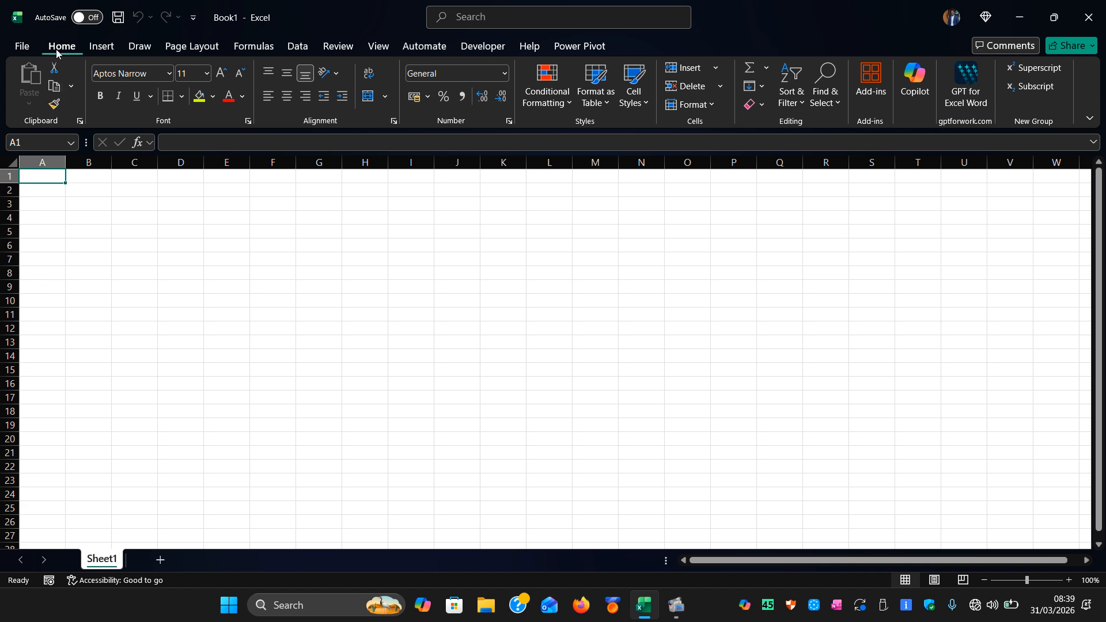
# Step: Examine the available insert, drawing and page layout commands, including the Ink to Math input window
pyautogui.click(102, 47)
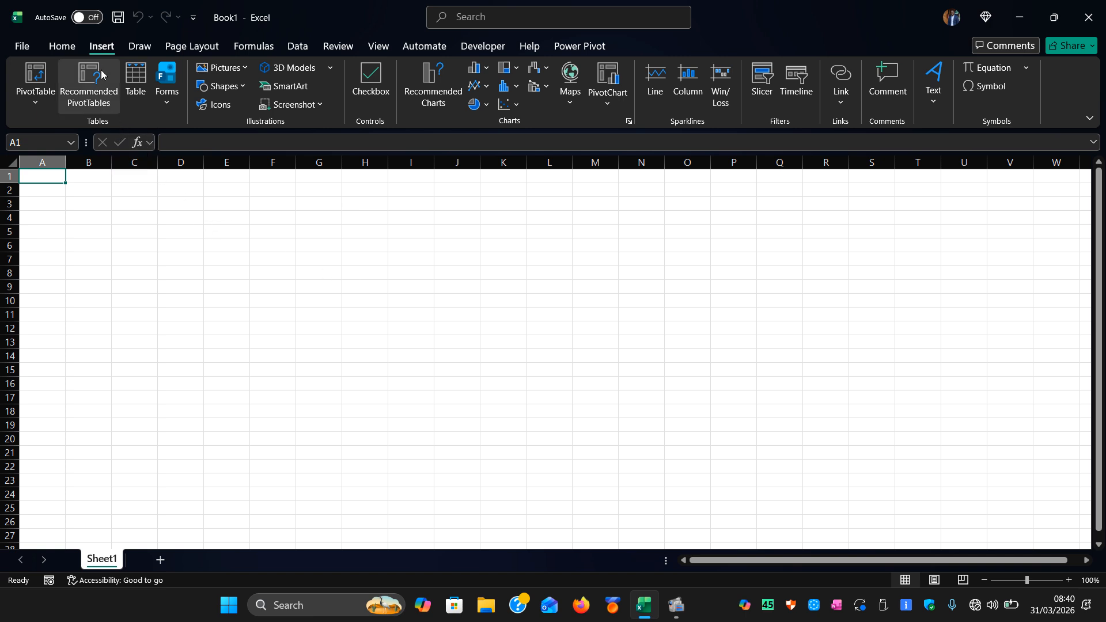
pyautogui.click(148, 46)
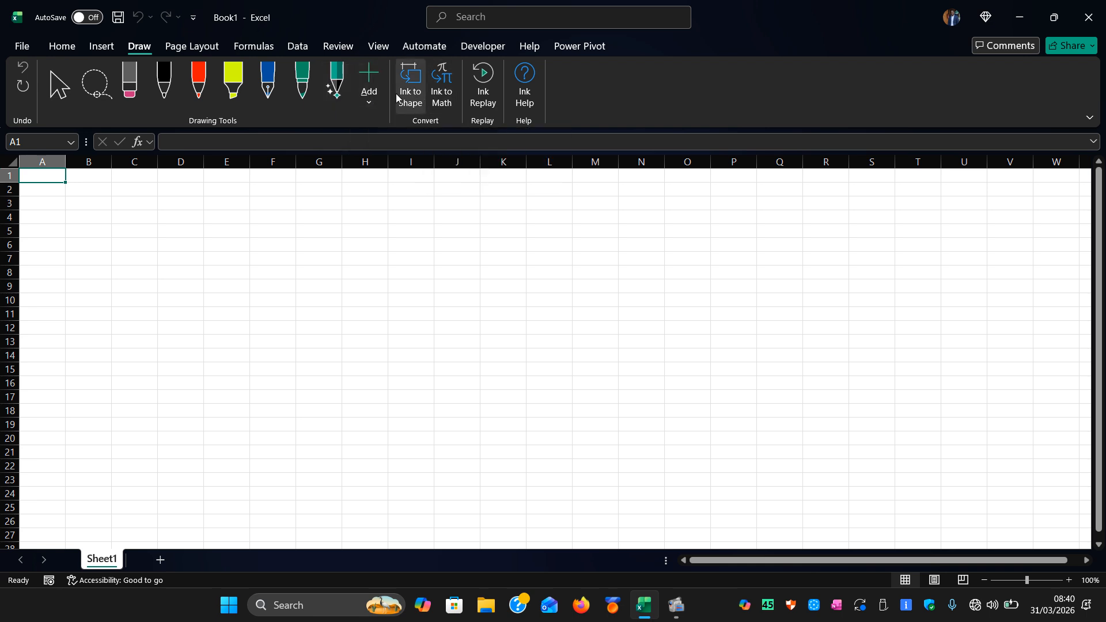
pyautogui.click(443, 102)
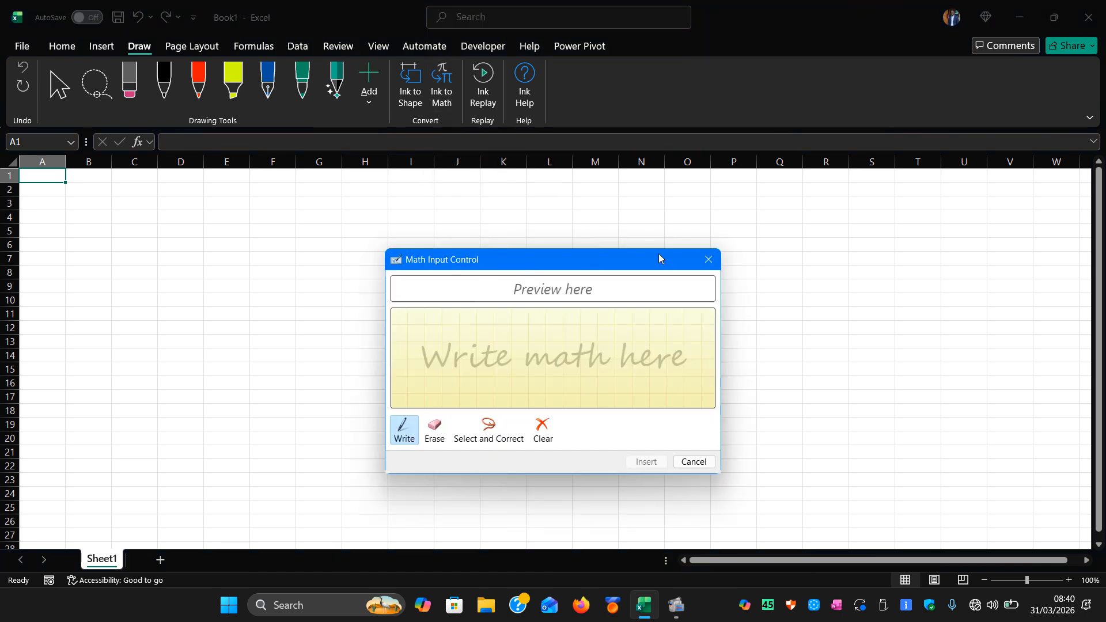
pyautogui.click(708, 259)
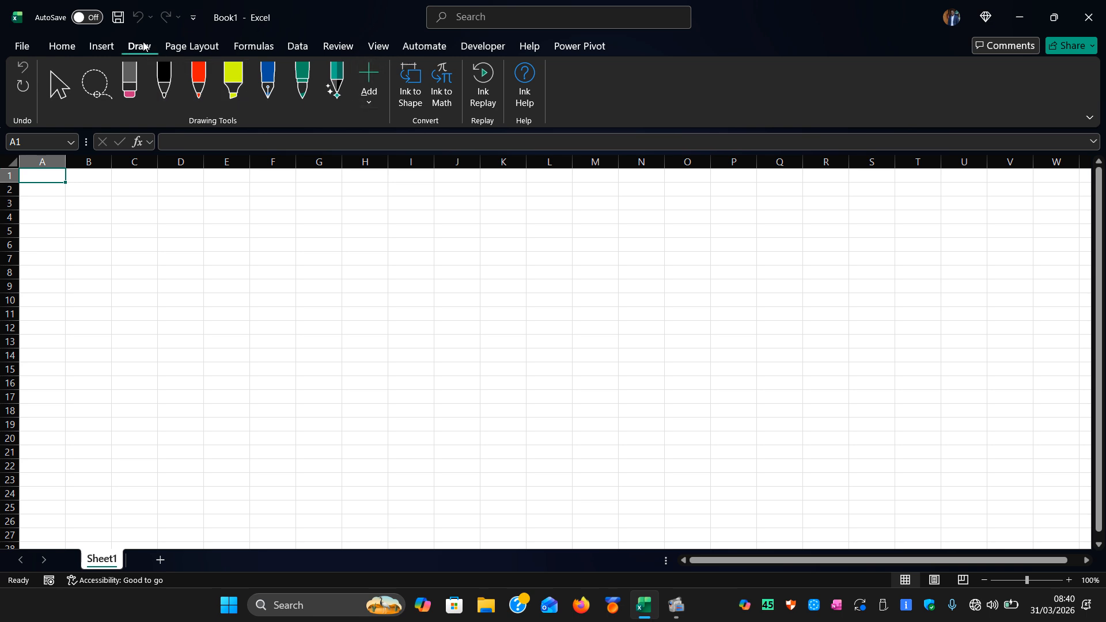
pyautogui.click(167, 45)
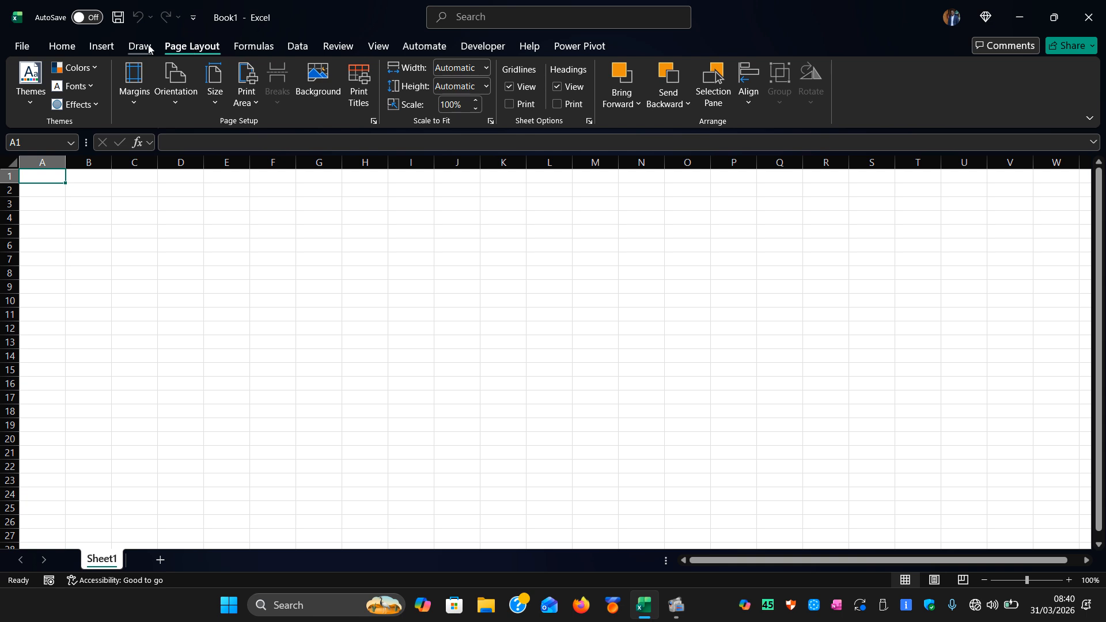
pyautogui.click(144, 46)
pyautogui.click(168, 48)
pyautogui.click(140, 47)
pyautogui.click(177, 47)
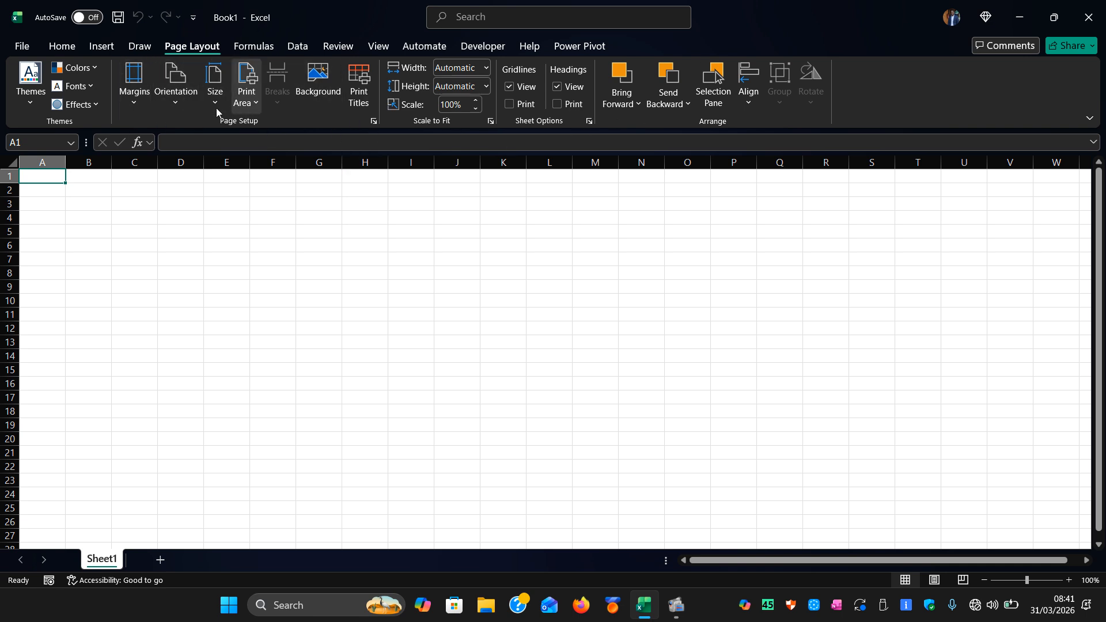
# Step: Try the Wide page margins on the sheet and settle on the Narrow margins
pyautogui.click(128, 106)
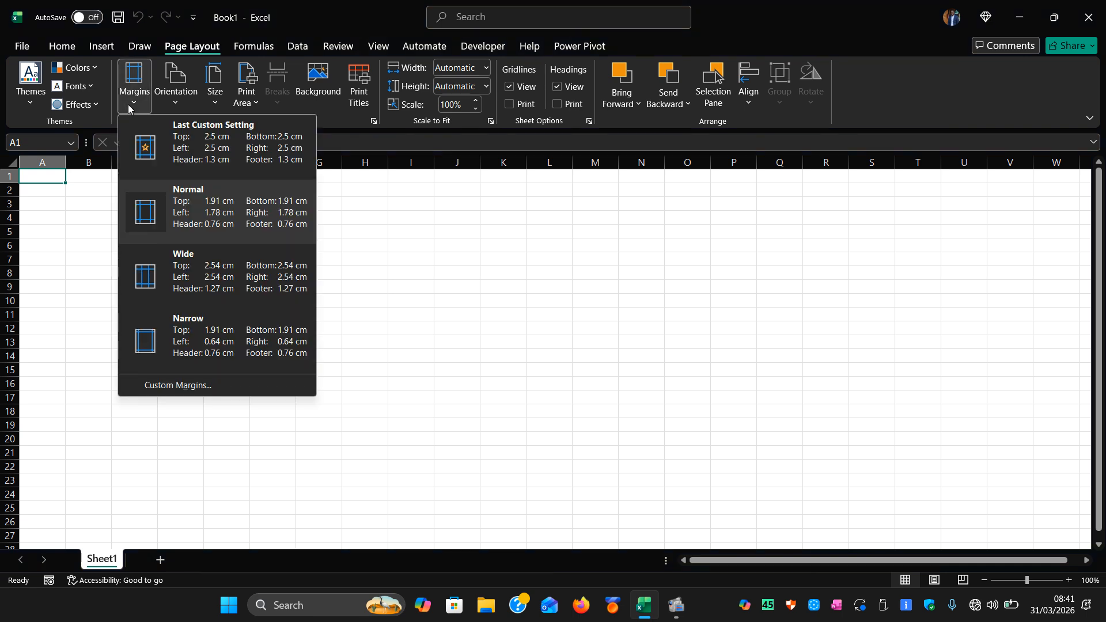
pyautogui.click(216, 263)
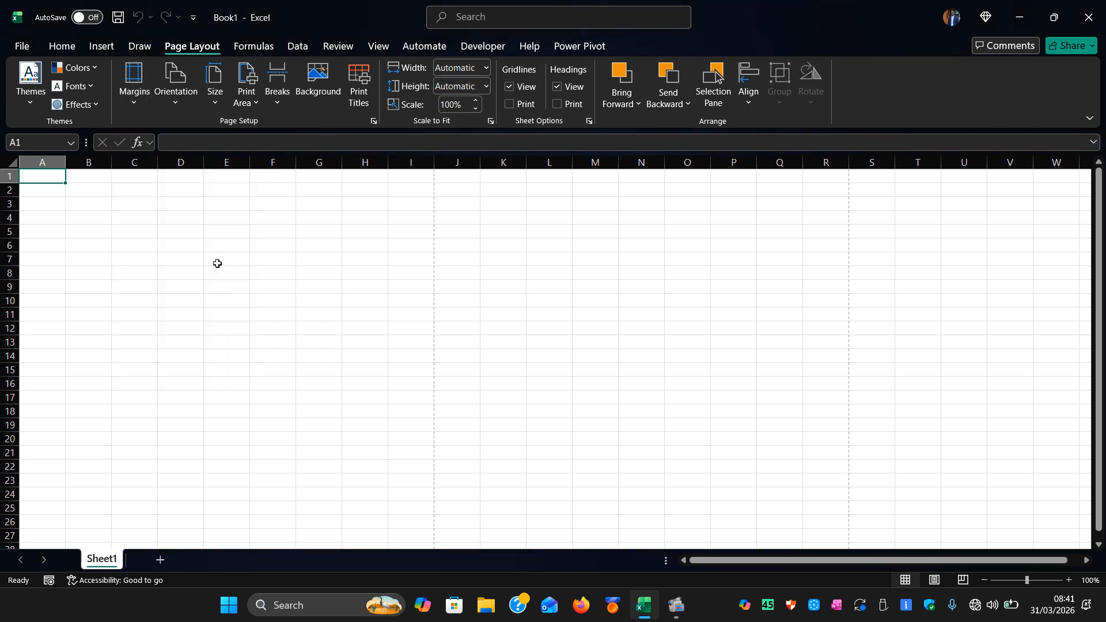
pyautogui.click(139, 112)
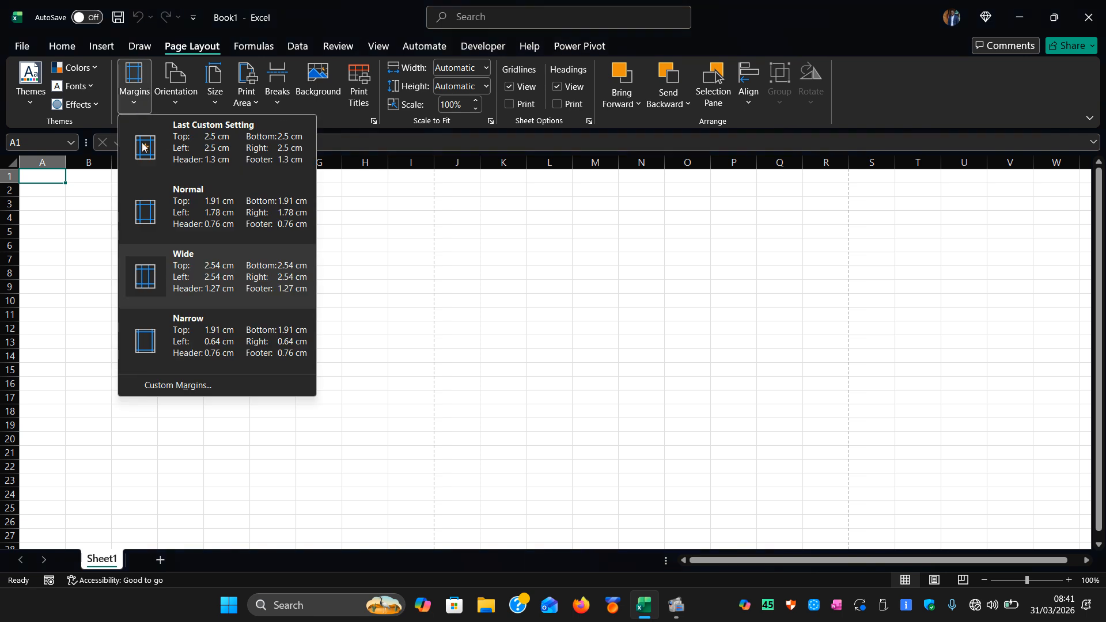
pyautogui.click(200, 326)
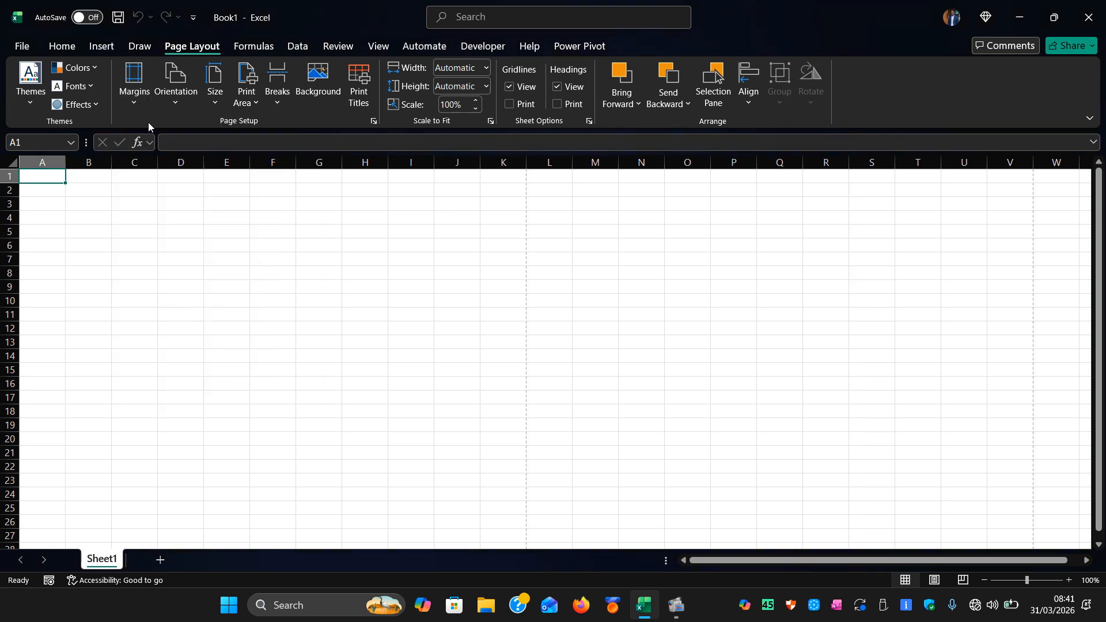
pyautogui.click(142, 106)
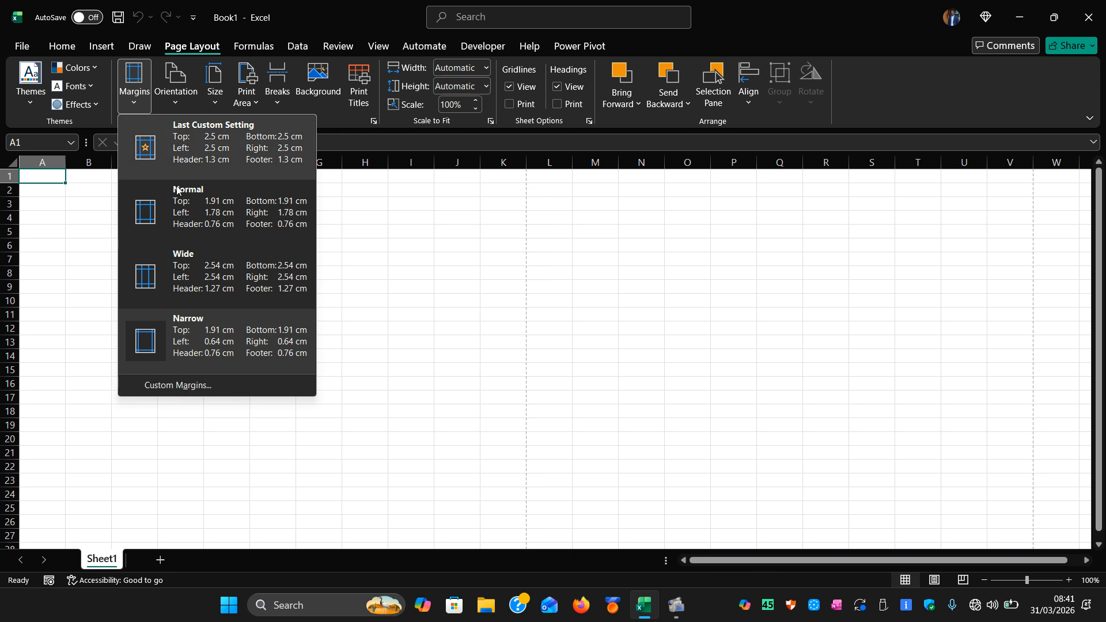
pyautogui.click(380, 311)
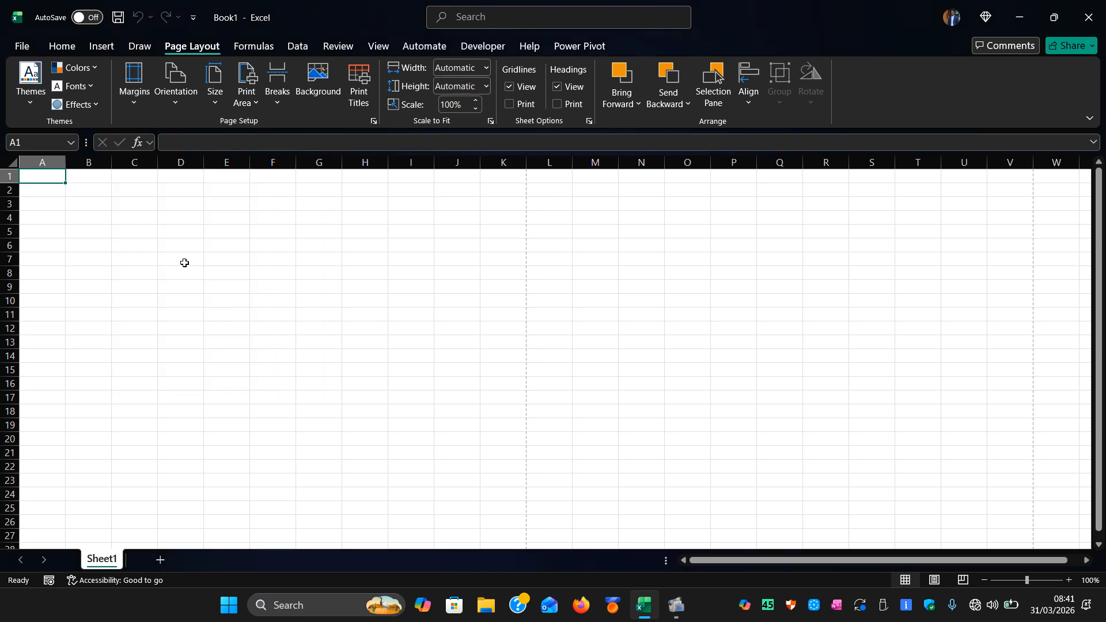
# Step: Compare the landscape and portrait page orientations, leaving the sheet set to Landscape
pyautogui.click(181, 98)
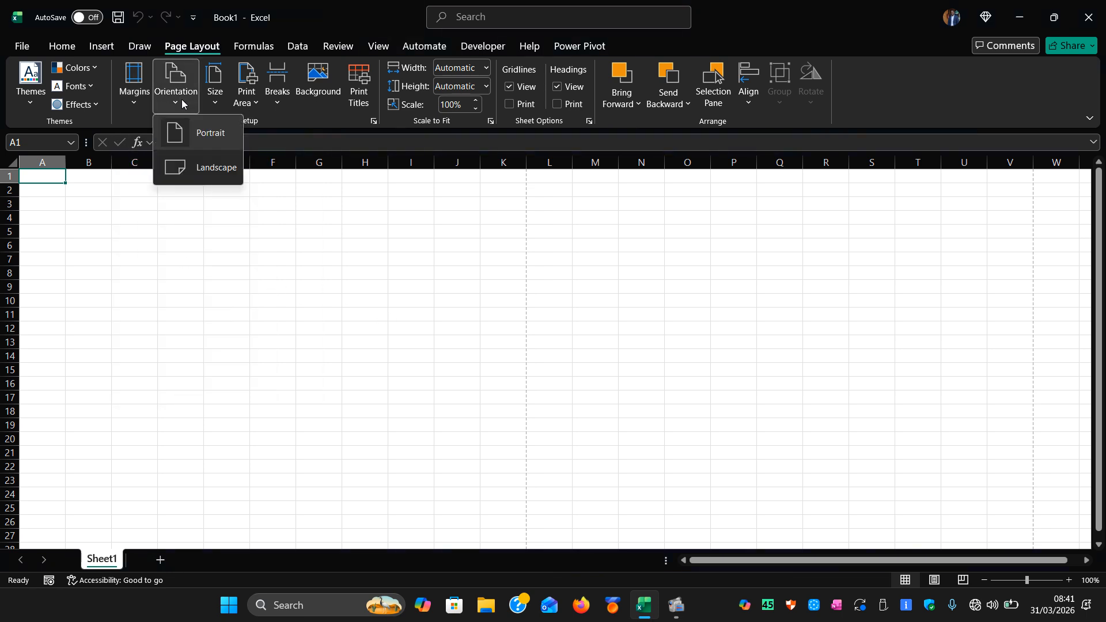
pyautogui.click(217, 168)
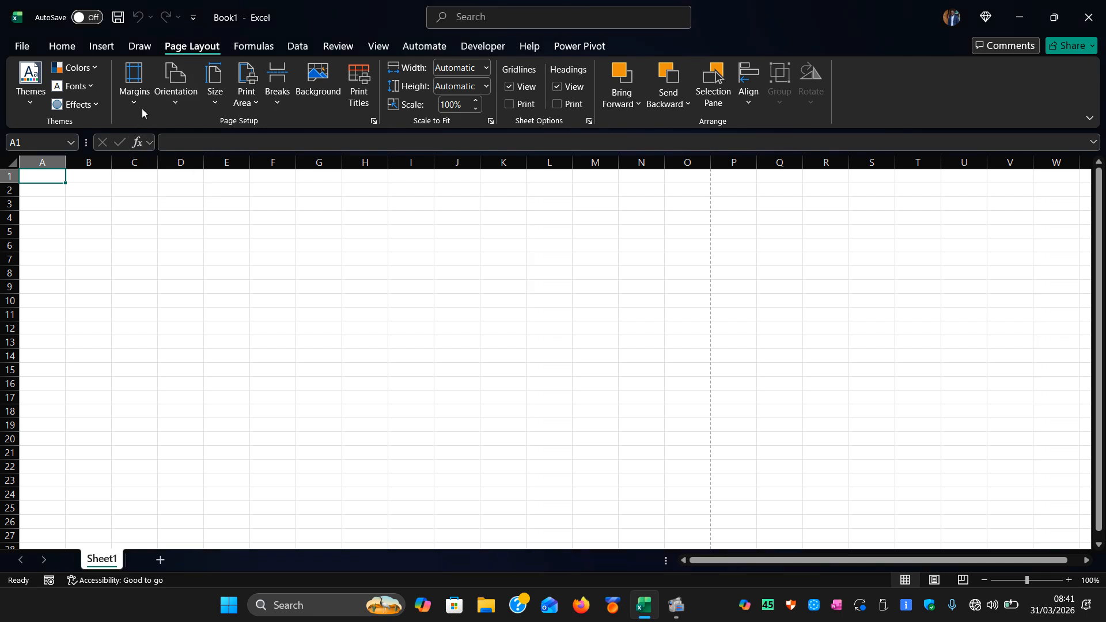
pyautogui.click(168, 99)
pyautogui.click(184, 135)
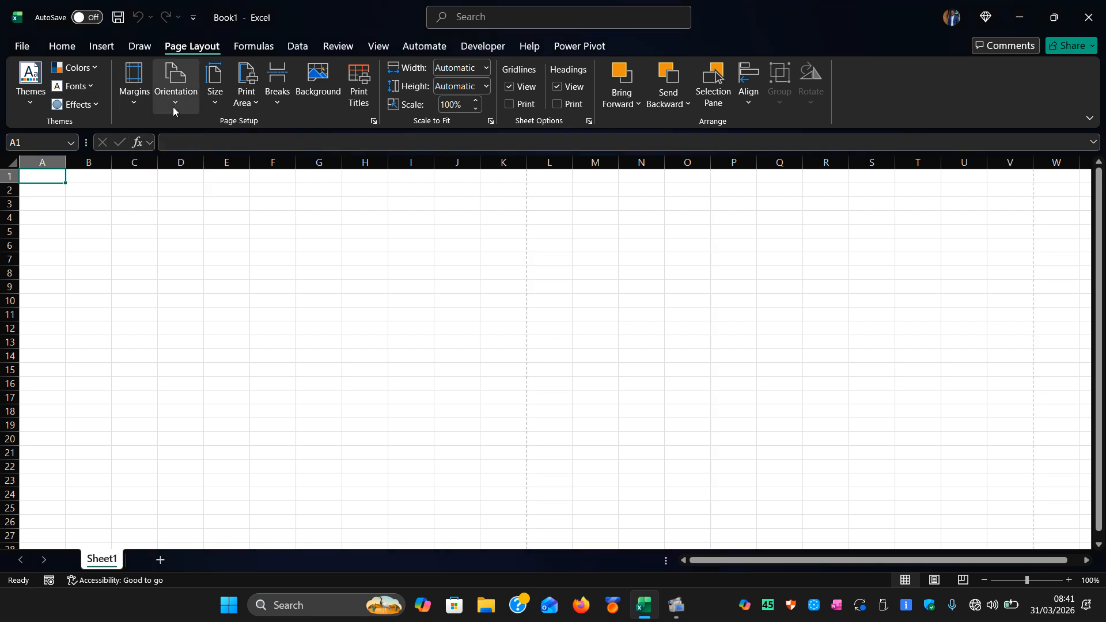
pyautogui.click(172, 106)
pyautogui.click(199, 166)
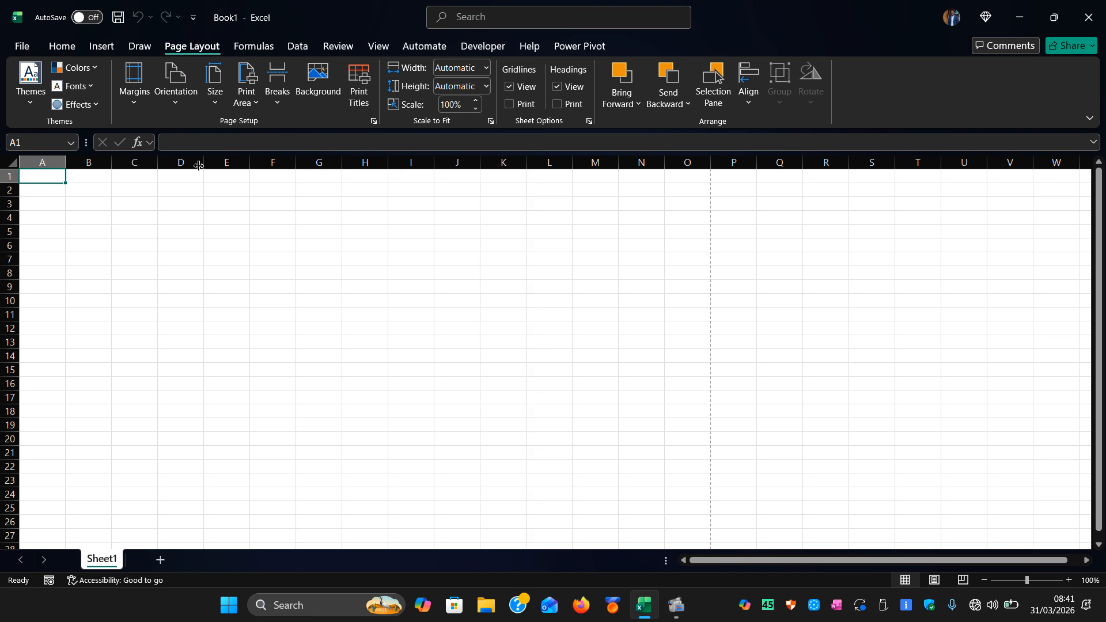
# Step: Set the paper size to Letter, 21.59 cm x 27.94 cm, and review the other available paper sizes
pyautogui.click(213, 104)
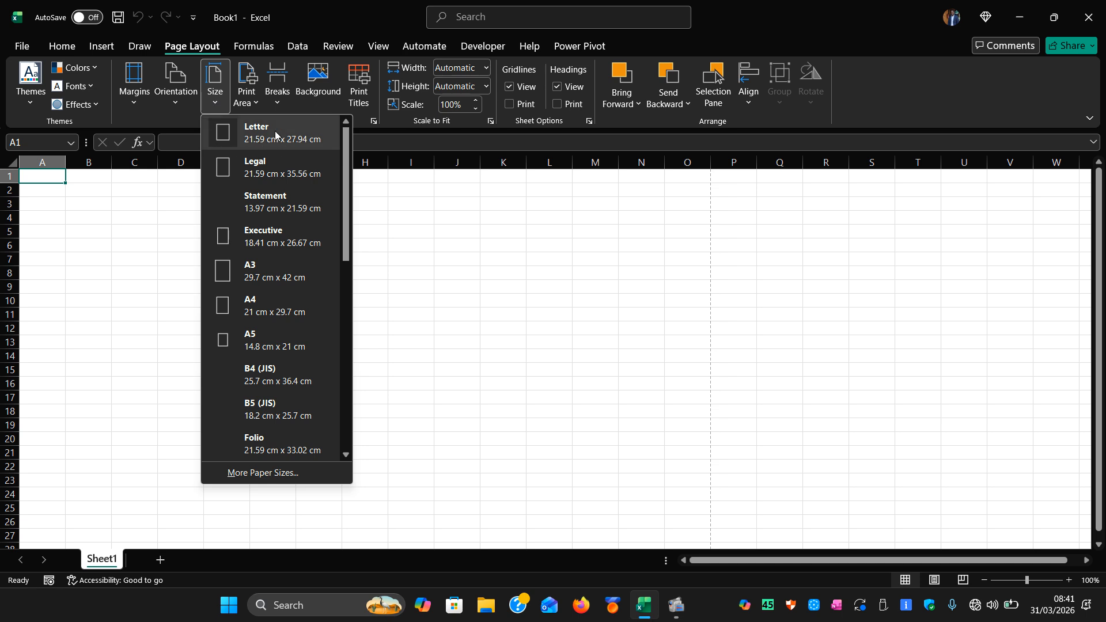
pyautogui.click(274, 129)
pyautogui.click(214, 106)
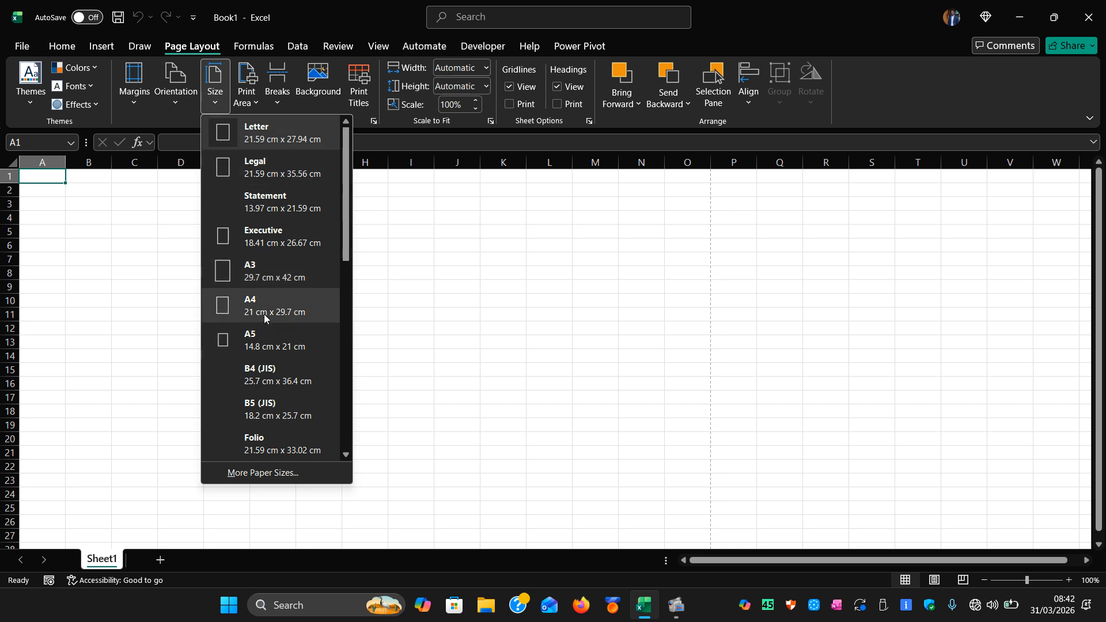
pyautogui.click(442, 305)
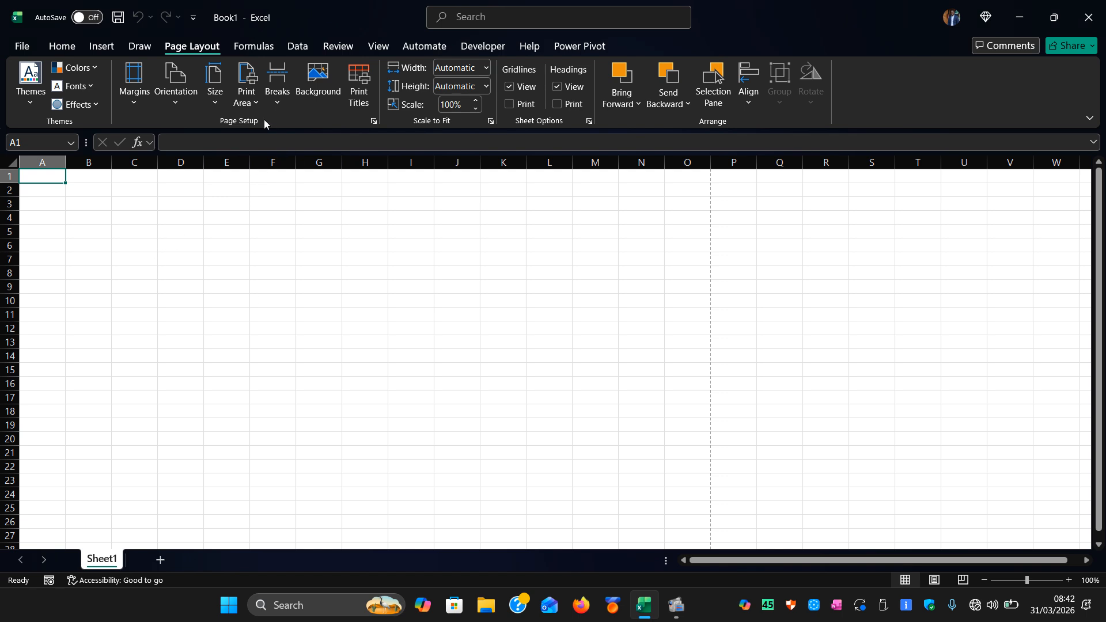
# Step: Set the print area to the single cell A1 and accept the one-cell selection
pyautogui.click(256, 104)
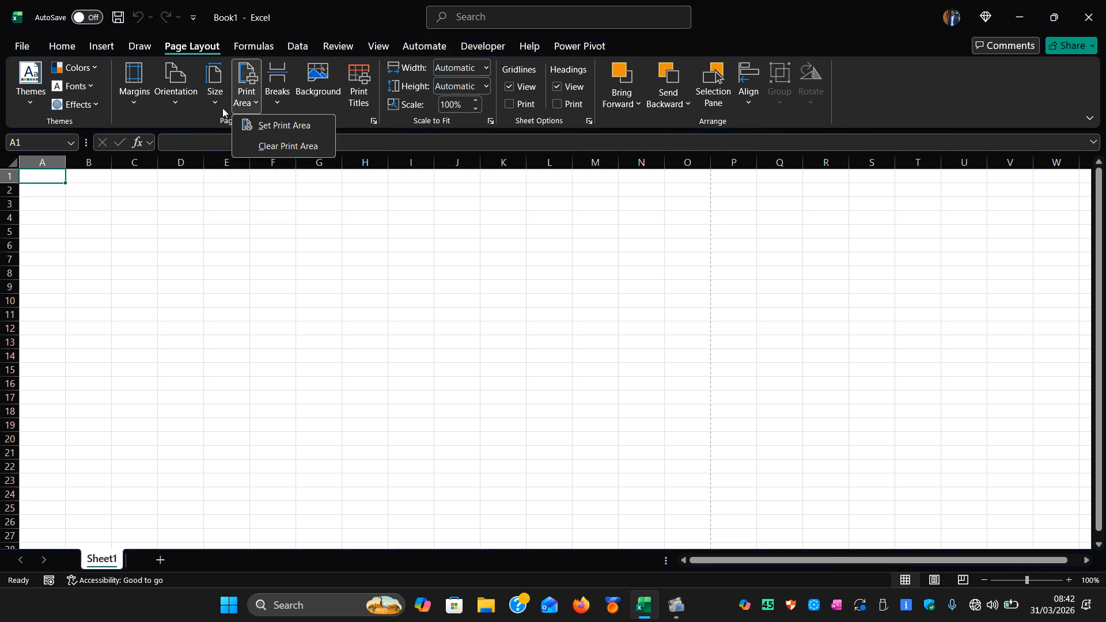
pyautogui.click(281, 126)
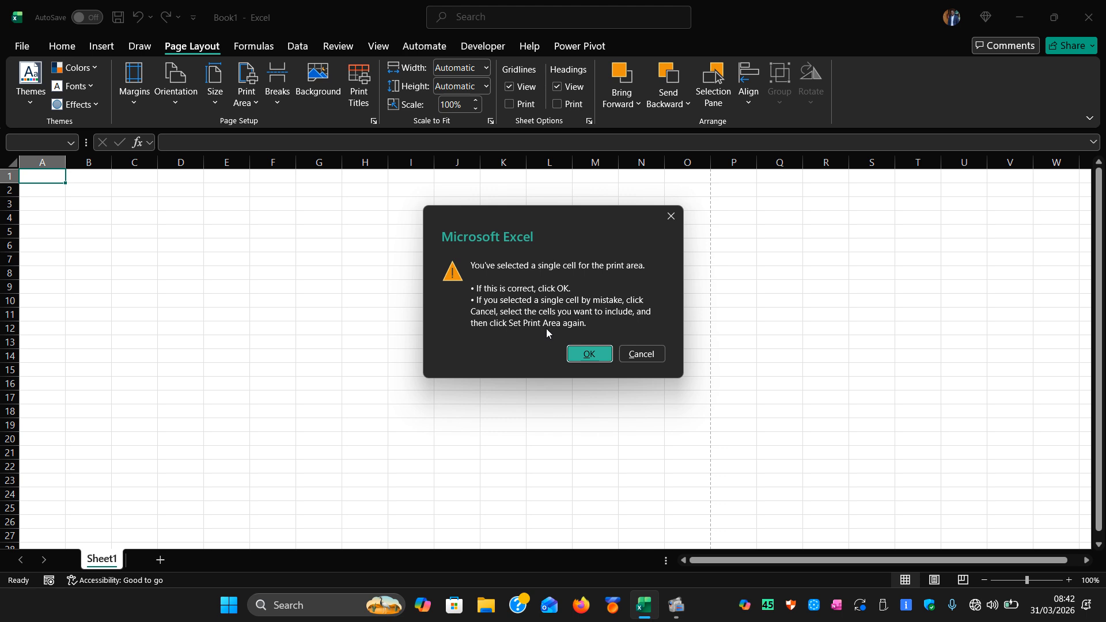
pyautogui.click(576, 353)
# Step: Set the cell range F4:K16 as the sheet's print area and deselect the range
pyautogui.moveTo(254, 215); pyautogui.dragTo(487, 384)
pyautogui.click(246, 92)
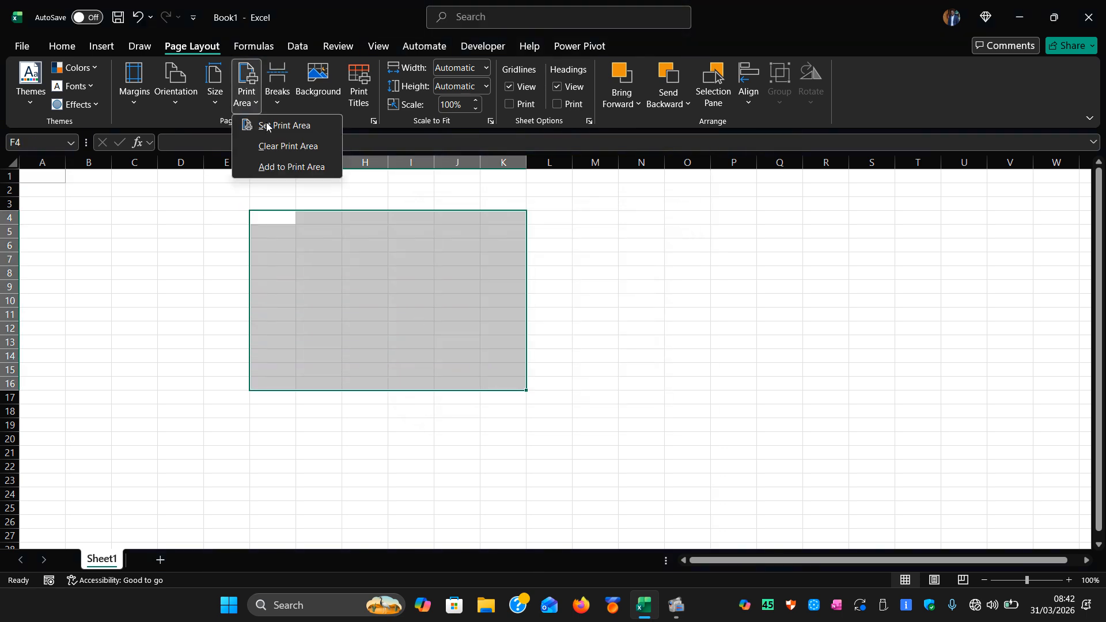
pyautogui.click(268, 126)
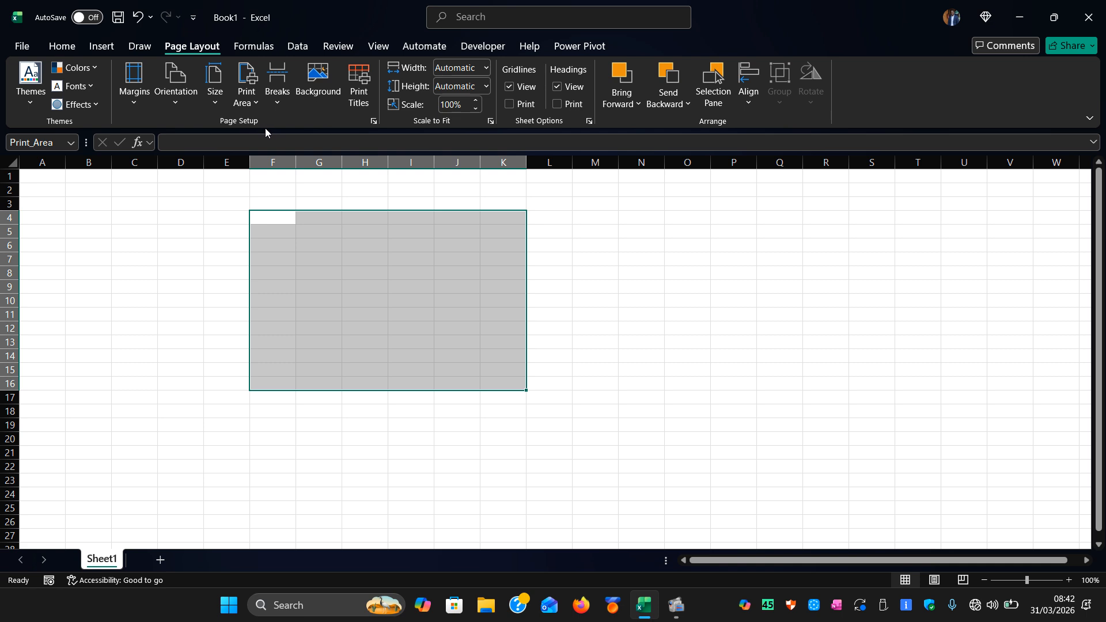
pyautogui.click(213, 256)
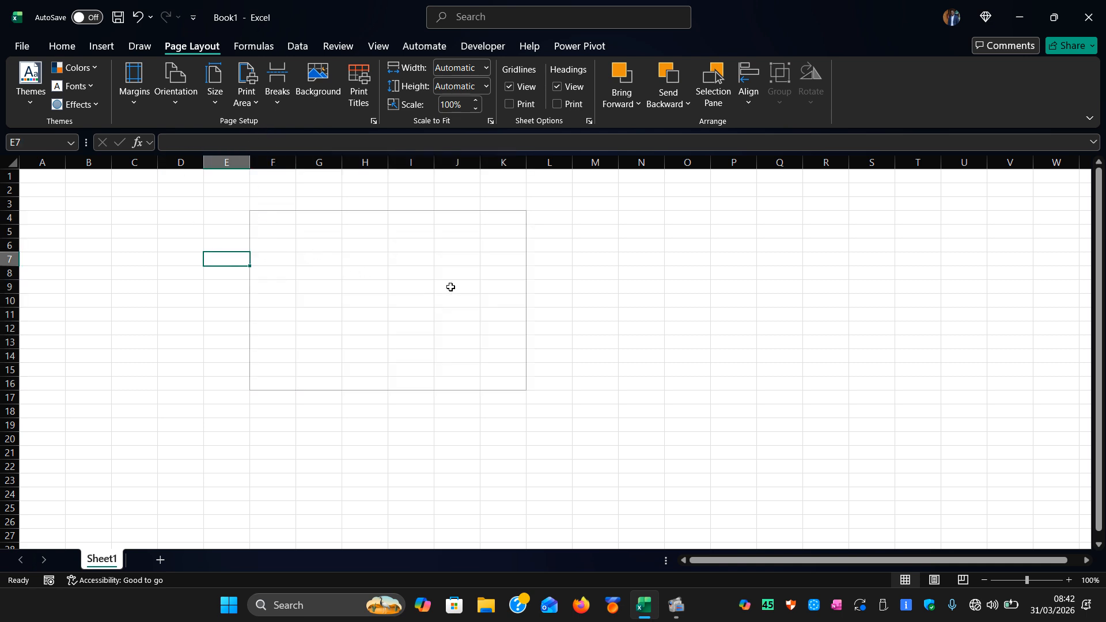
pyautogui.click(586, 262)
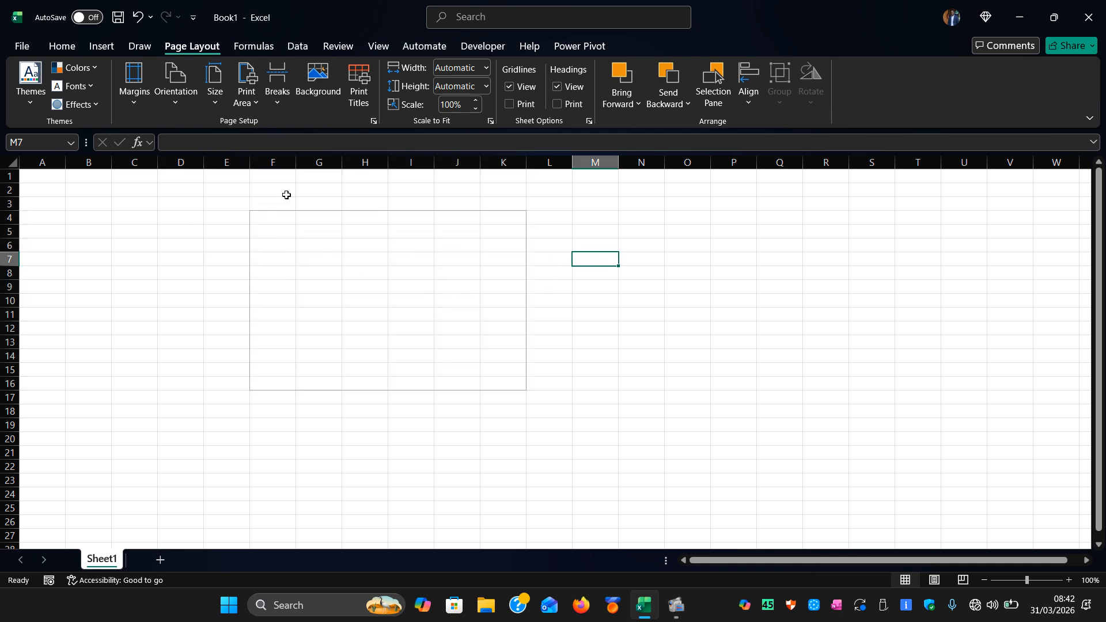
# Step: Review the print area options and check the sheet's print preview, then return to the worksheet
pyautogui.click(254, 102)
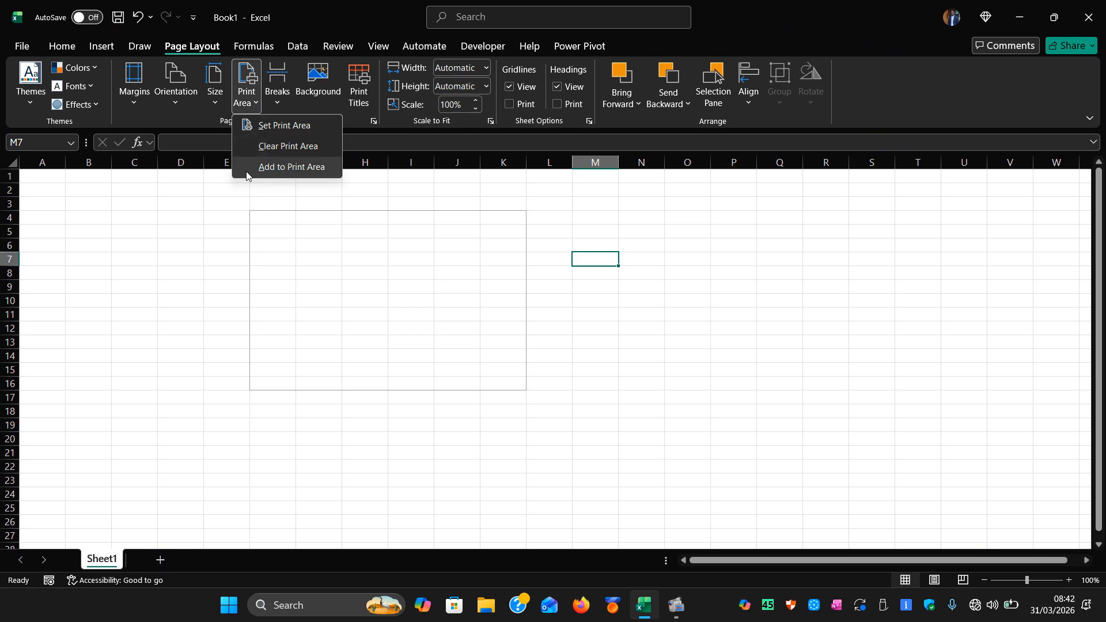
pyautogui.click(140, 242)
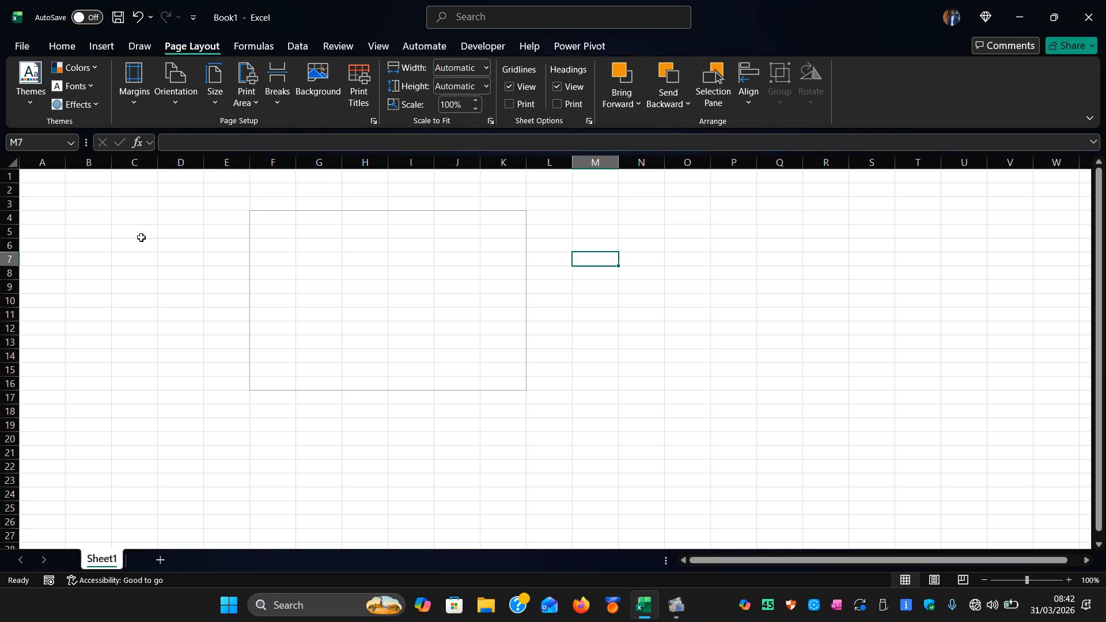
pyautogui.hotkey('ctrl', 'p')
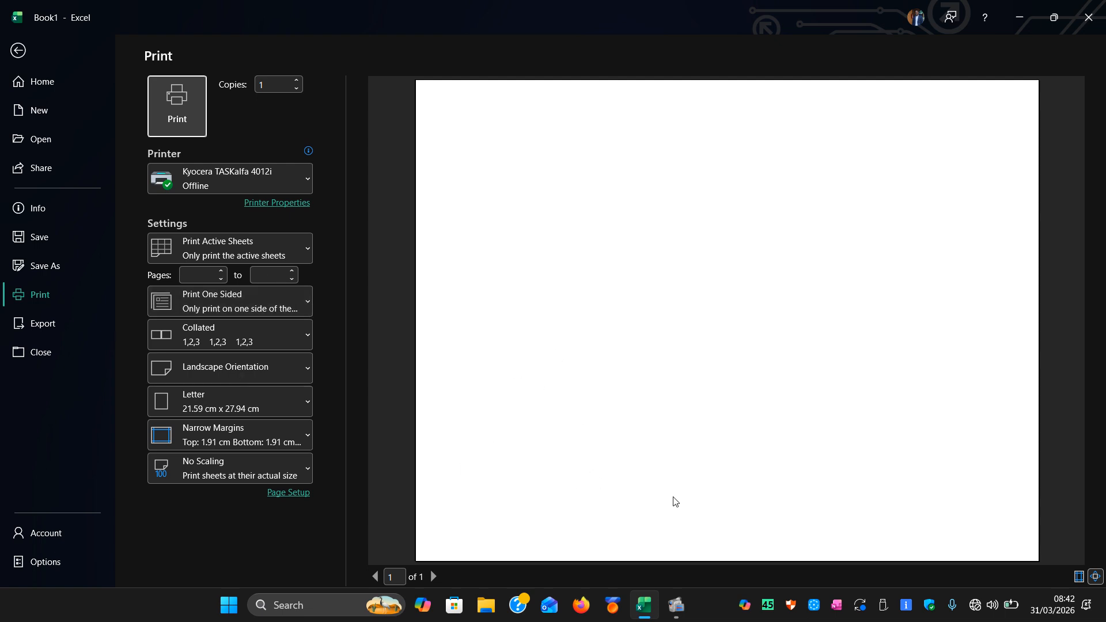
pyautogui.click(24, 51)
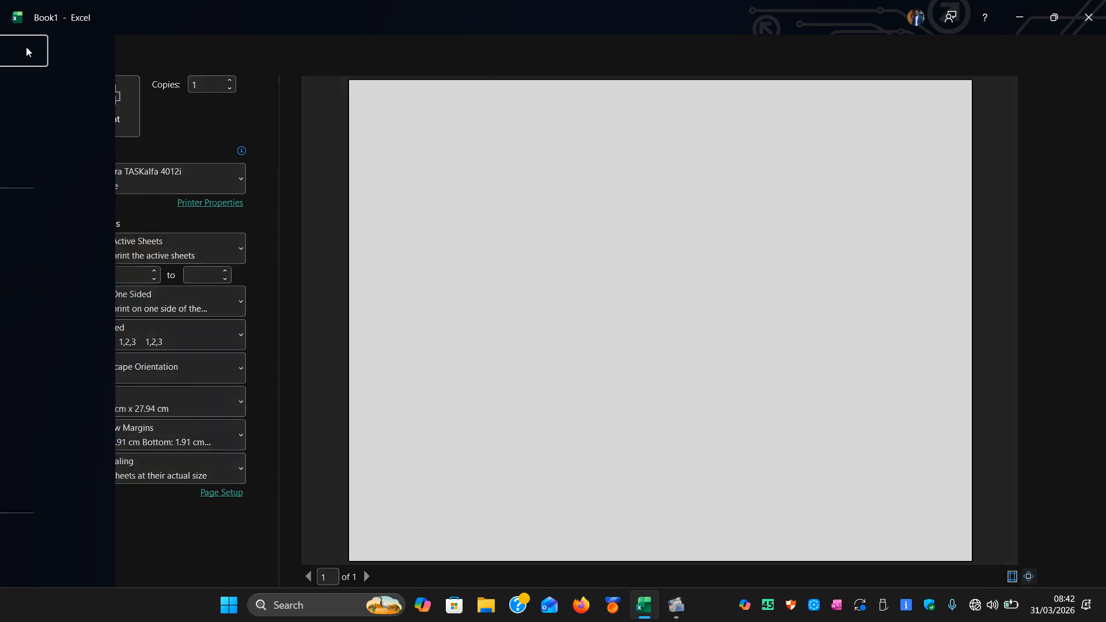
pyautogui.click(441, 300)
pyautogui.click(304, 276)
pyautogui.click(266, 326)
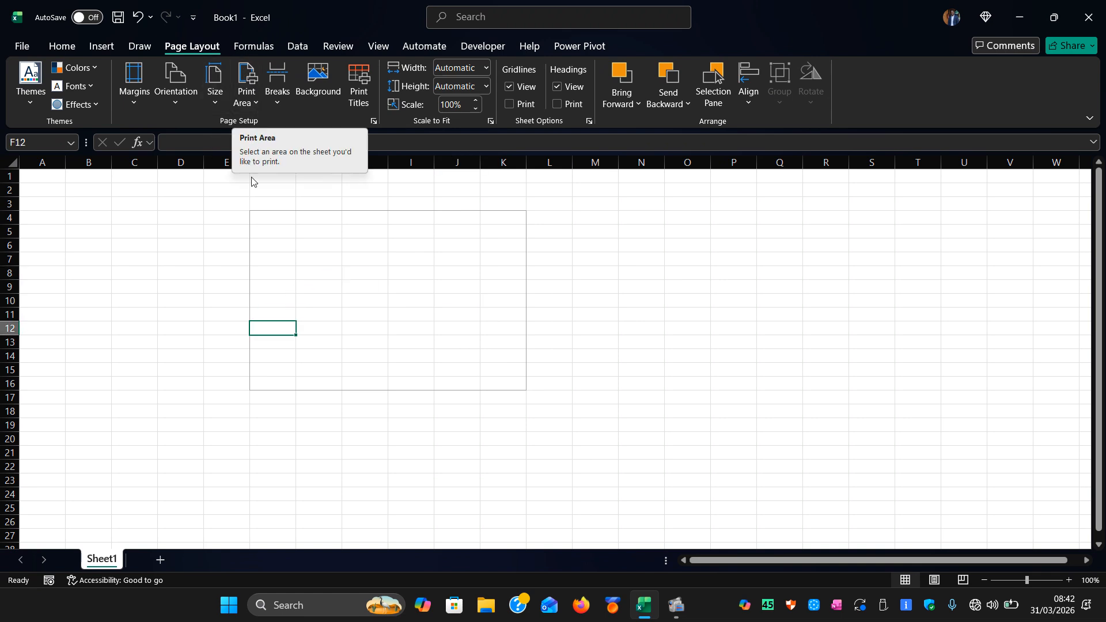
pyautogui.click(375, 297)
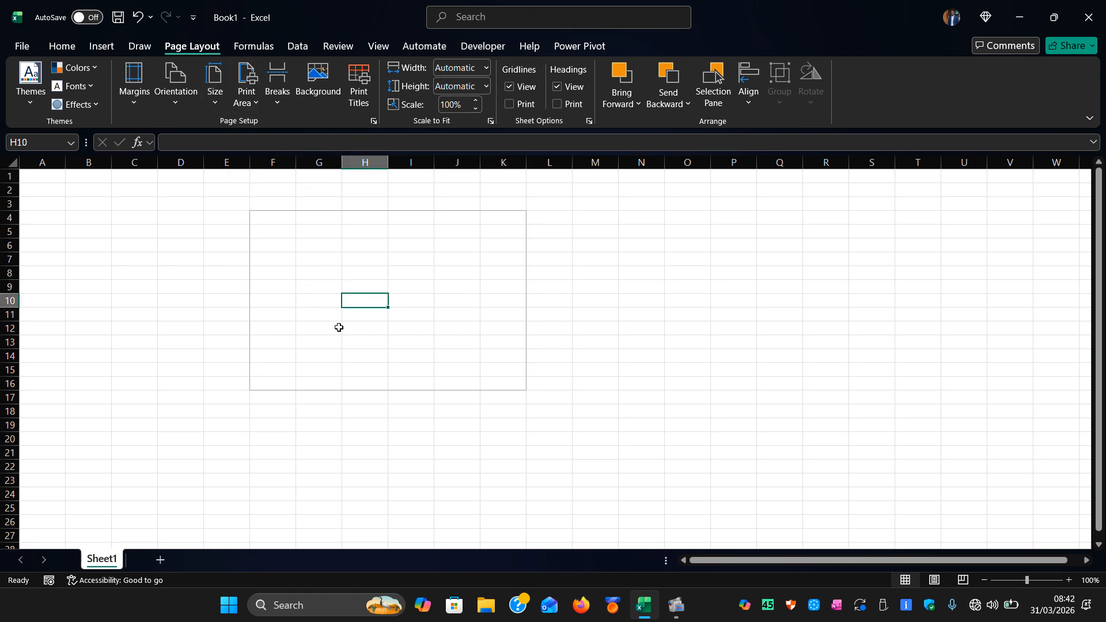
pyautogui.click(591, 298)
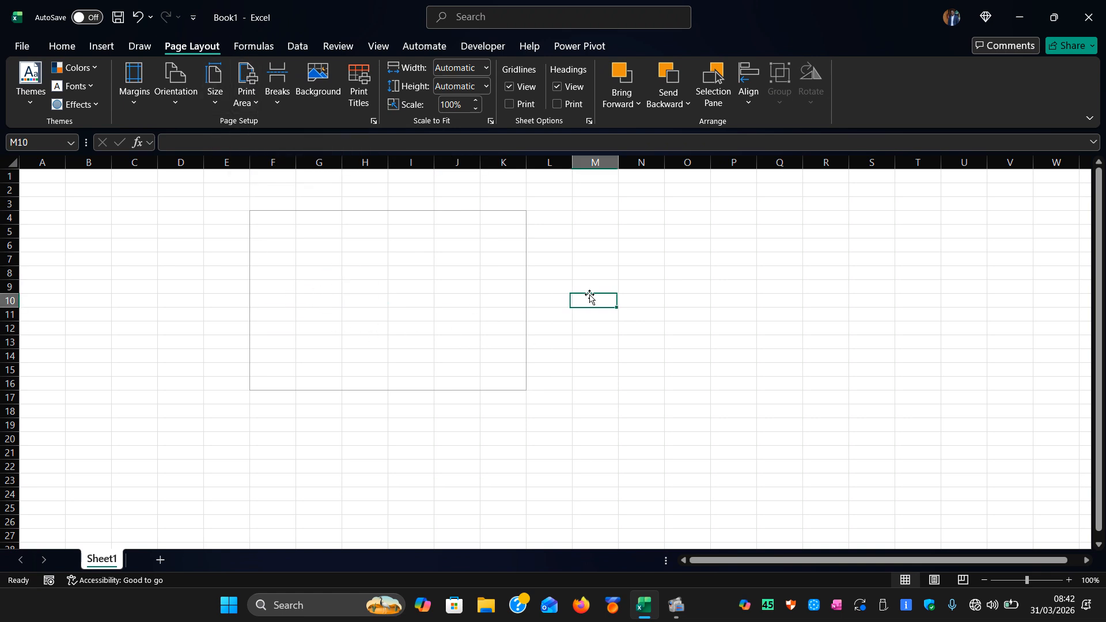
# Step: Review the print area options again and undo the F4:K16 print area
pyautogui.click(252, 104)
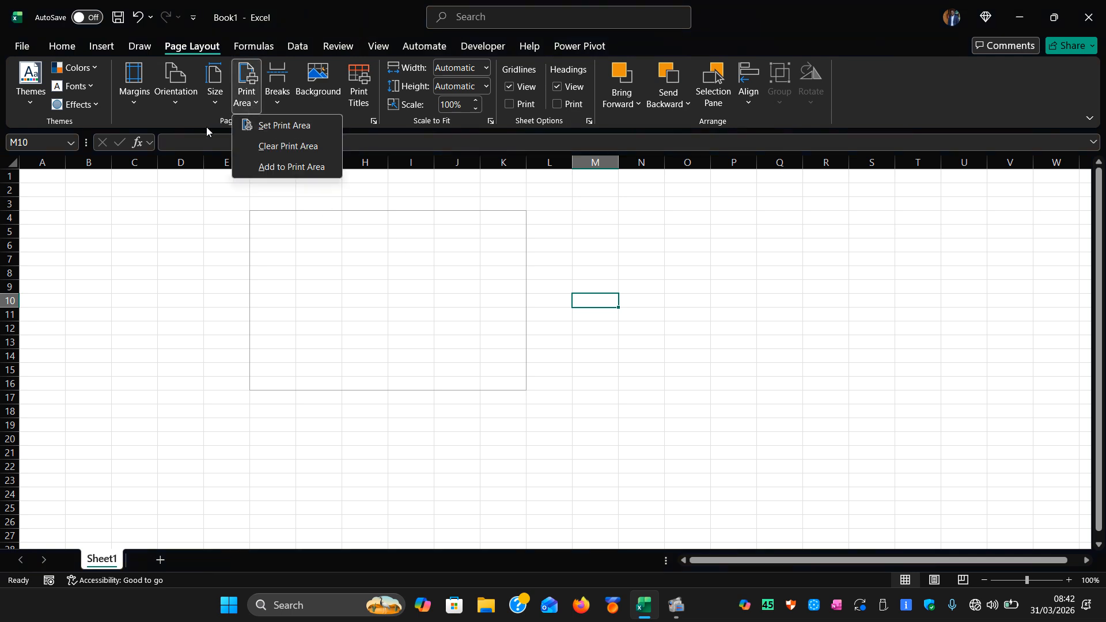
pyautogui.click(163, 249)
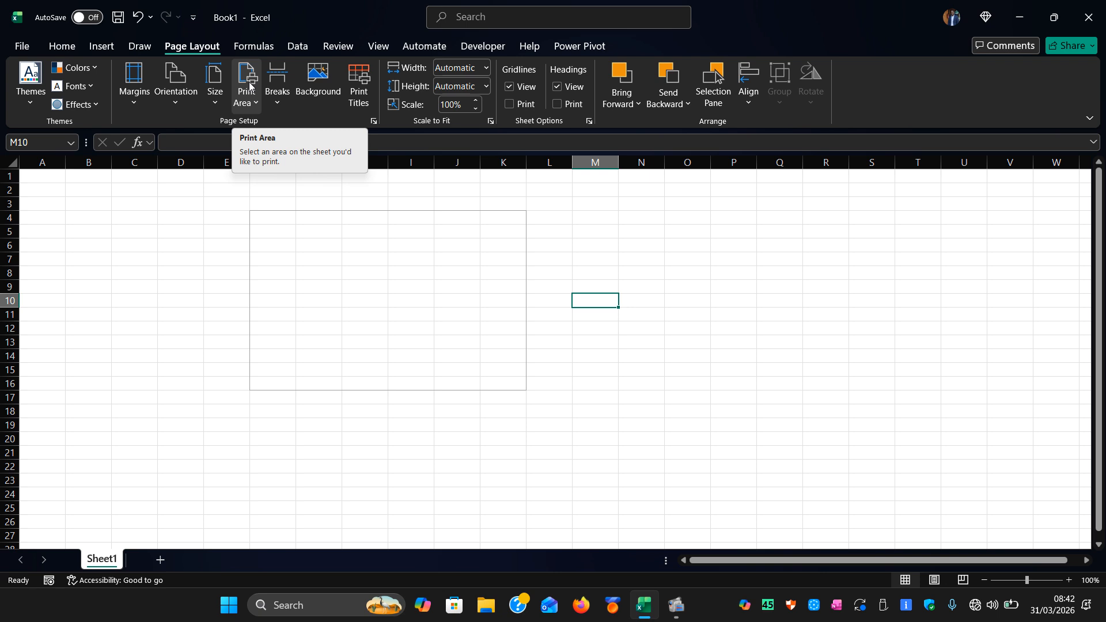
pyautogui.hotkey('ctrl', 'z')
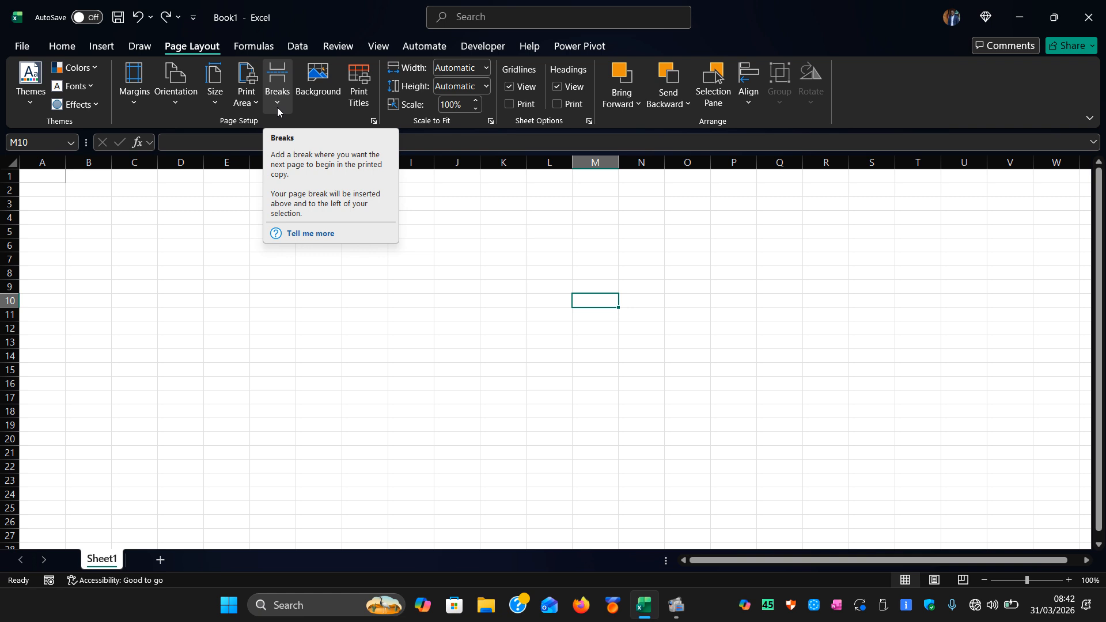
# Step: Open the sheet background picture options and close them without inserting an image
pyautogui.click(334, 94)
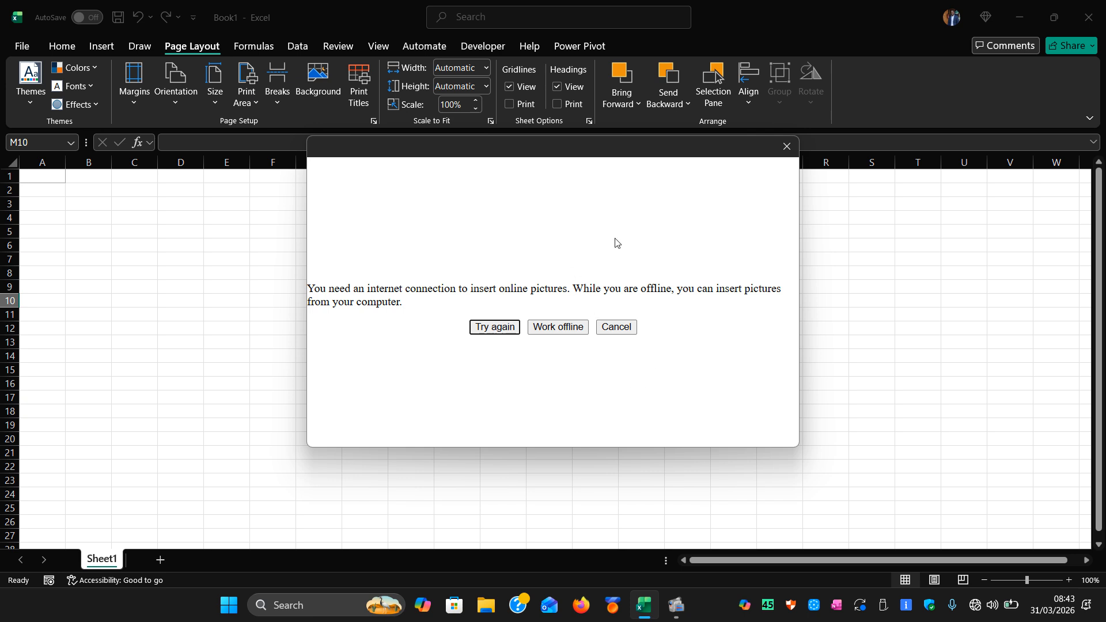
pyautogui.click(786, 146)
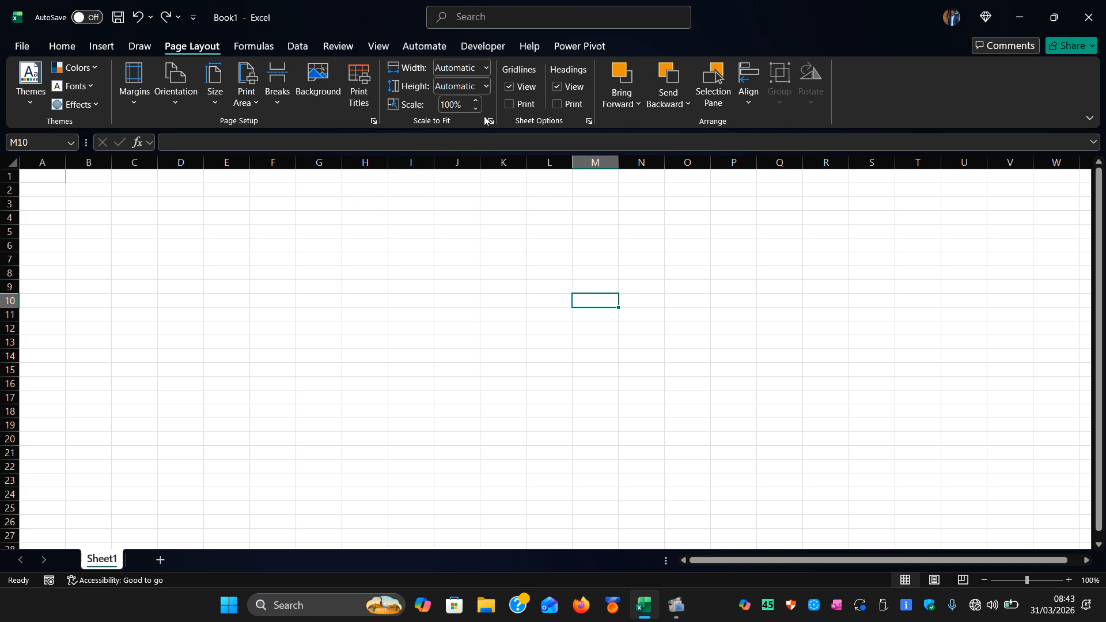
pyautogui.click(475, 100)
# Step: Start inserting a function in cell I14 from the formula commands and browse the functions in the All category
pyautogui.click(246, 50)
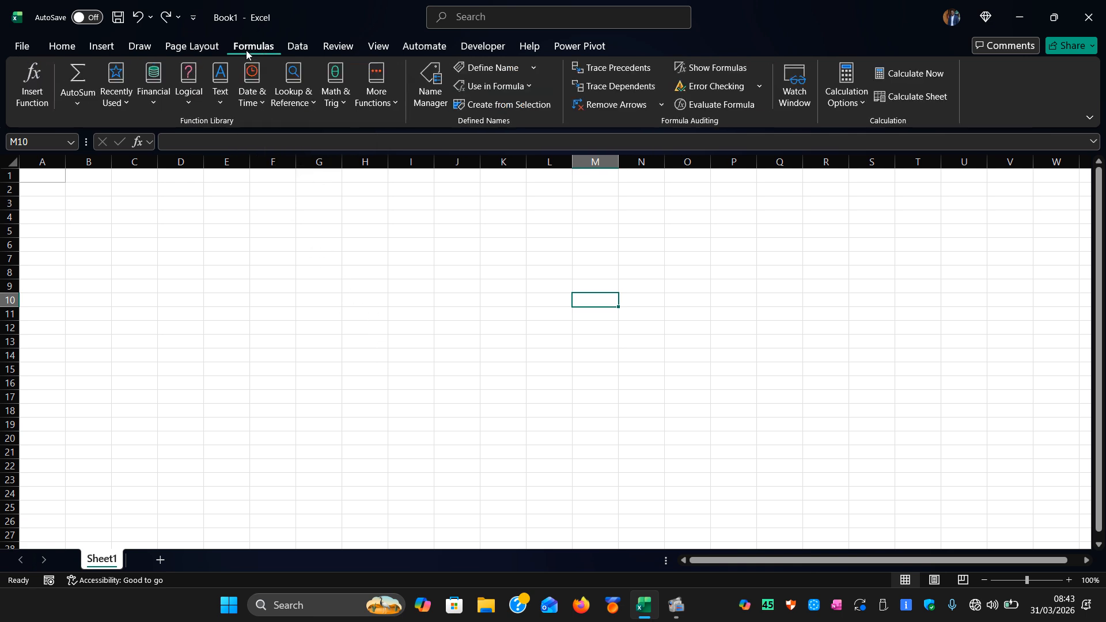
pyautogui.click(422, 351)
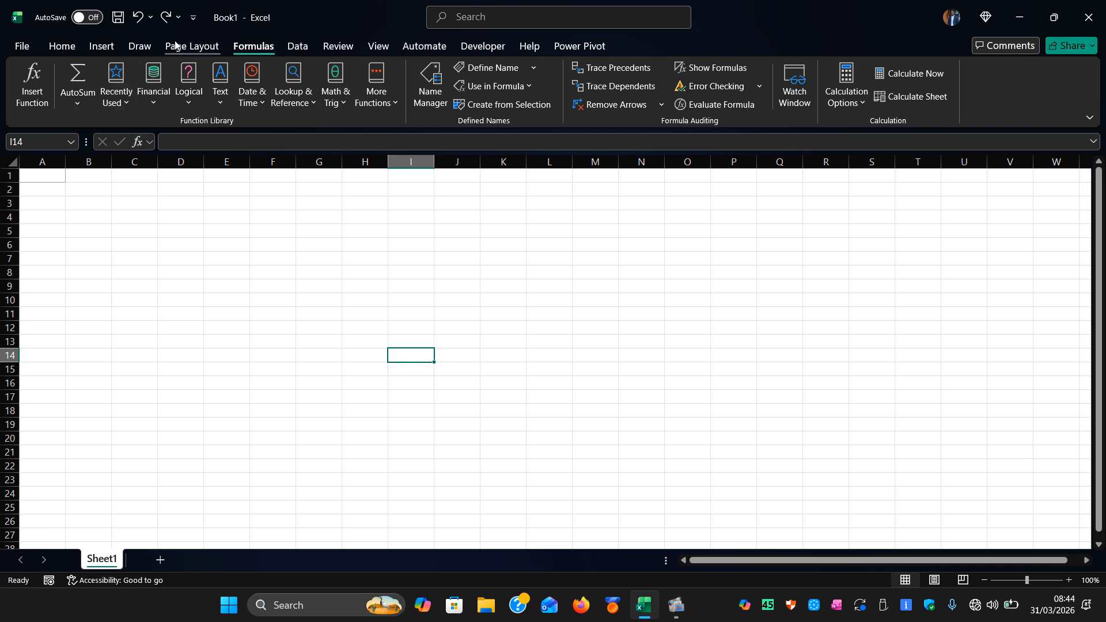
pyautogui.click(22, 89)
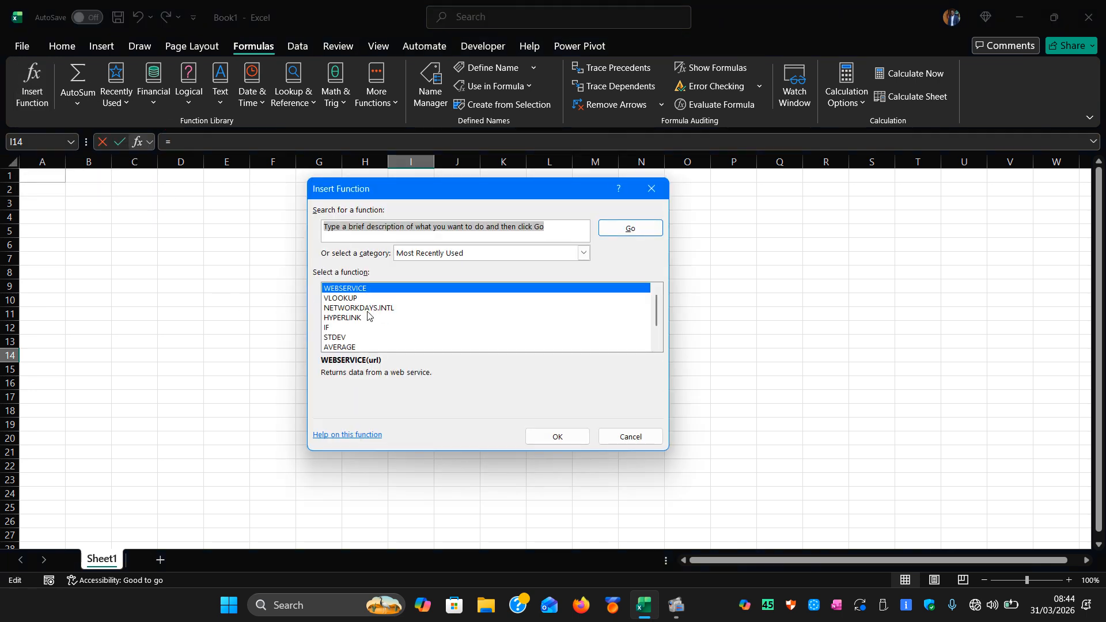
pyautogui.scroll(-1, 368, 316)
pyautogui.scroll(1, 367, 315)
pyautogui.click(583, 253)
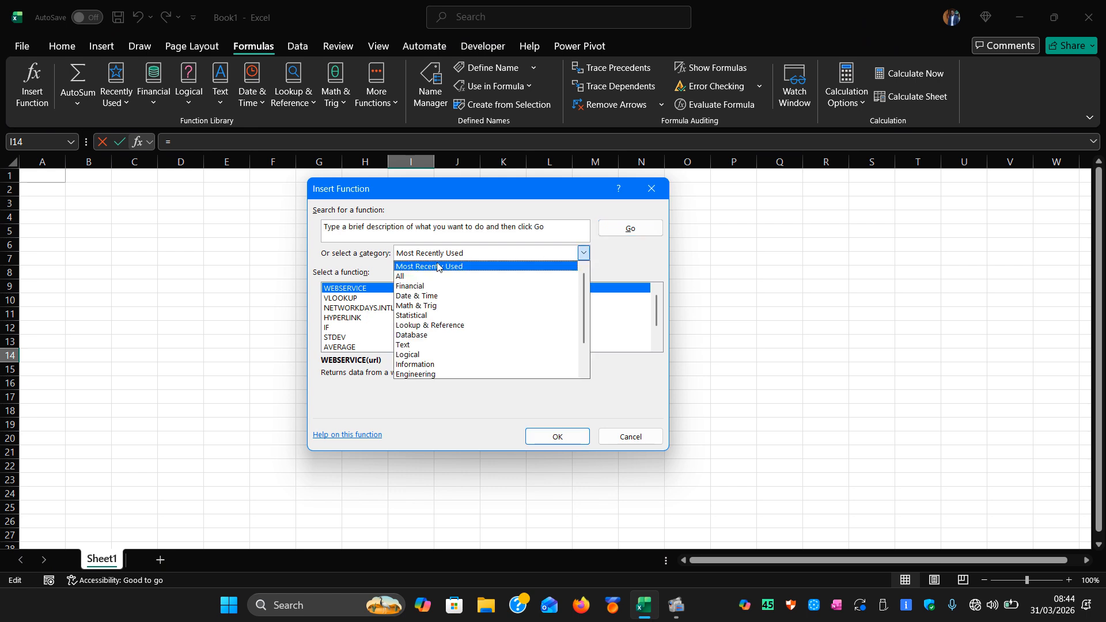
pyautogui.click(411, 276)
pyautogui.scroll(-3, 399, 320)
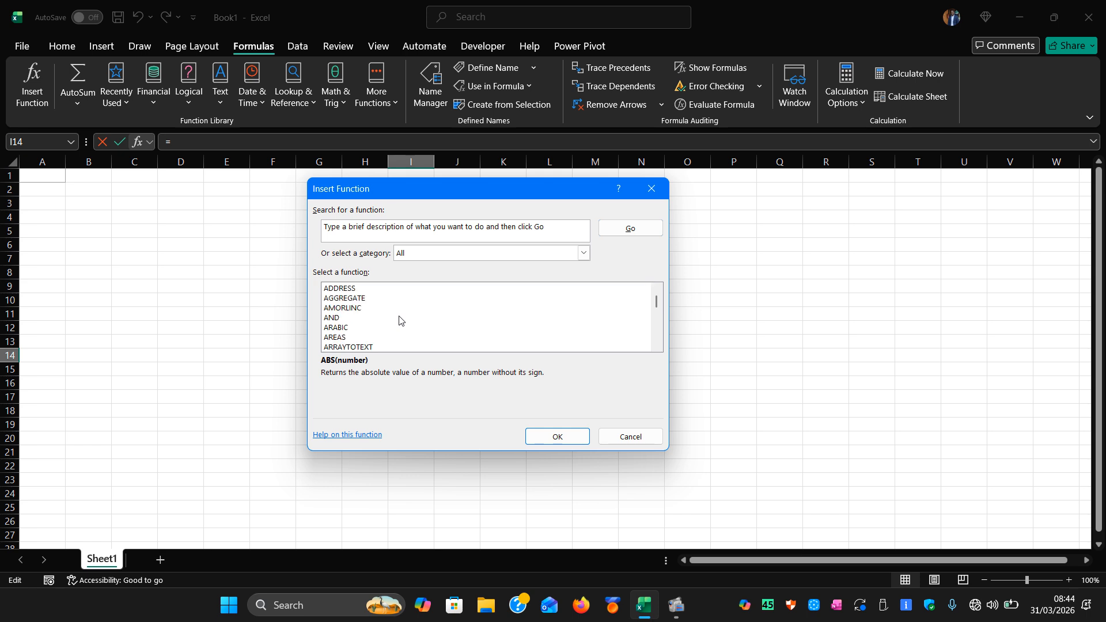
pyautogui.scroll(-20, 399, 321)
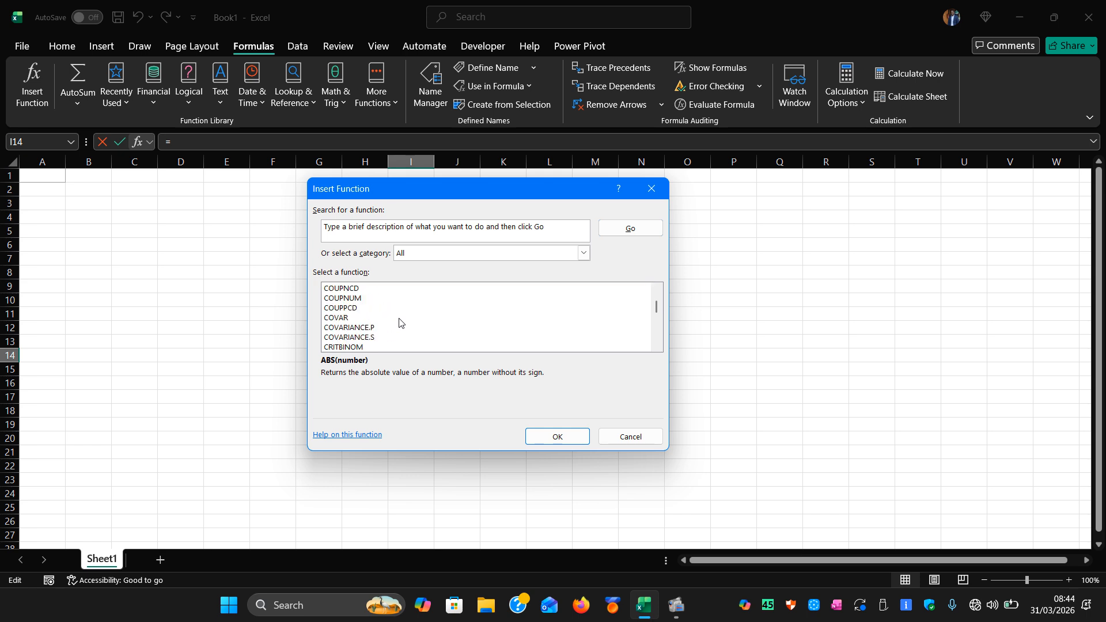
pyautogui.scroll(-20, 399, 322)
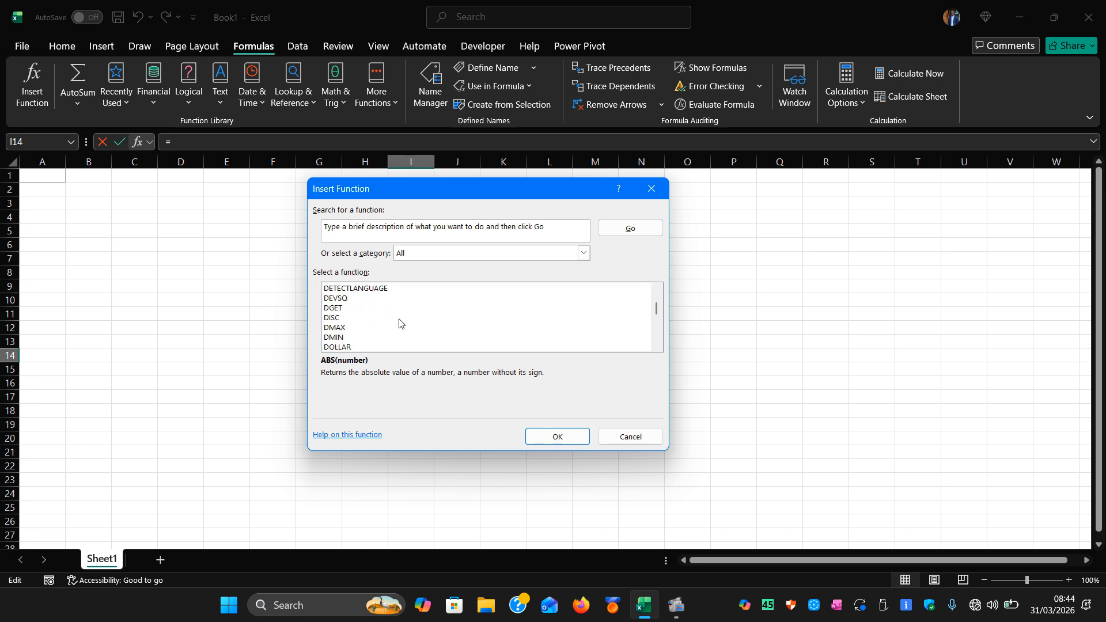
# Step: Switch the function category to Financial and look through its functions
pyautogui.click(584, 254)
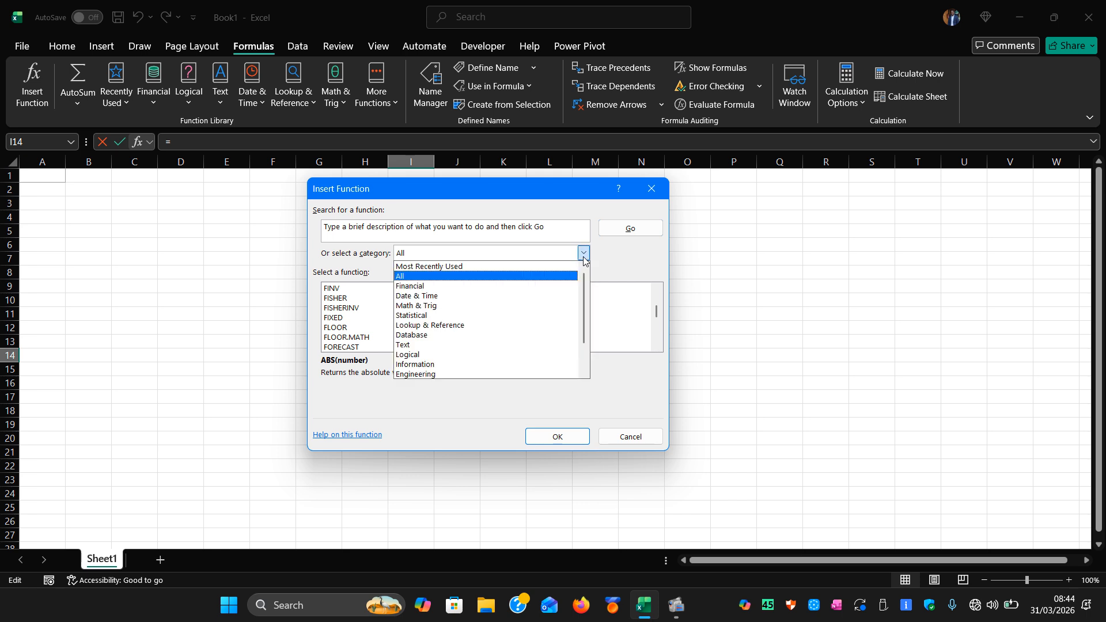
pyautogui.click(416, 287)
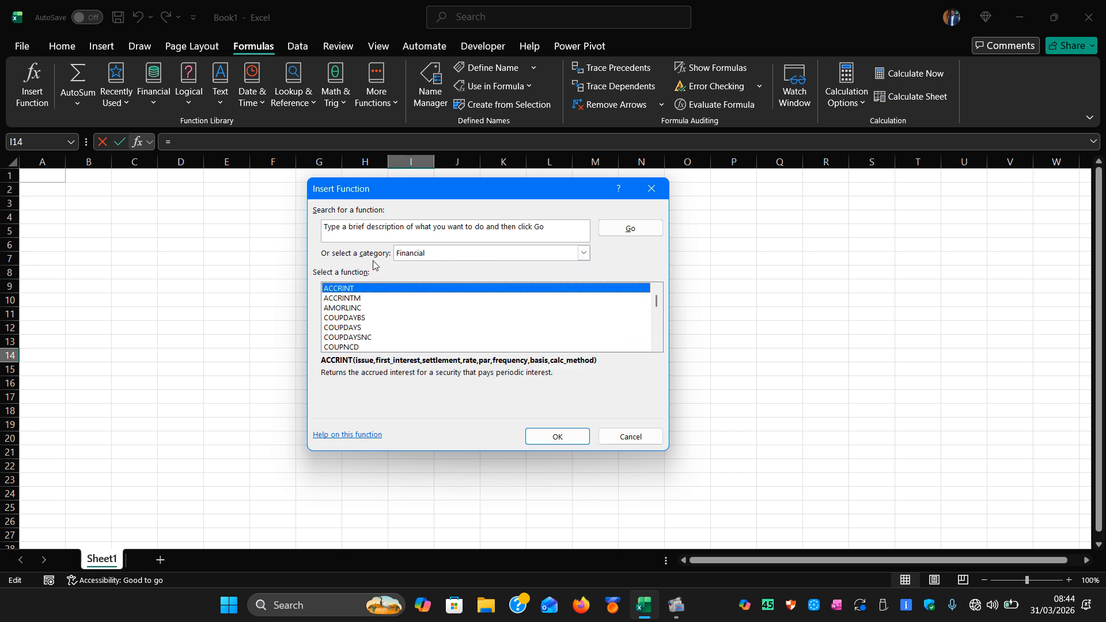
pyautogui.scroll(-15, 397, 328)
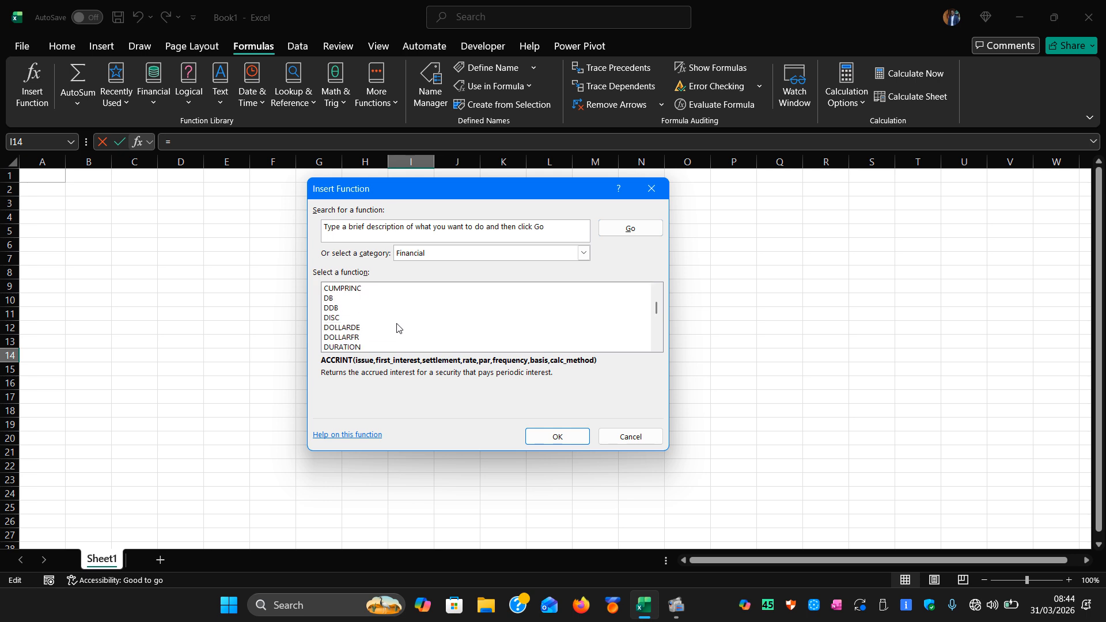
pyautogui.scroll(4, 405, 305)
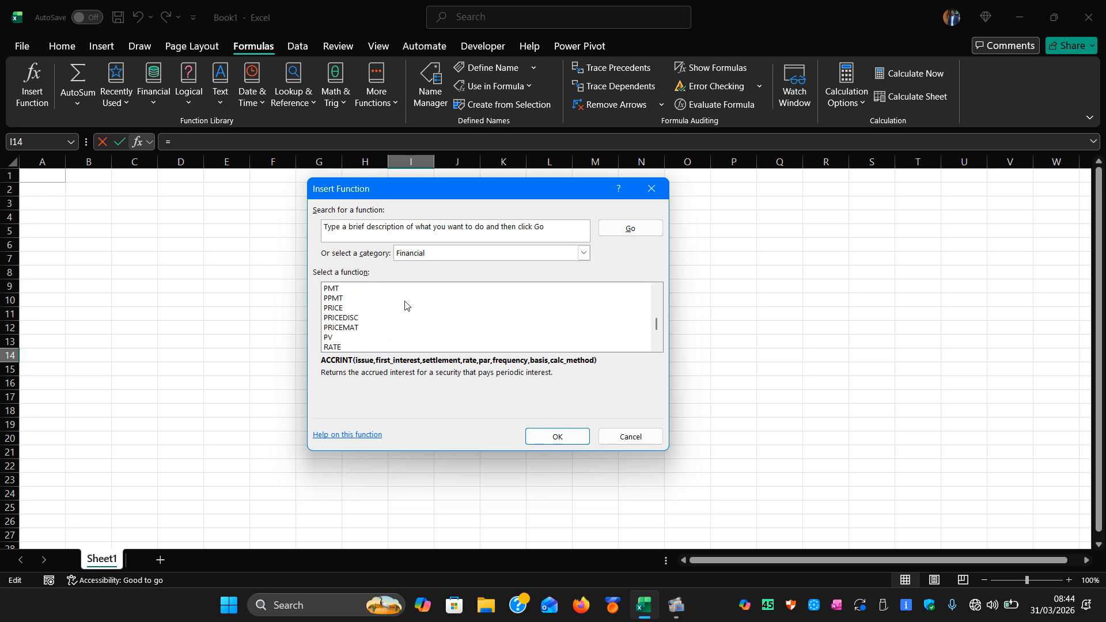
# Step: Review the remaining function categories, browse the Information functions, and close Insert Function without choosing one
pyautogui.click(583, 253)
pyautogui.scroll(-1, 512, 341)
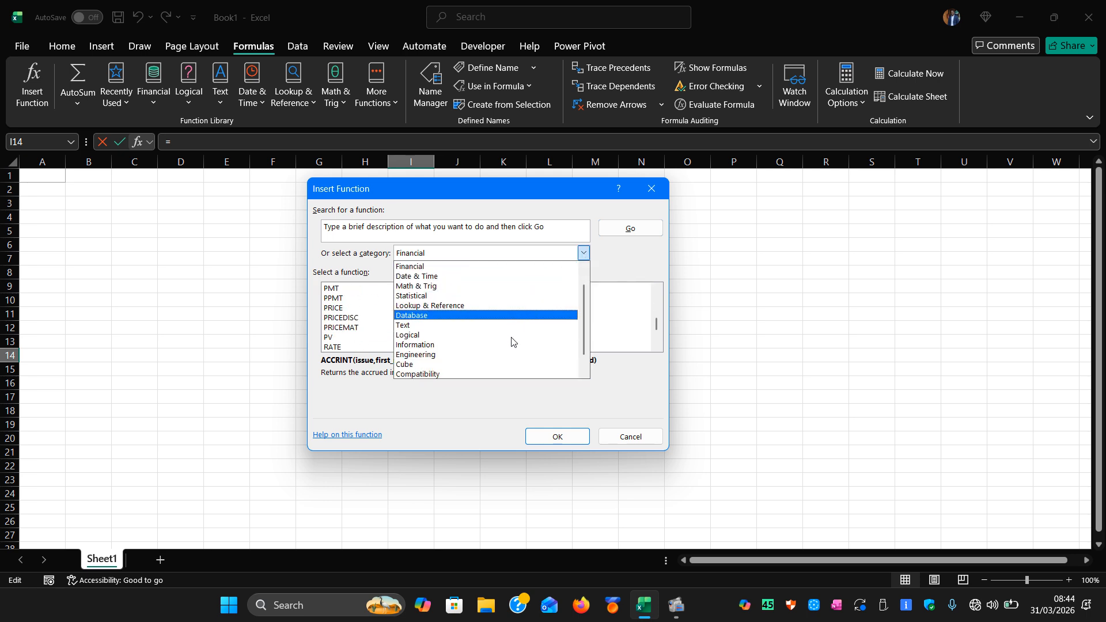
pyautogui.scroll(-1, 511, 342)
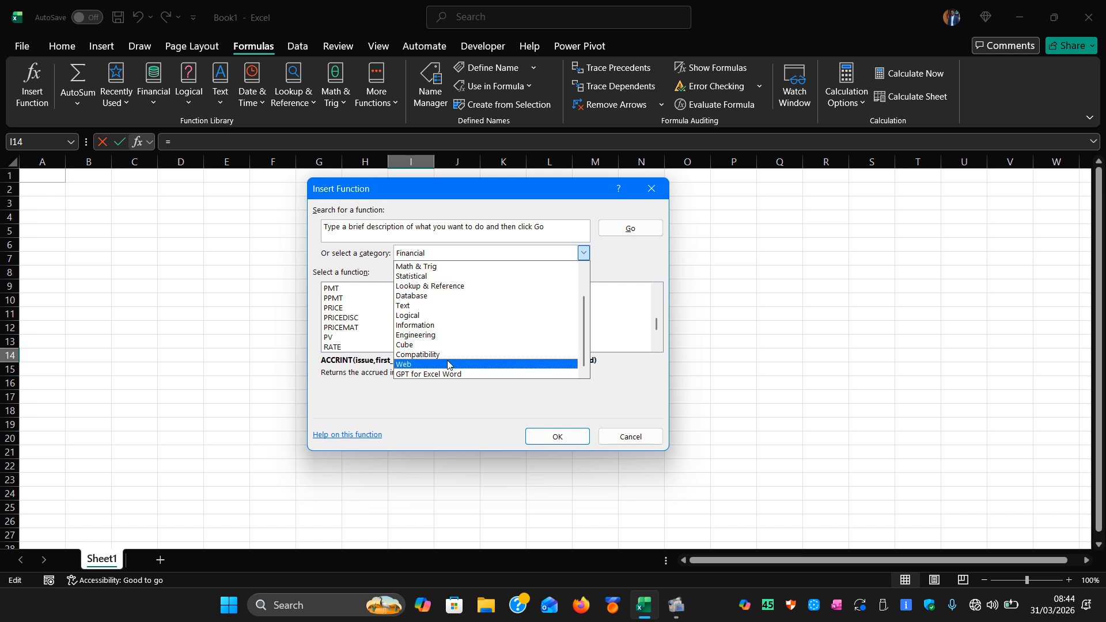
pyautogui.click(424, 325)
pyautogui.scroll(-5, 444, 343)
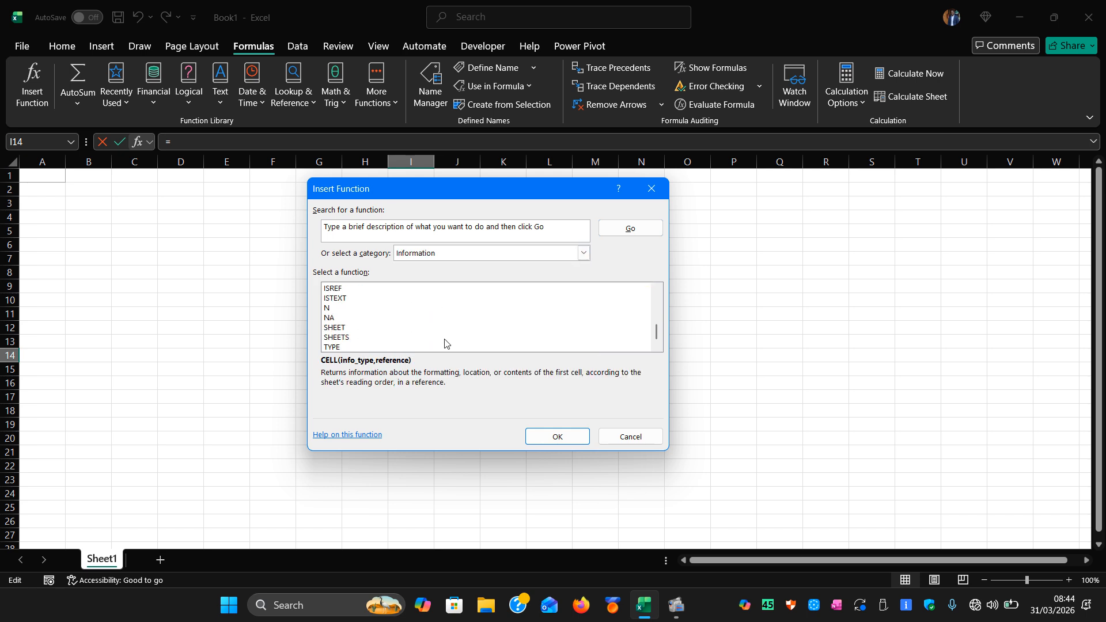
pyautogui.scroll(2, 444, 343)
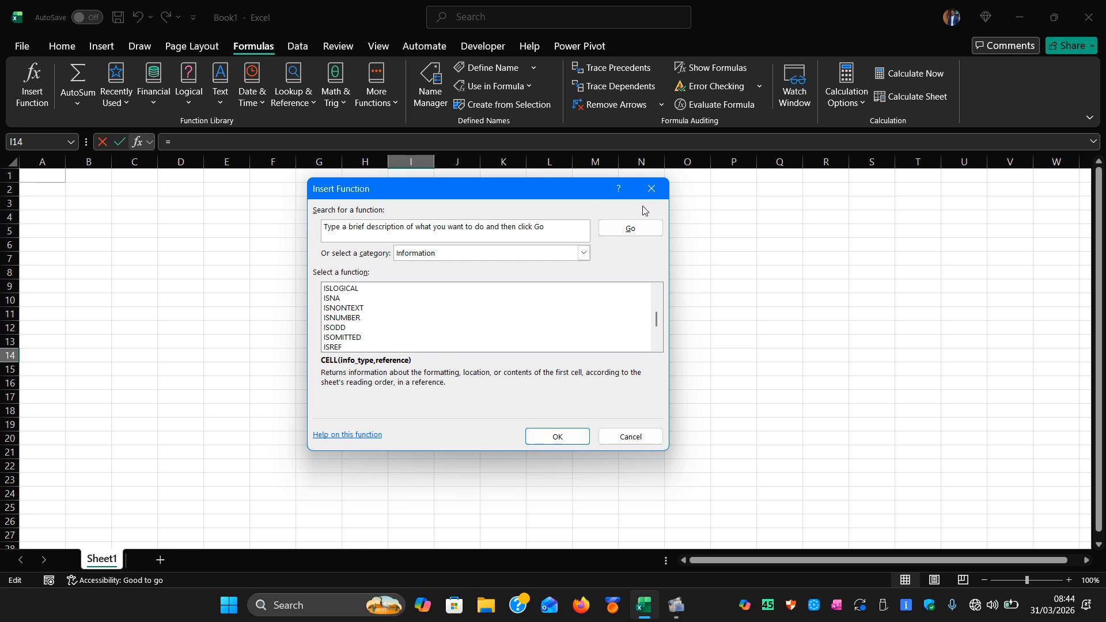
pyautogui.click(651, 190)
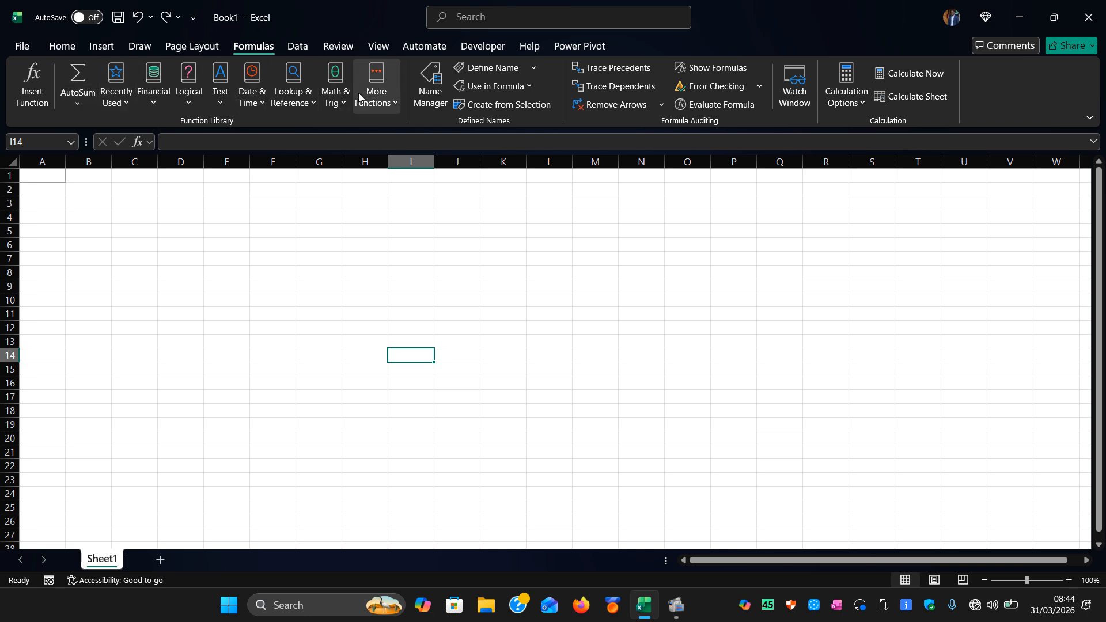
# Step: Review the AutoSum options, open its additional functions, and close the dialog without inserting any
pyautogui.click(78, 103)
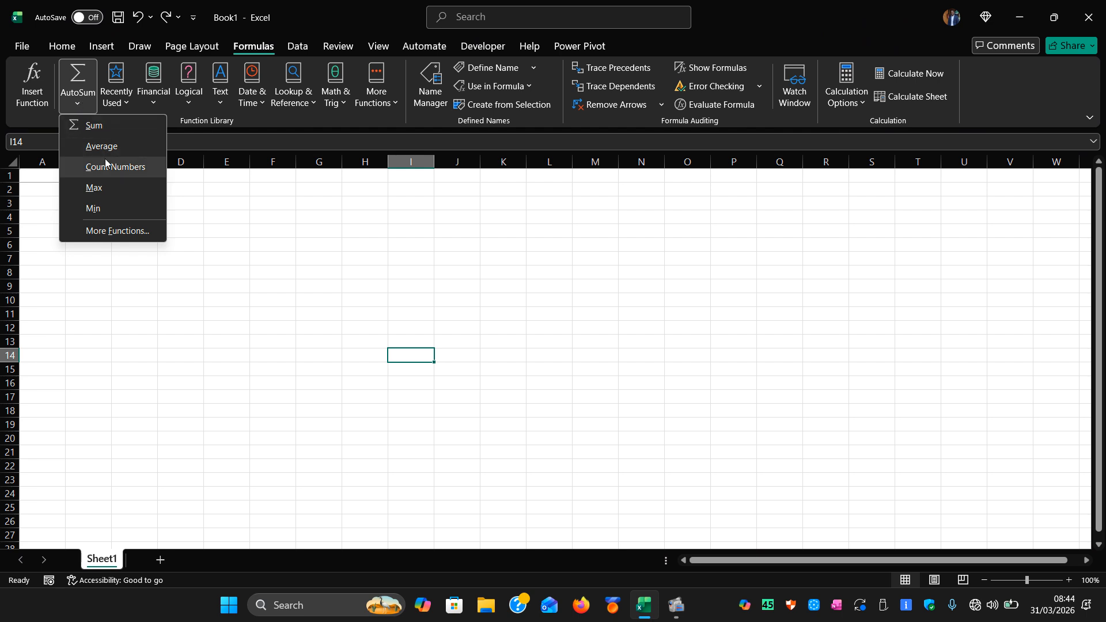
pyautogui.click(116, 229)
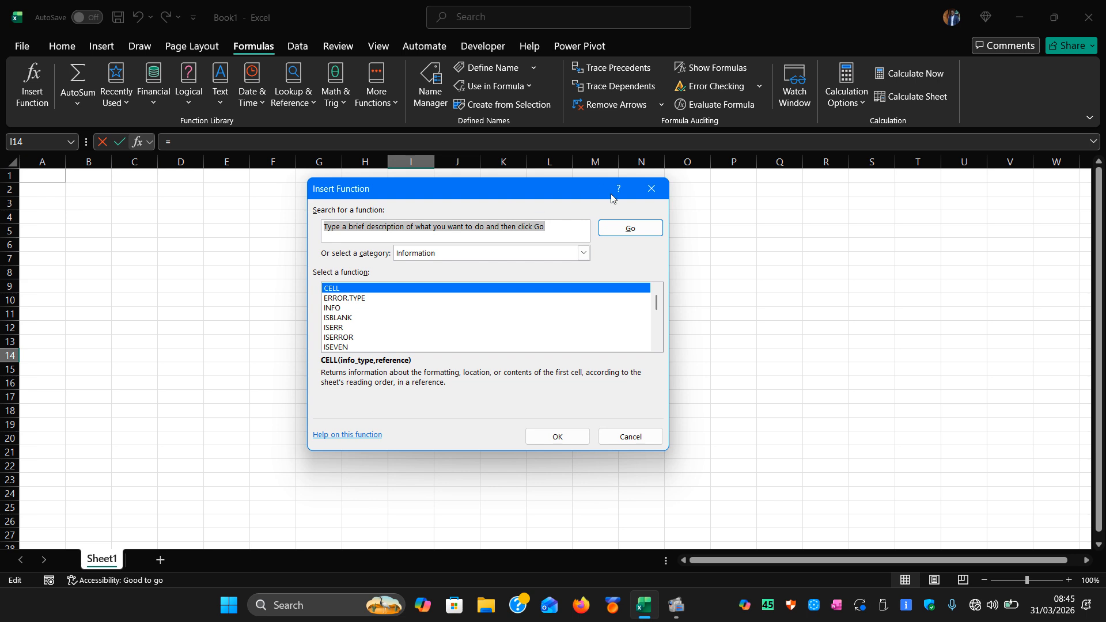
pyautogui.click(654, 196)
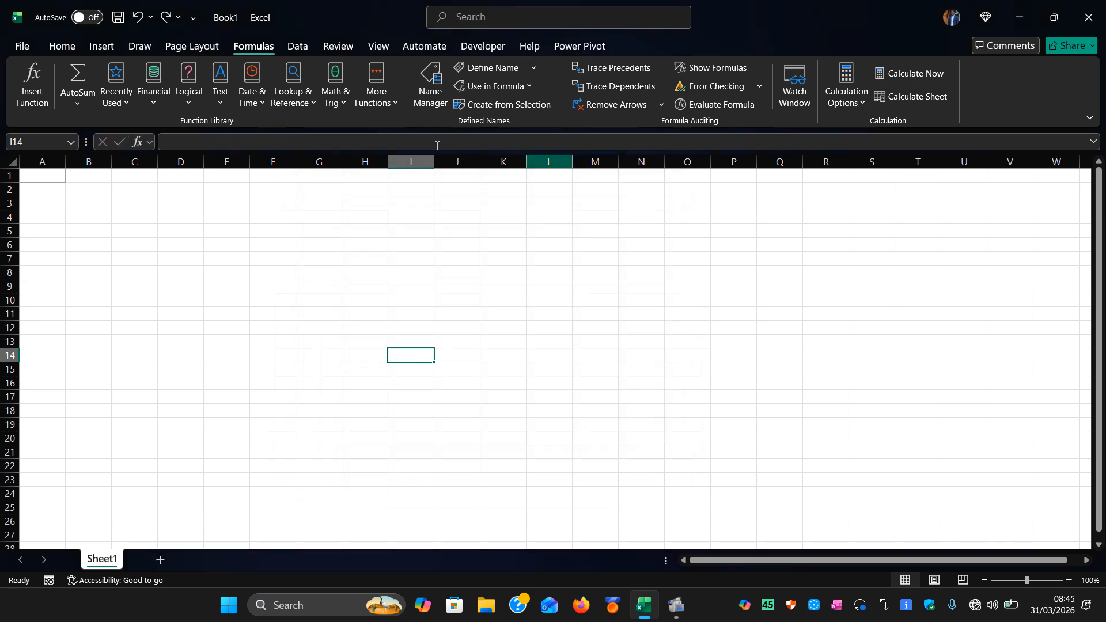
# Step: Look through the Recently Used, Financial, Logical and Text function lists without inserting anything
pyautogui.click(126, 105)
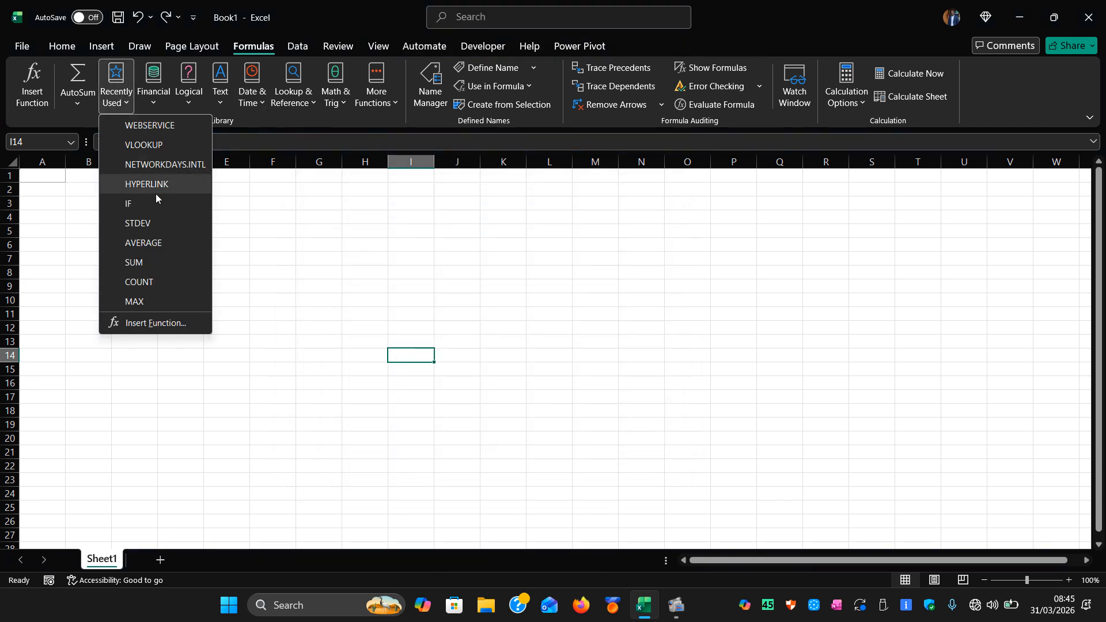
pyautogui.click(154, 102)
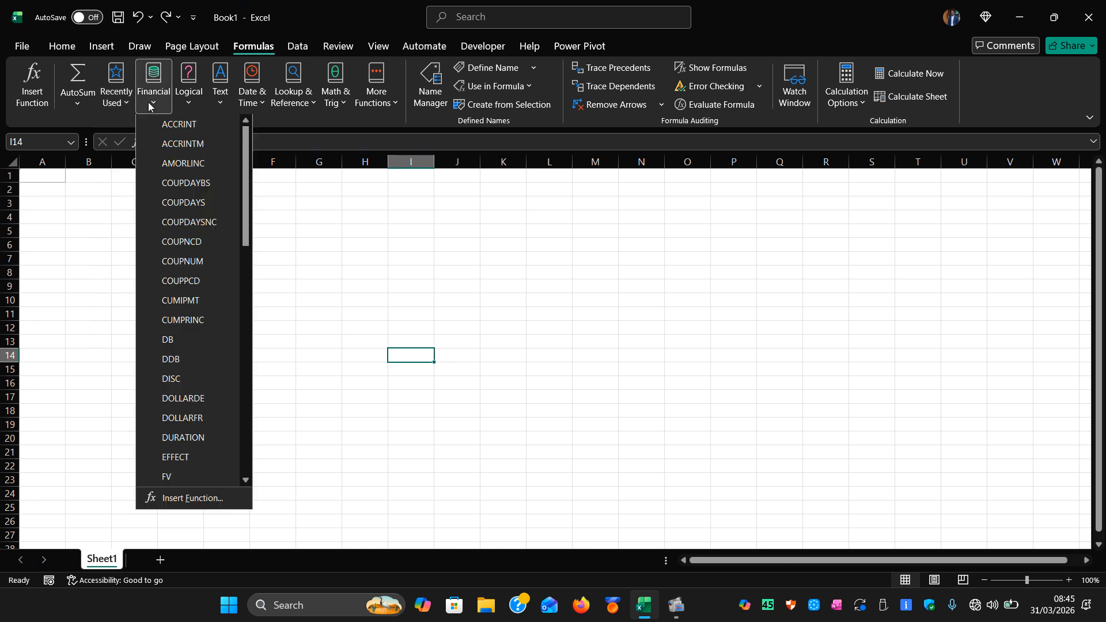
pyautogui.click(187, 105)
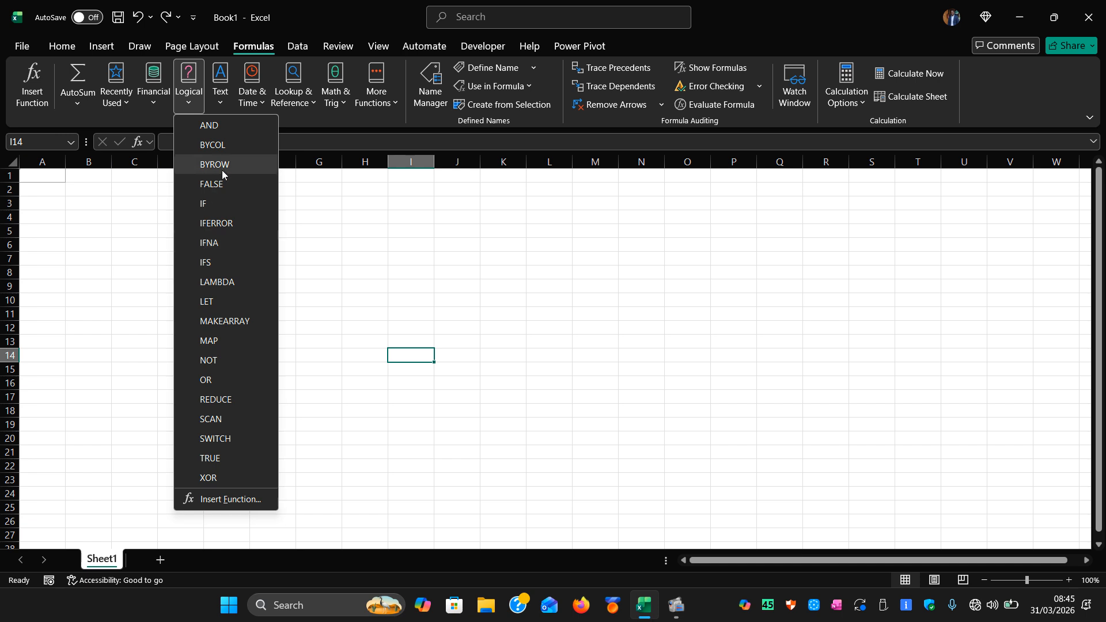
pyautogui.click(221, 104)
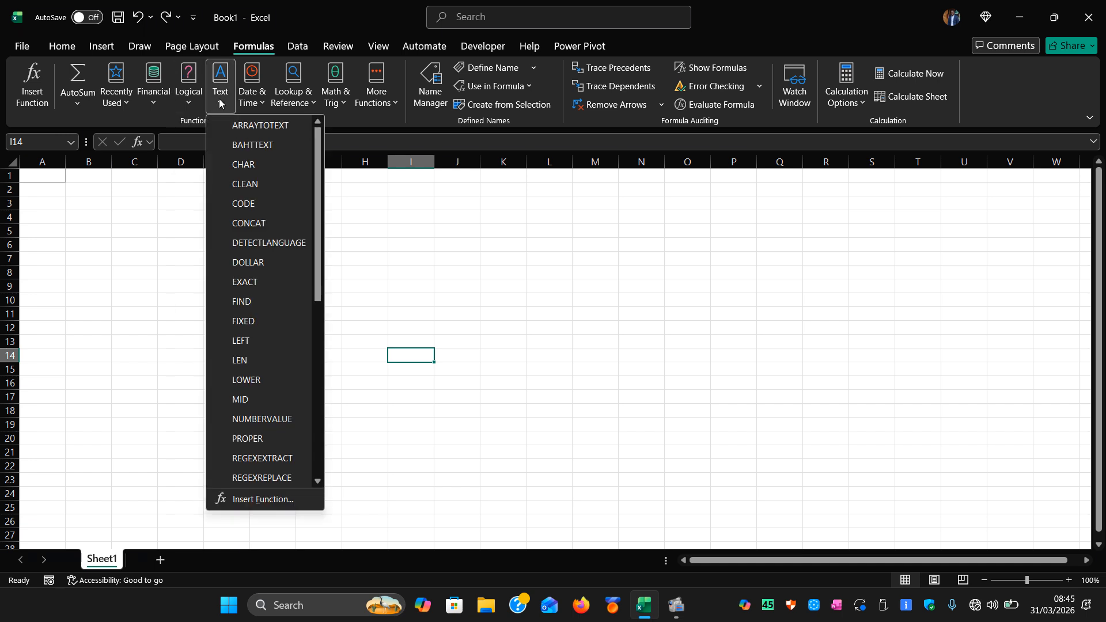
pyautogui.click(550, 274)
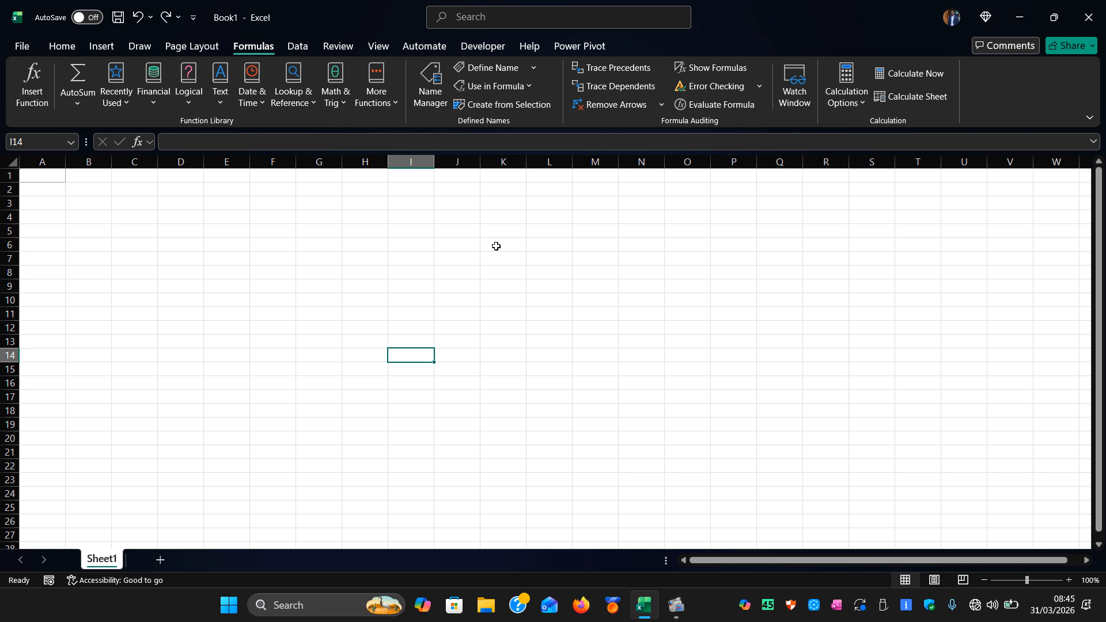
pyautogui.click(484, 278)
pyautogui.click(494, 313)
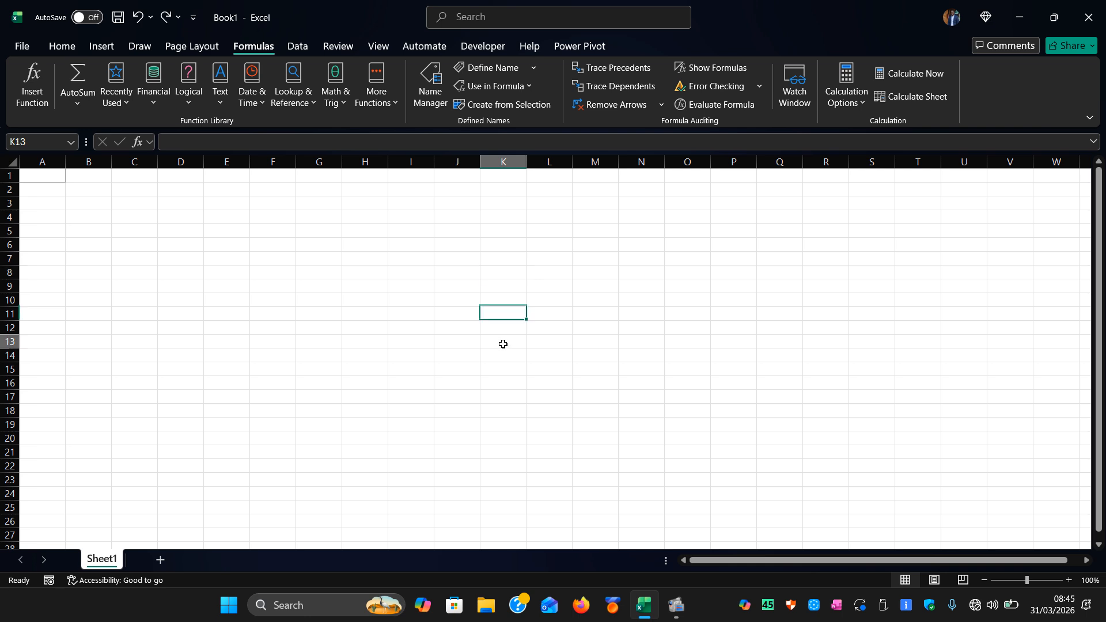
pyautogui.click(503, 343)
pyautogui.click(484, 298)
pyautogui.click(531, 296)
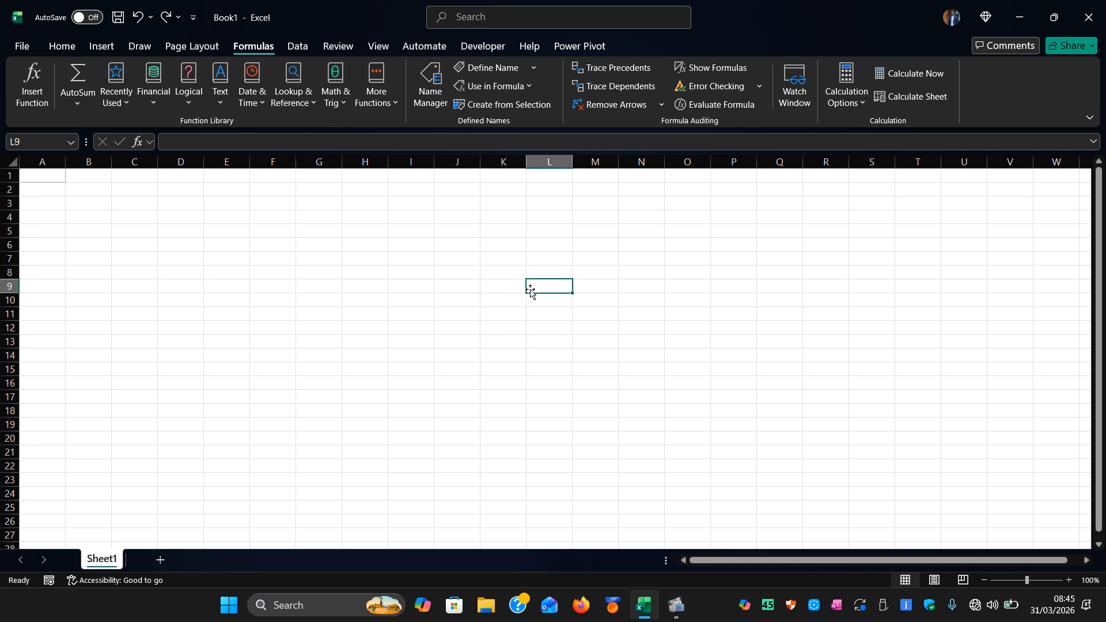
pyautogui.click(533, 316)
pyautogui.click(535, 356)
pyautogui.click(479, 373)
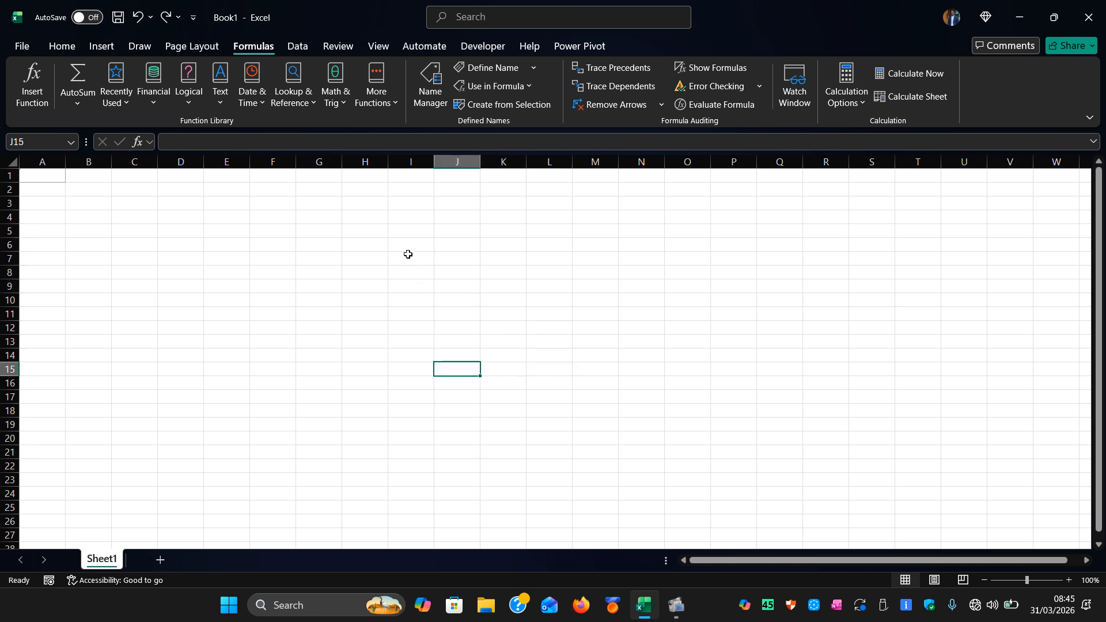
pyautogui.click(401, 241)
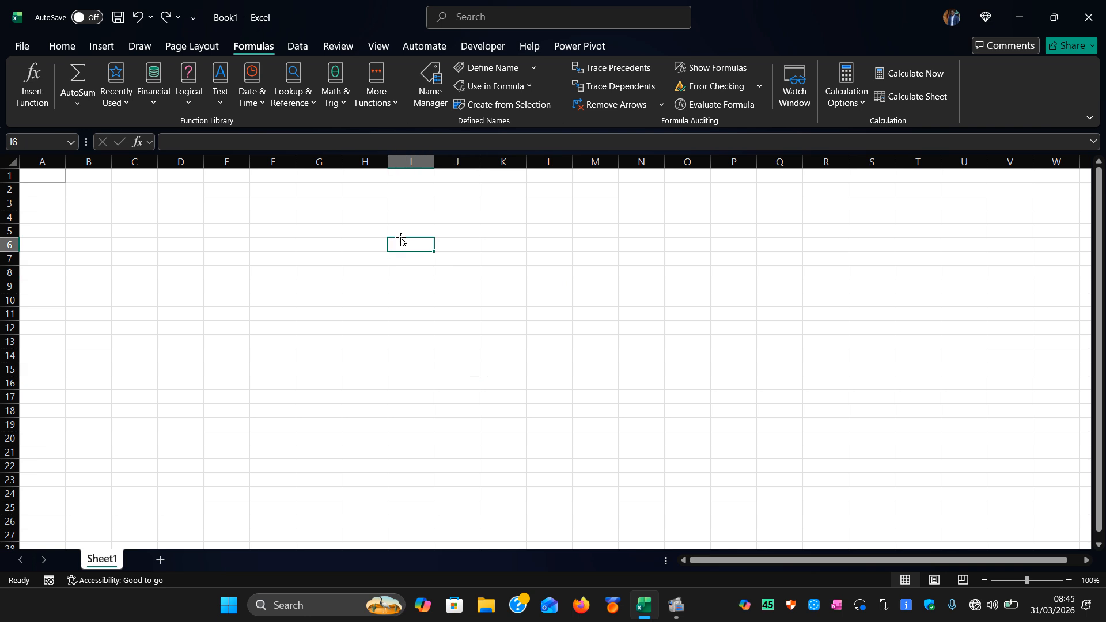
pyautogui.click(373, 302)
# Step: Insert the SUM function in cell H13 from the Most Recently Used function category
pyautogui.click(379, 340)
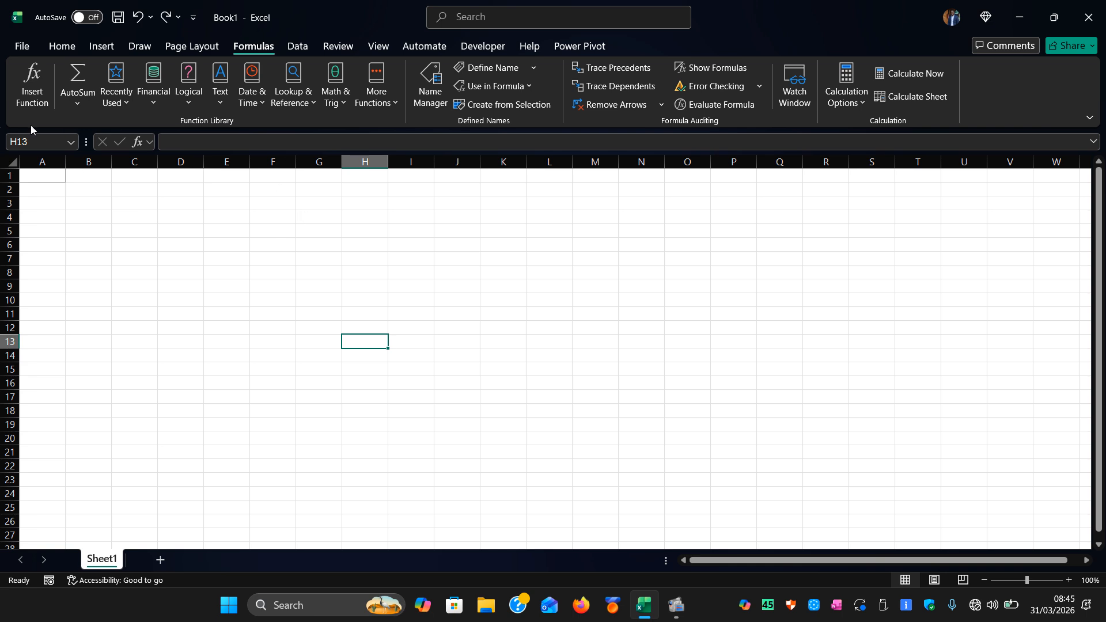
pyautogui.click(32, 86)
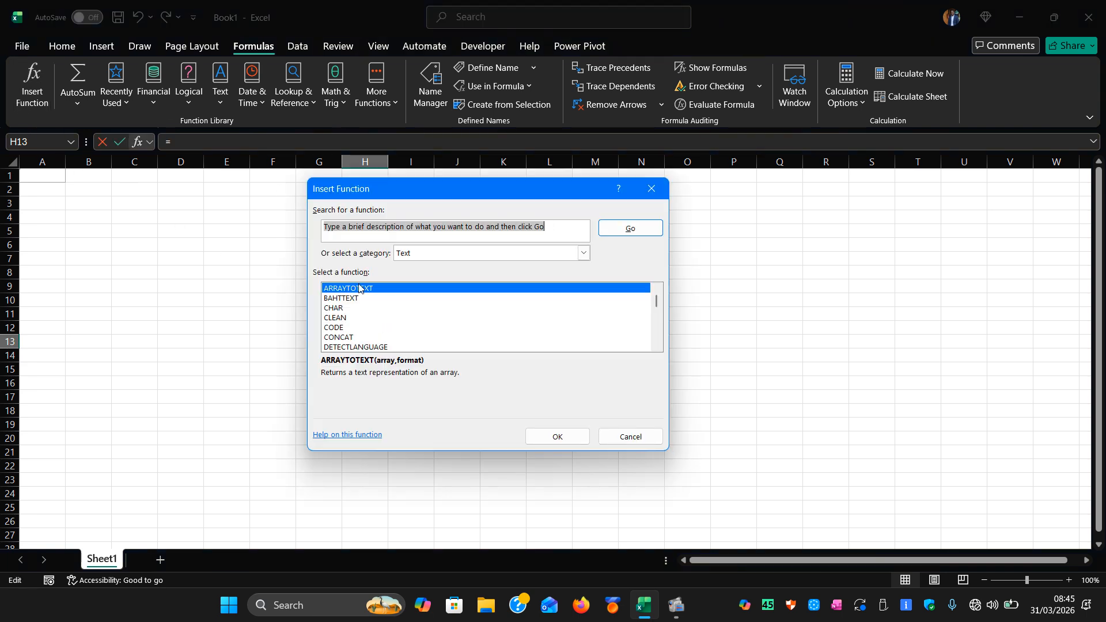
pyautogui.click(582, 254)
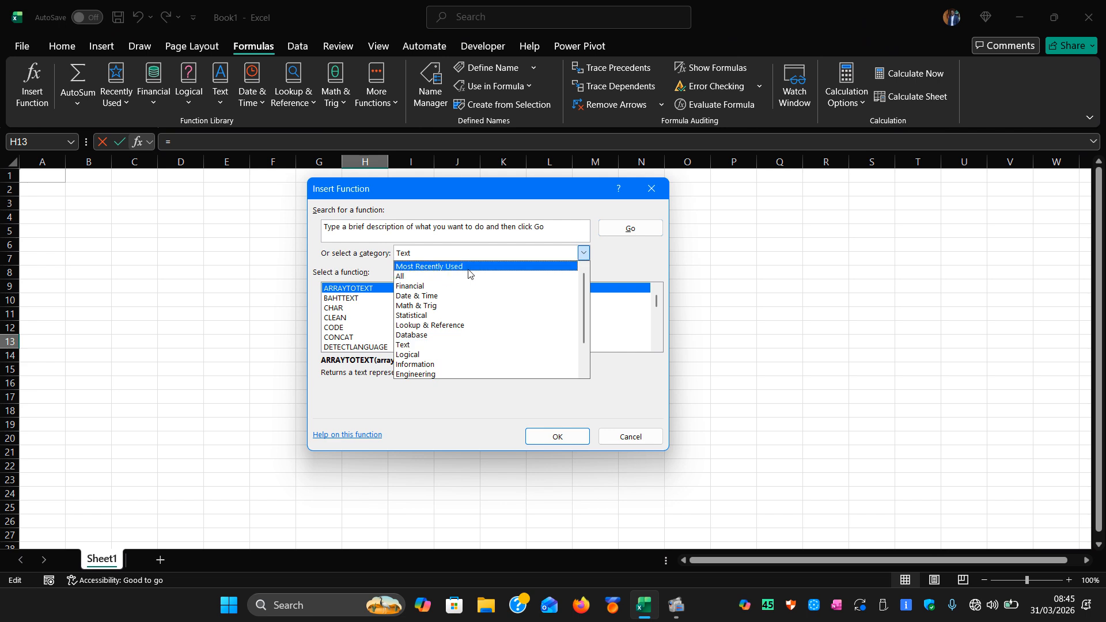
pyautogui.click(468, 266)
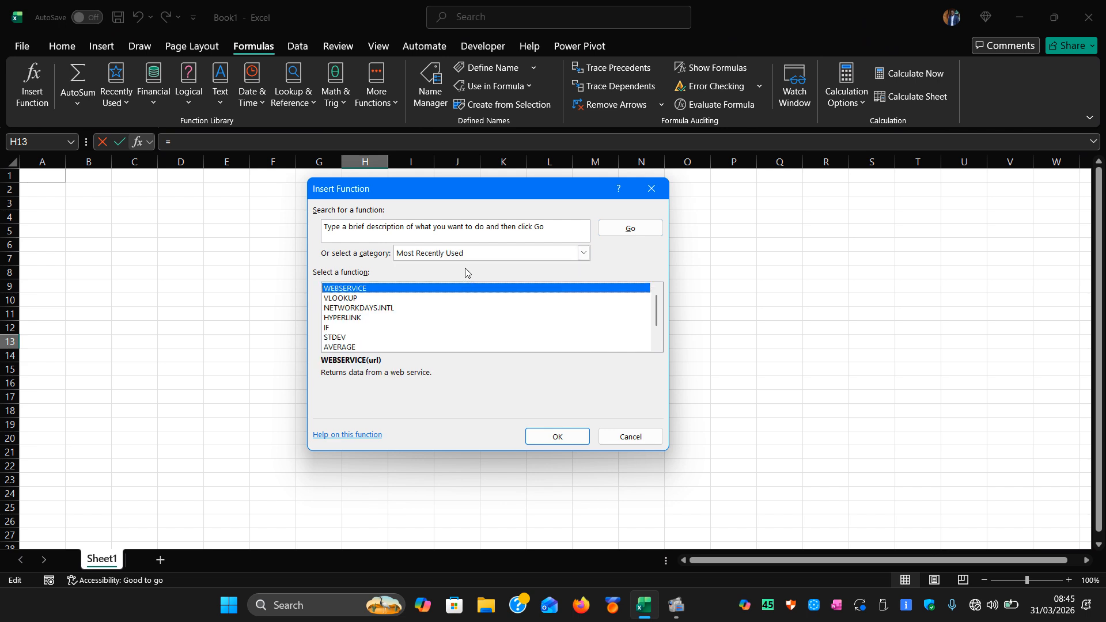
pyautogui.moveTo(655, 306); pyautogui.dragTo(656, 320)
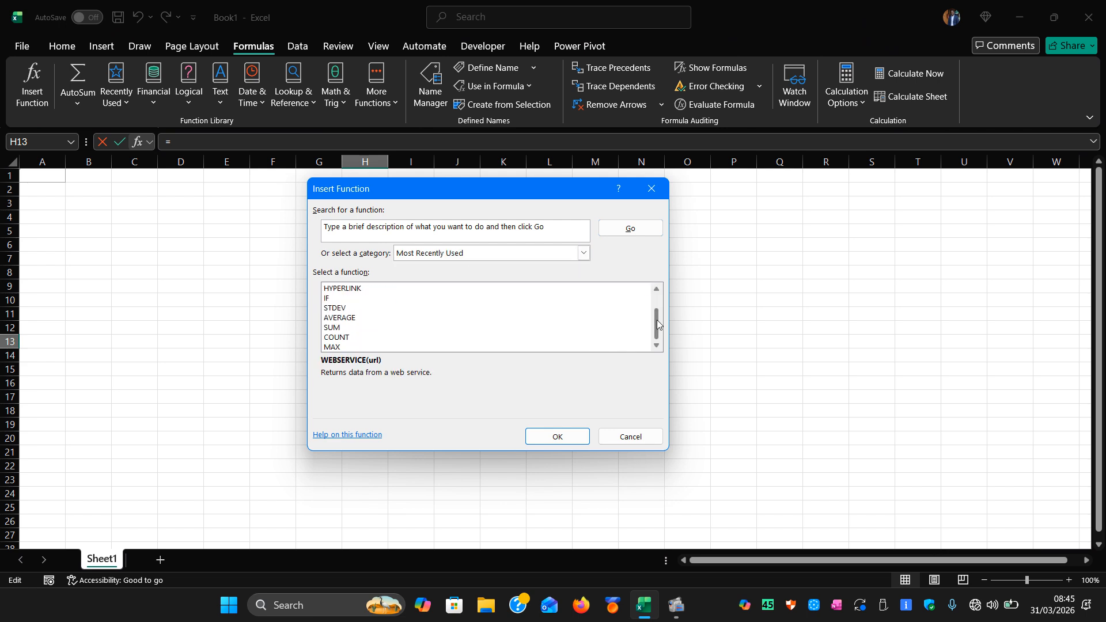
pyautogui.click(334, 328)
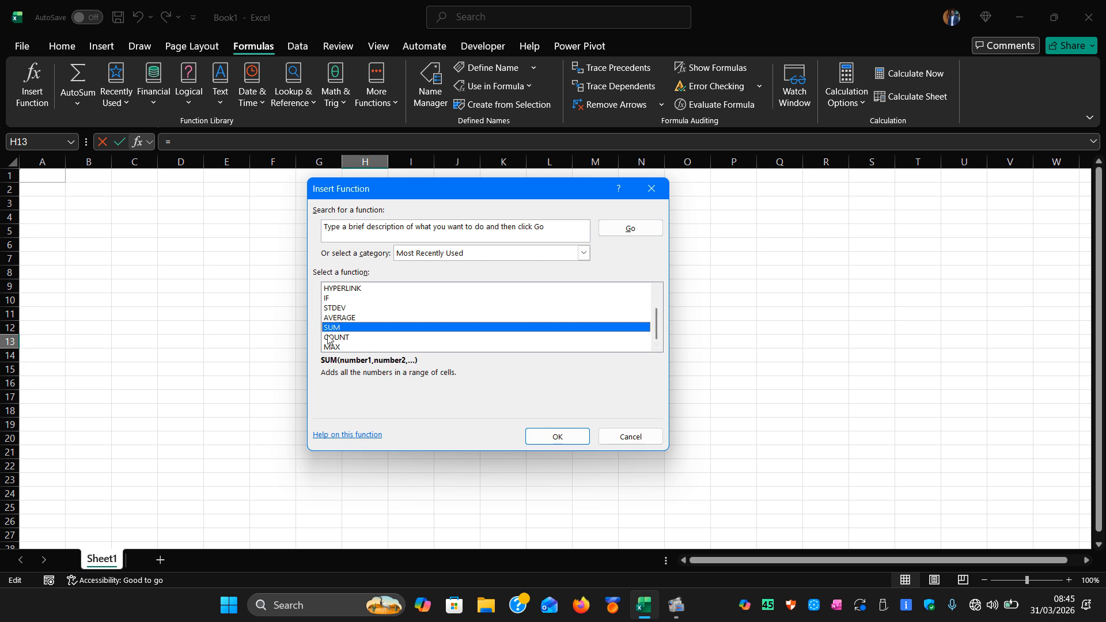
pyautogui.click(538, 436)
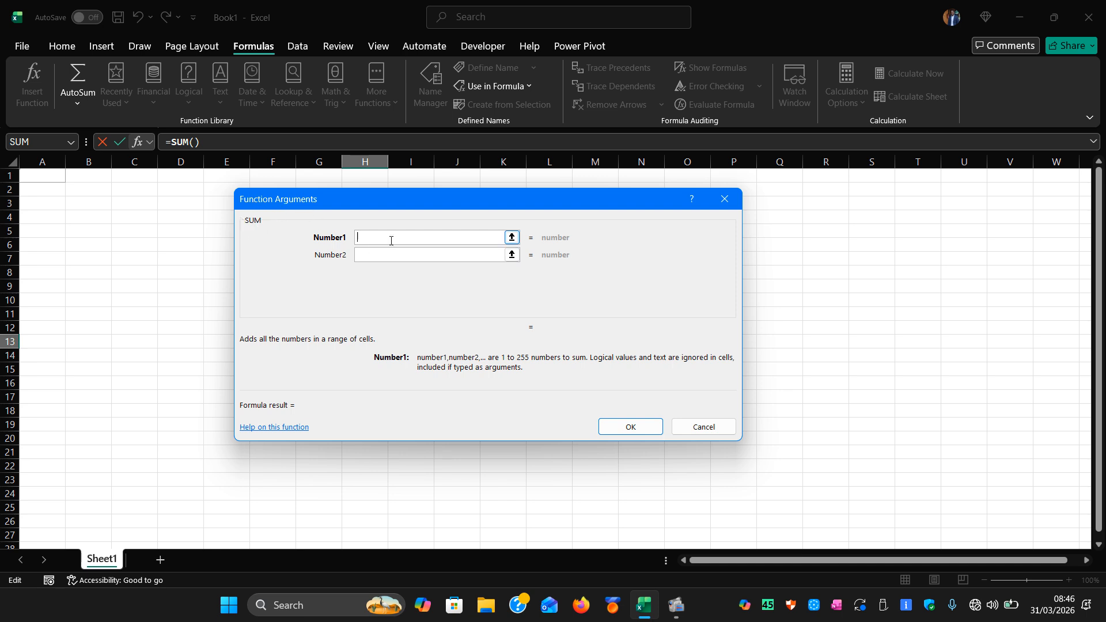
# Step: Give SUM the numbers 56, 70 and 34 as its three arguments and confirm the formula
pyautogui.write('56')
pyautogui.press('Tab')
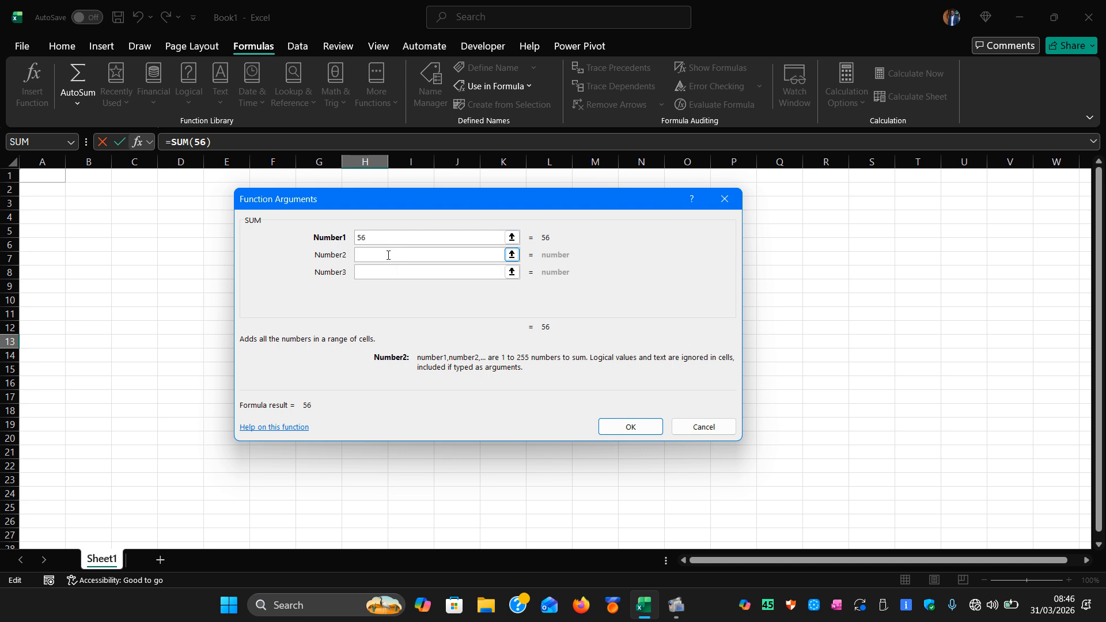
pyautogui.write('70')
pyautogui.click(393, 272)
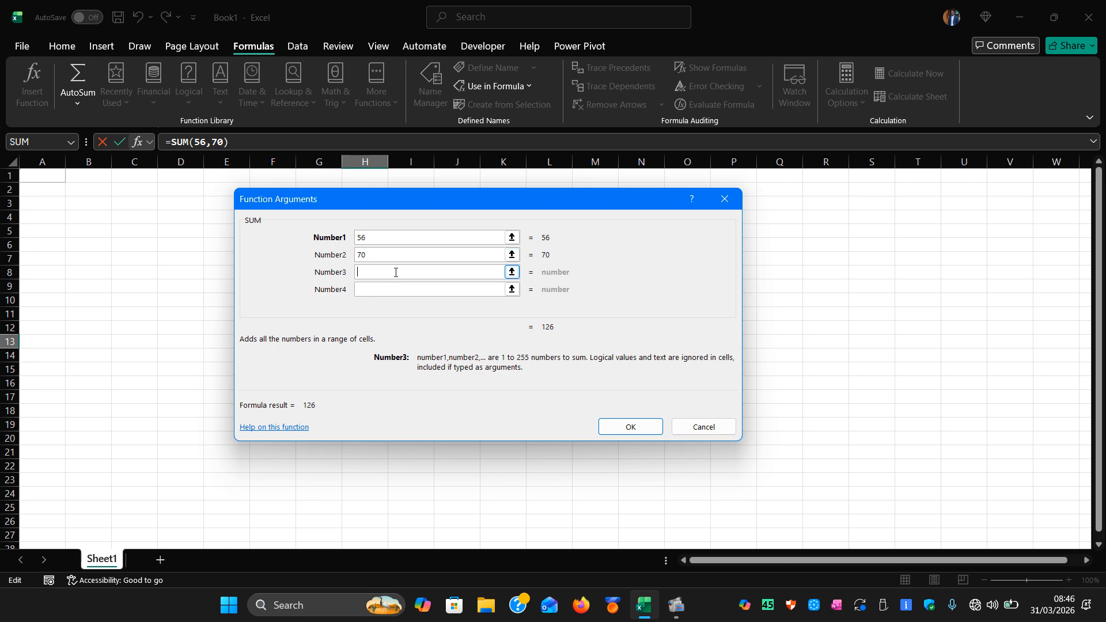
pyautogui.write('34')
pyautogui.click(650, 432)
# Step: Examine the SUM result in cell H13 and its underlying formula
pyautogui.click(391, 395)
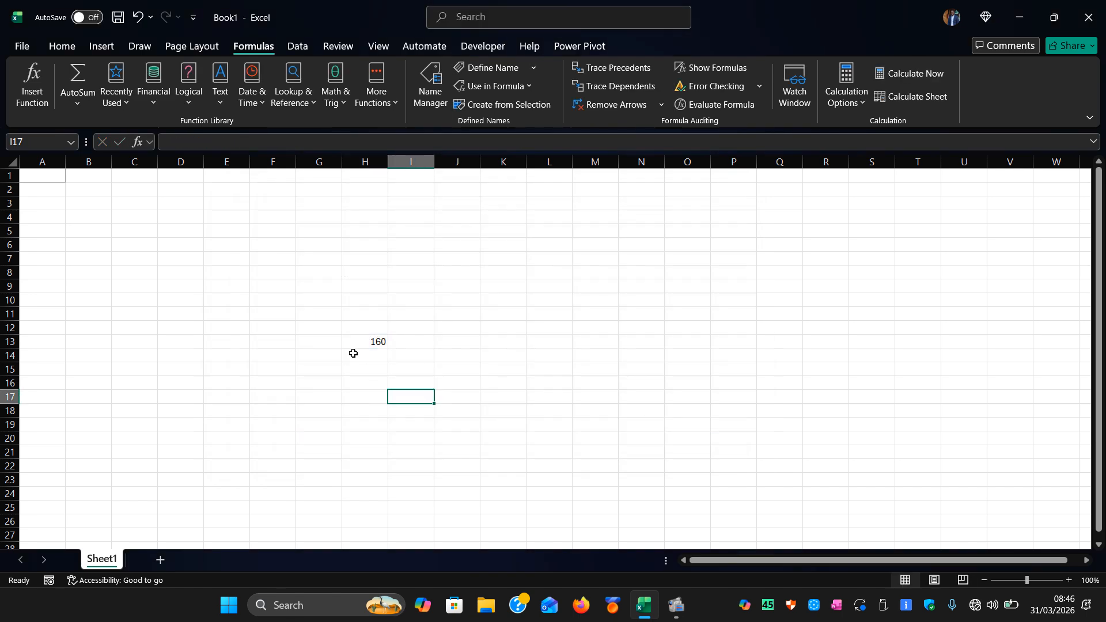
pyautogui.click(349, 344)
pyautogui.click(381, 311)
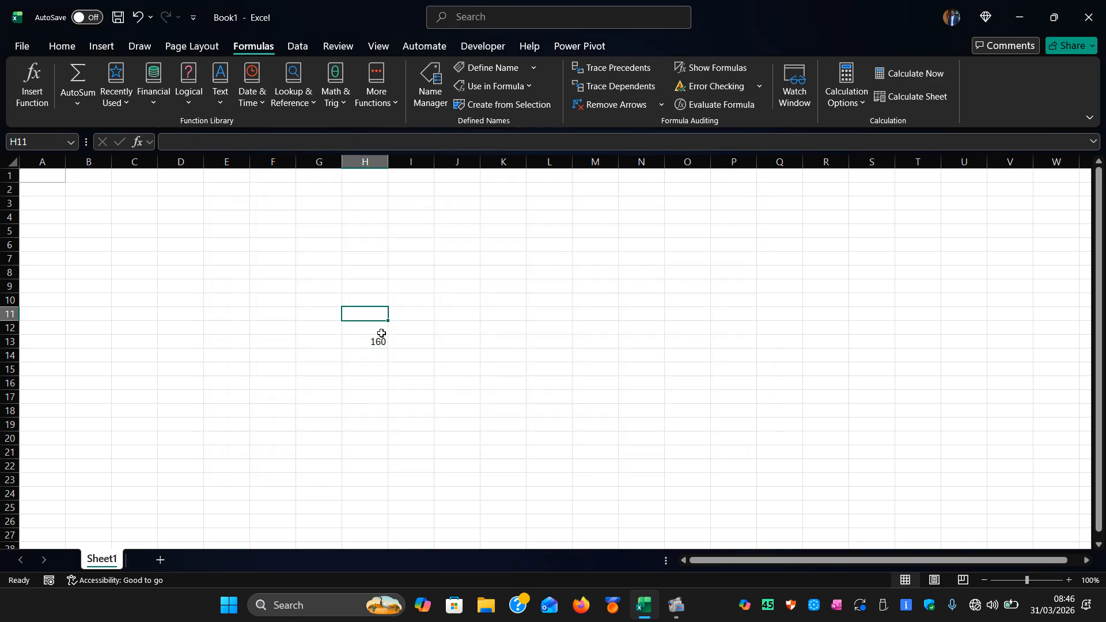
pyautogui.click(373, 345)
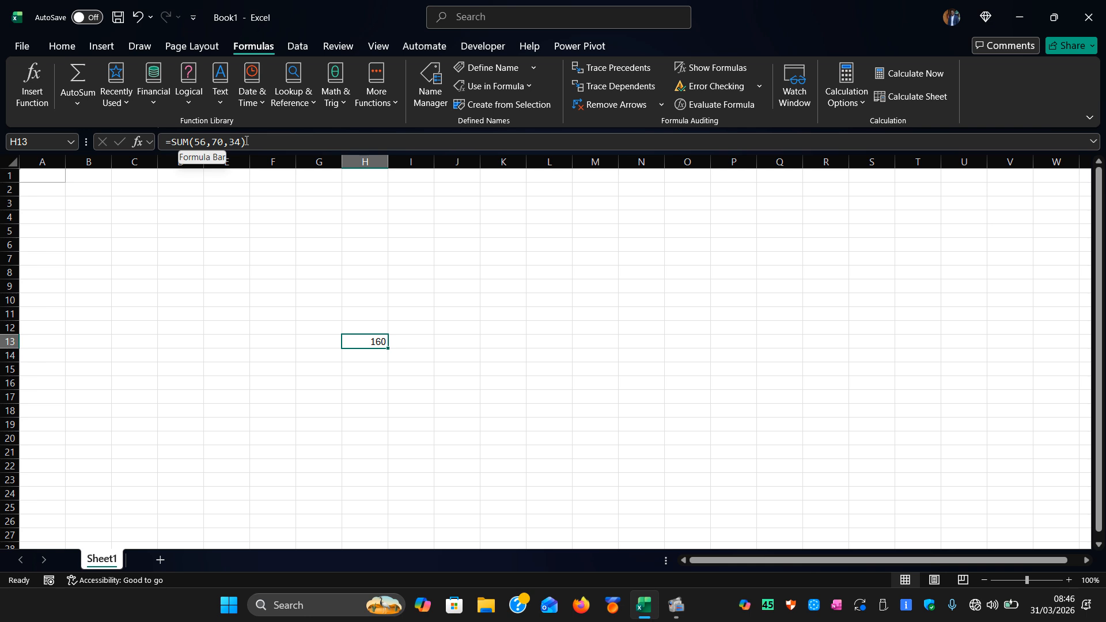
# Step: Enter the values 24, 66, 70 and 12 in cells C8, D8, E8 and F8
pyautogui.click(117, 276)
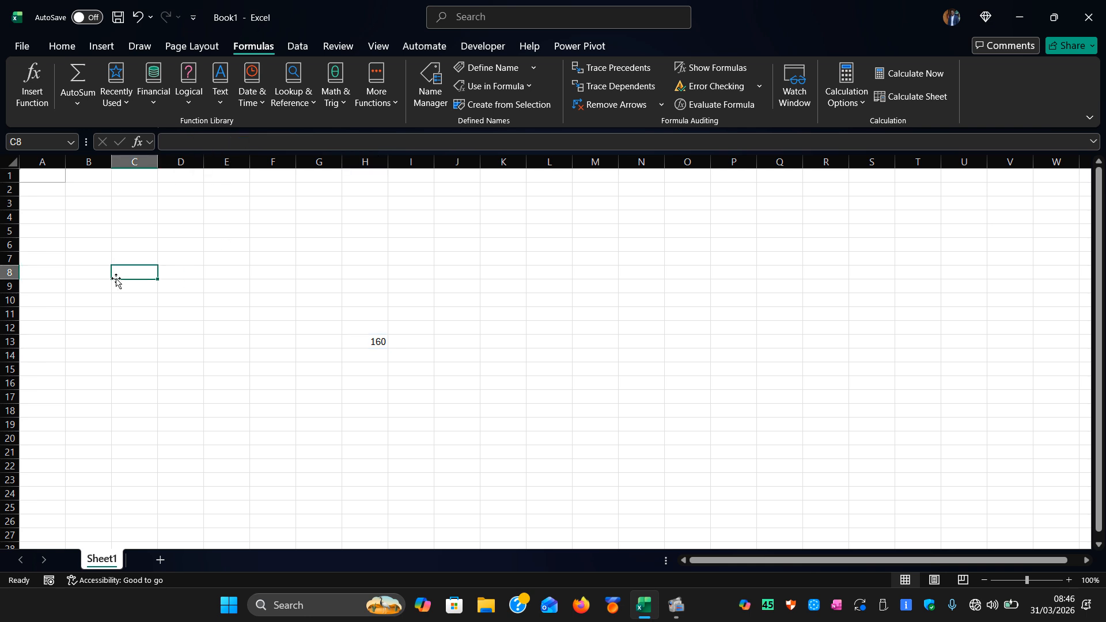
pyautogui.write('24')
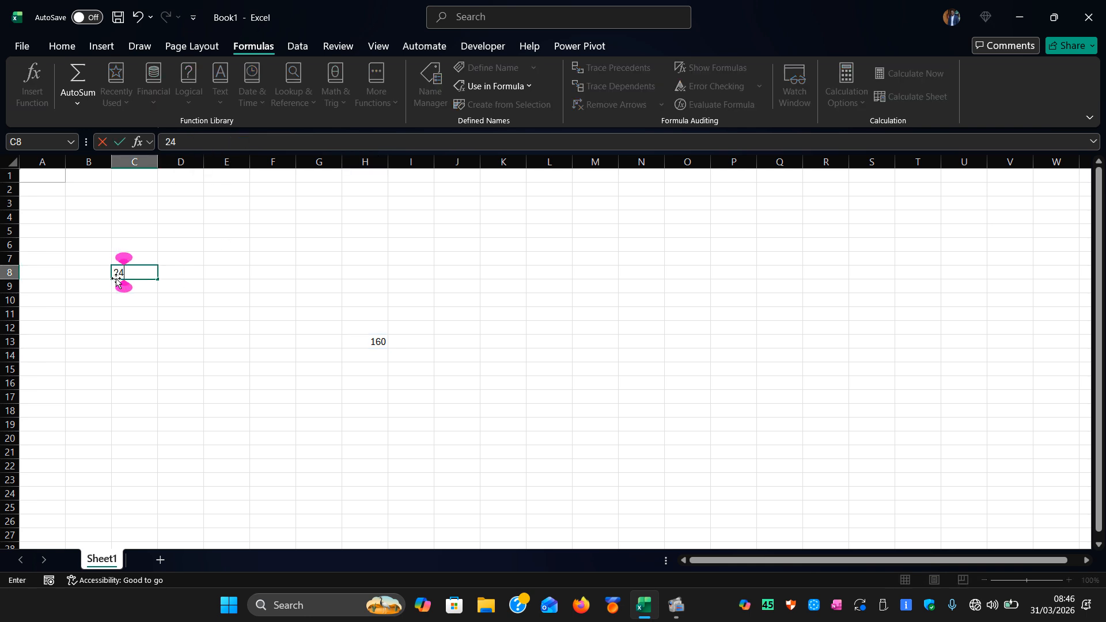
pyautogui.click(177, 274)
pyautogui.write('66')
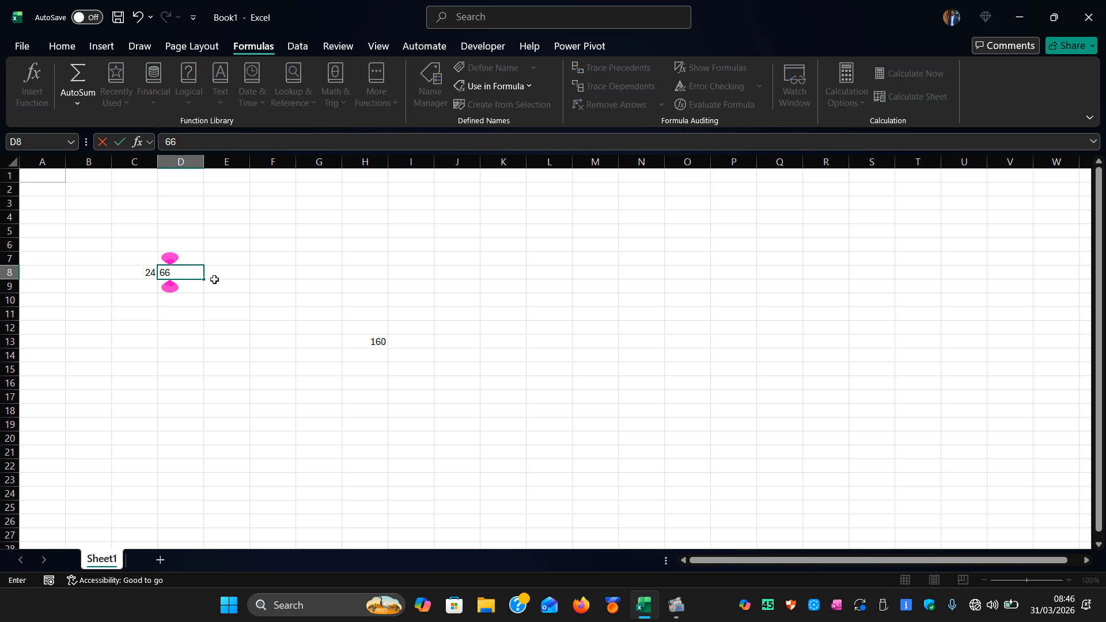
pyautogui.click(228, 272)
pyautogui.write('70')
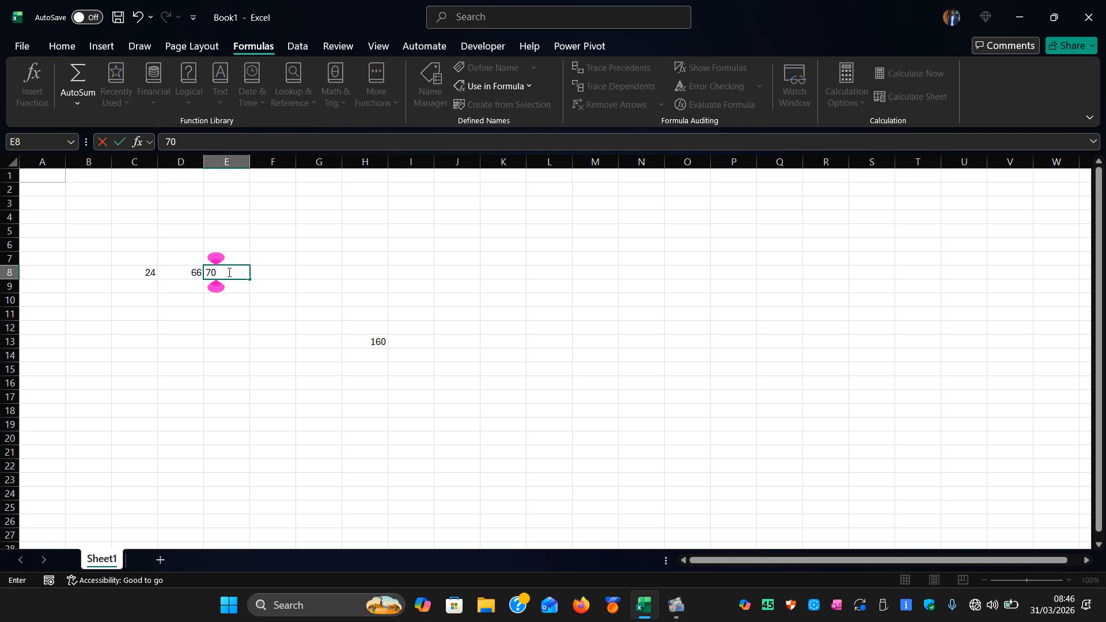
pyautogui.click(265, 271)
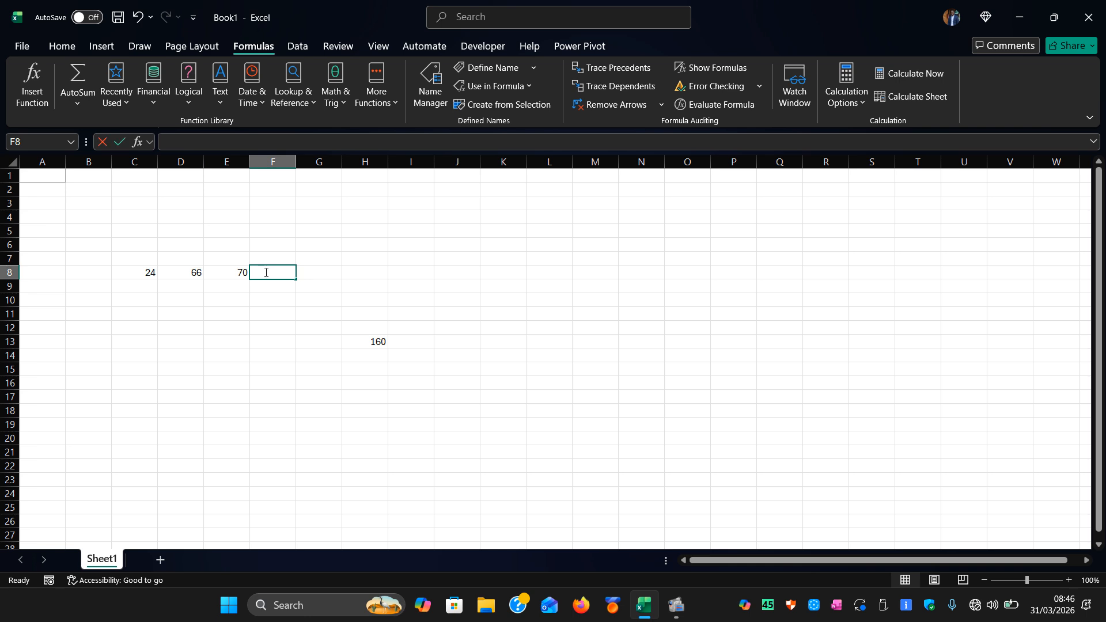
pyautogui.write('12')
# Step: Insert the SUM function in cell G8, uncover the row of values, and clear the suggested range from the first argument
pyautogui.click(329, 269)
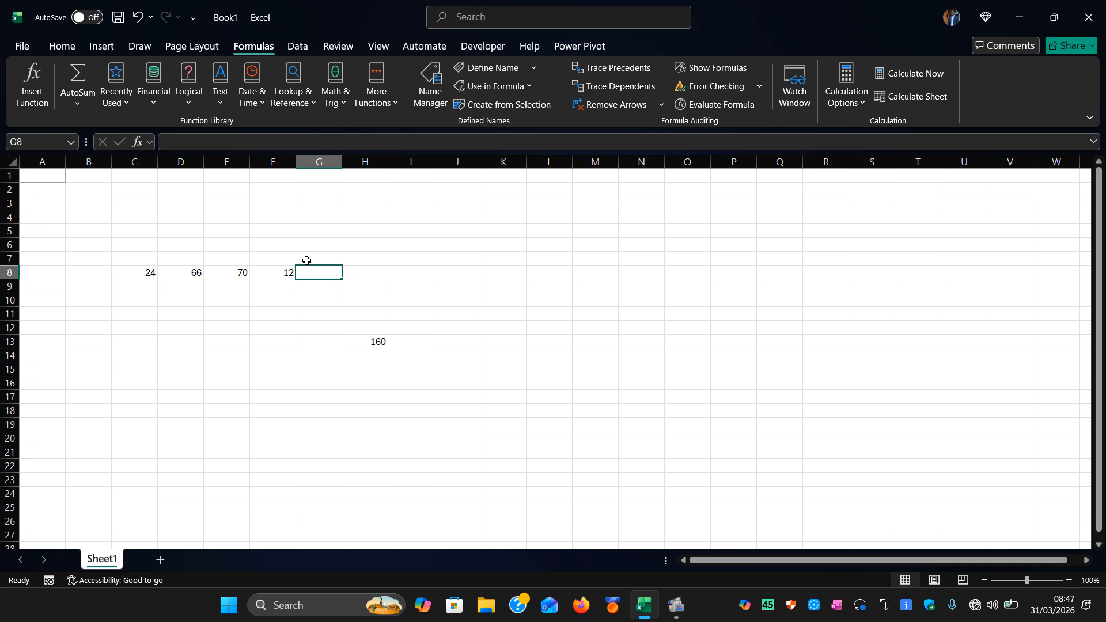
pyautogui.click(31, 85)
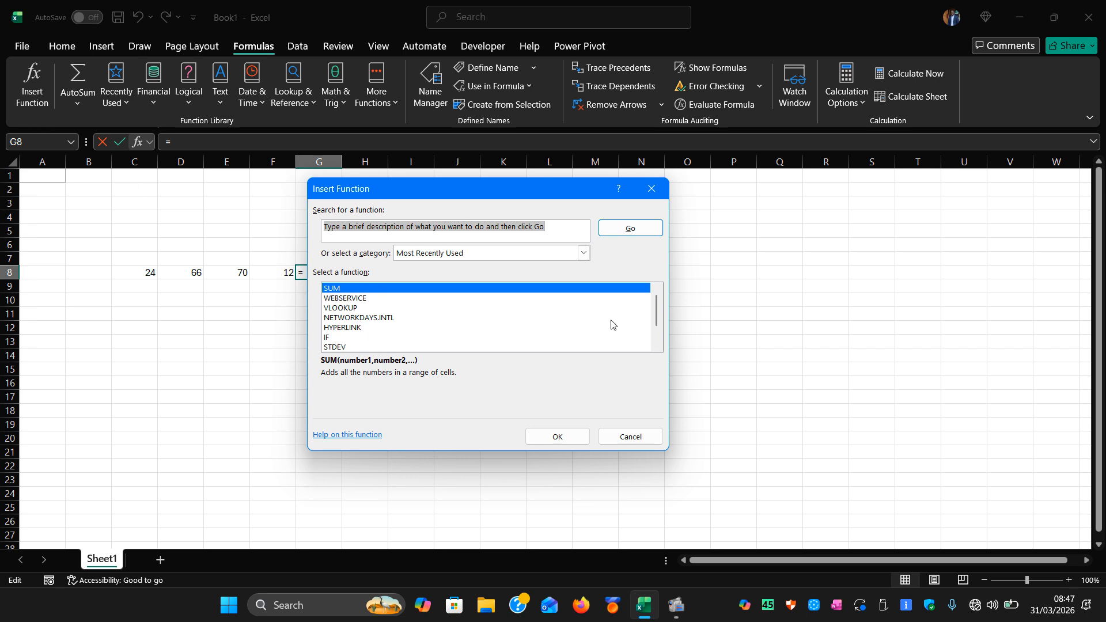
pyautogui.click(336, 288)
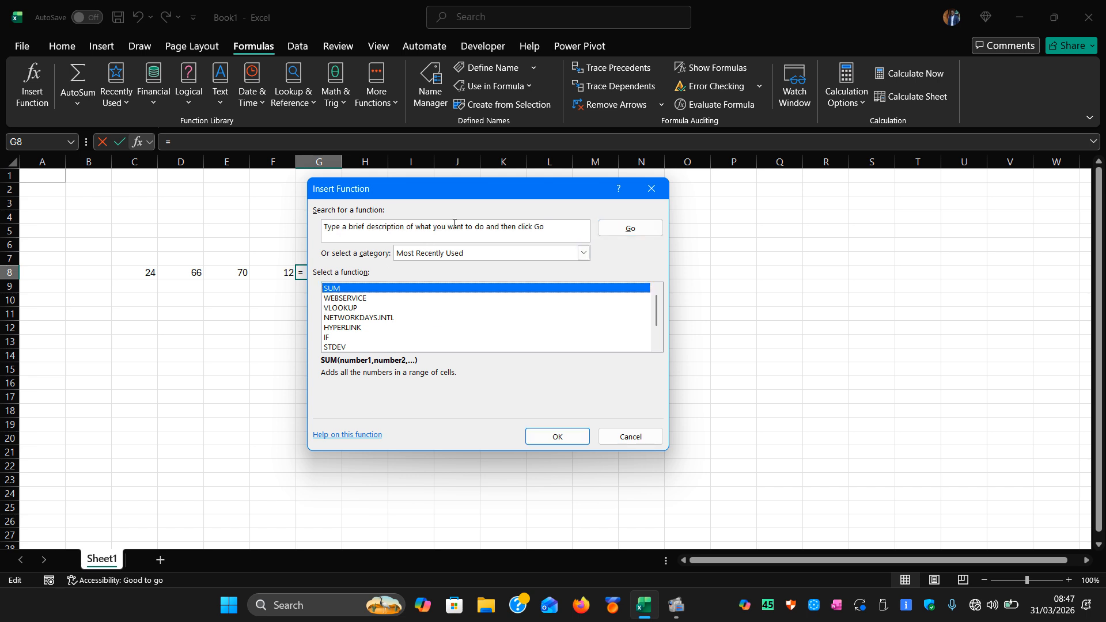
pyautogui.click(573, 436)
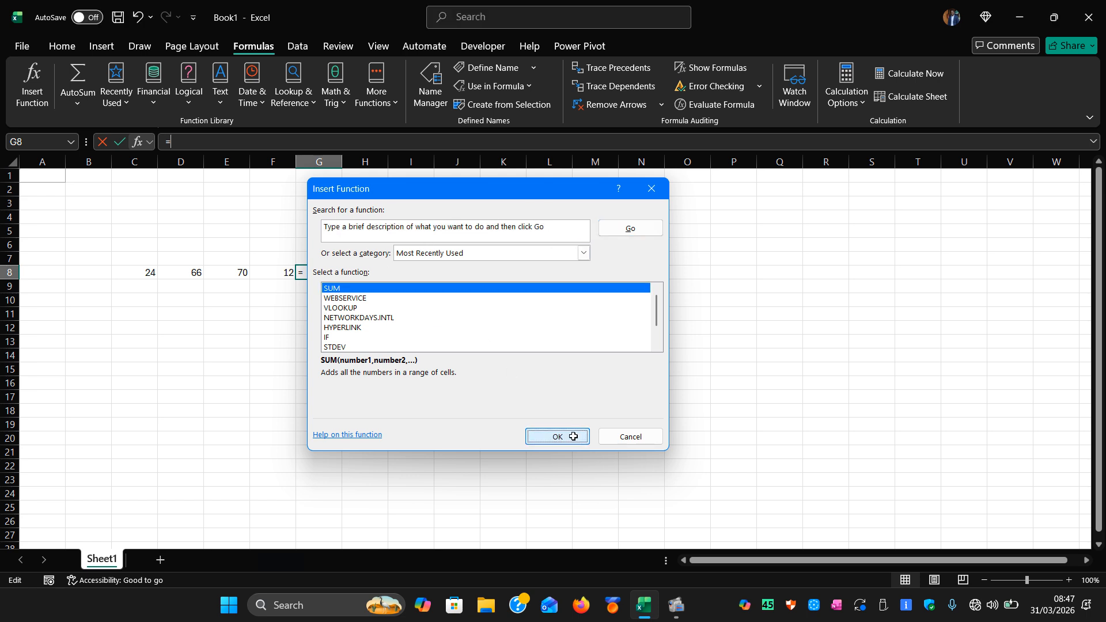
pyautogui.moveTo(416, 197); pyautogui.dragTo(511, 207)
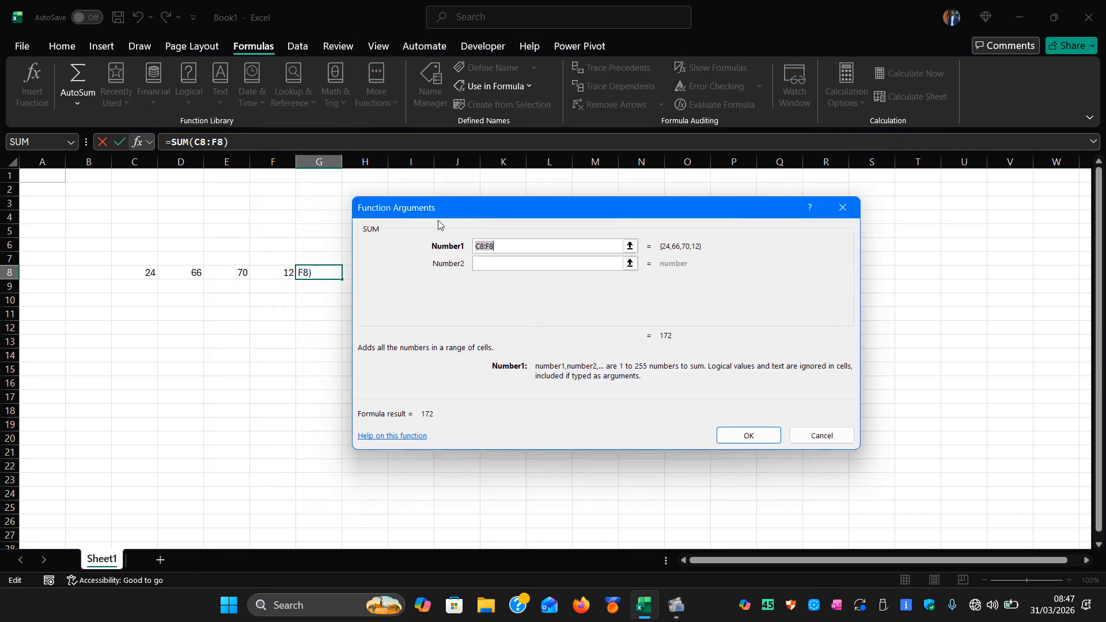
pyautogui.press('BackSpace')
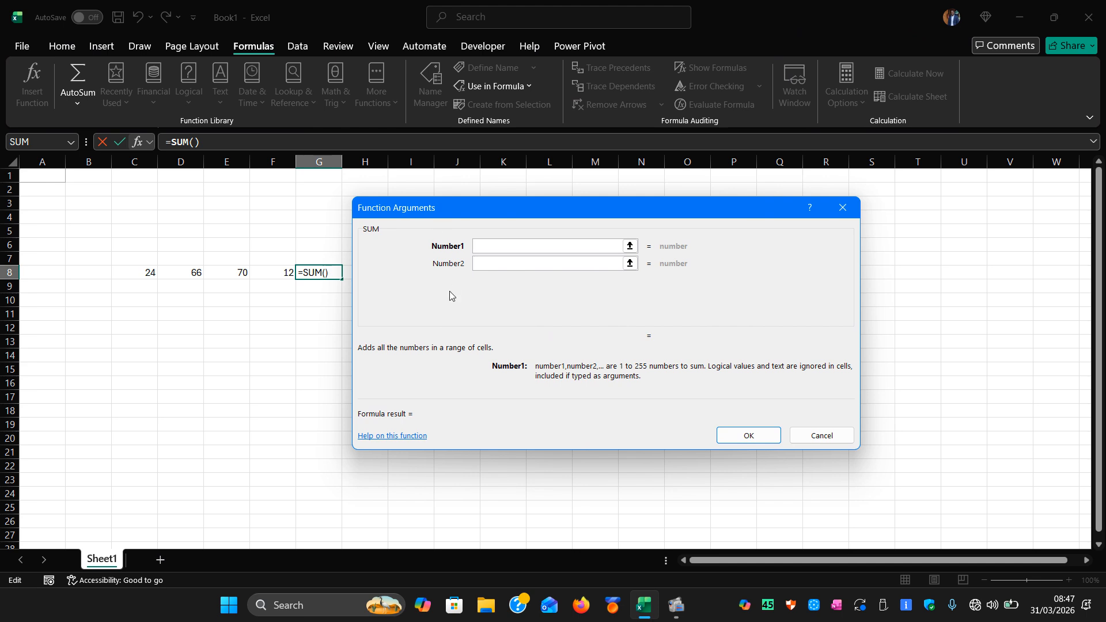
# Step: Set the SUM arguments to the separate cells C8, D8, E8 and F8 and confirm the formula
pyautogui.click(149, 275)
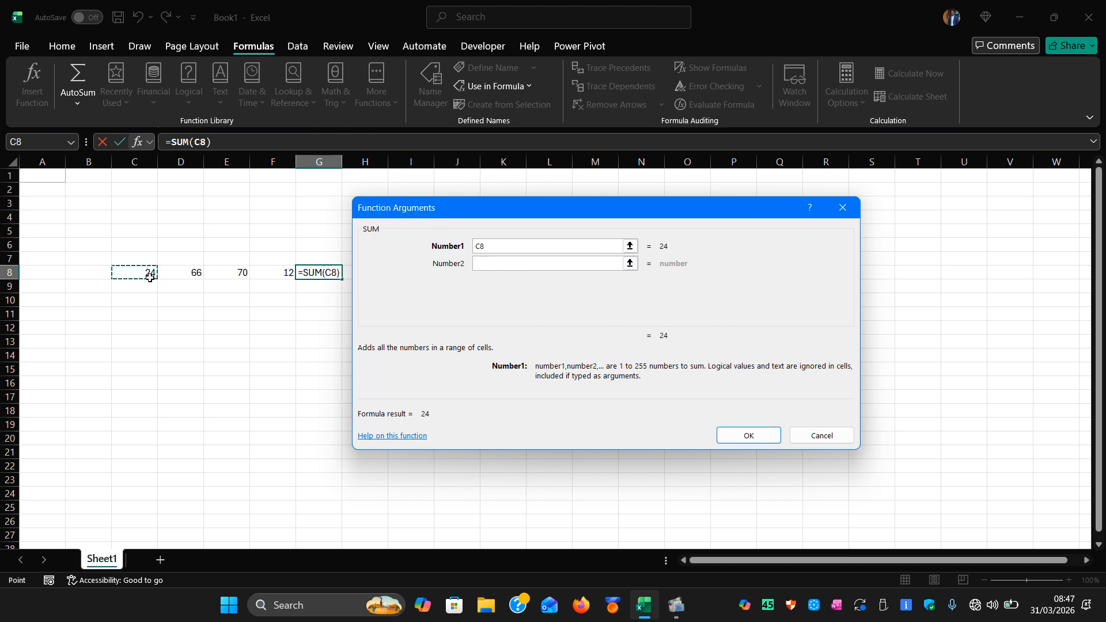
pyautogui.click(185, 275)
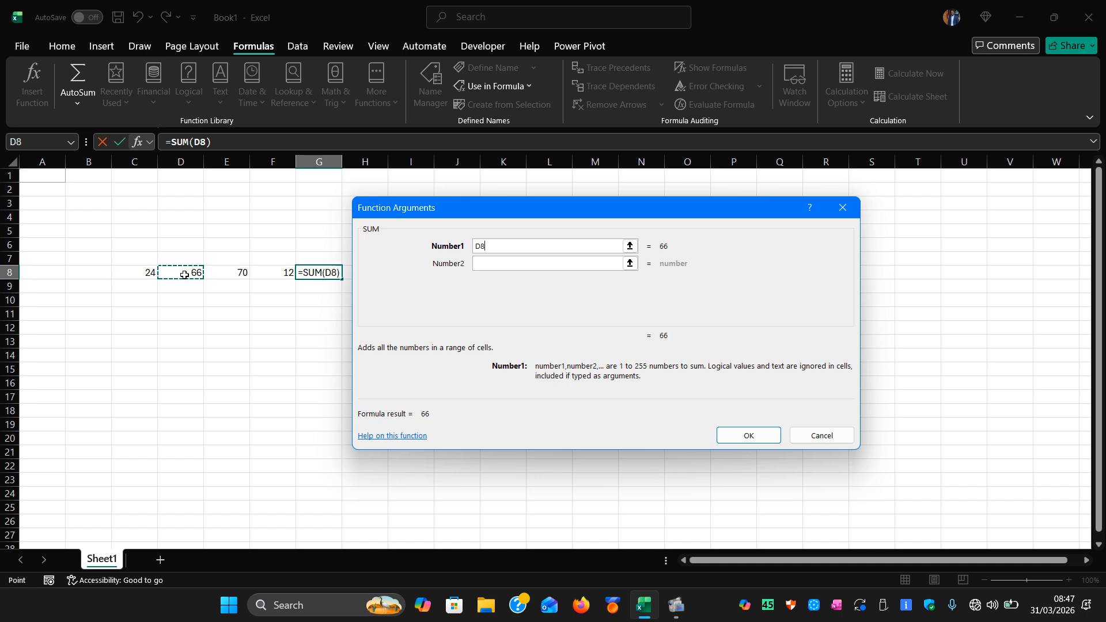
pyautogui.click(143, 270)
pyautogui.click(478, 264)
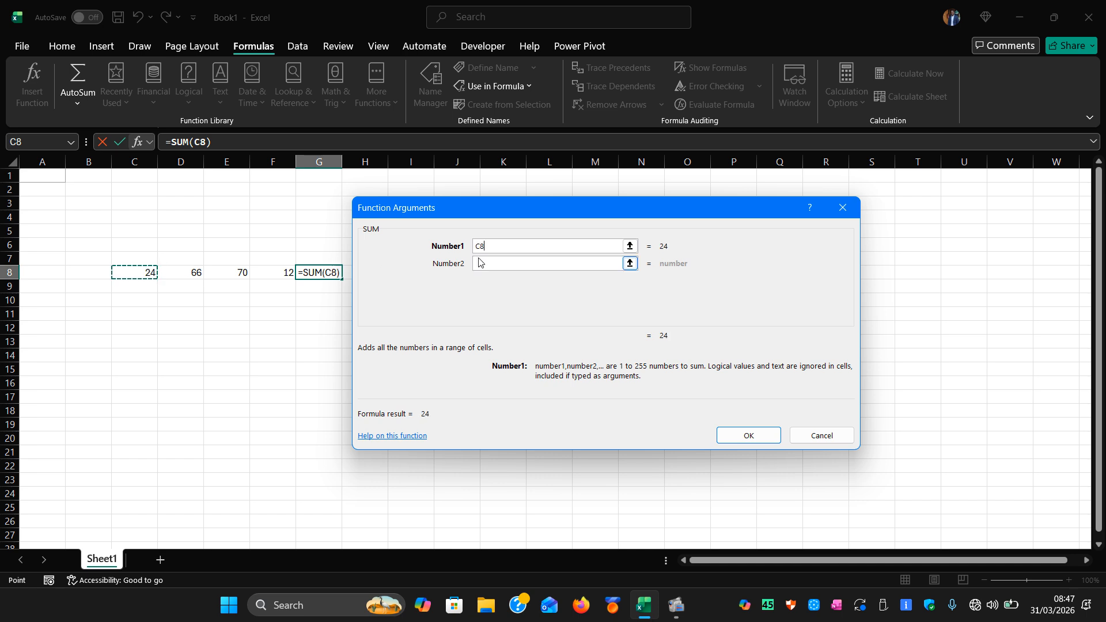
pyautogui.click(180, 275)
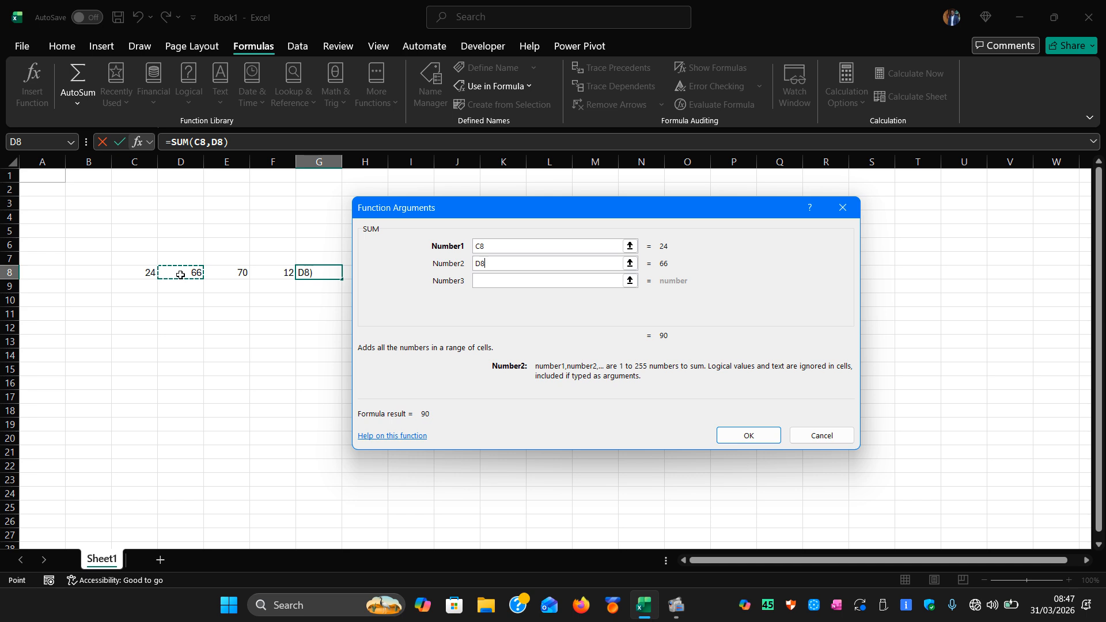
pyautogui.click(483, 280)
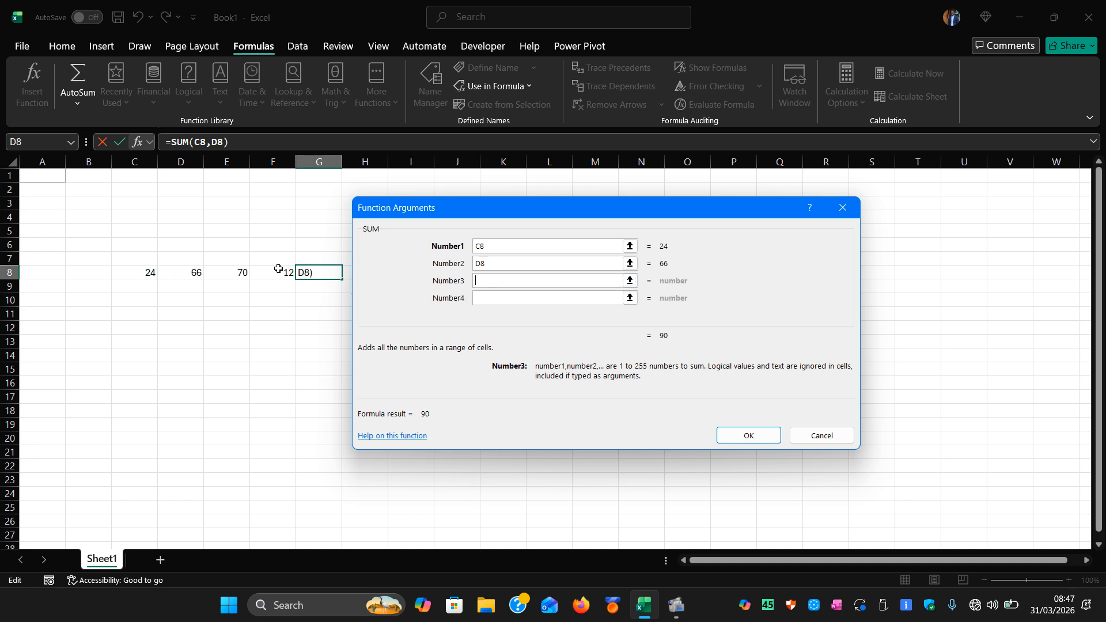
pyautogui.click(230, 272)
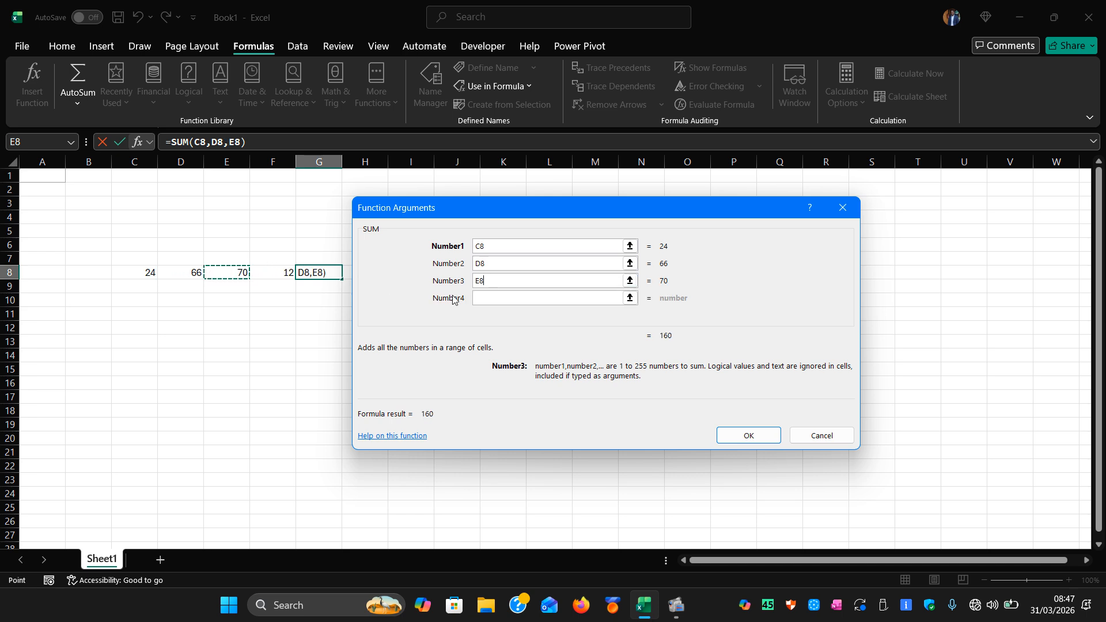
pyautogui.click(490, 297)
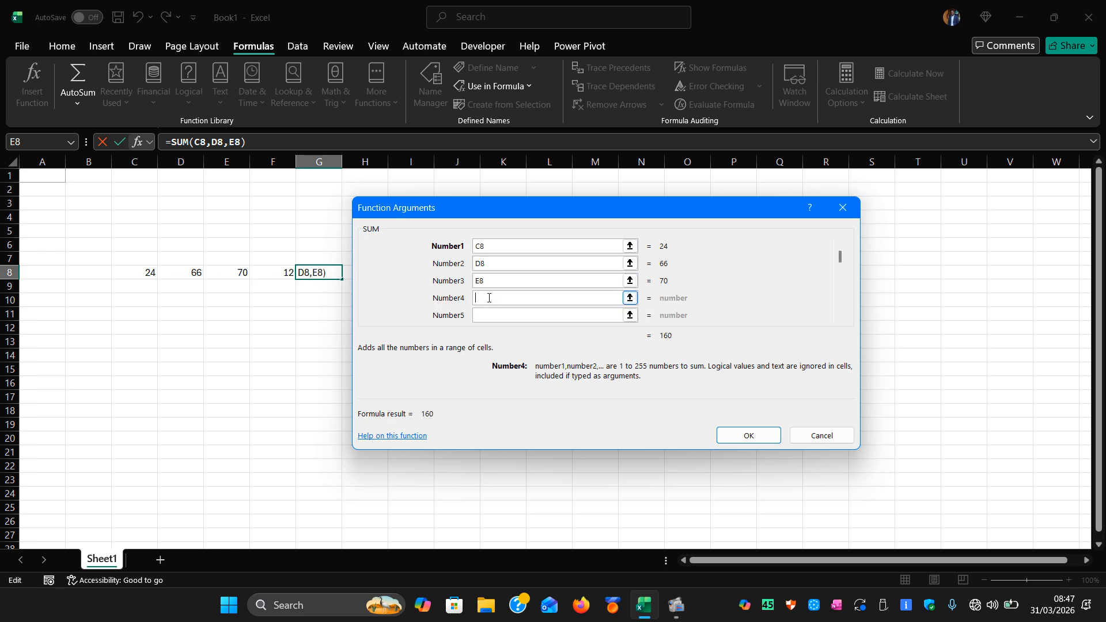
pyautogui.click(276, 275)
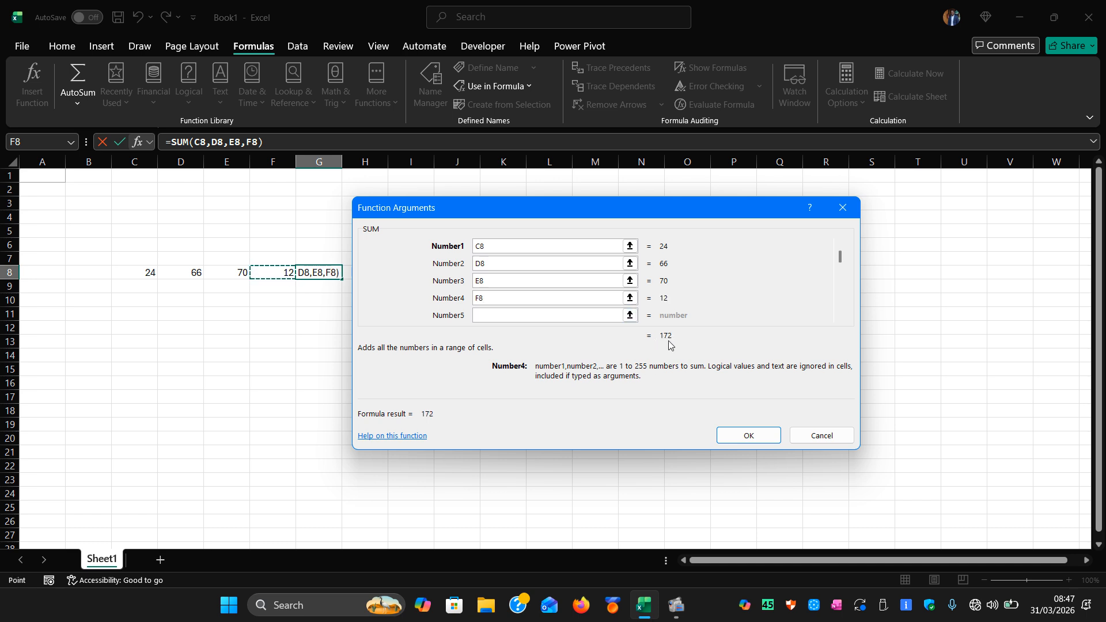
pyautogui.click(747, 433)
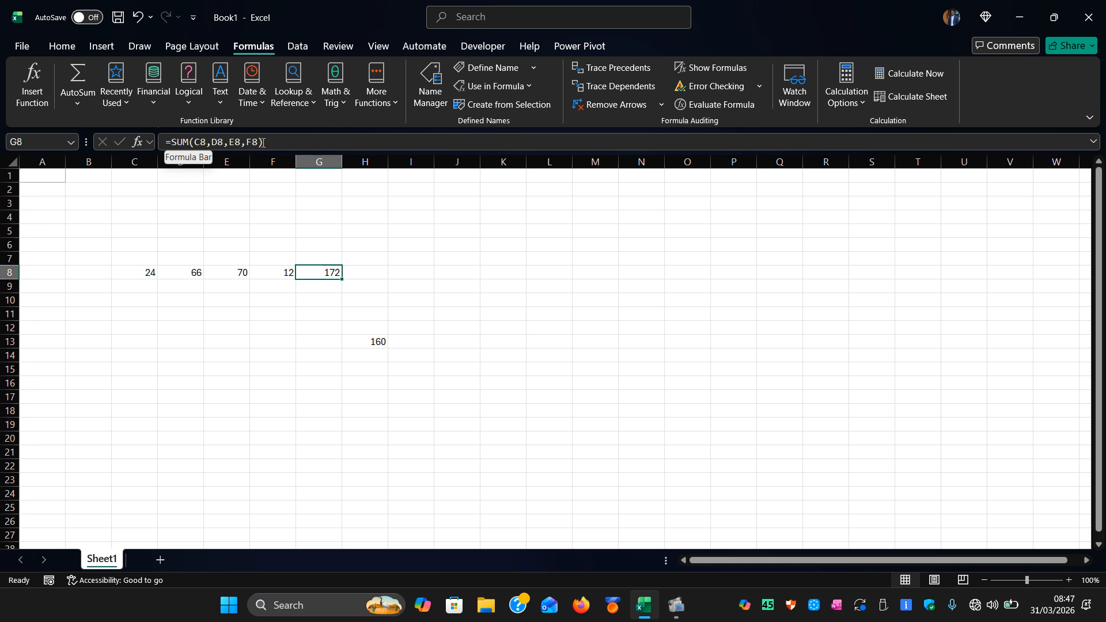
# Step: Insert the AVERAGE function in cell I8 and set its first argument to the range C8:F8
pyautogui.click(403, 275)
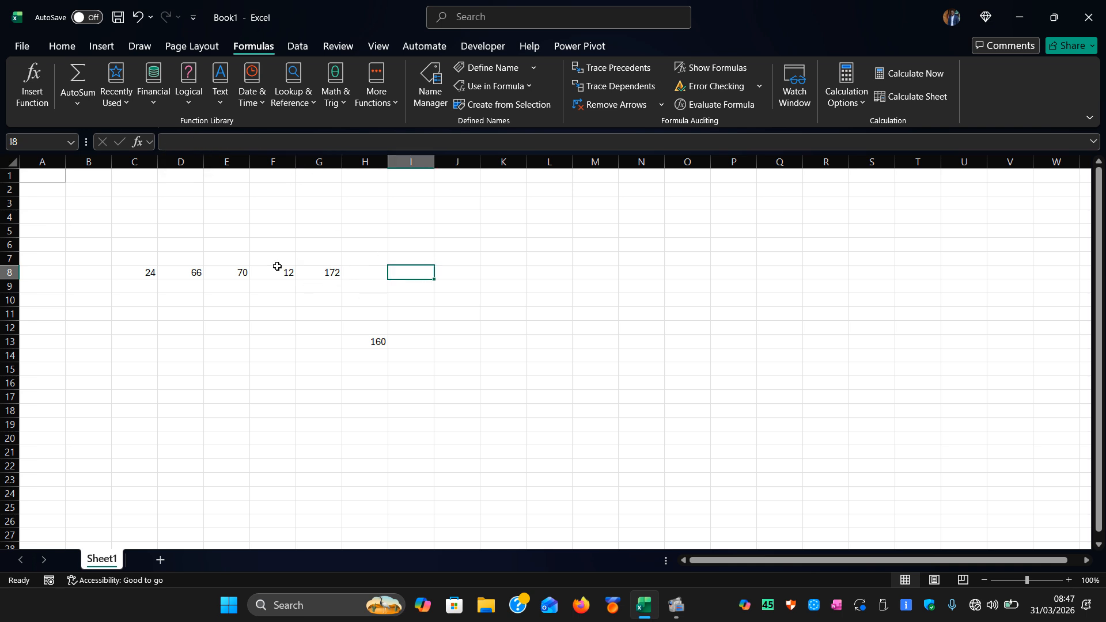
pyautogui.click(33, 92)
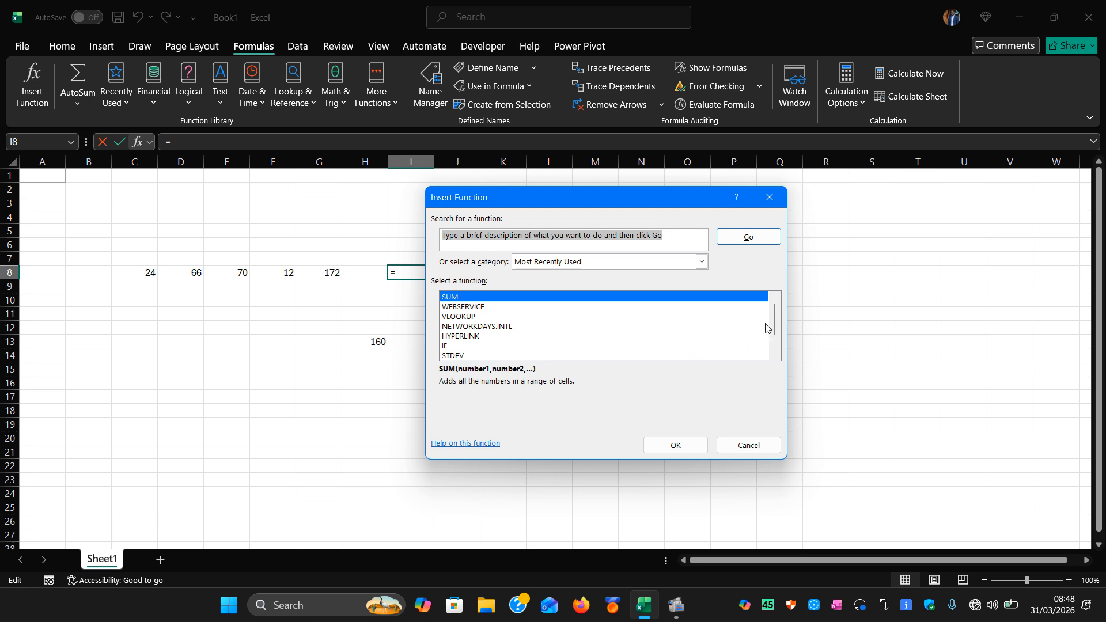
pyautogui.moveTo(774, 317); pyautogui.dragTo(774, 329)
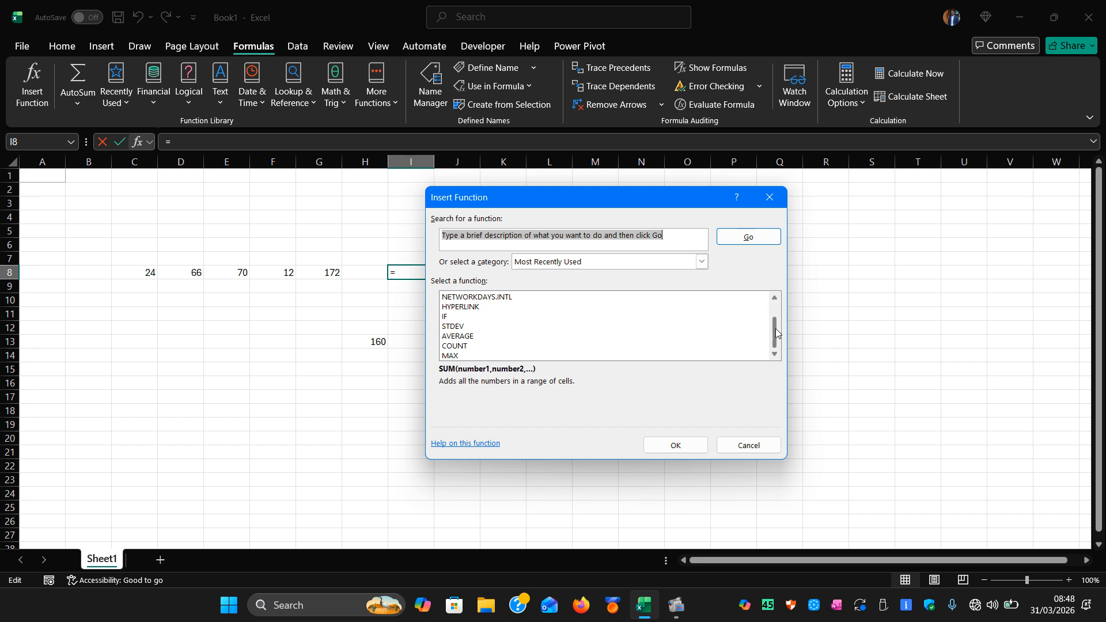
pyautogui.click(452, 337)
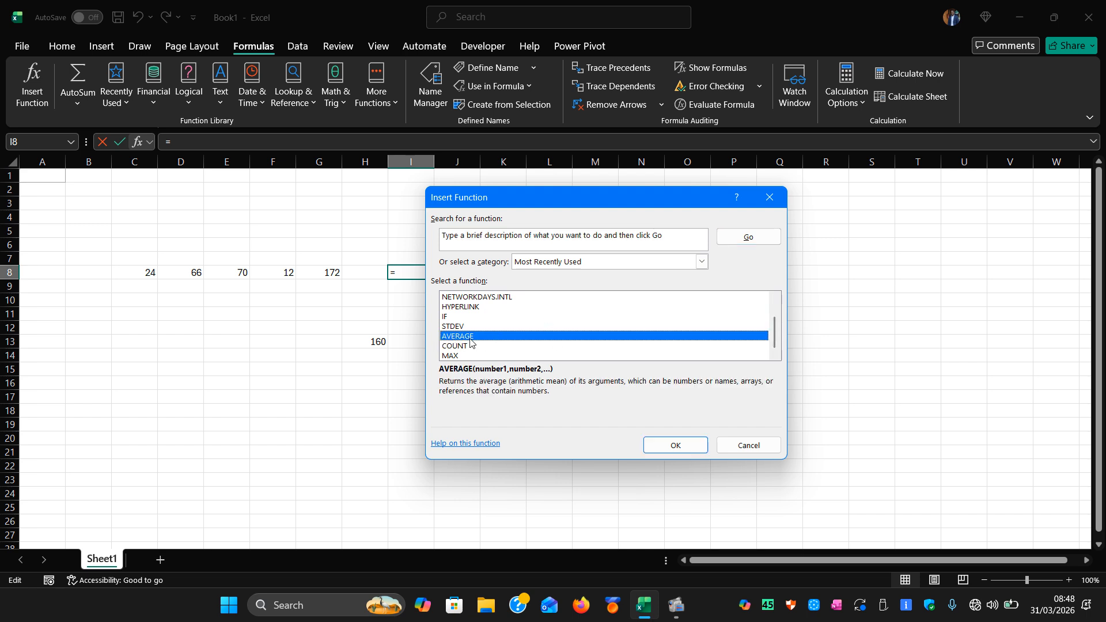
pyautogui.click(643, 446)
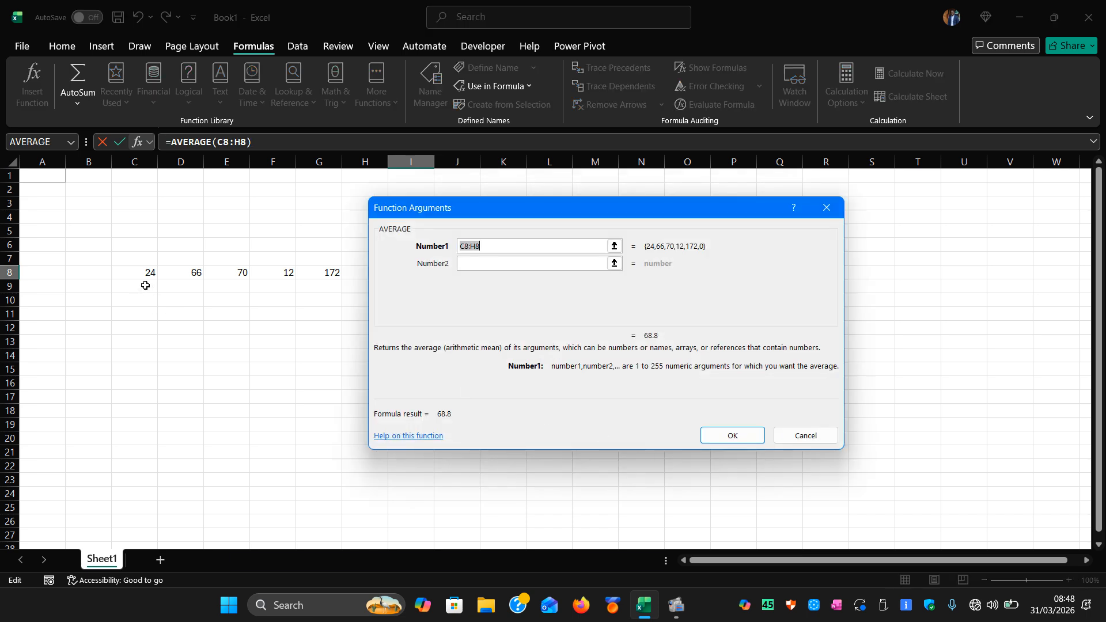
pyautogui.moveTo(145, 274); pyautogui.dragTo(264, 270)
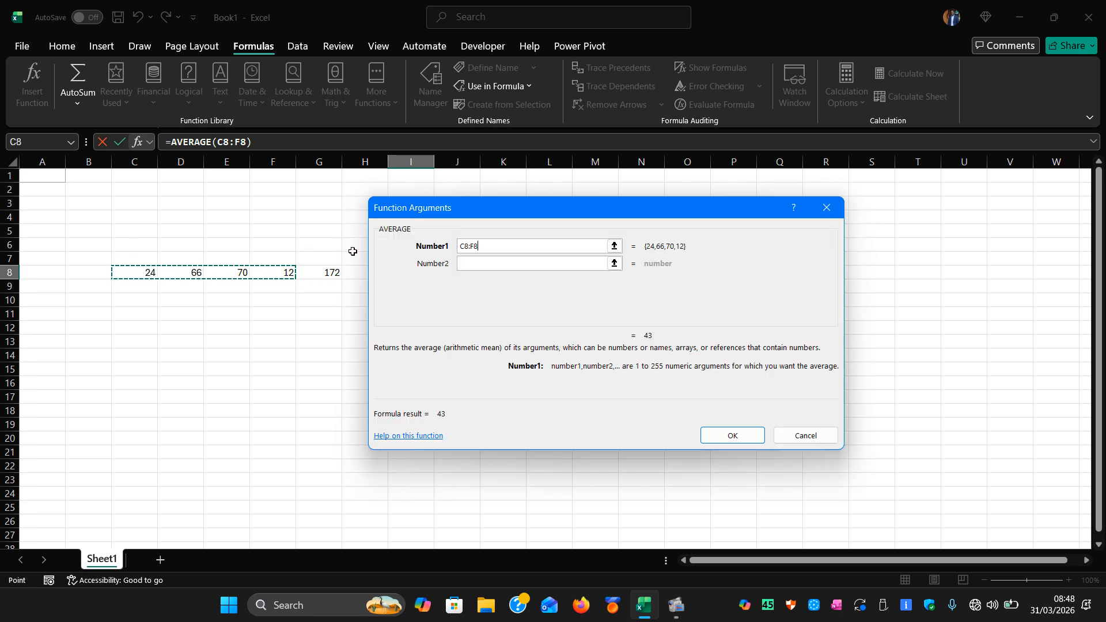
pyautogui.click(703, 436)
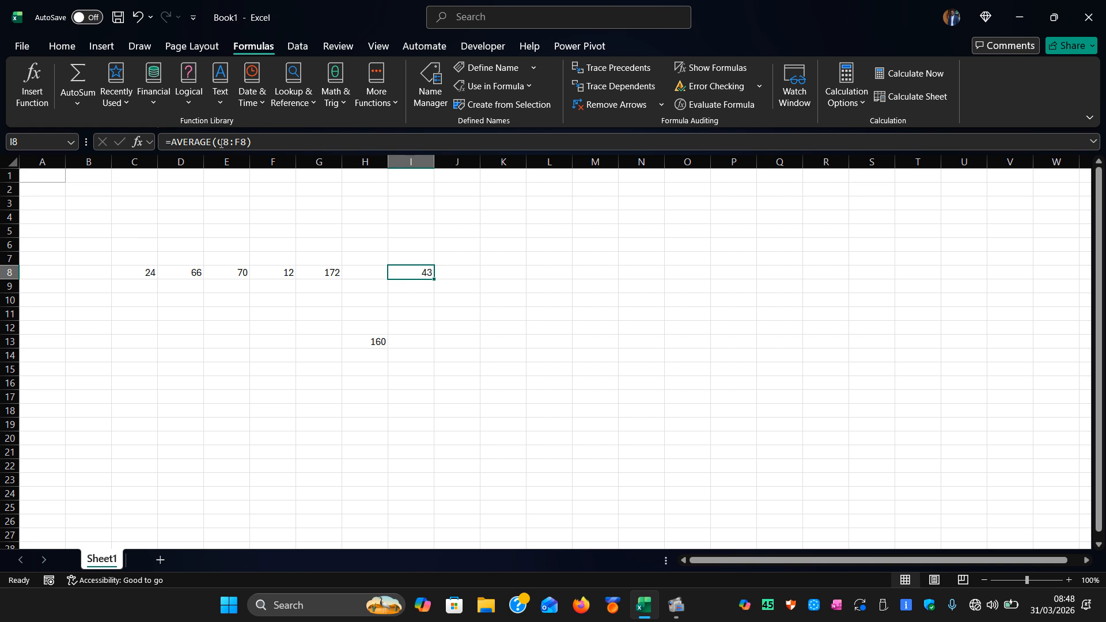
# Step: Review the source values in cells C8 through F8 against the AVERAGE formula in cell I8
pyautogui.click(141, 272)
pyautogui.click(173, 272)
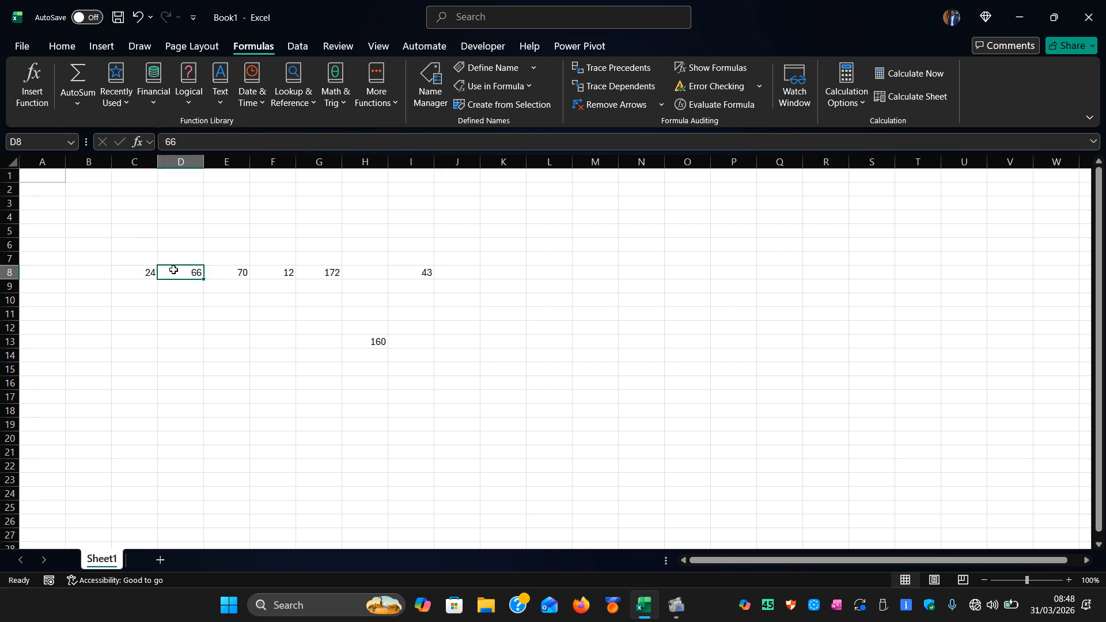
pyautogui.click(230, 272)
pyautogui.click(266, 271)
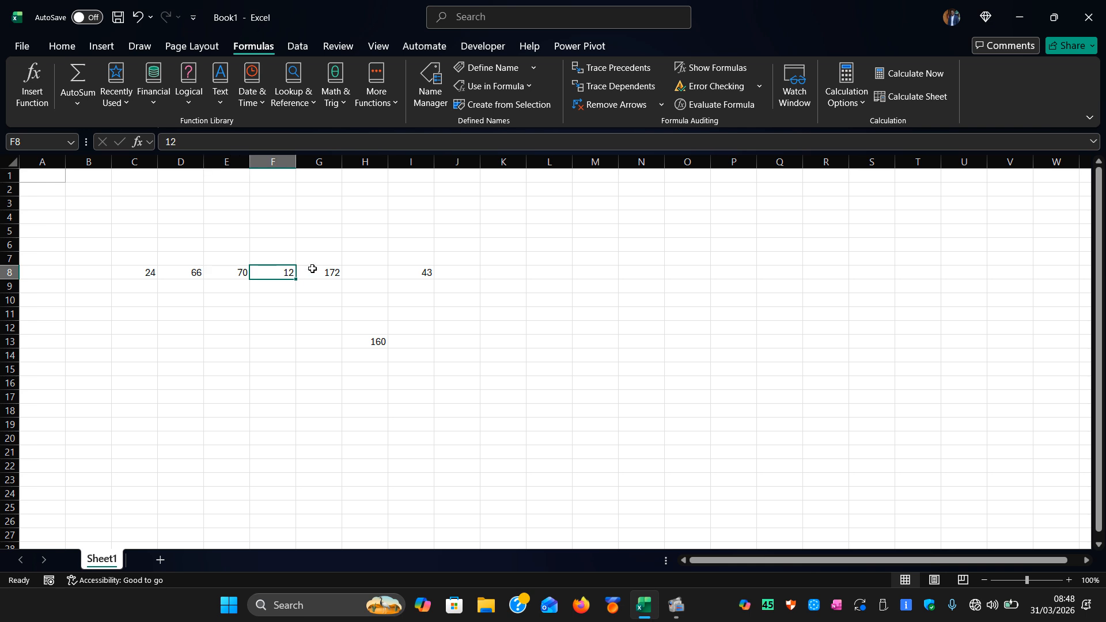
pyautogui.click(416, 274)
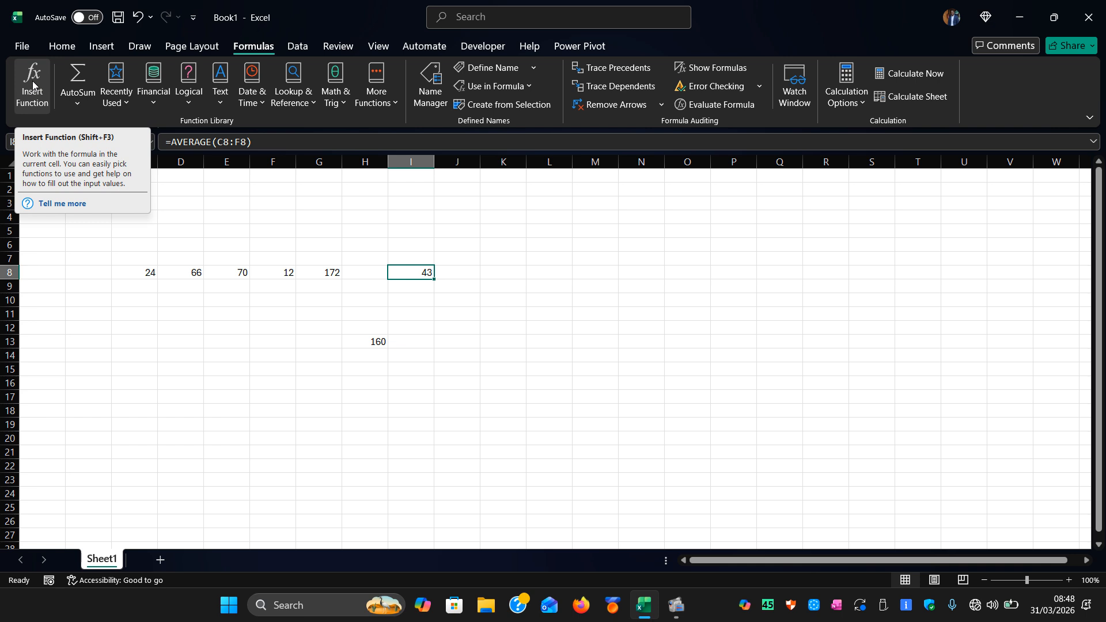
# Step: Try to write a SUM formula by hand in cell K8 that adds cells C8 and D8
pyautogui.click(499, 275)
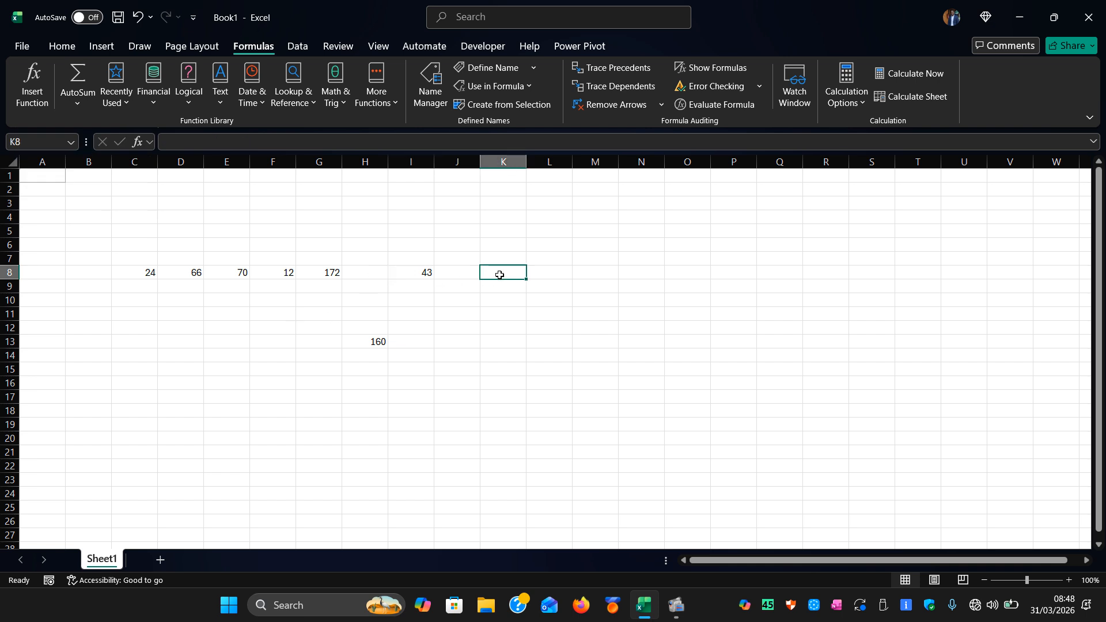
pyautogui.write('=')
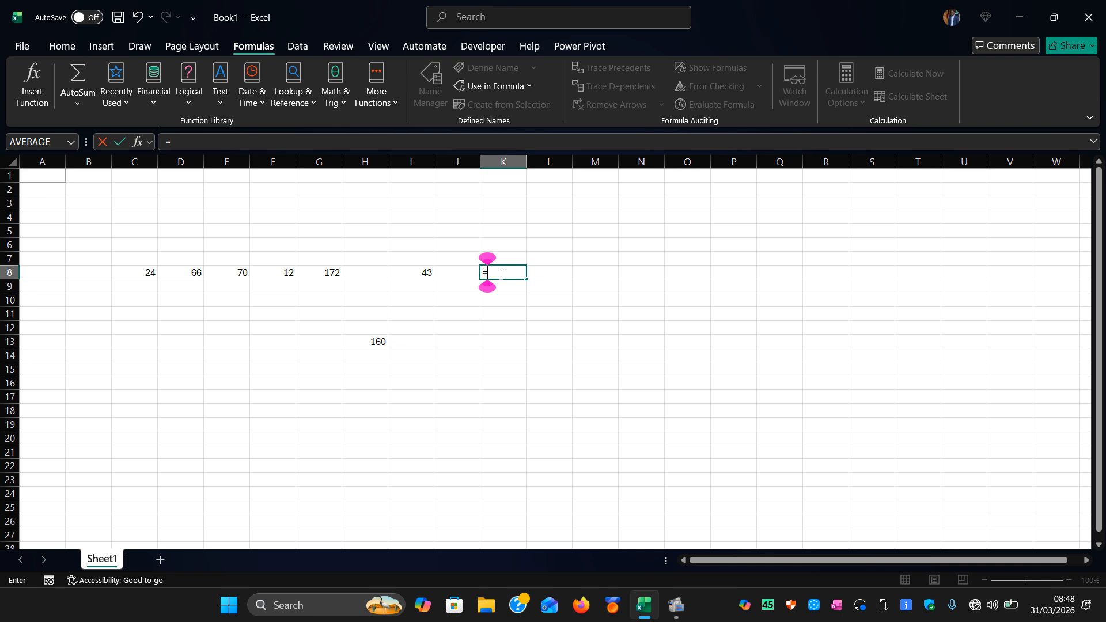
pyautogui.write('SUM')
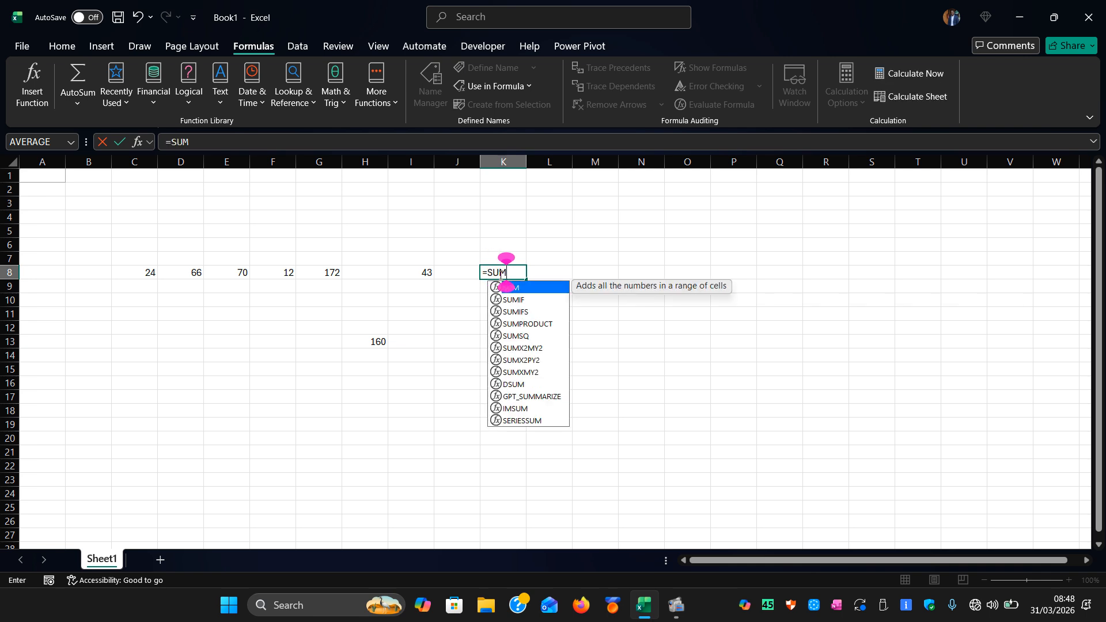
pyautogui.write('(')
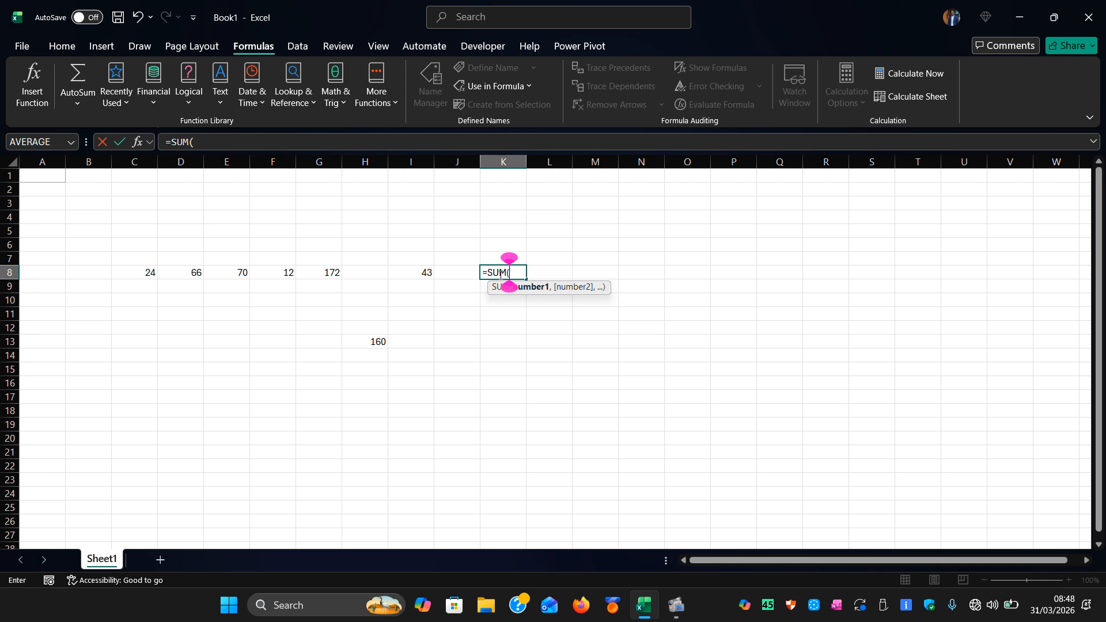
pyautogui.write('24')
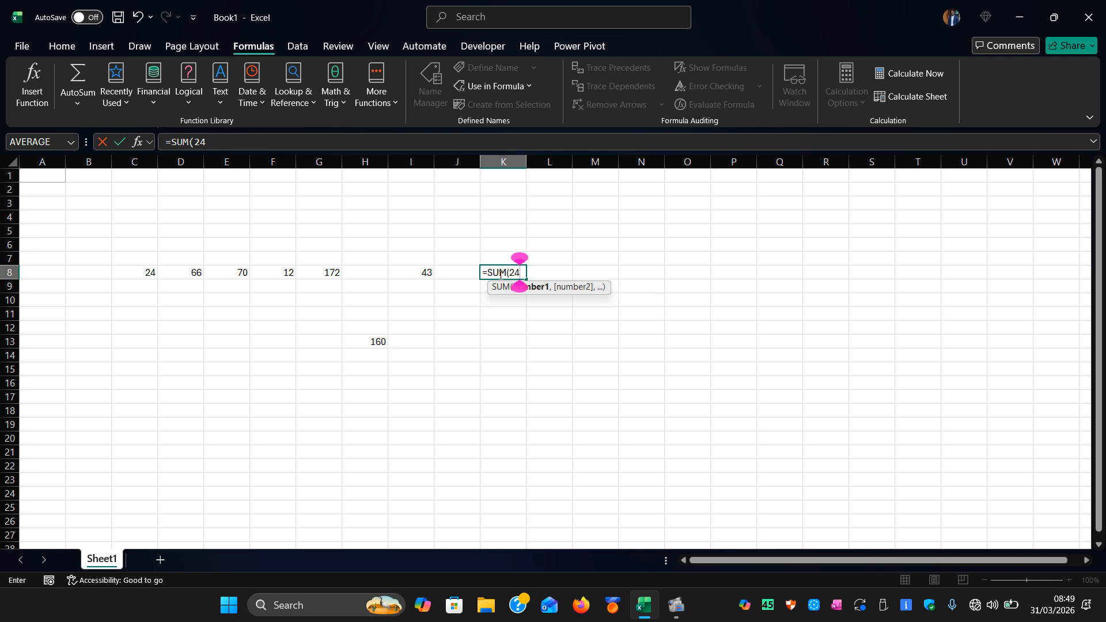
pyautogui.press('BackSpace')
pyautogui.press('BackSpace')
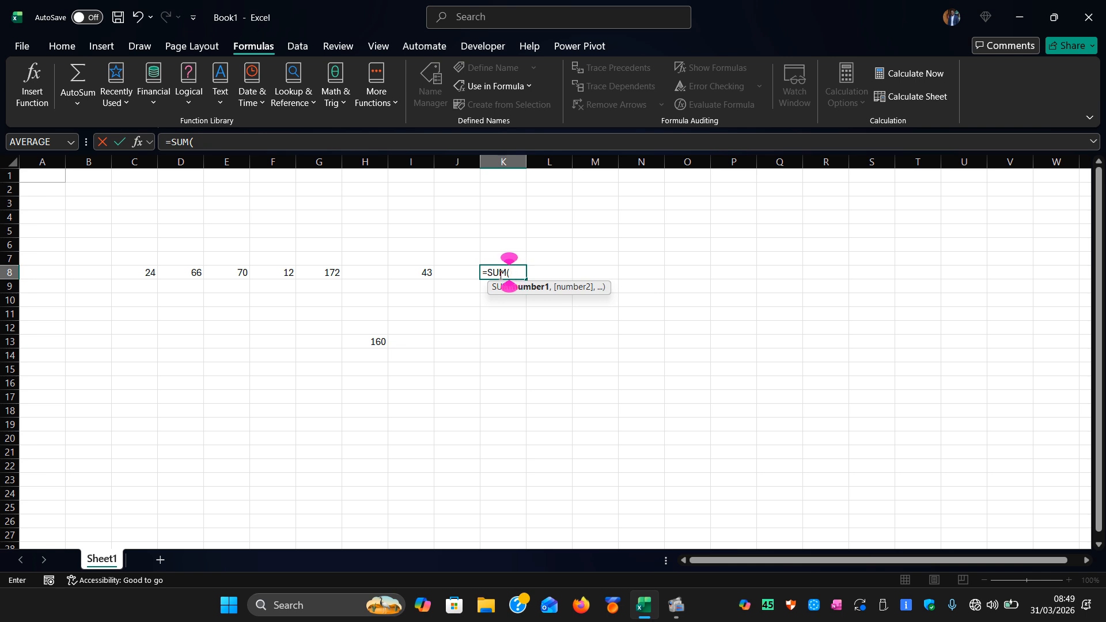
pyautogui.click(138, 274)
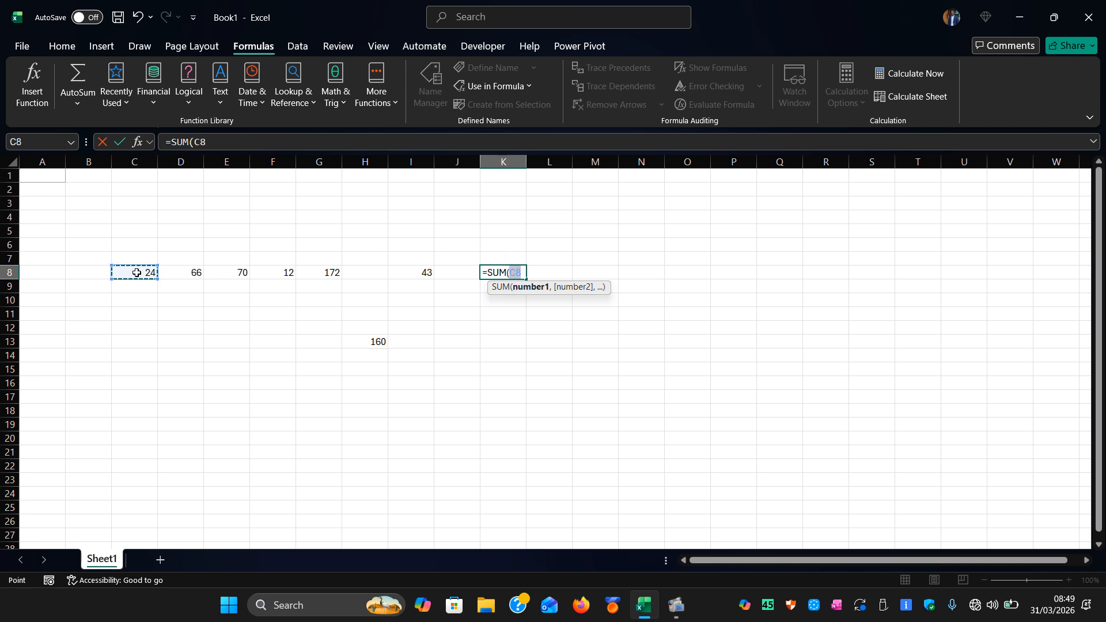
pyautogui.write('+')
pyautogui.click(184, 276)
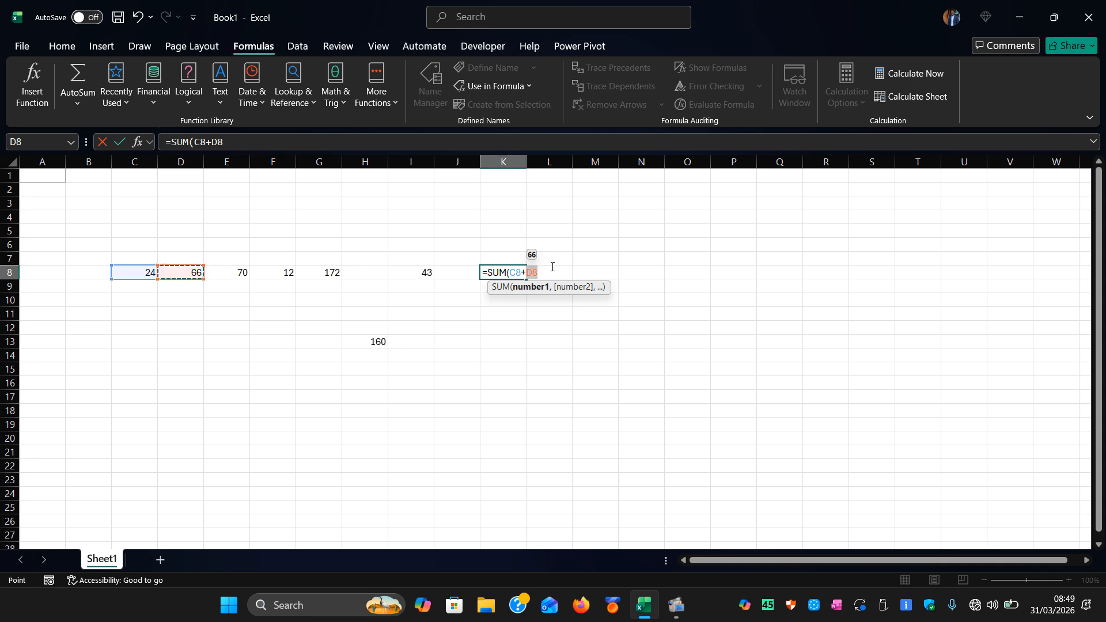
# Step: Erase the unfinished SUM formula from cell K8 and leave the cell empty
pyautogui.press('BackSpace')
pyautogui.press('BackSpace')
pyautogui.press('BackSpace')
pyautogui.press('BackSpace')
pyautogui.press('BackSpace')
pyautogui.press('BackSpace')
pyautogui.press('BackSpace')
pyautogui.press('BackSpace')
pyautogui.press('BackSpace')
pyautogui.press('BackSpace')
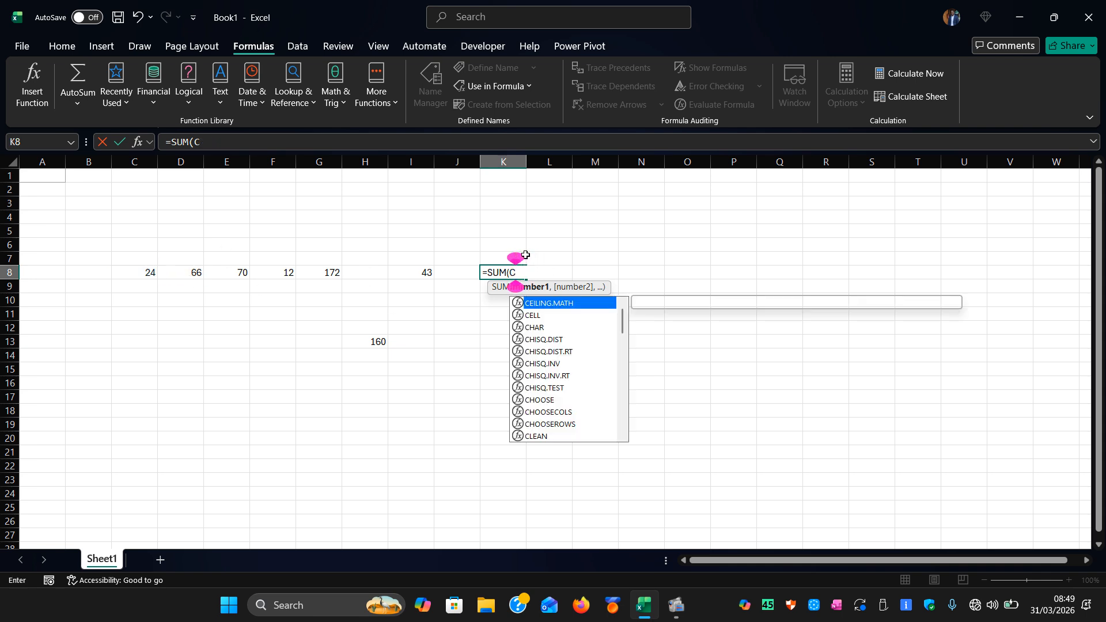
pyautogui.press('BackSpace')
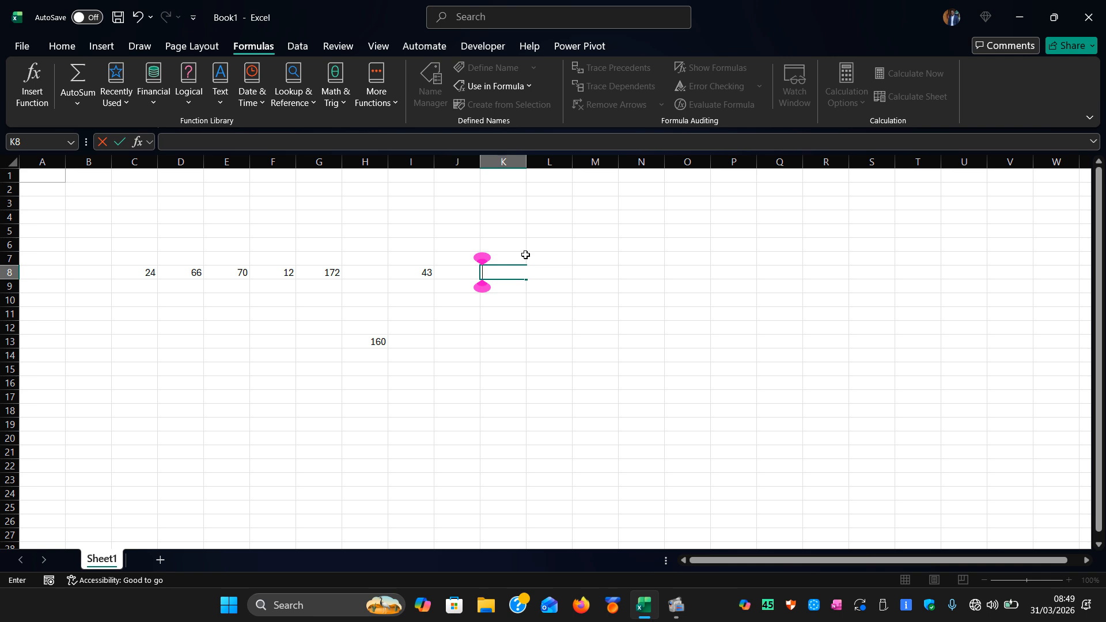
pyautogui.click(476, 314)
# Step: Insert the MAX function in cell G10 and set its first argument to the range C8:F8
pyautogui.click(332, 297)
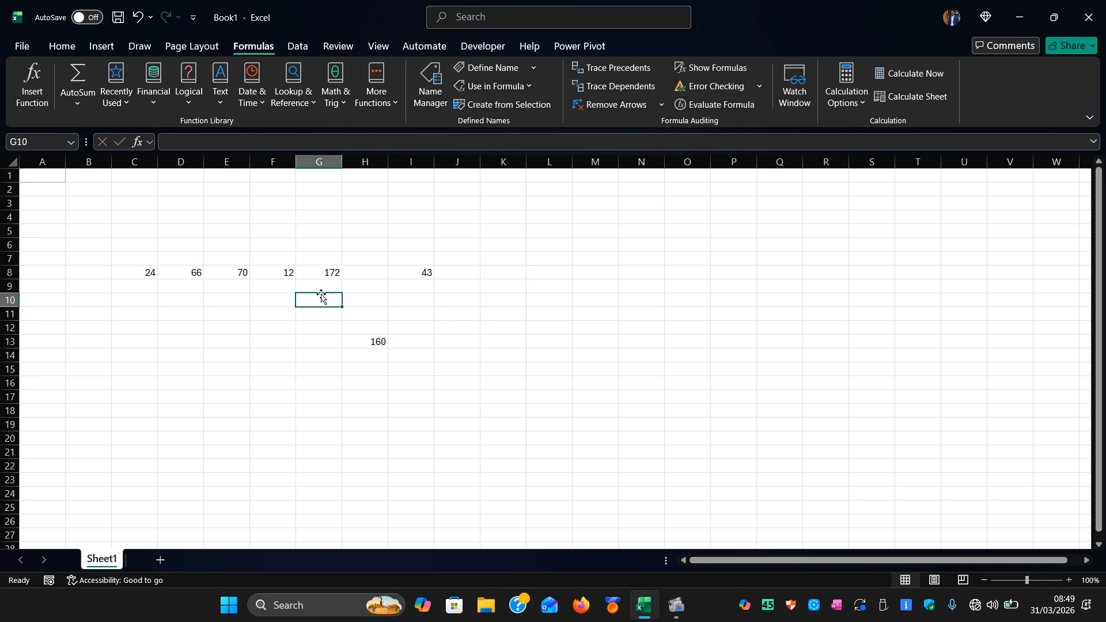
pyautogui.doubleClick(258, 48)
pyautogui.doubleClick(258, 48)
pyautogui.click(26, 97)
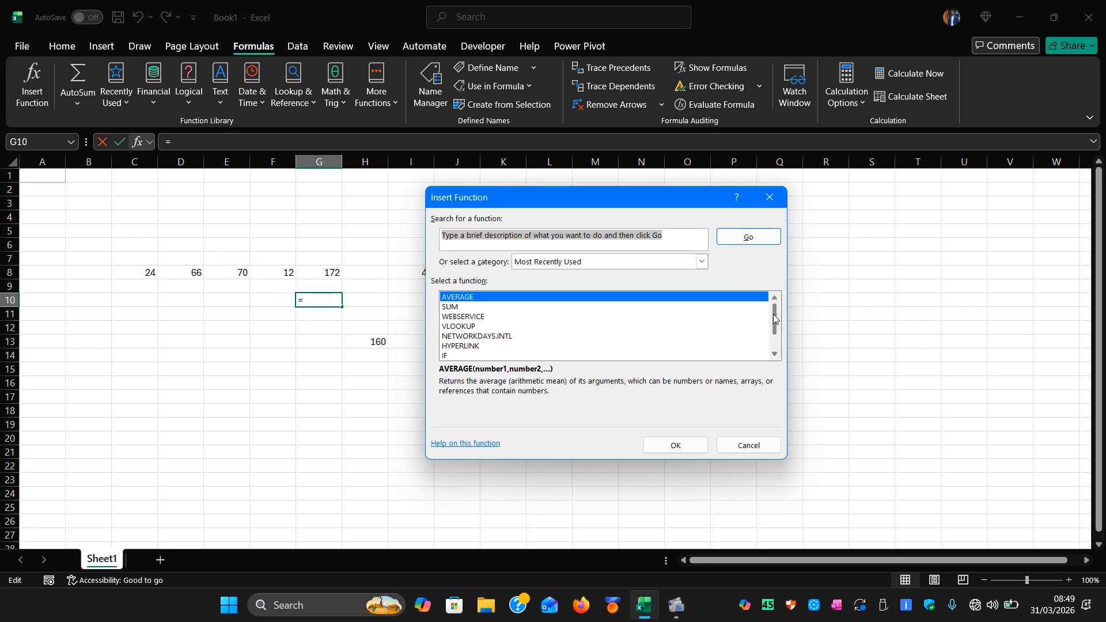
pyautogui.scroll(-1, 775, 356)
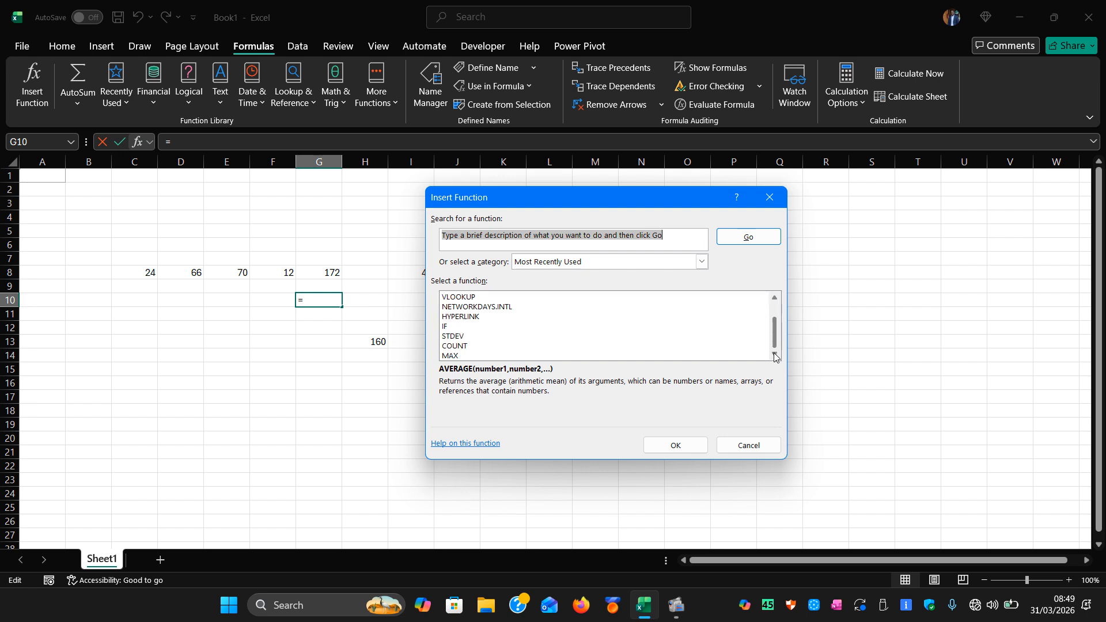
pyautogui.click(455, 356)
pyautogui.click(455, 356)
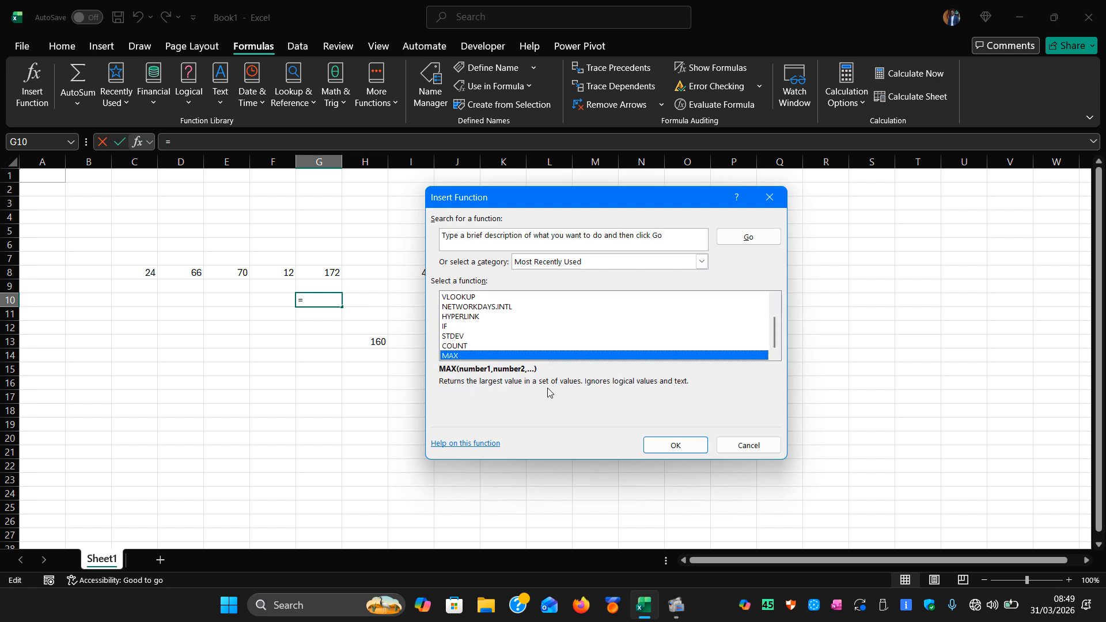
pyautogui.click(675, 447)
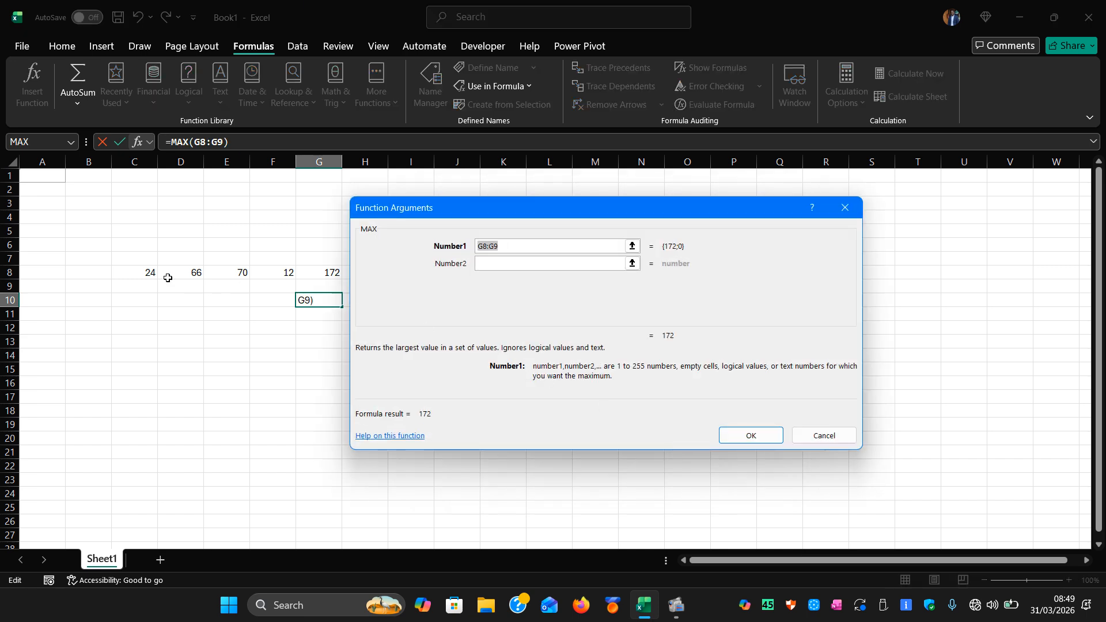
pyautogui.moveTo(140, 275); pyautogui.dragTo(258, 274)
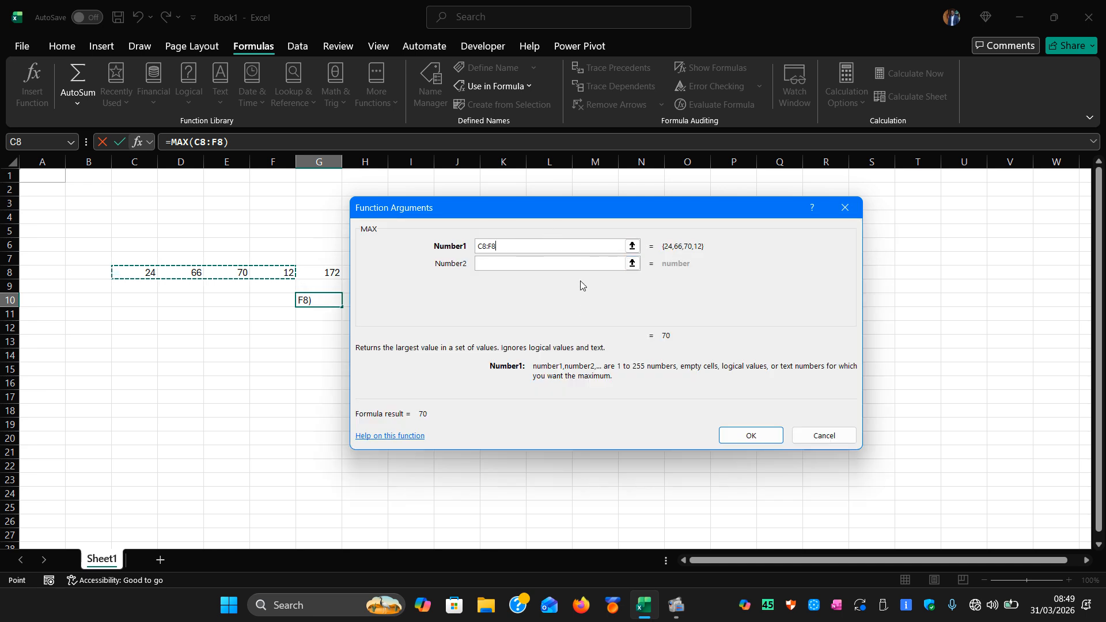
pyautogui.click(770, 436)
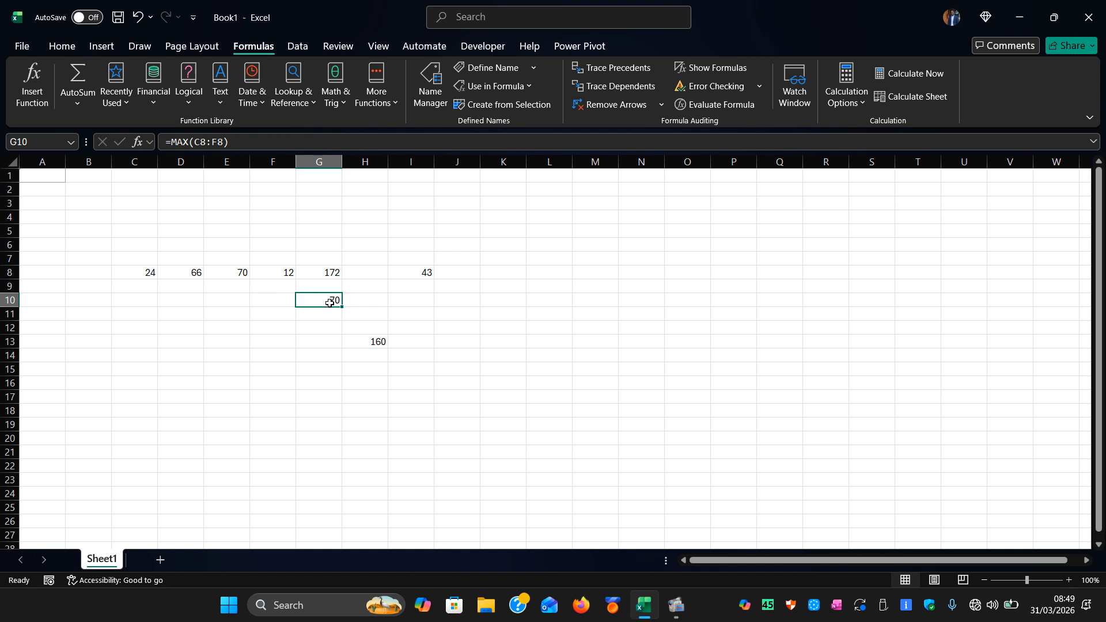
# Step: Examine cell E8, column F and row 8, and compare them with the MAX formula in cell G10
pyautogui.click(239, 274)
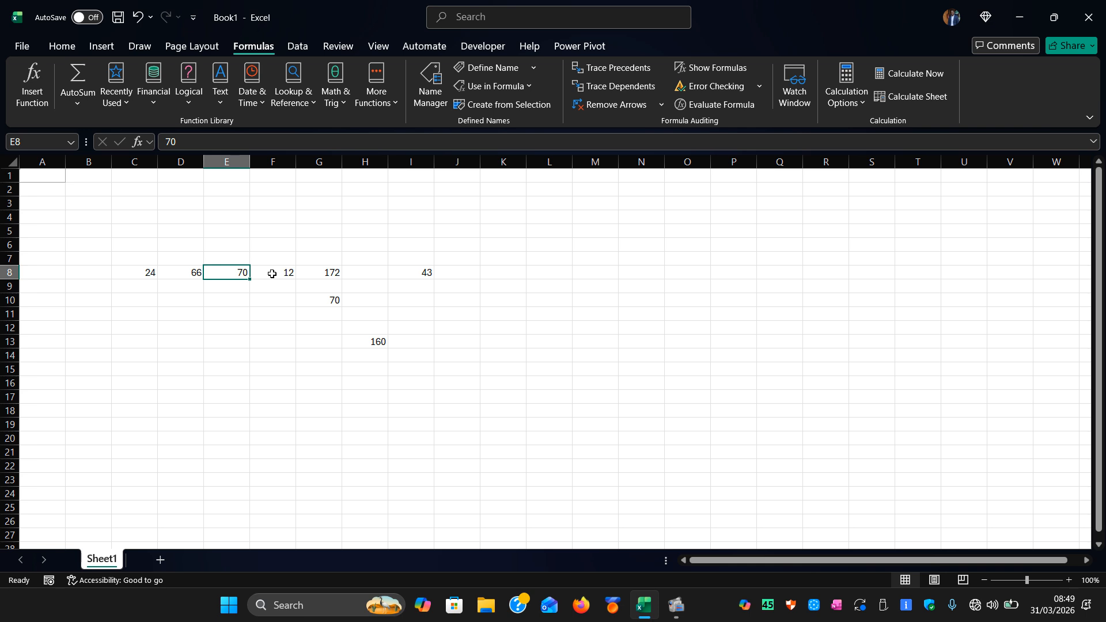
pyautogui.click(262, 161)
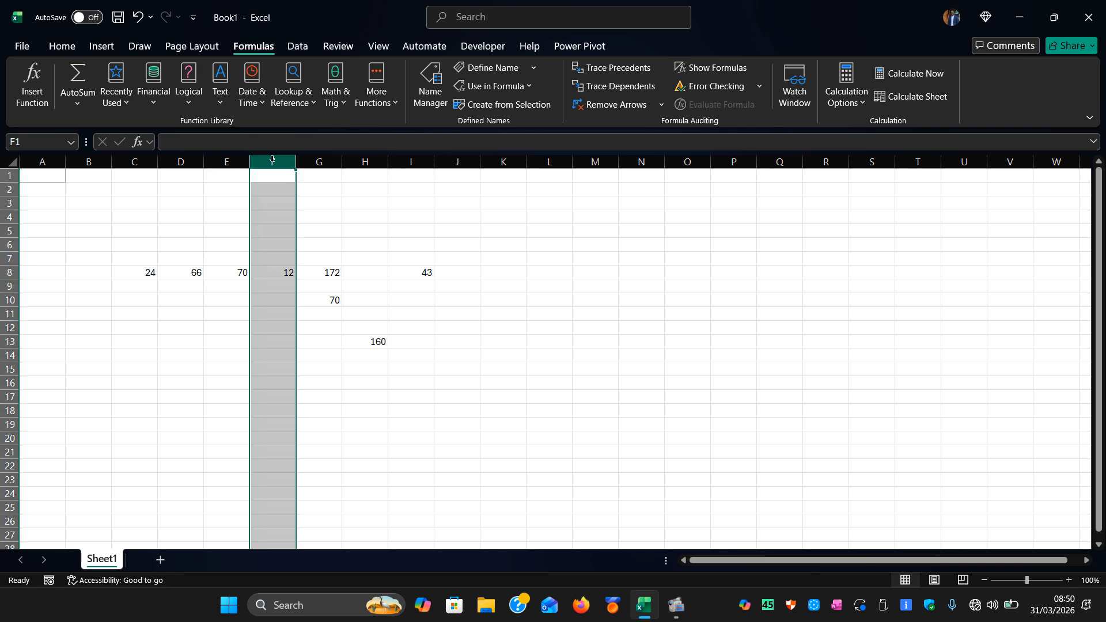
pyautogui.click(11, 272)
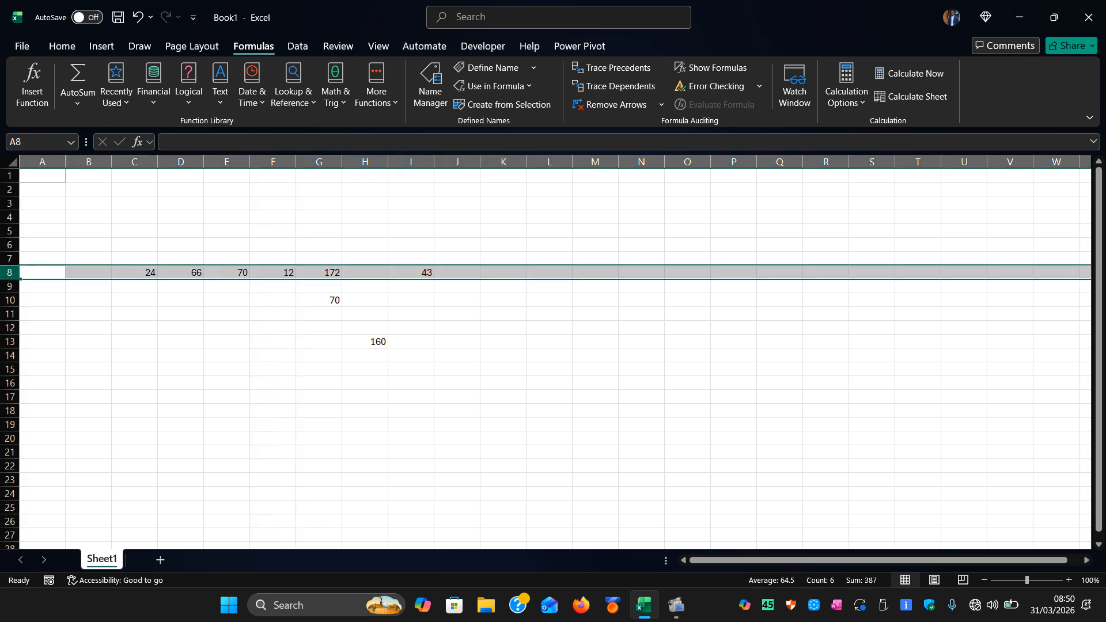
pyautogui.click(274, 155)
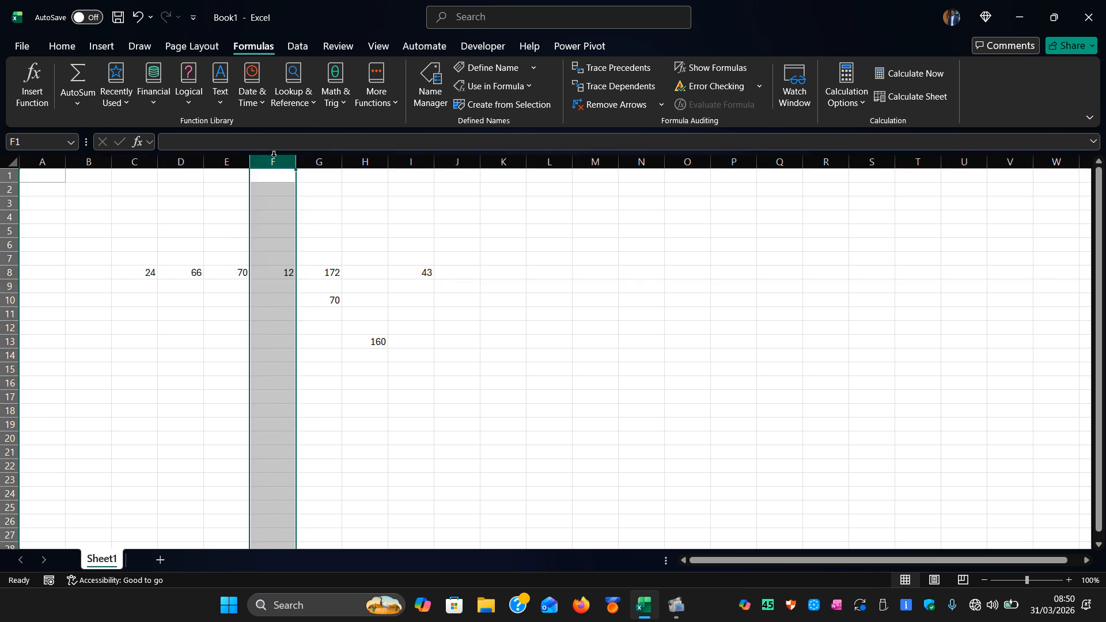
pyautogui.click(10, 273)
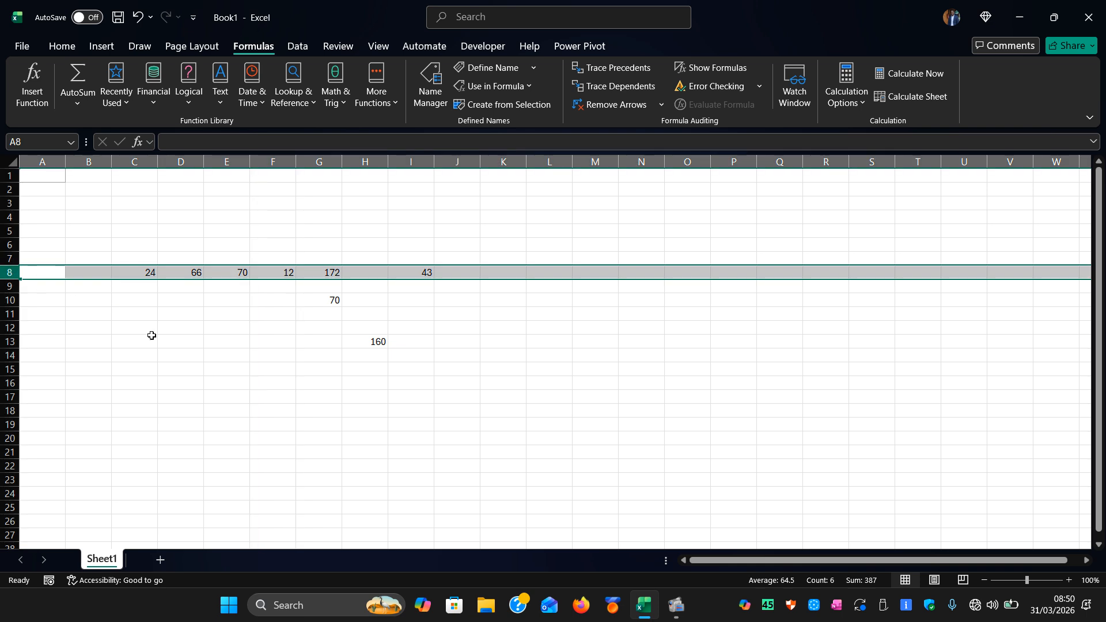
pyautogui.click(190, 345)
pyautogui.click(336, 302)
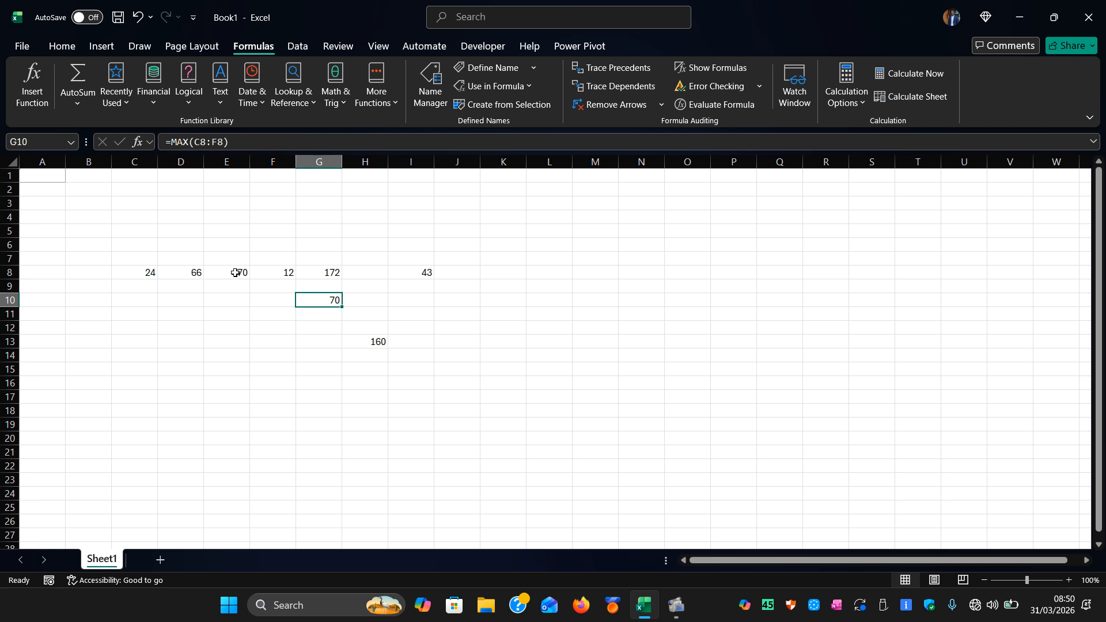
# Step: Start inserting a function in cell F18 and review the AutoSum and recently used lists plus the Database function category
pyautogui.click(294, 405)
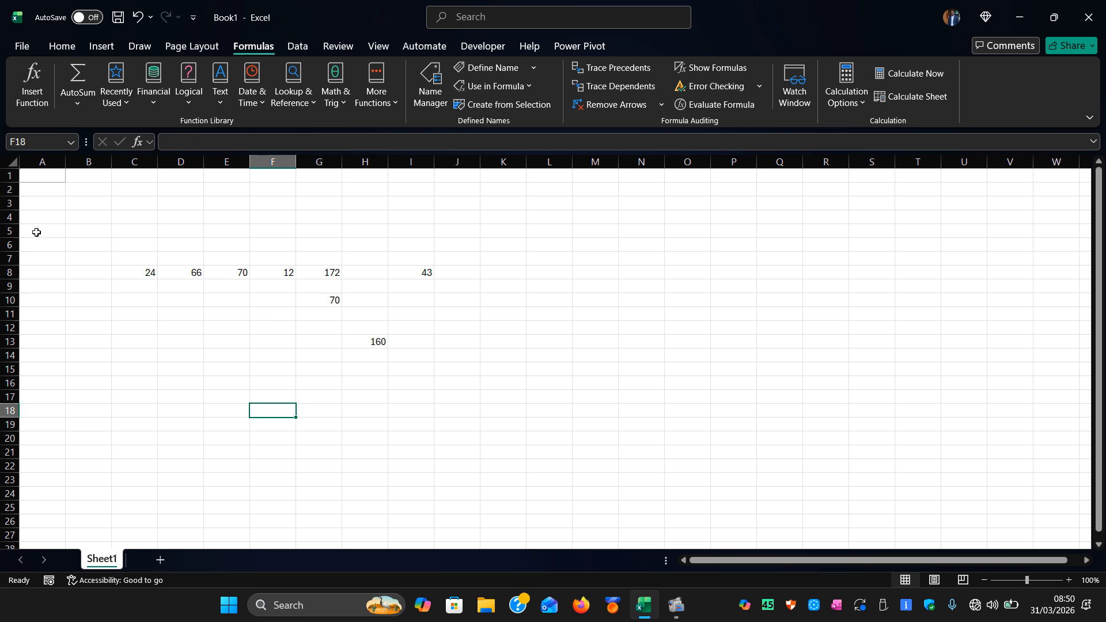
pyautogui.click(81, 101)
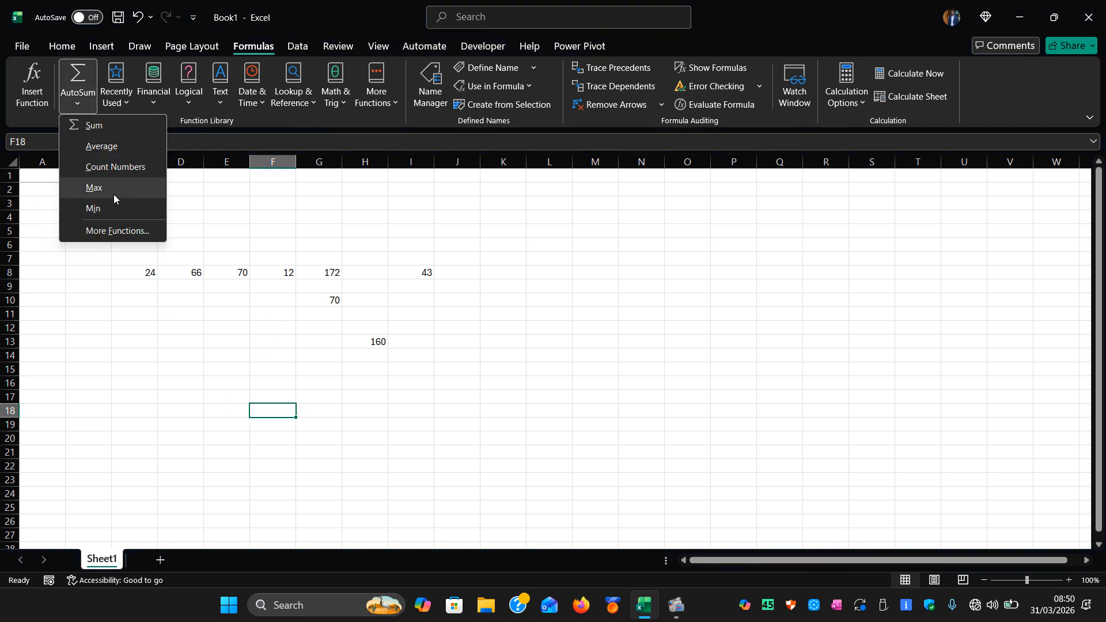
pyautogui.click(121, 102)
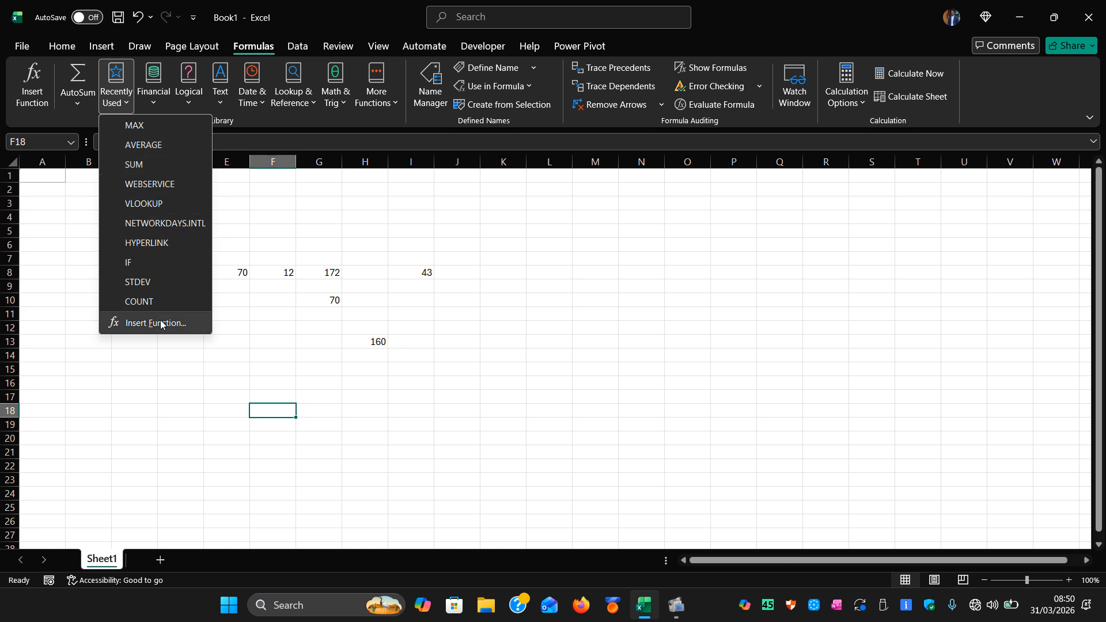
pyautogui.click(21, 73)
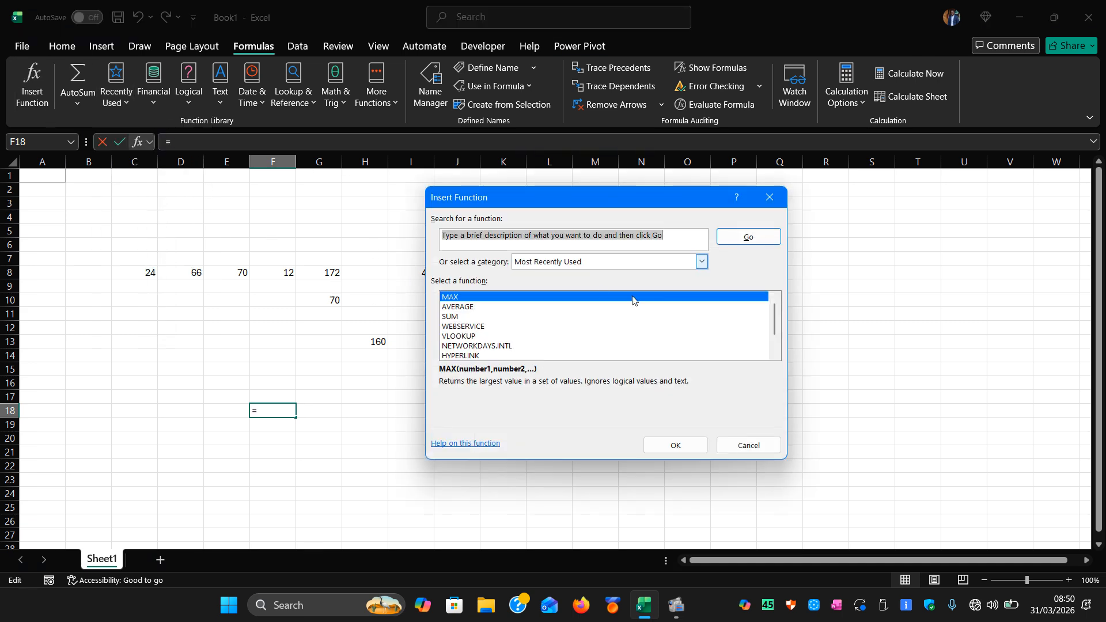
pyautogui.click(700, 263)
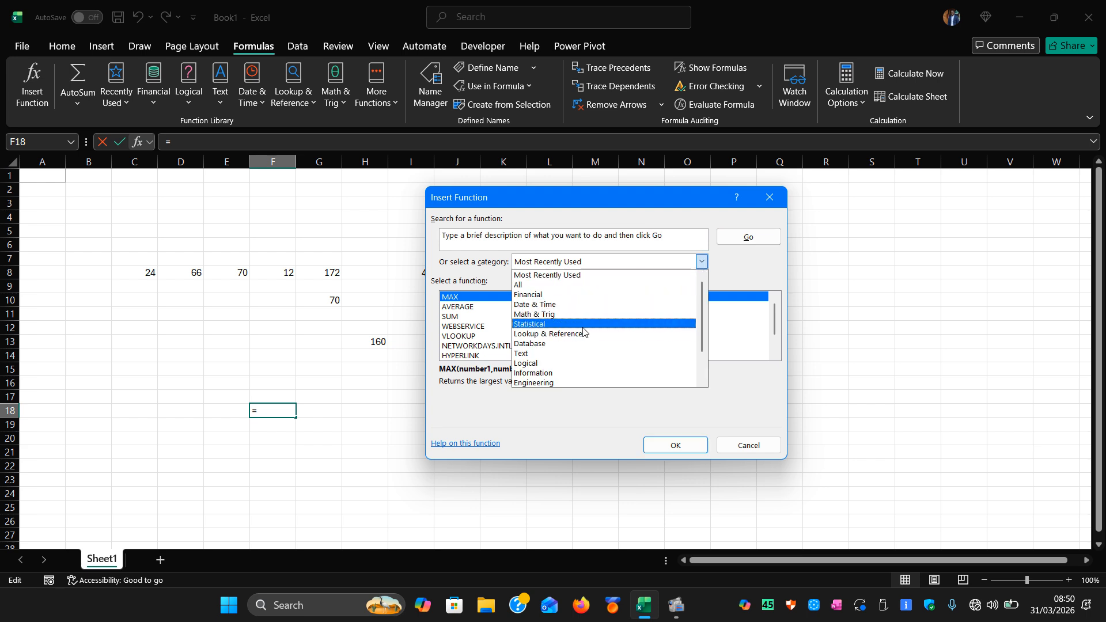
pyautogui.scroll(-2, 575, 364)
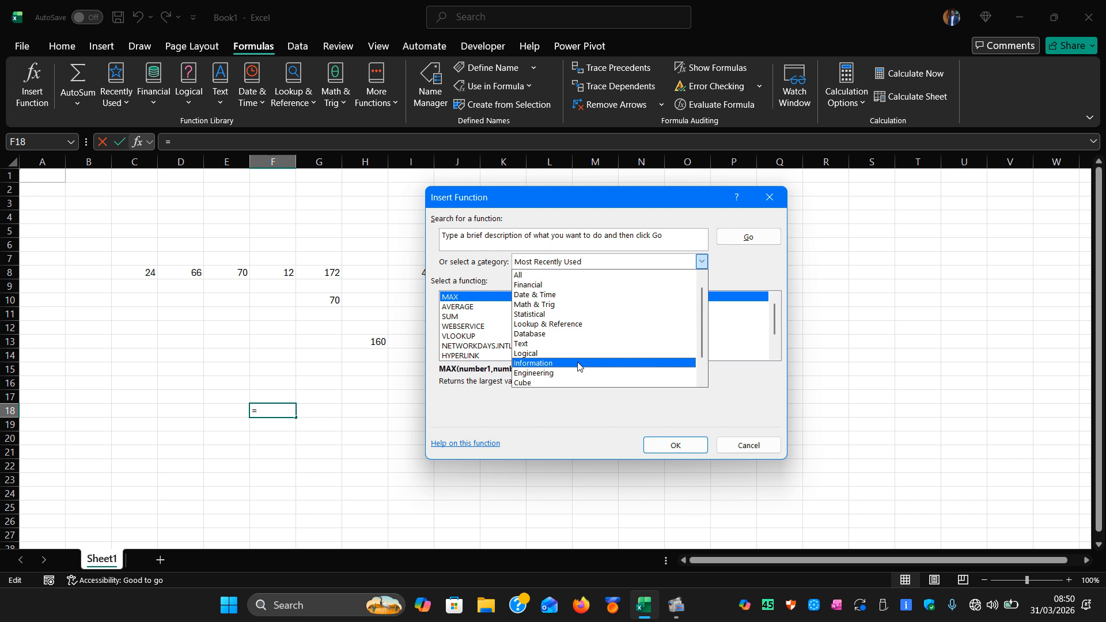
pyautogui.scroll(2, 575, 357)
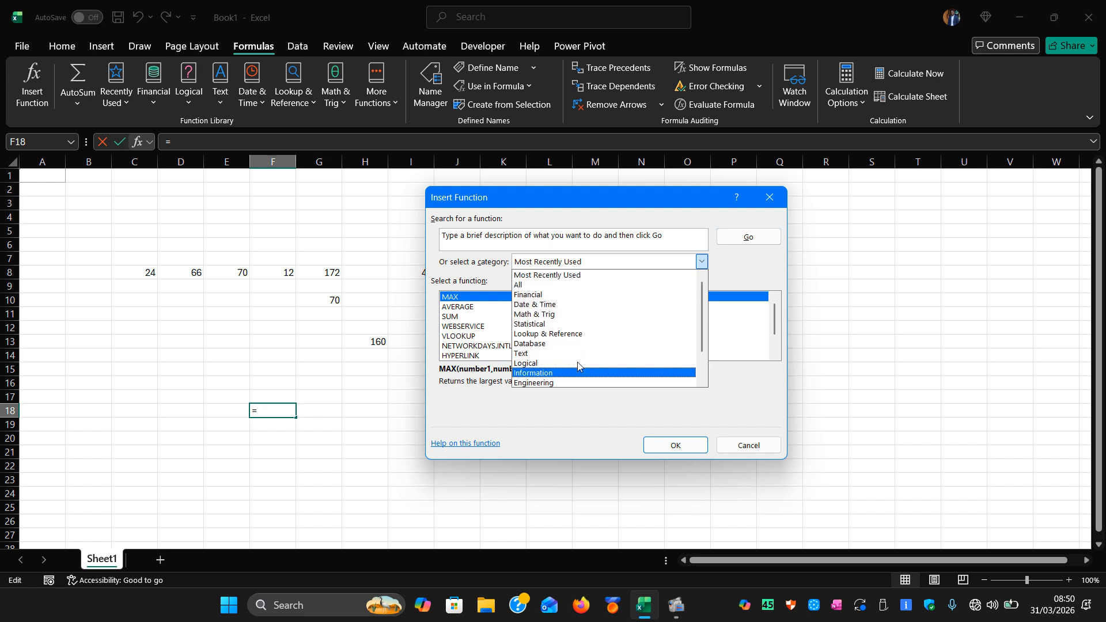
pyautogui.click(557, 276)
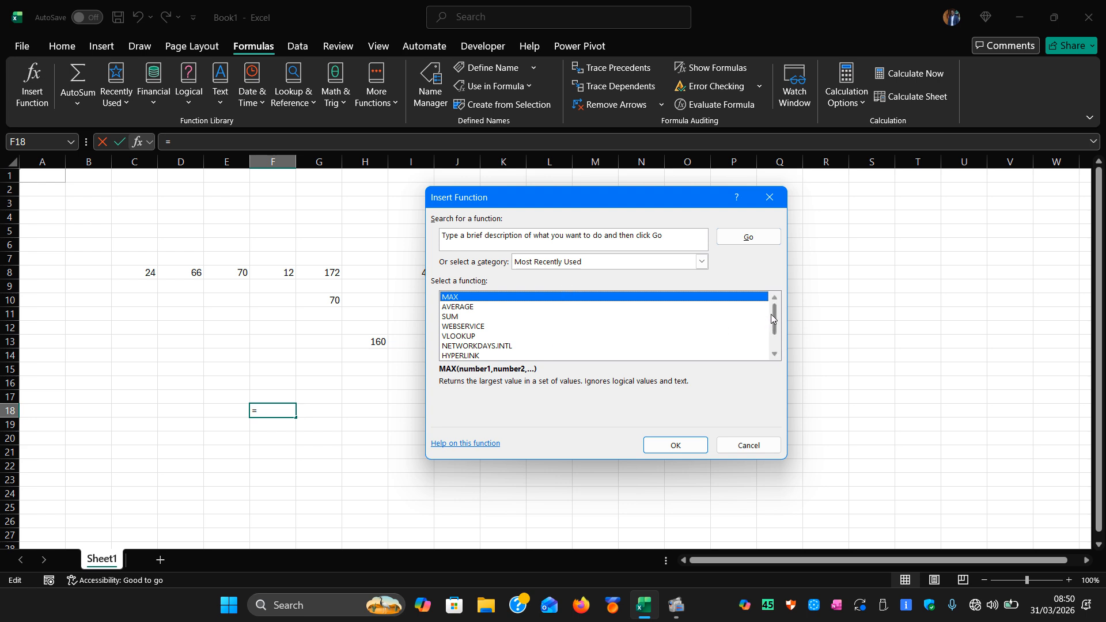
pyautogui.moveTo(775, 320); pyautogui.dragTo(773, 331)
pyautogui.scroll(1, 772, 338)
pyautogui.click(700, 263)
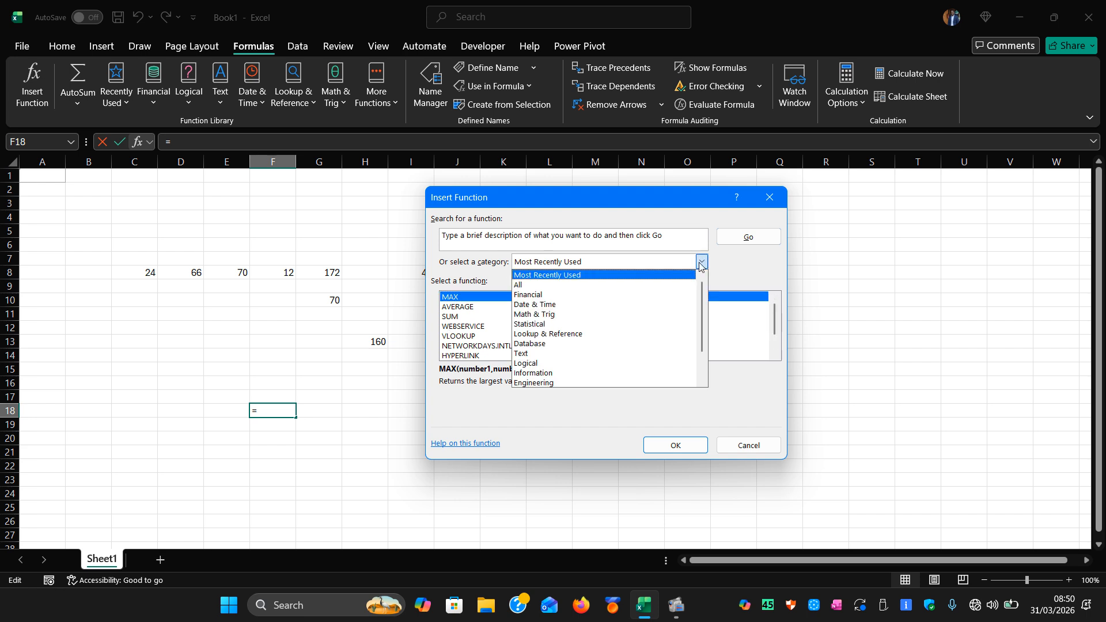
pyautogui.click(565, 344)
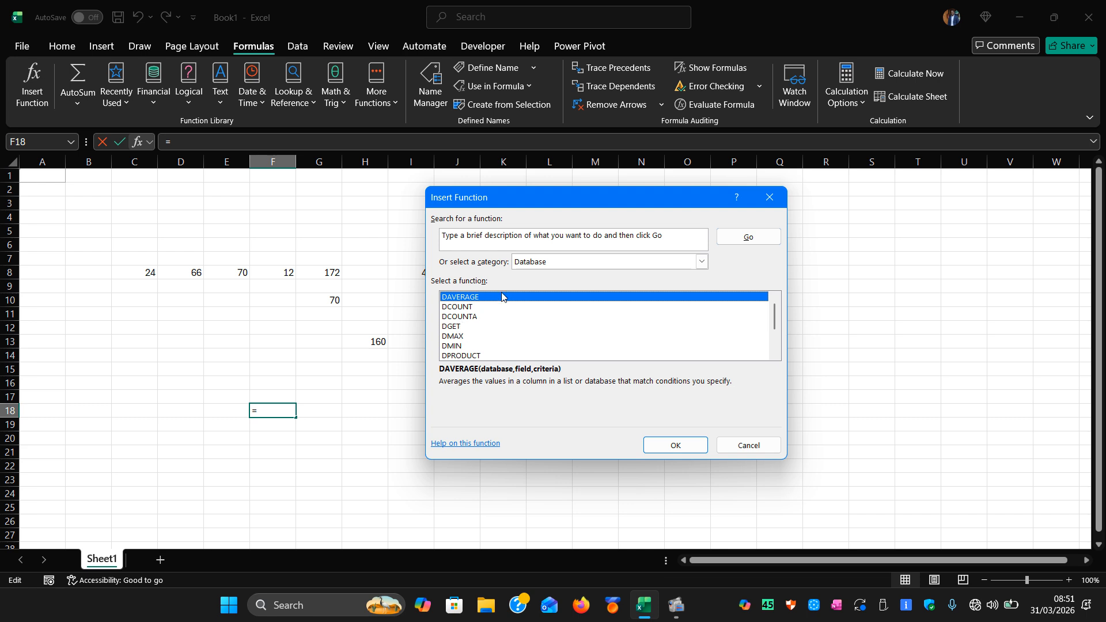
# Step: Insert the COUNT function from the Most Recently Used category into cell F18, with the range C8:F8 as its first argument
pyautogui.click(702, 262)
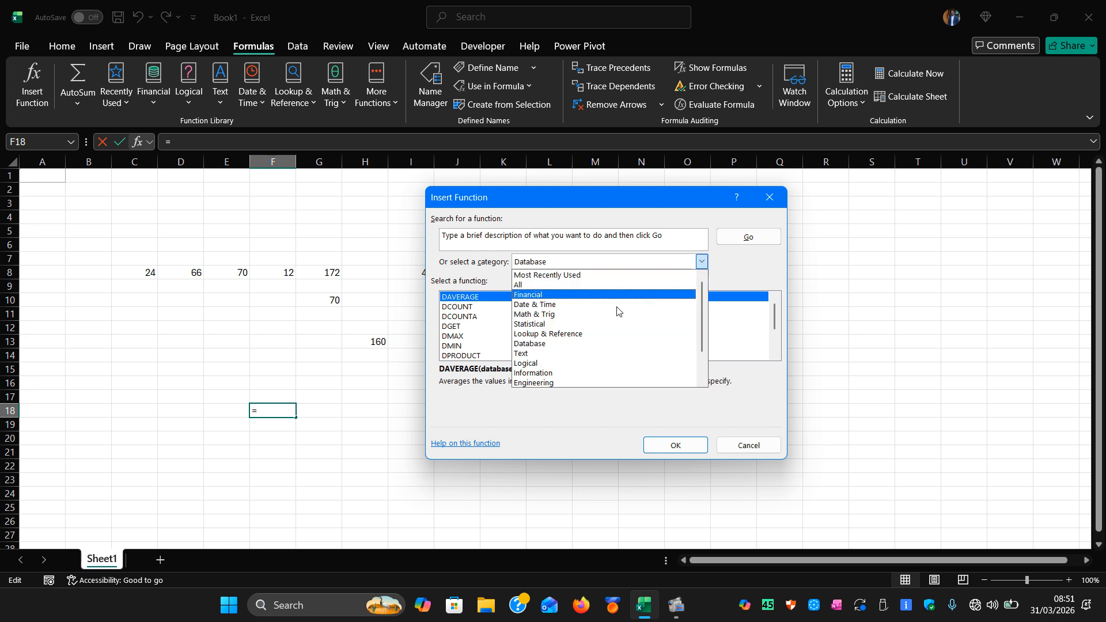
pyautogui.click(579, 276)
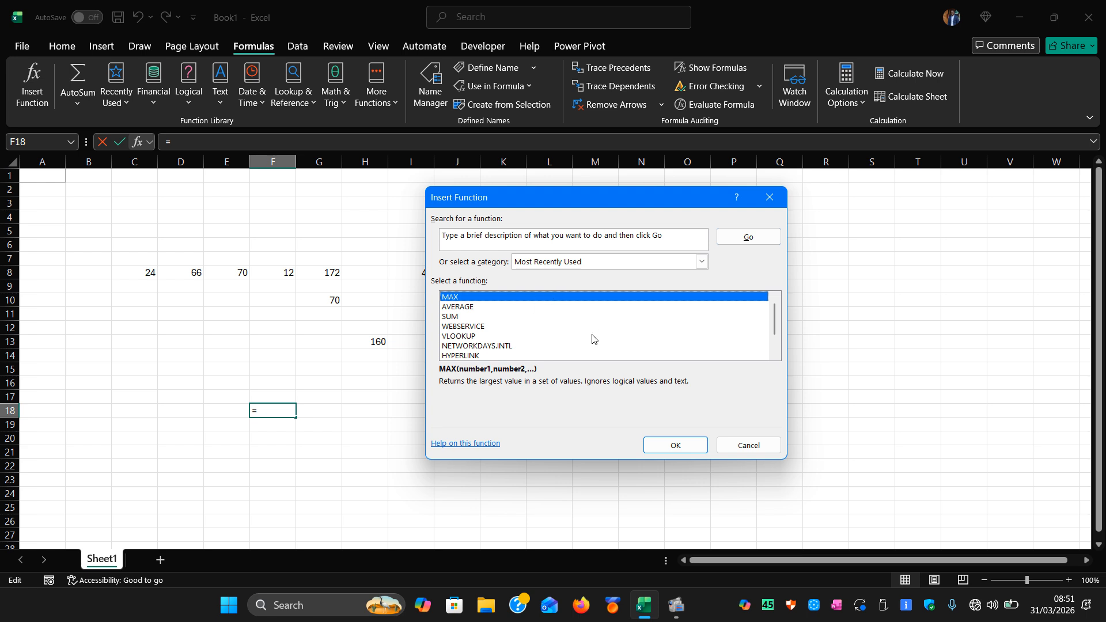
pyautogui.scroll(-1, 592, 339)
pyautogui.scroll(1, 592, 339)
pyautogui.scroll(-1, 592, 338)
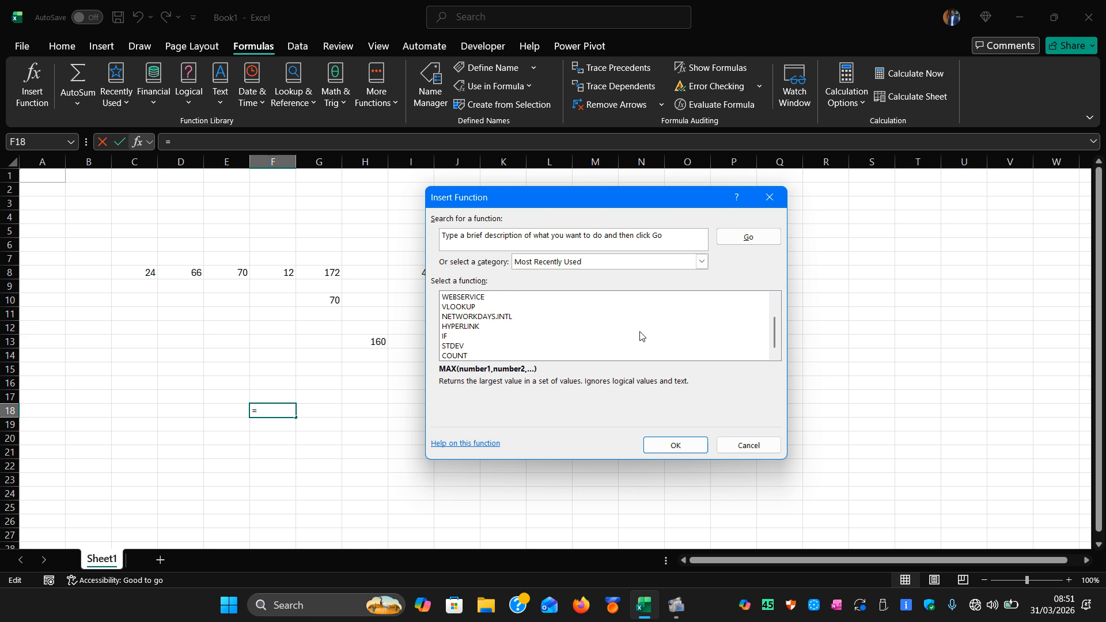
pyautogui.click(455, 356)
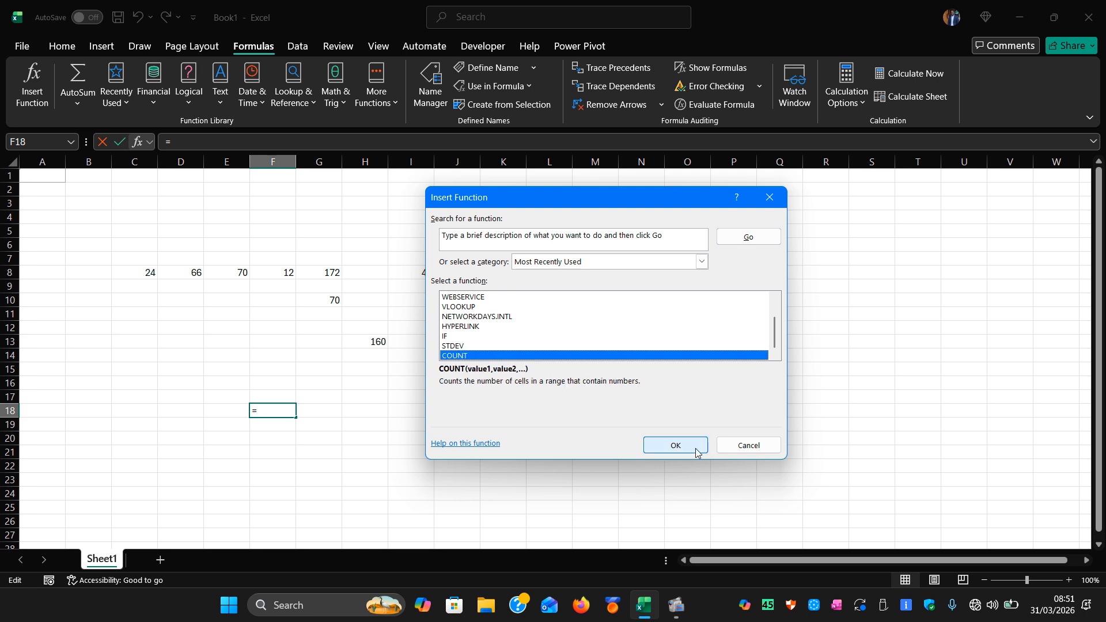
pyautogui.click(677, 445)
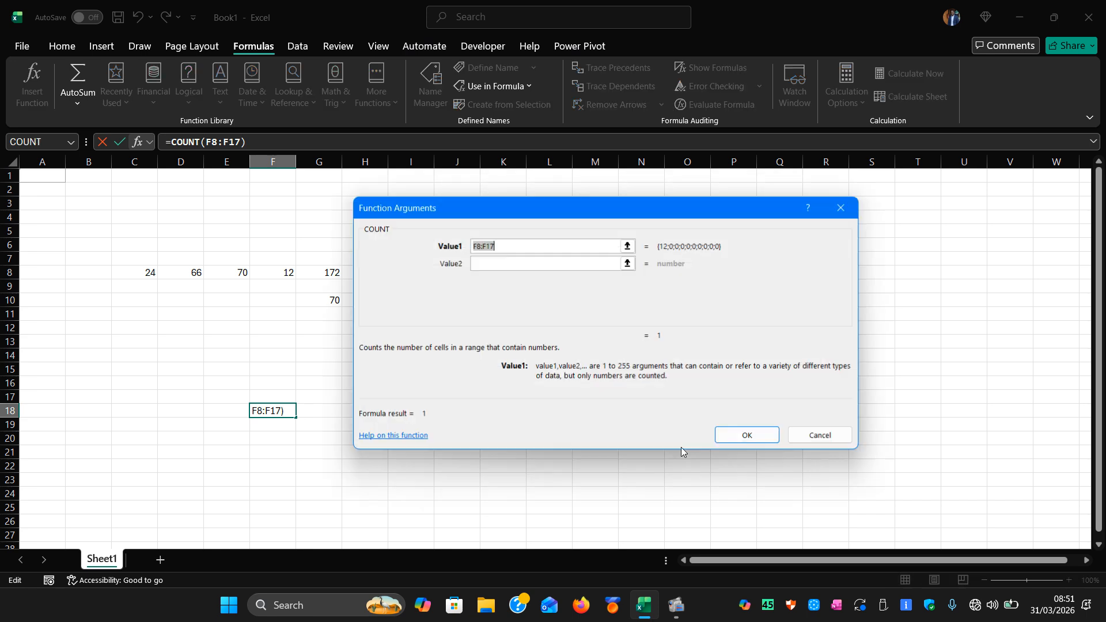
pyautogui.moveTo(534, 217); pyautogui.dragTo(680, 236)
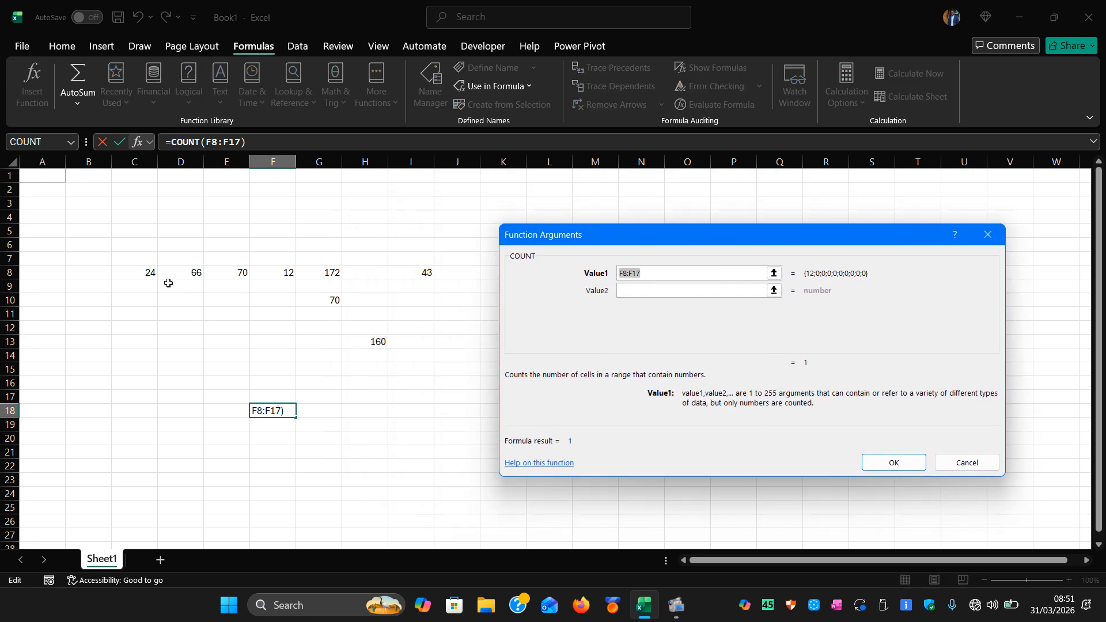
pyautogui.moveTo(136, 274); pyautogui.dragTo(255, 270)
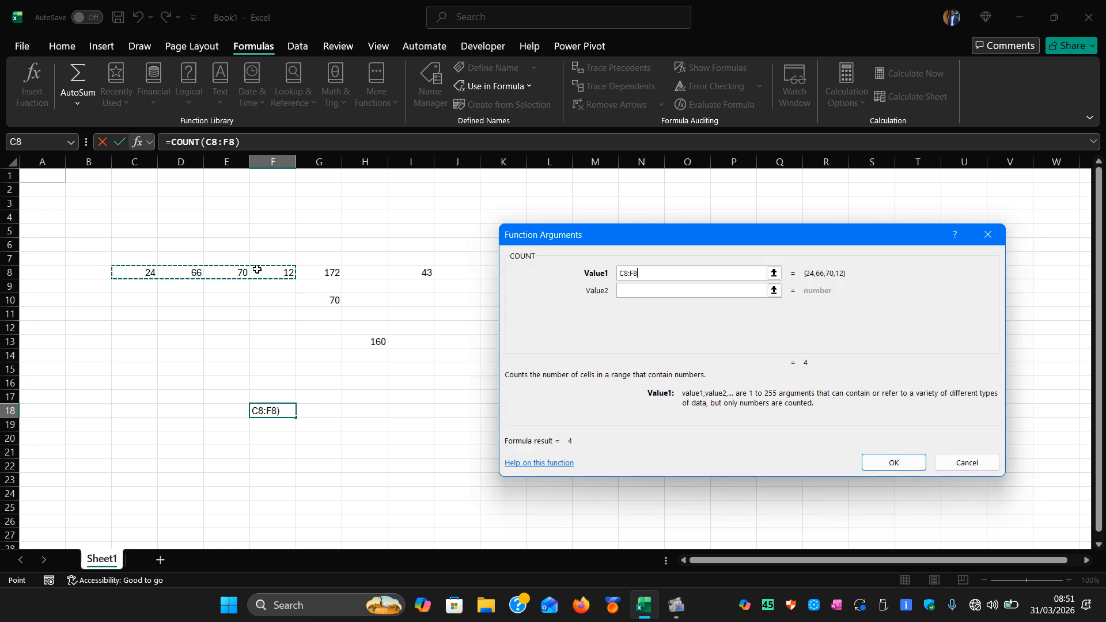
pyautogui.click(871, 467)
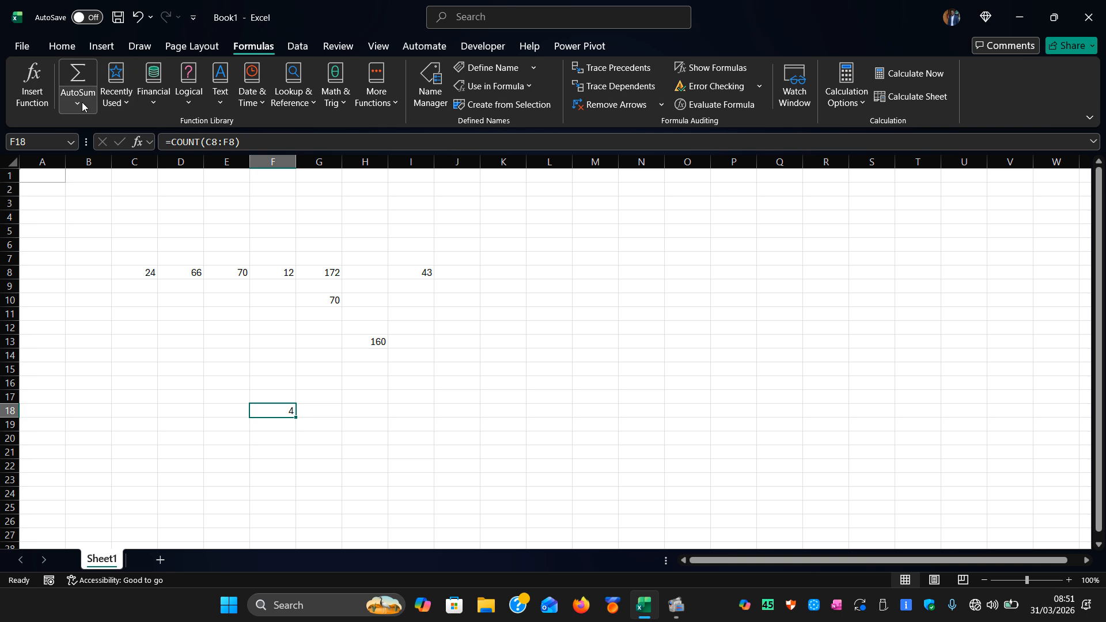
# Step: Review the Financial, Logical, Text, Date & Time, Lookup & Reference and Math & Trig function lists, leaving the COUNT arguments in F18 unedited
pyautogui.click(149, 104)
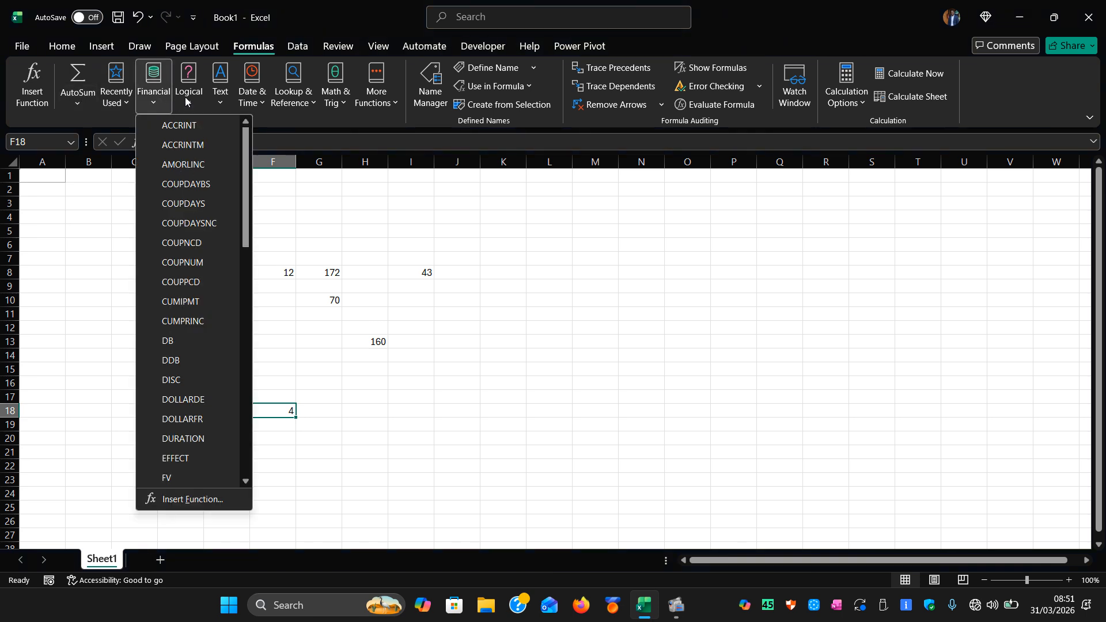
pyautogui.click(185, 96)
pyautogui.click(220, 100)
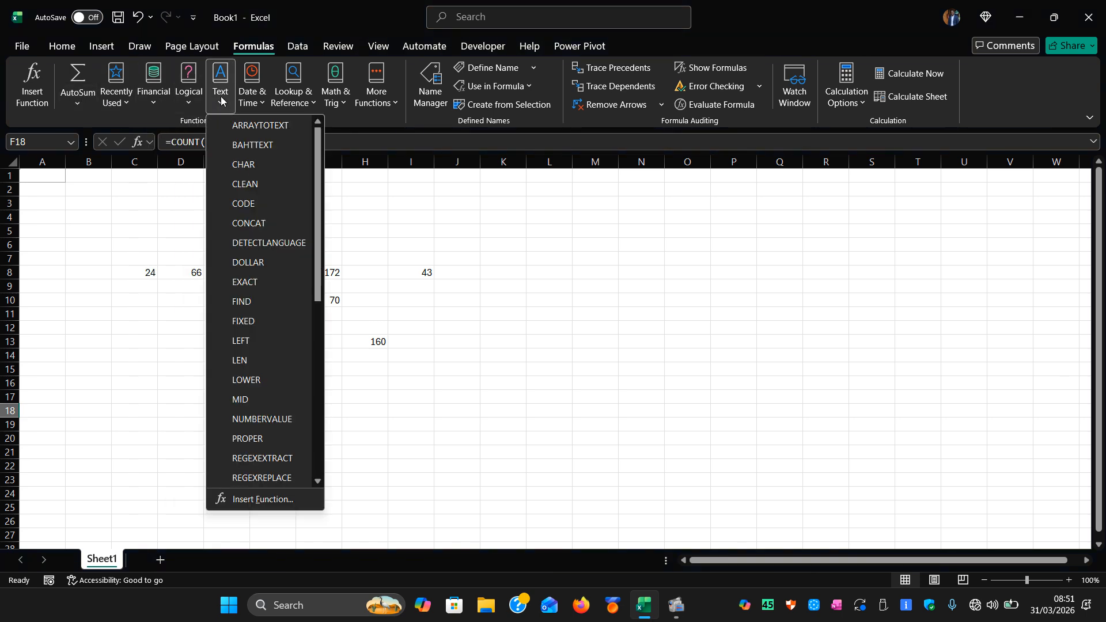
pyautogui.click(261, 103)
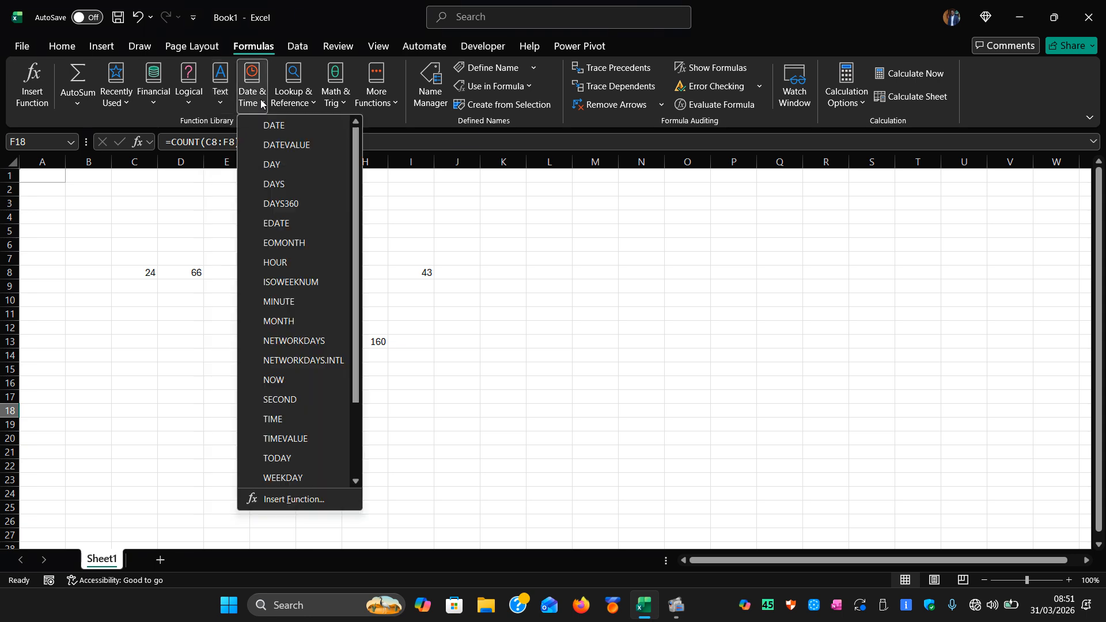
pyautogui.click(315, 104)
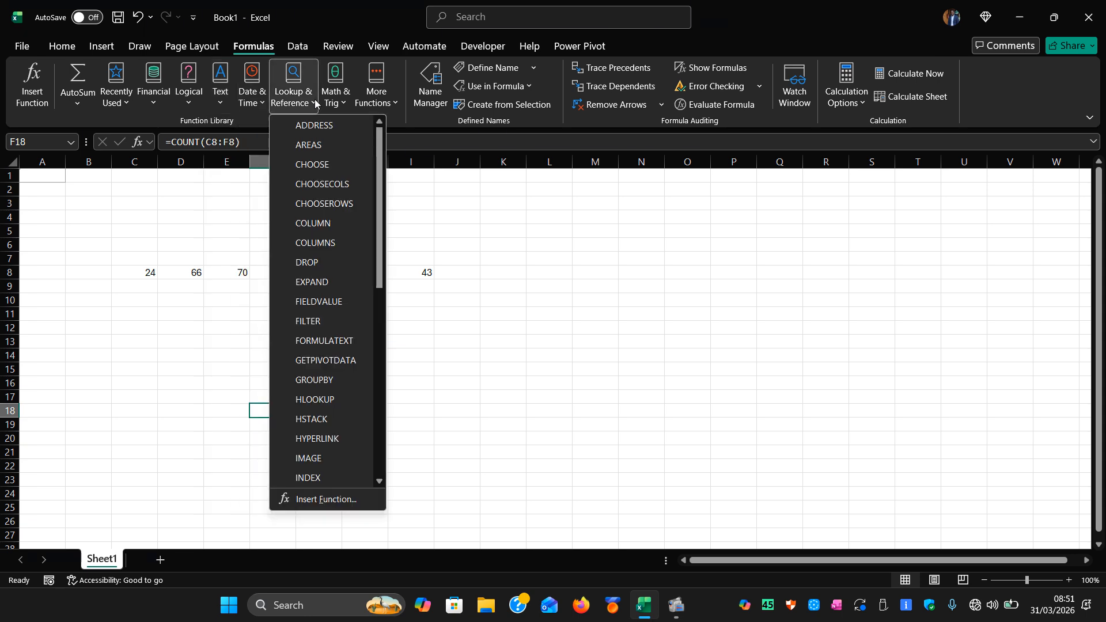
pyautogui.click(344, 105)
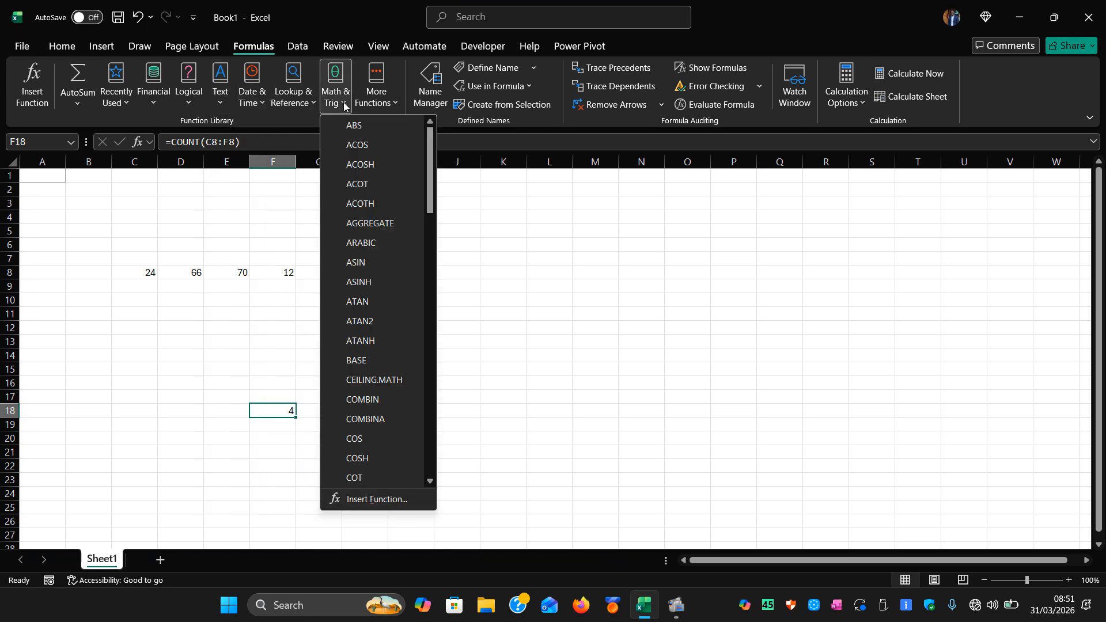
pyautogui.click(24, 99)
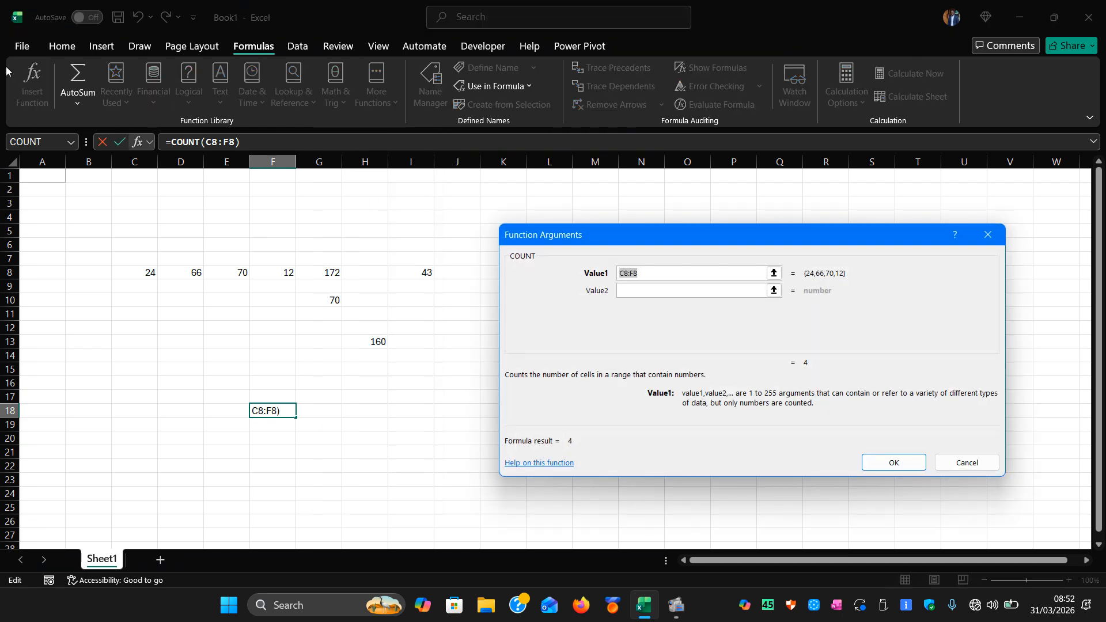
pyautogui.click(987, 236)
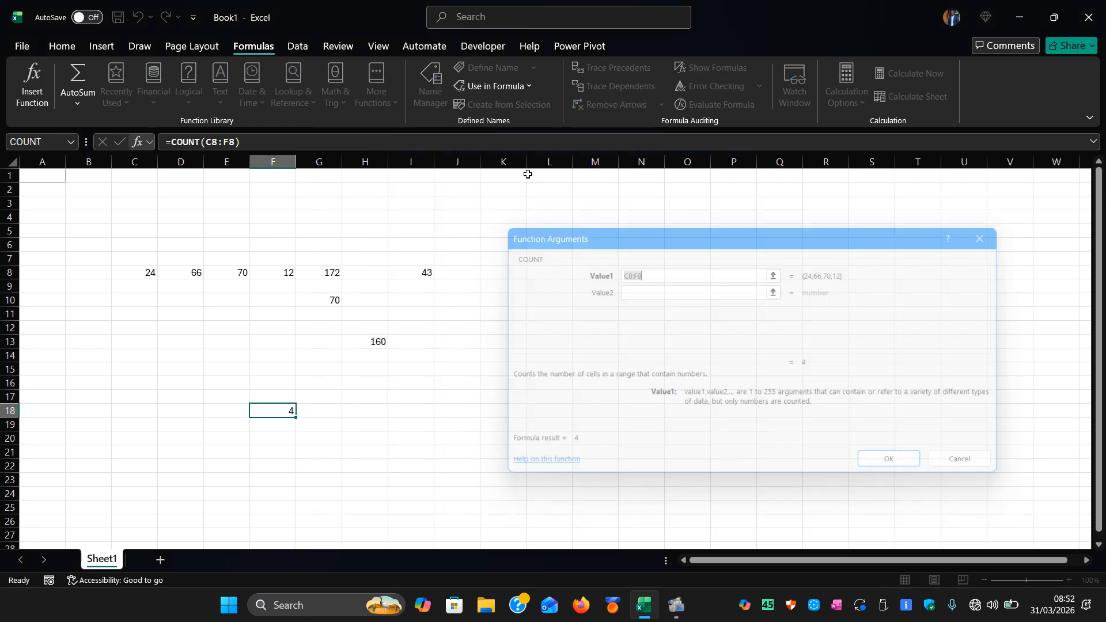
# Step: Review the Math & Trig, Logical and Lookup & Reference categories for a function in cell I22, closing the function picker without inserting one
pyautogui.click(399, 462)
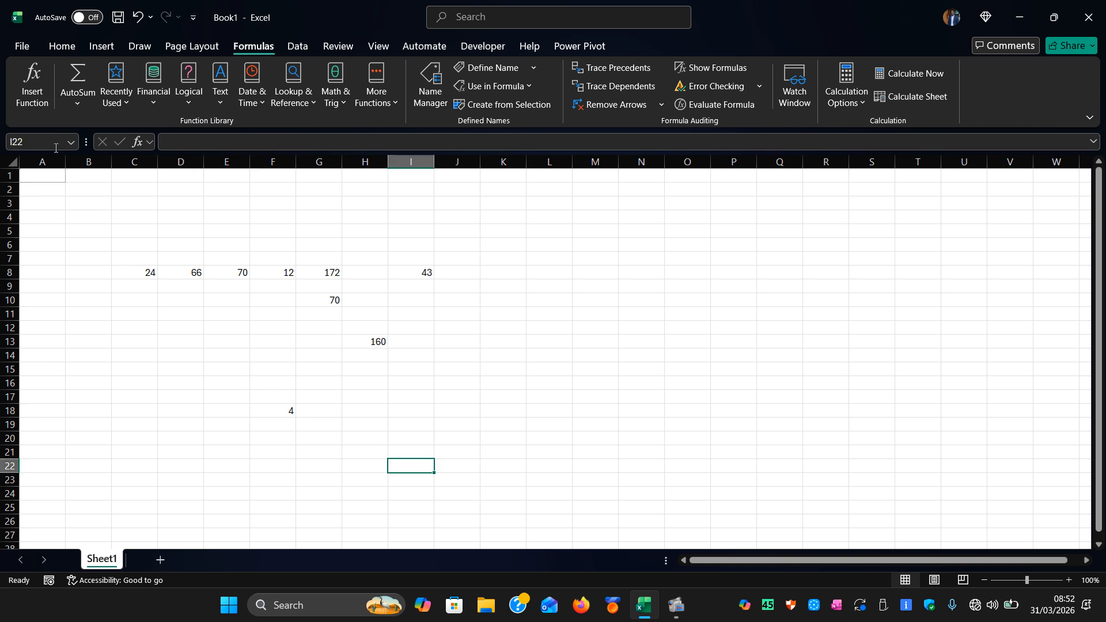
pyautogui.click(31, 86)
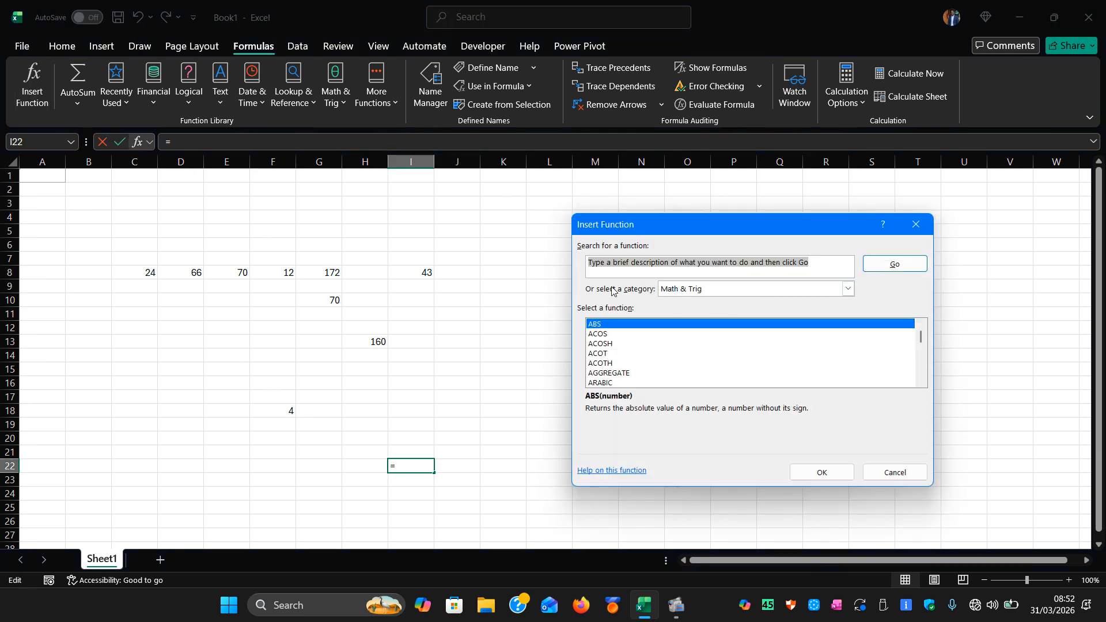
pyautogui.click(847, 289)
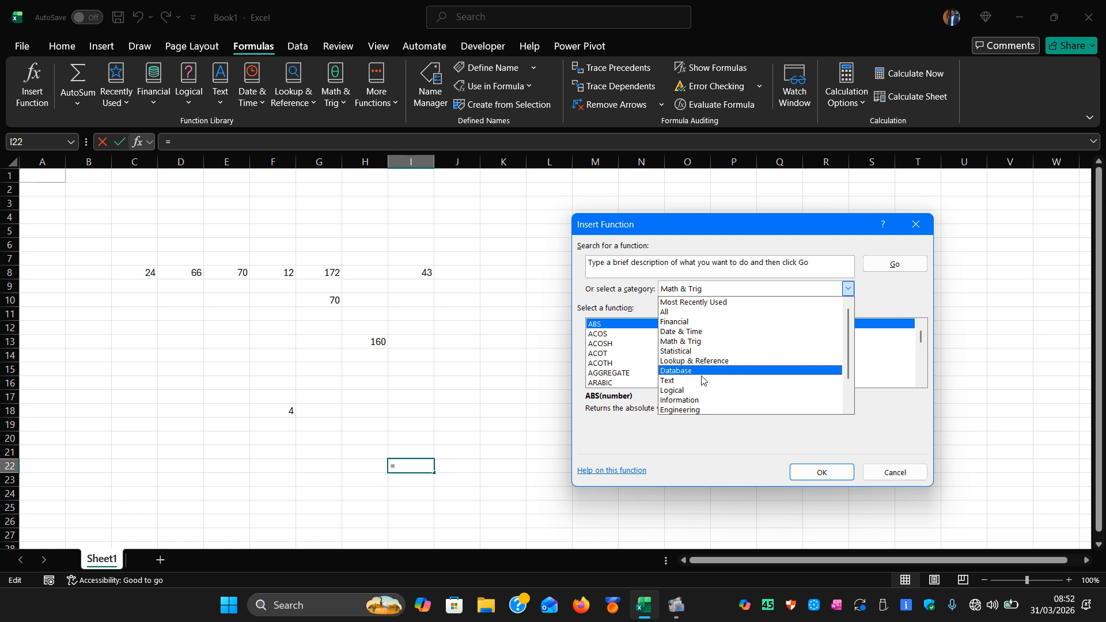
pyautogui.click(696, 345)
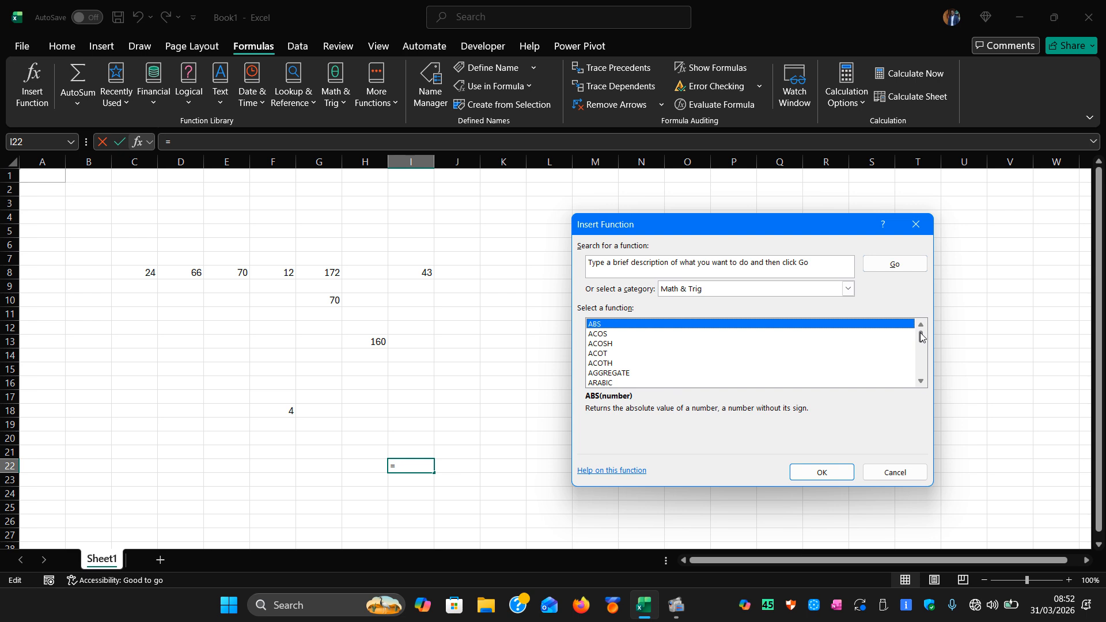
pyautogui.scroll(-20, 785, 355)
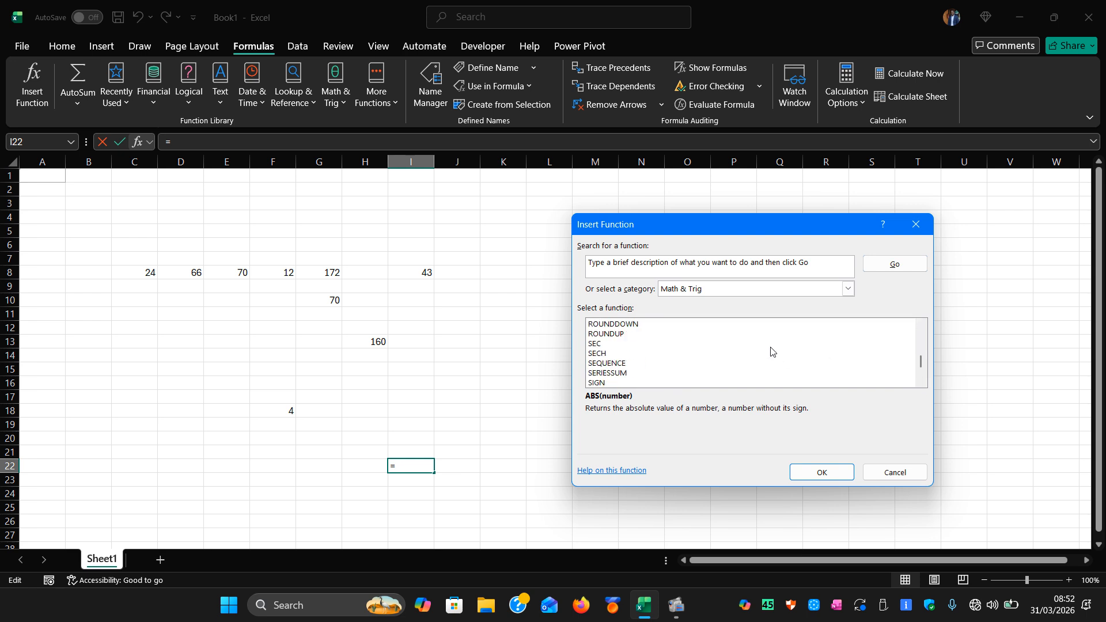
pyautogui.scroll(-2, 765, 350)
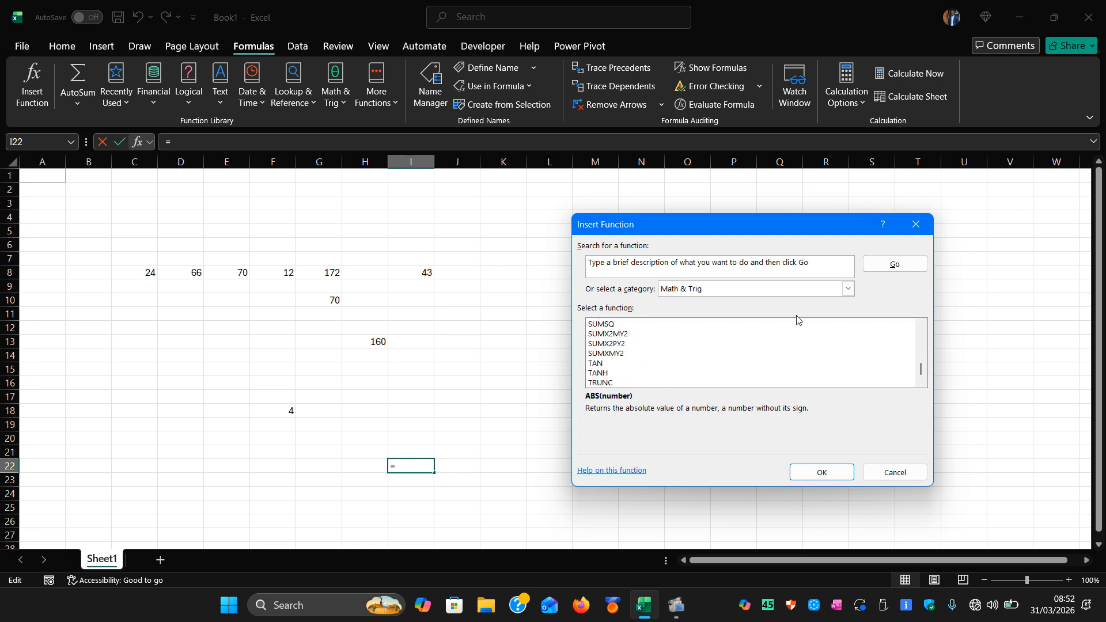
pyautogui.click(847, 293)
pyautogui.click(732, 391)
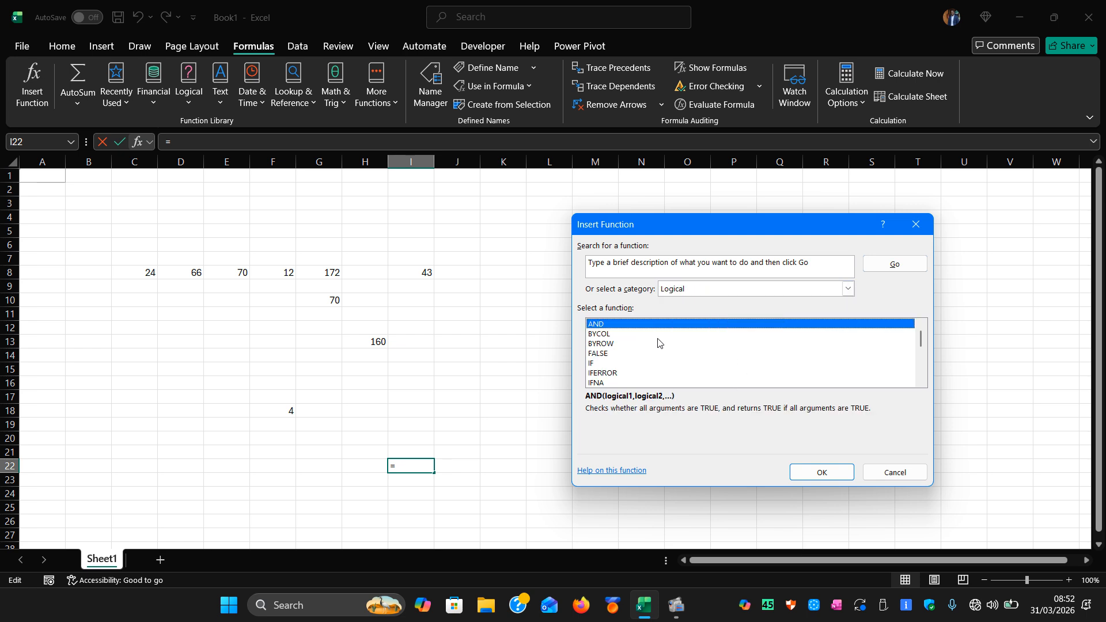
pyautogui.scroll(-4, 673, 374)
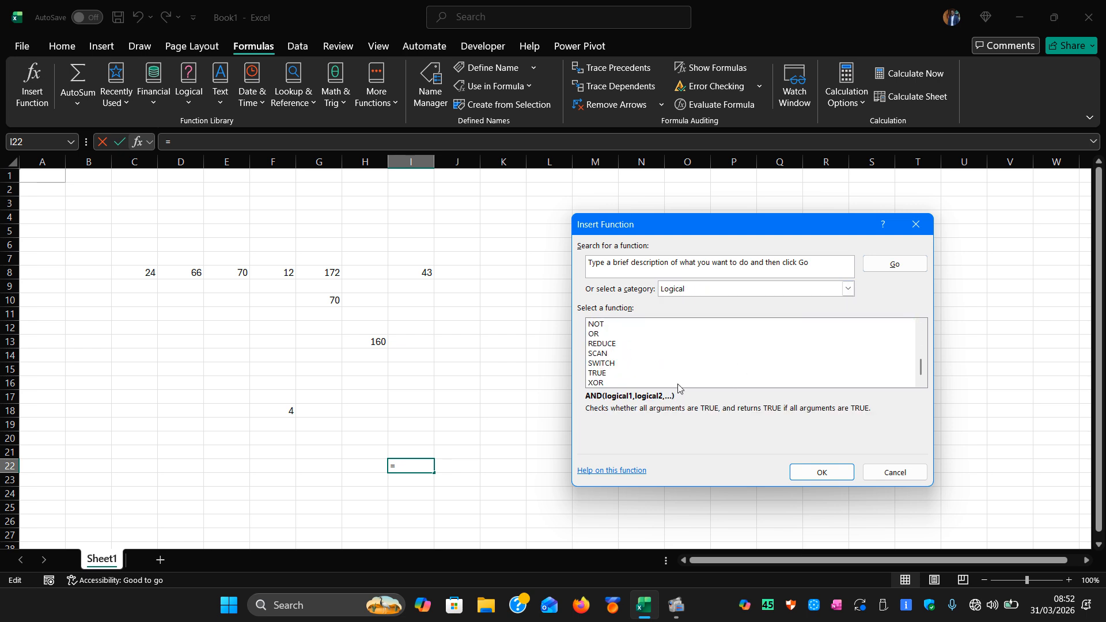
pyautogui.click(847, 290)
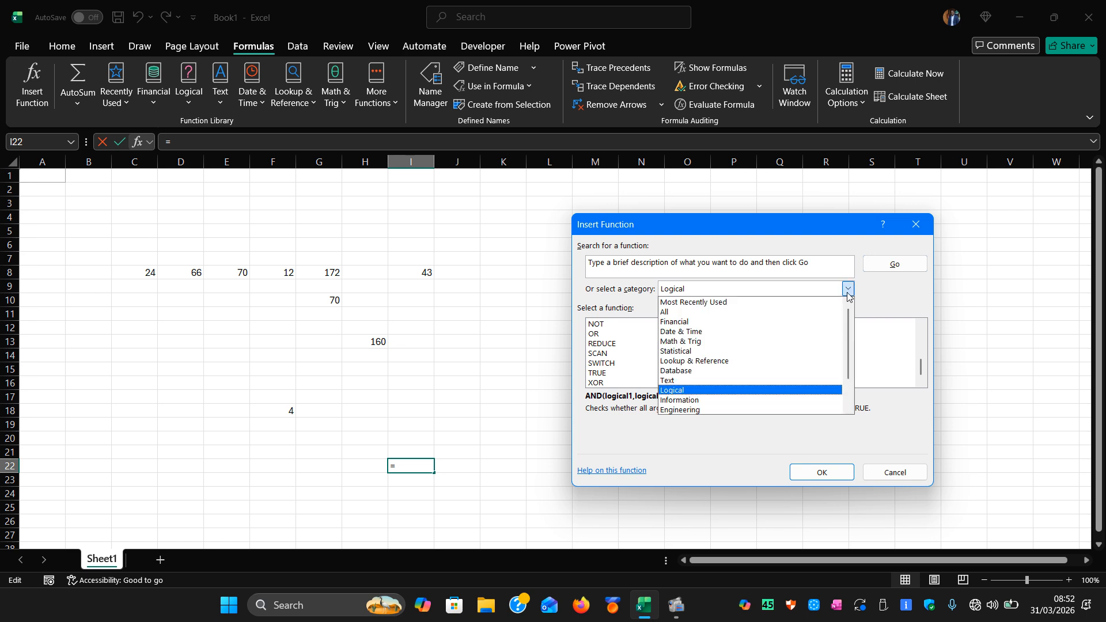
pyautogui.click(715, 361)
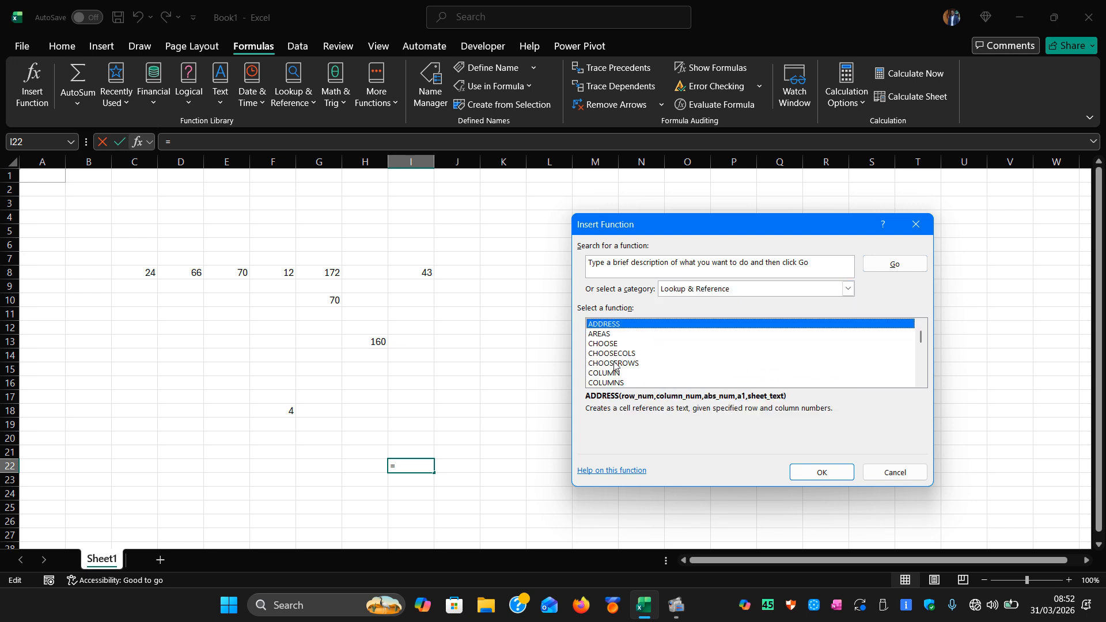
pyautogui.scroll(-10, 615, 366)
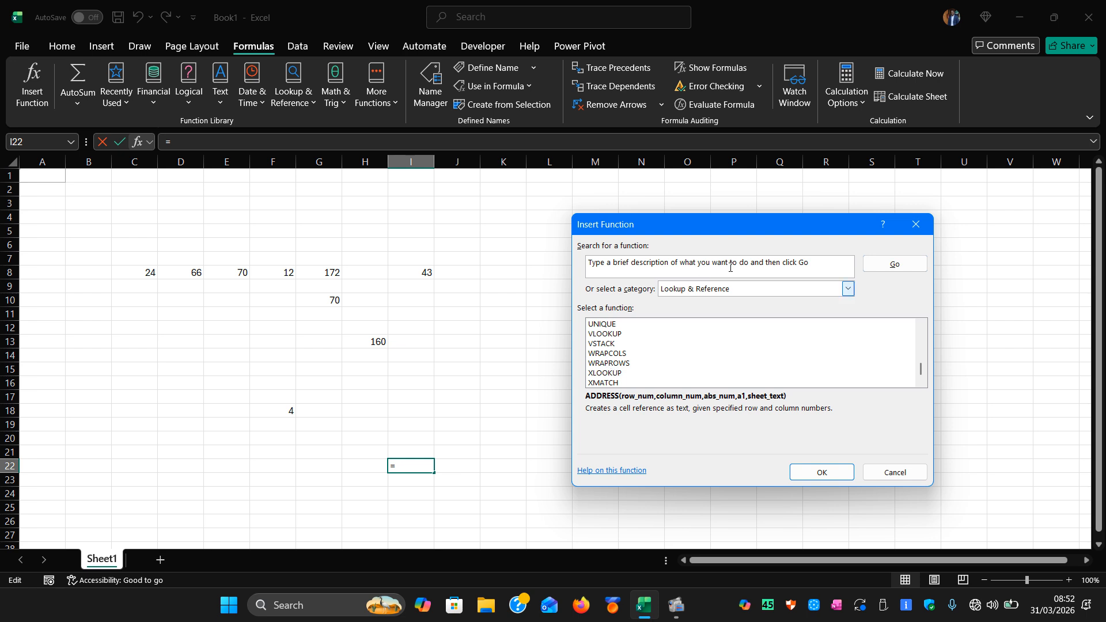
pyautogui.click(917, 226)
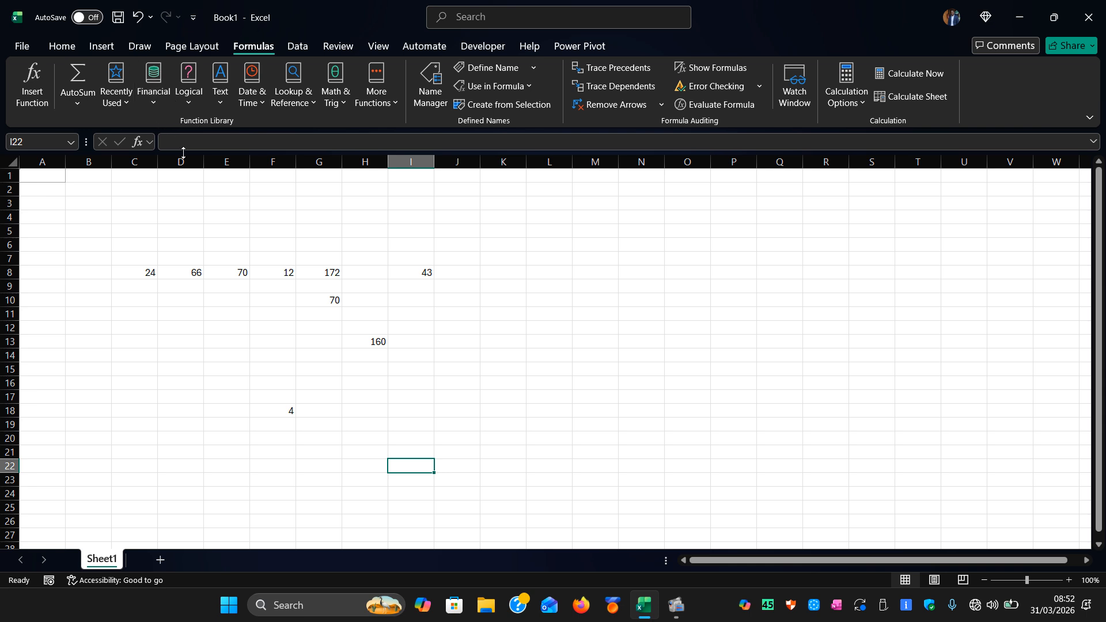
# Step: Review the additional function categories, including the Statistical functions, without inserting one
pyautogui.click(388, 102)
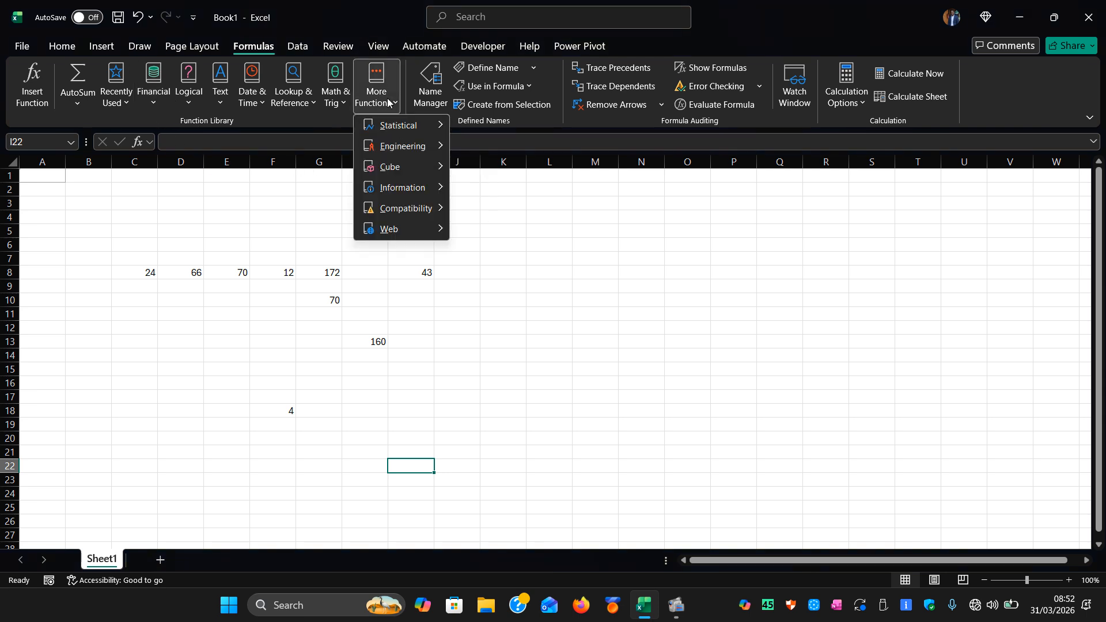
pyautogui.moveTo(408, 121)
pyautogui.click(529, 213)
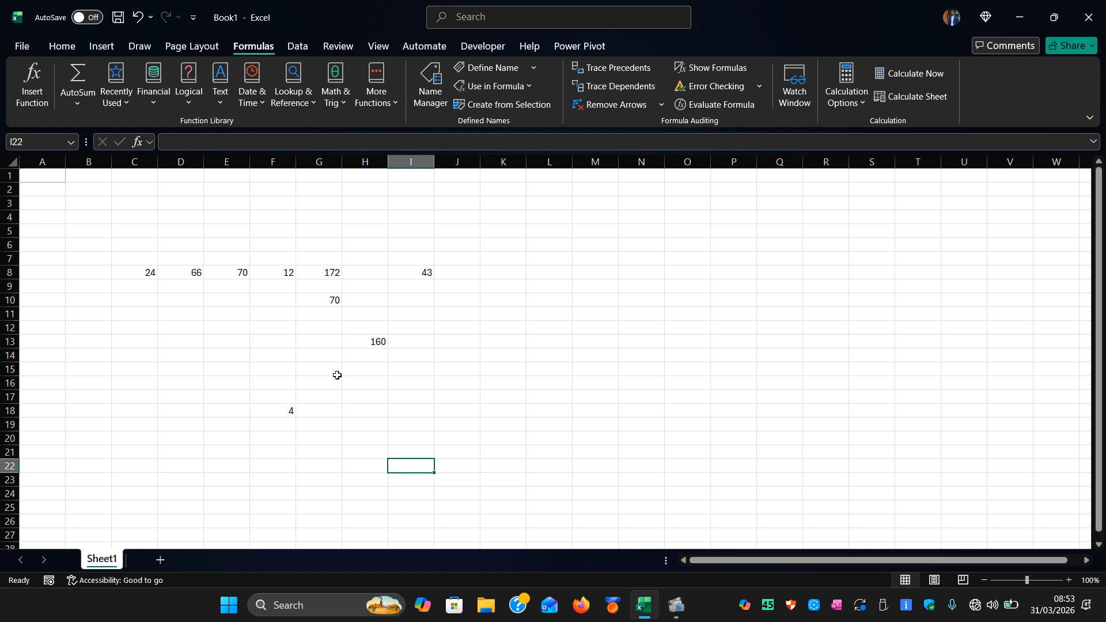
# Step: Select the AVERAGE formula in cell I8 and run error checking on the sheet twice
pyautogui.click(397, 270)
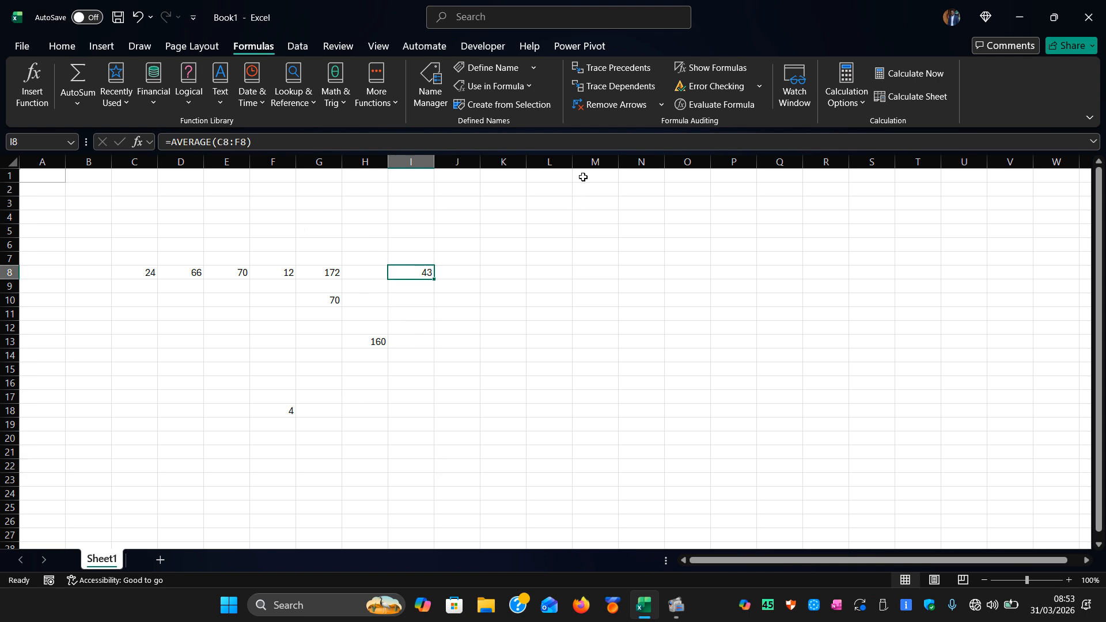
pyautogui.click(759, 87)
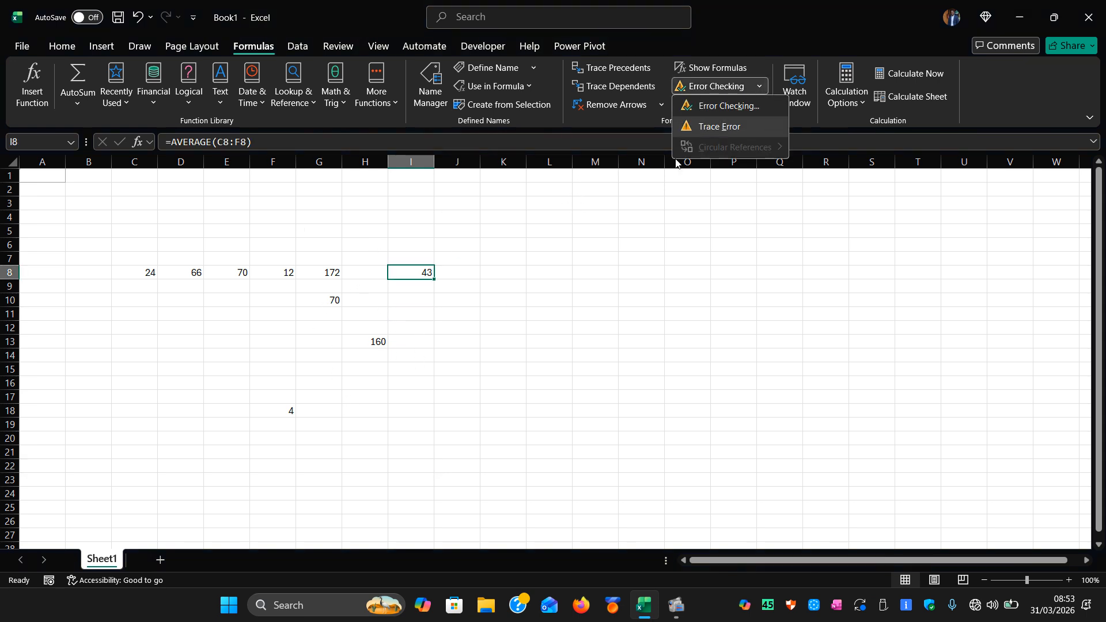
pyautogui.click(706, 107)
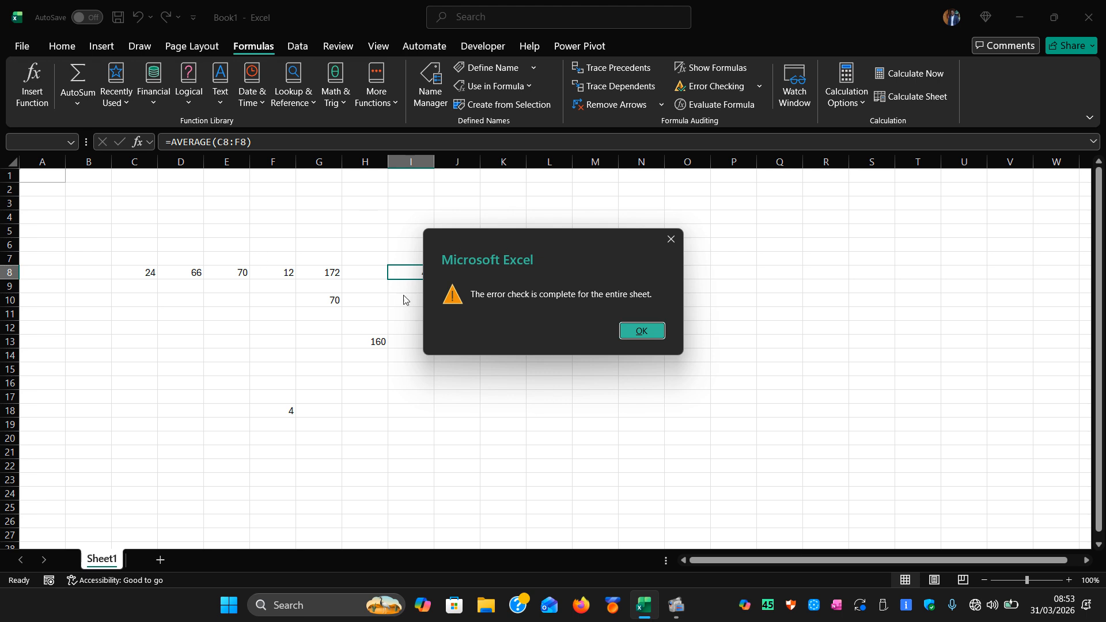
pyautogui.click(640, 330)
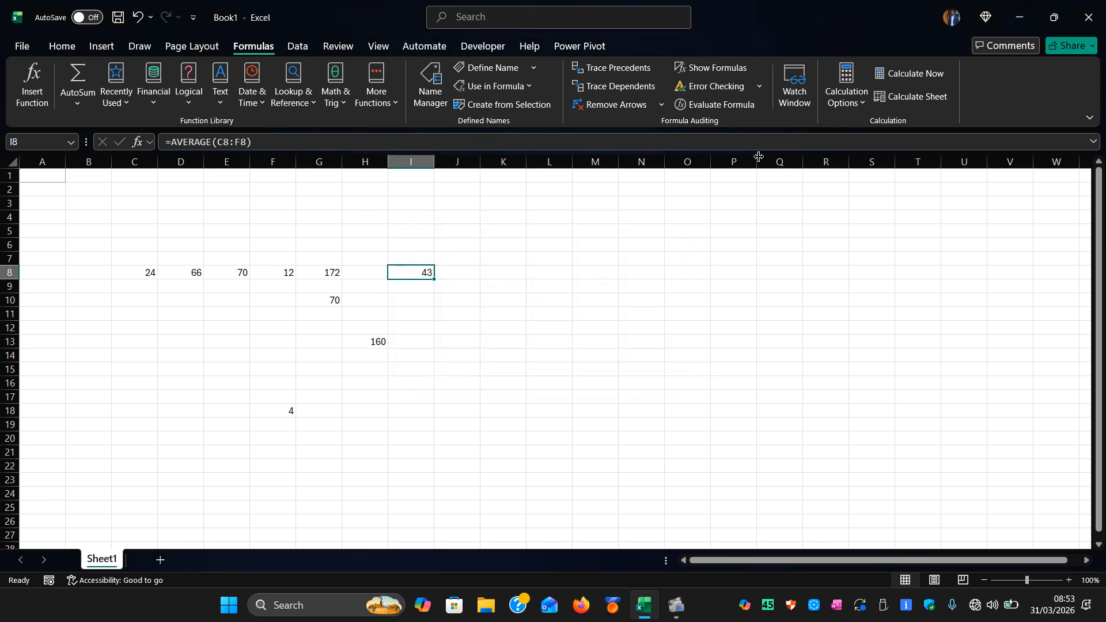
pyautogui.click(708, 88)
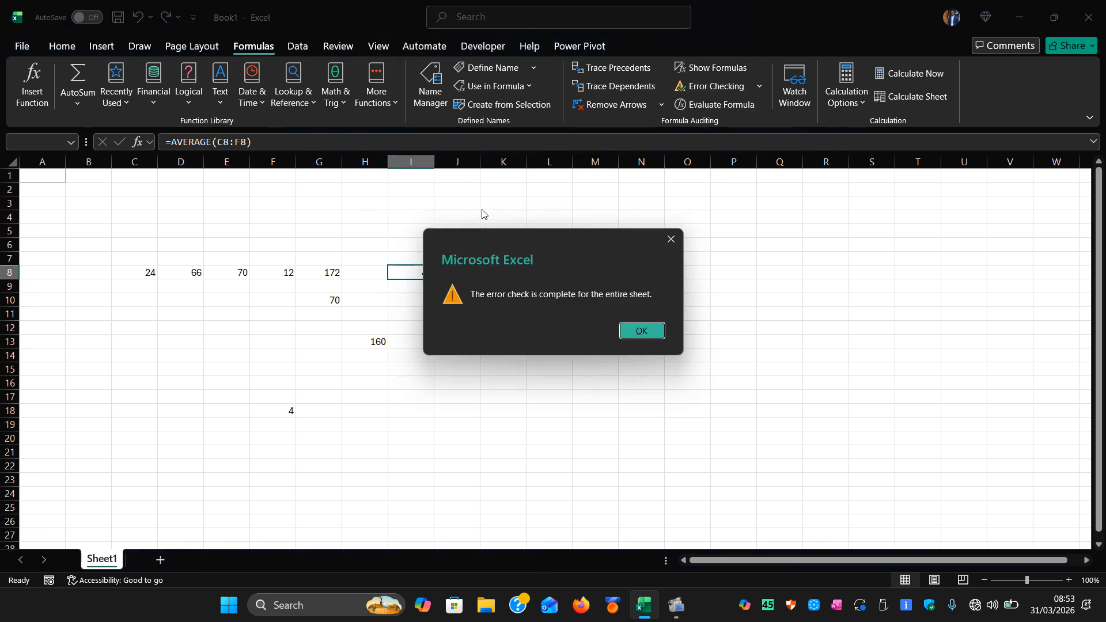
pyautogui.click(671, 239)
# Step: Start inserting the HLOOKUP function from the Lookup & Reference category into cell I10
pyautogui.click(520, 296)
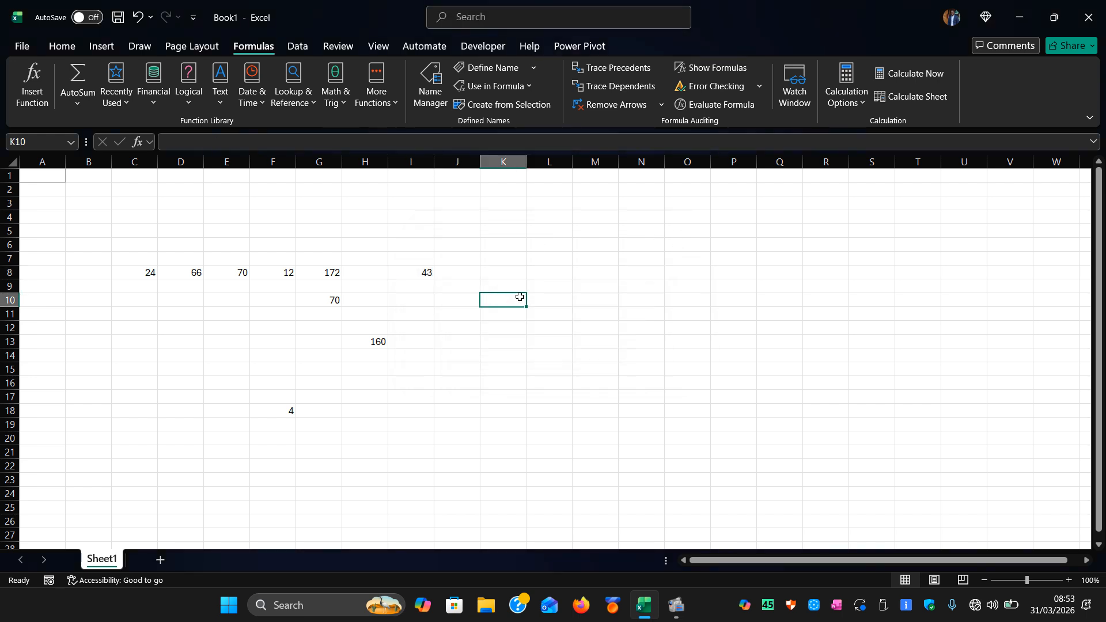
pyautogui.click(444, 334)
pyautogui.click(401, 311)
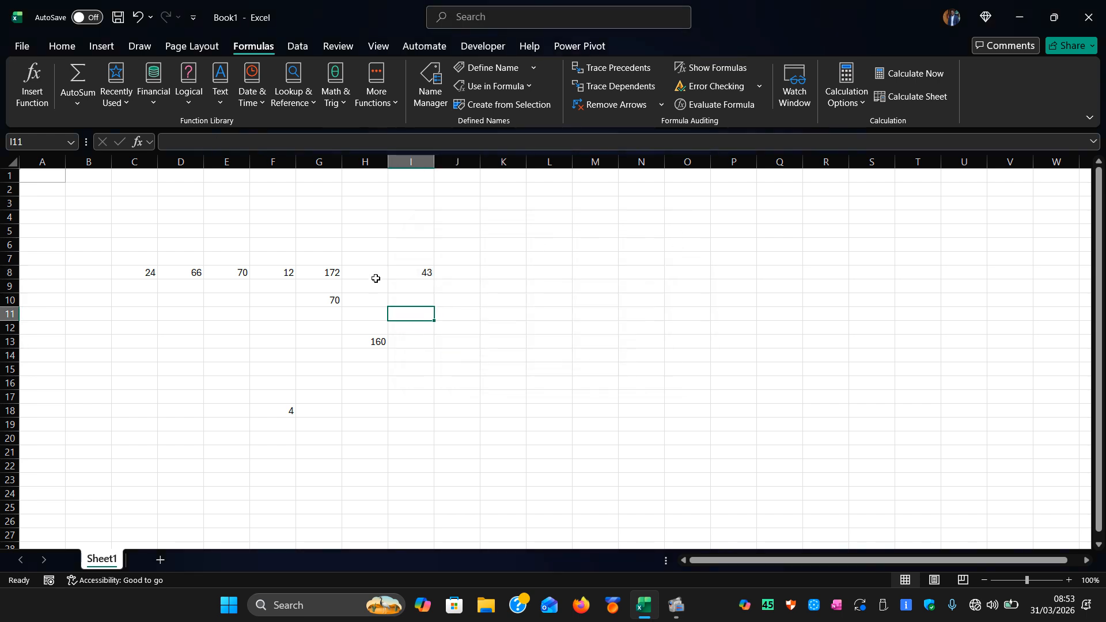
pyautogui.click(399, 300)
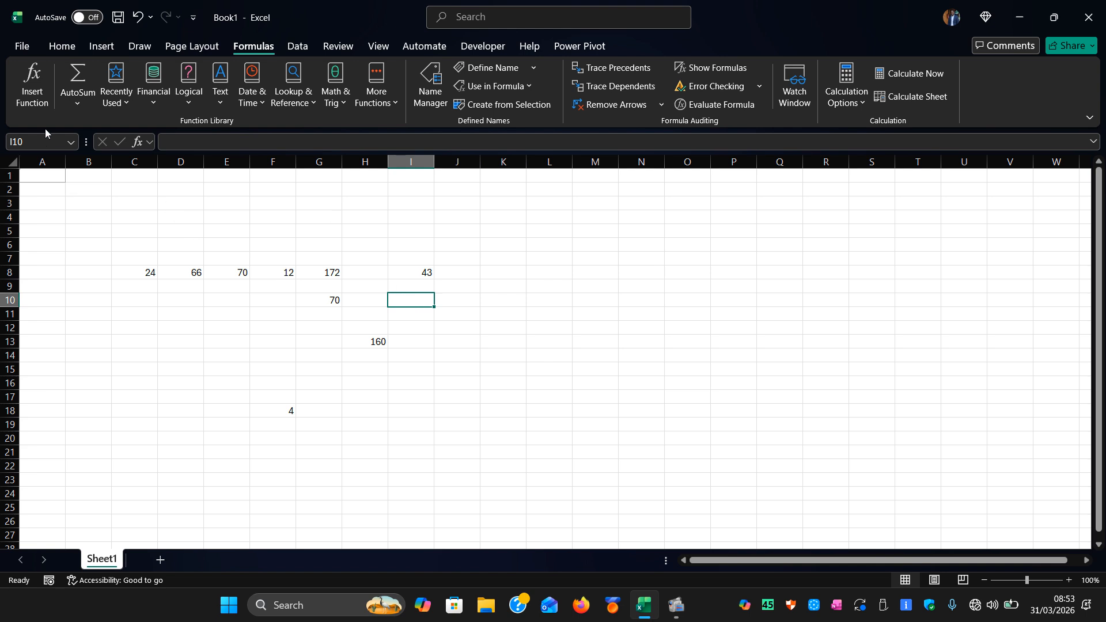
pyautogui.click(33, 84)
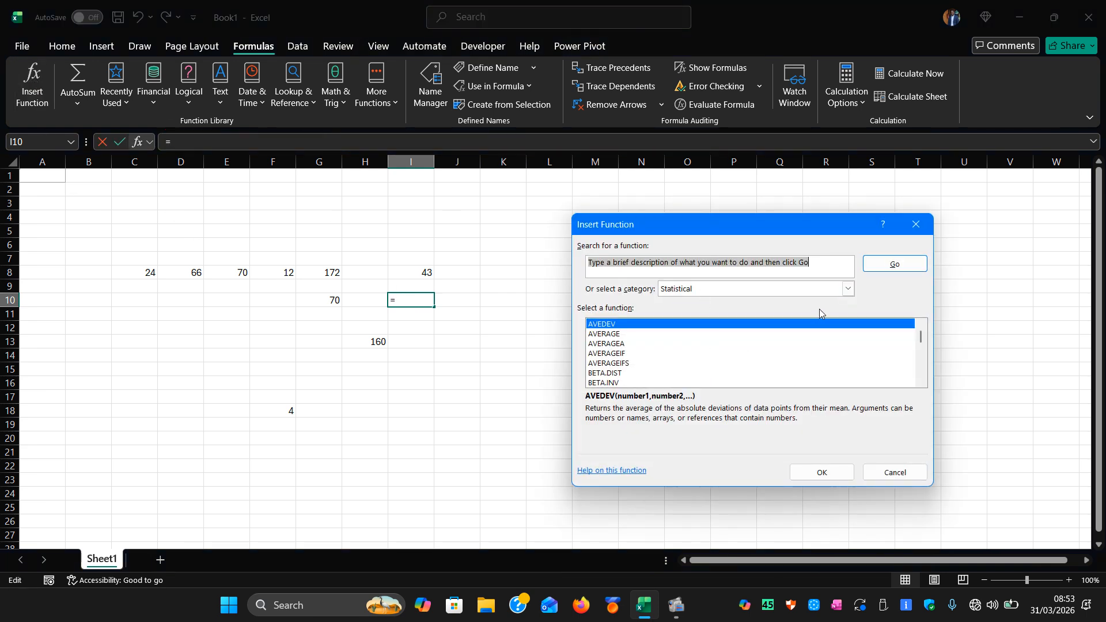
pyautogui.click(847, 288)
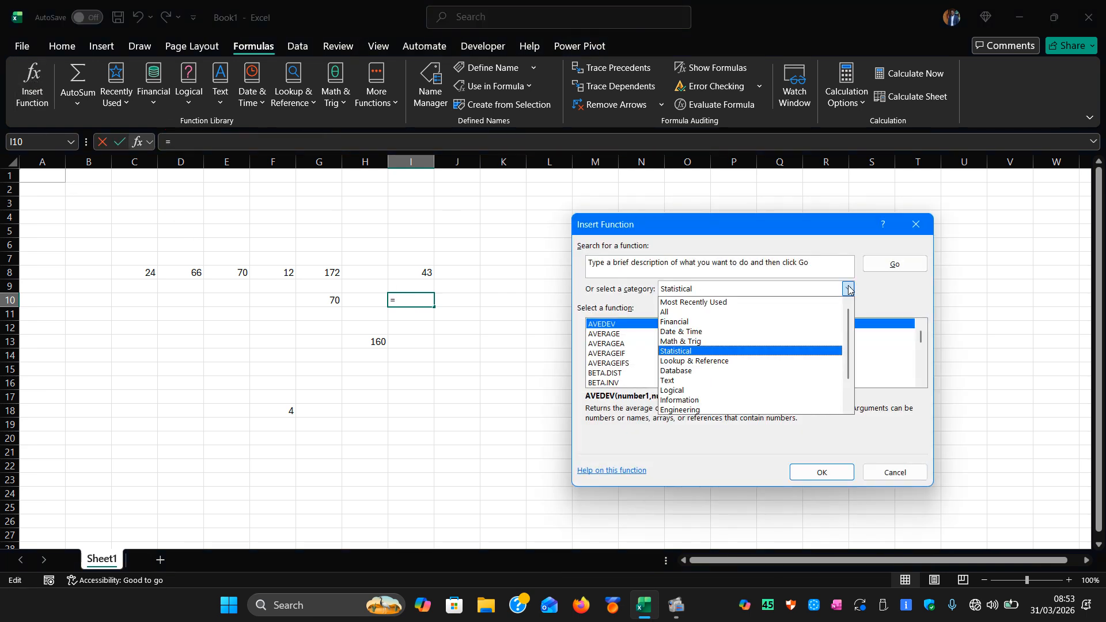
pyautogui.click(713, 361)
pyautogui.scroll(-3, 618, 364)
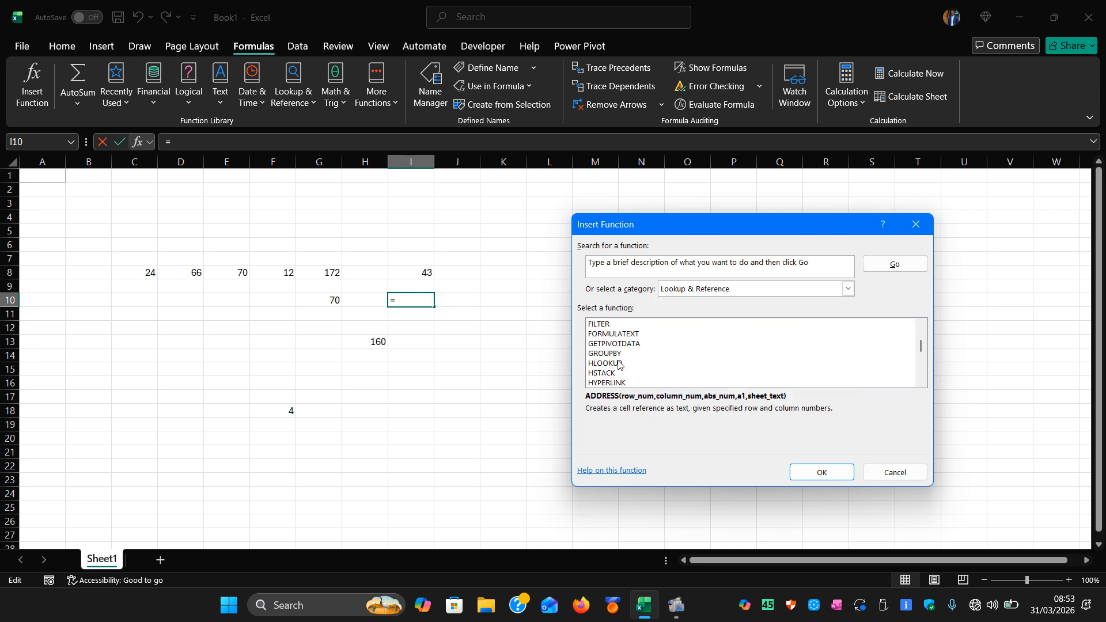
pyautogui.click(605, 364)
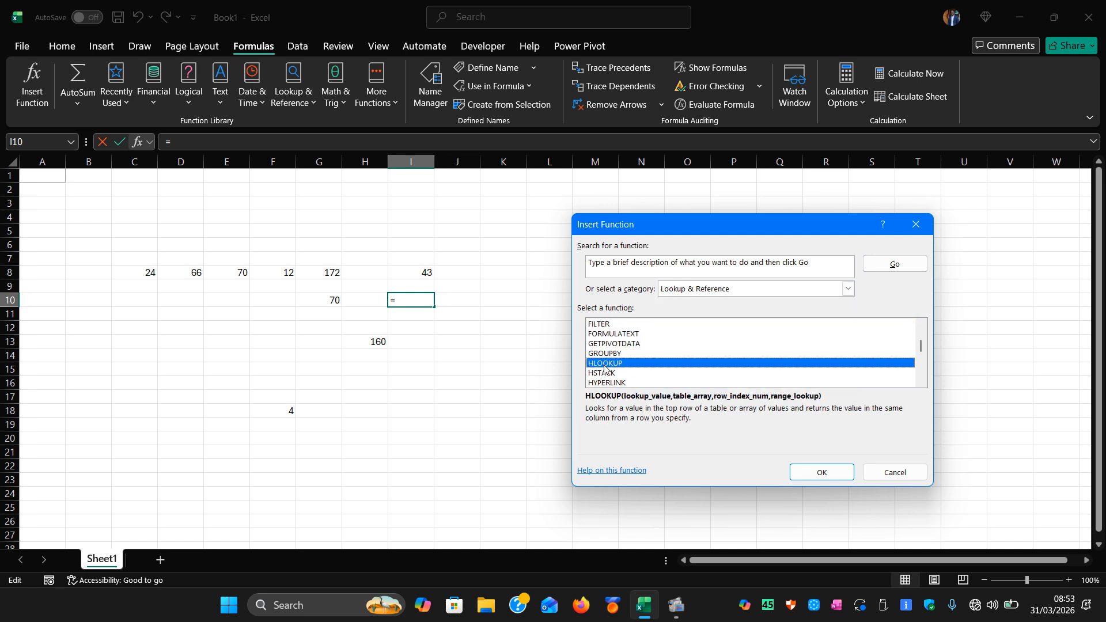
pyautogui.click(821, 472)
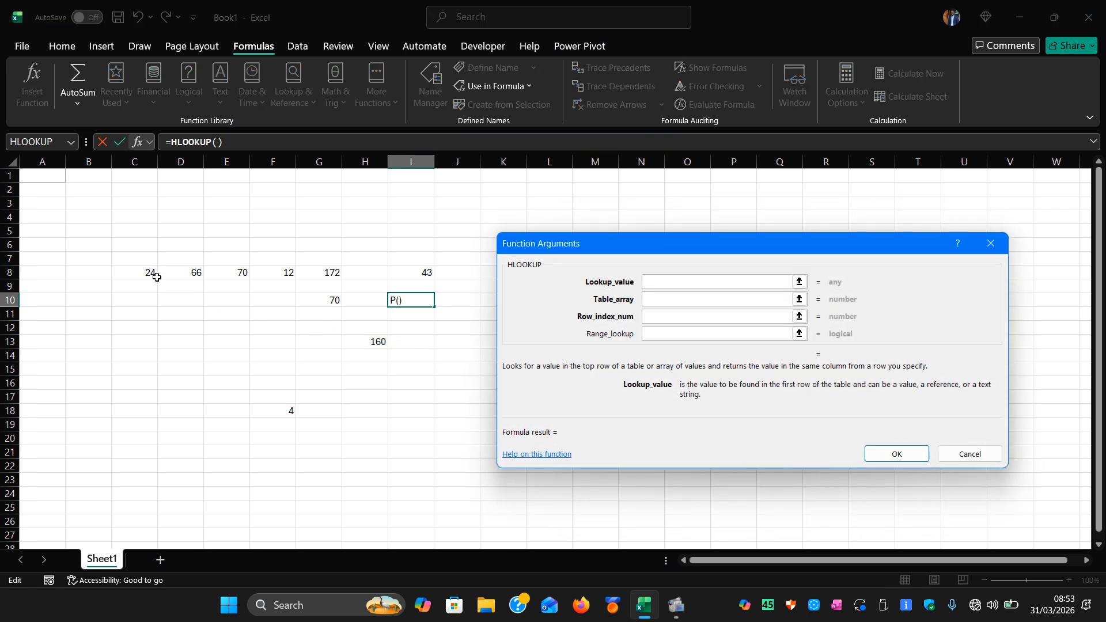
# Step: Set the Lookup_value of HLOOKUP to C8:F8 and try to enter the function with the other arguments empty
pyautogui.moveTo(138, 271); pyautogui.dragTo(290, 274)
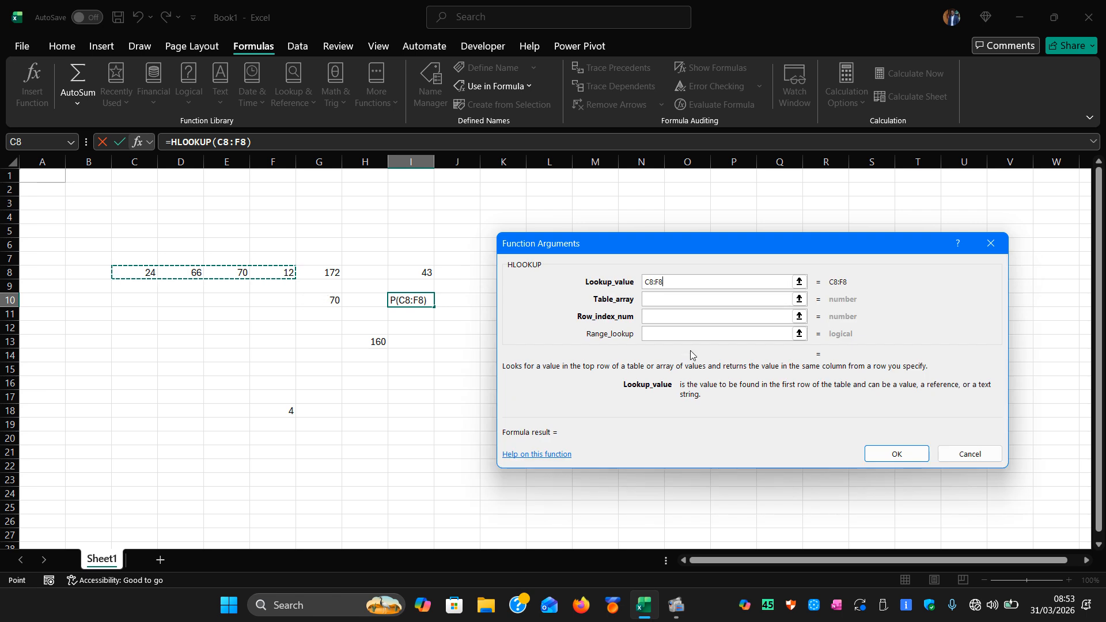
pyautogui.click(890, 453)
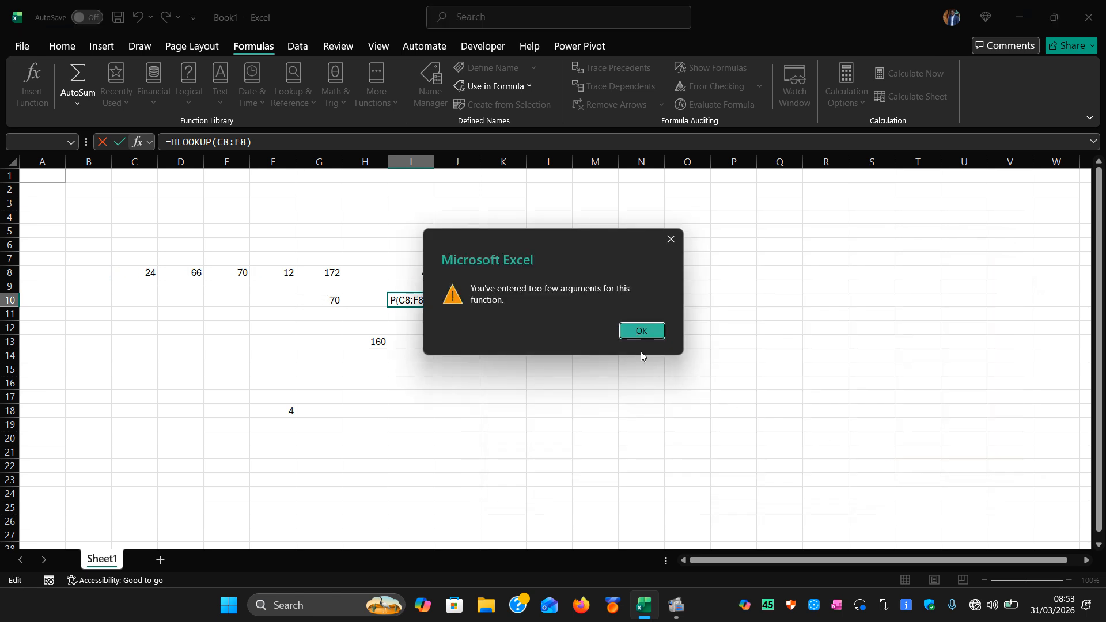
pyautogui.click(641, 331)
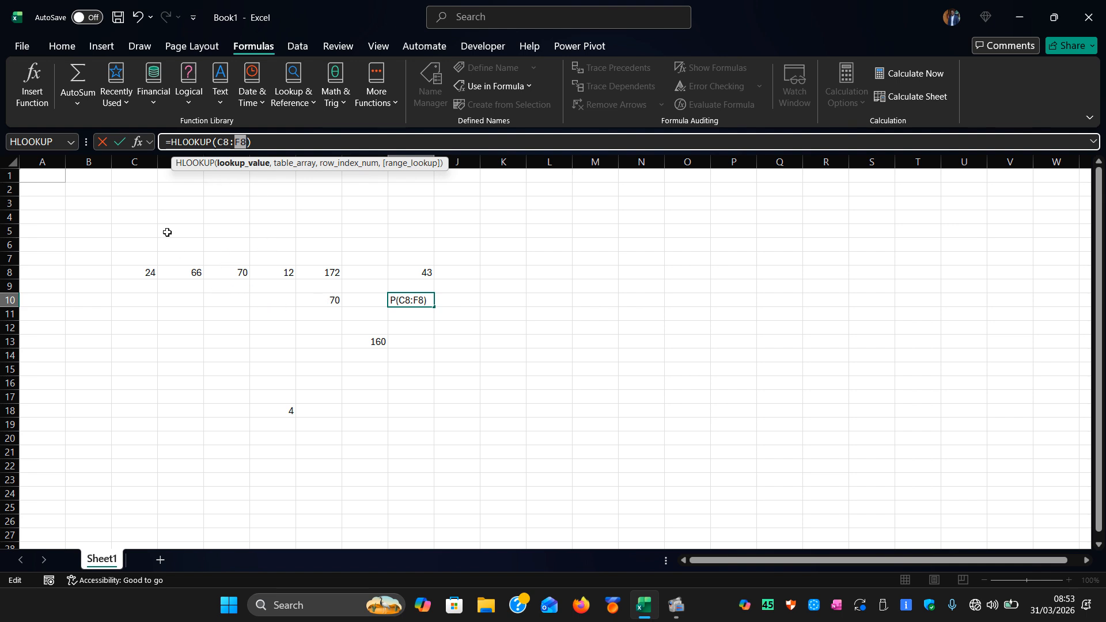
# Step: Change the range in the HLOOKUP formula to C8:C8 and try to enter the formula
pyautogui.click(144, 272)
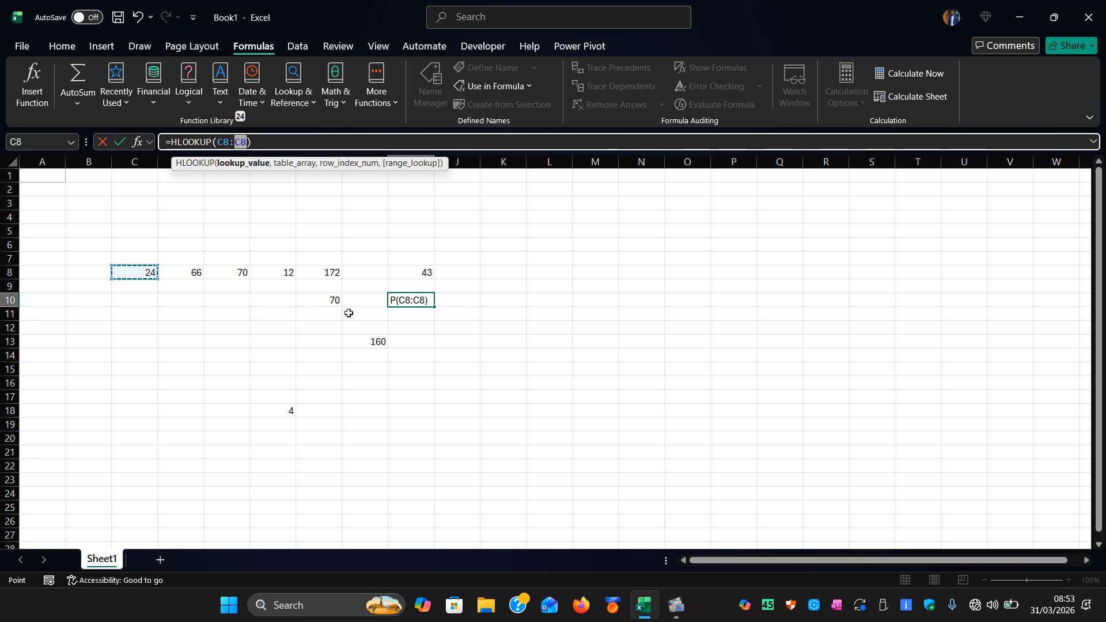
pyautogui.press('Return')
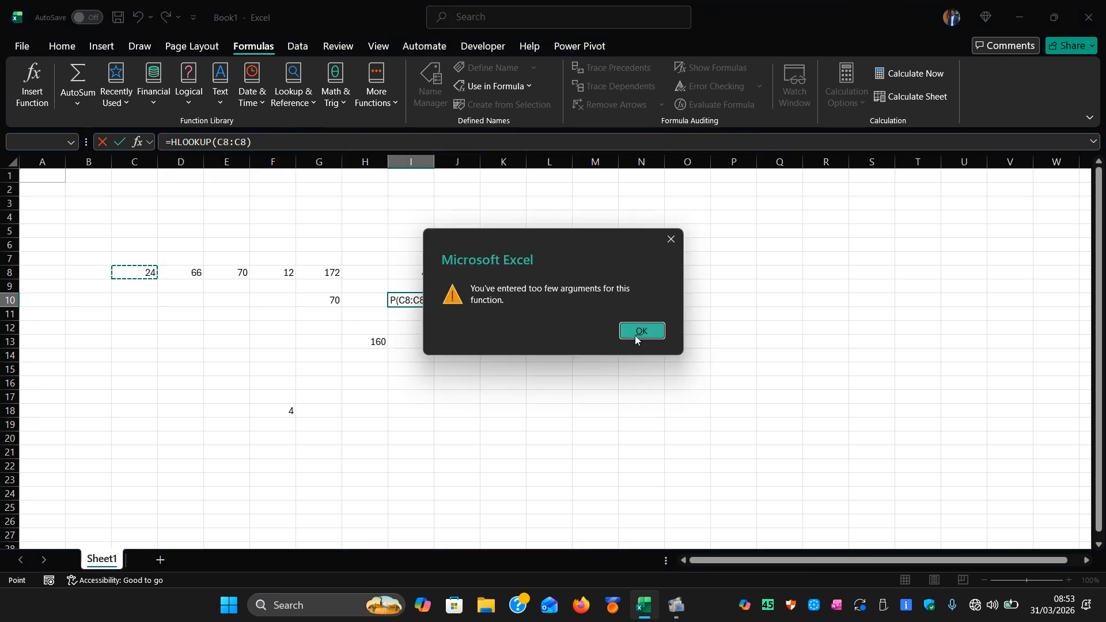
pyautogui.click(637, 332)
# Step: Change the range in the HLOOKUP formula to C8:E8 and try twice to enter the formula
pyautogui.click(422, 304)
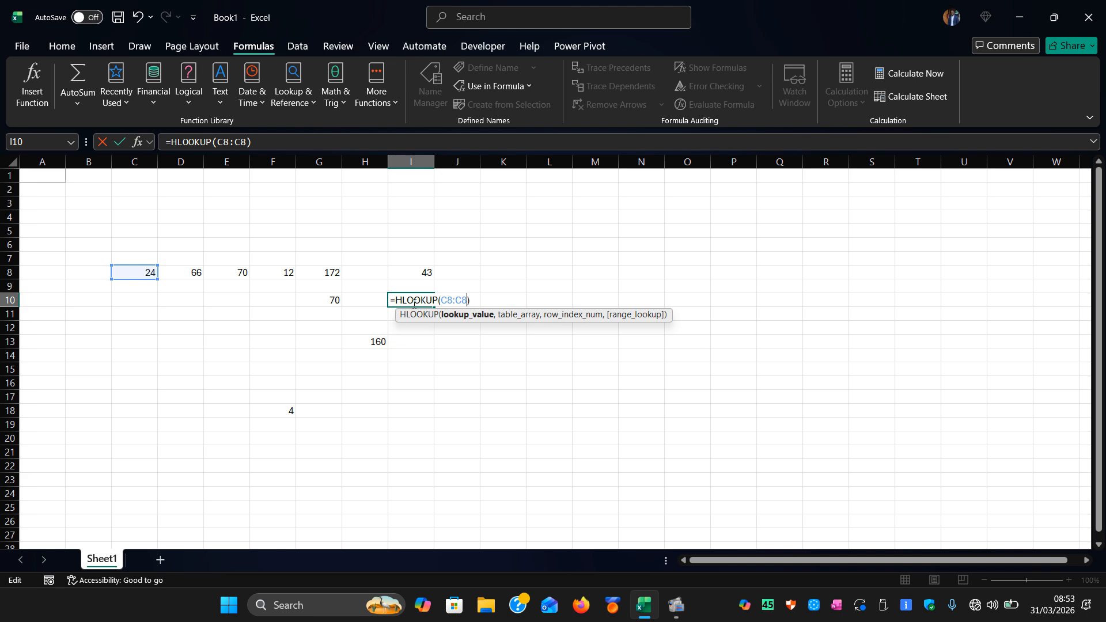
pyautogui.click(245, 142)
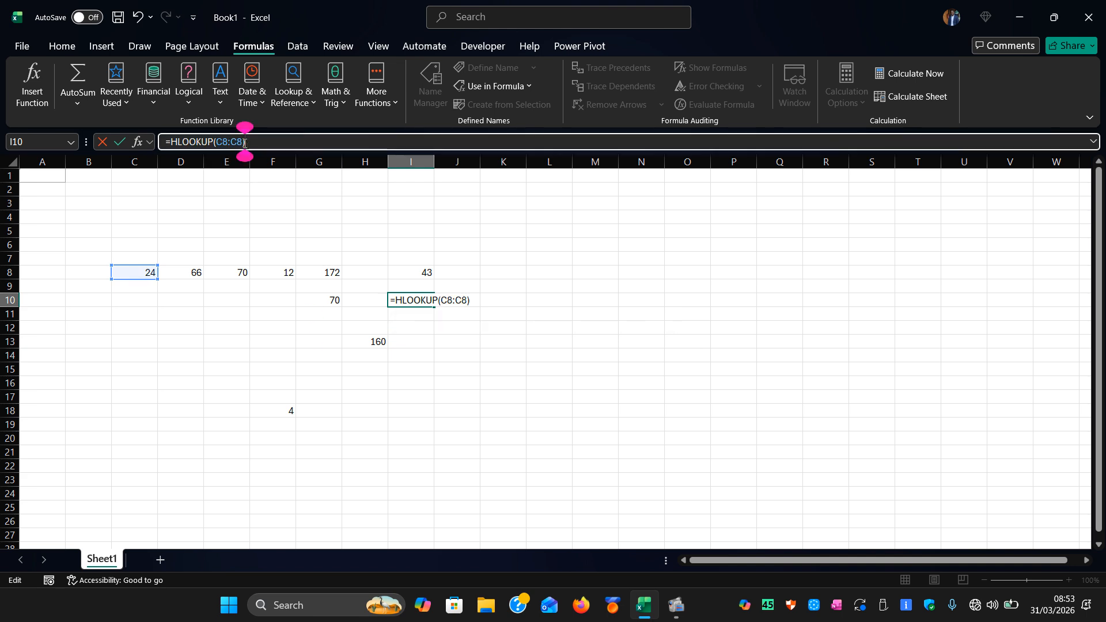
pyautogui.click(241, 142)
pyautogui.press('BackSpace')
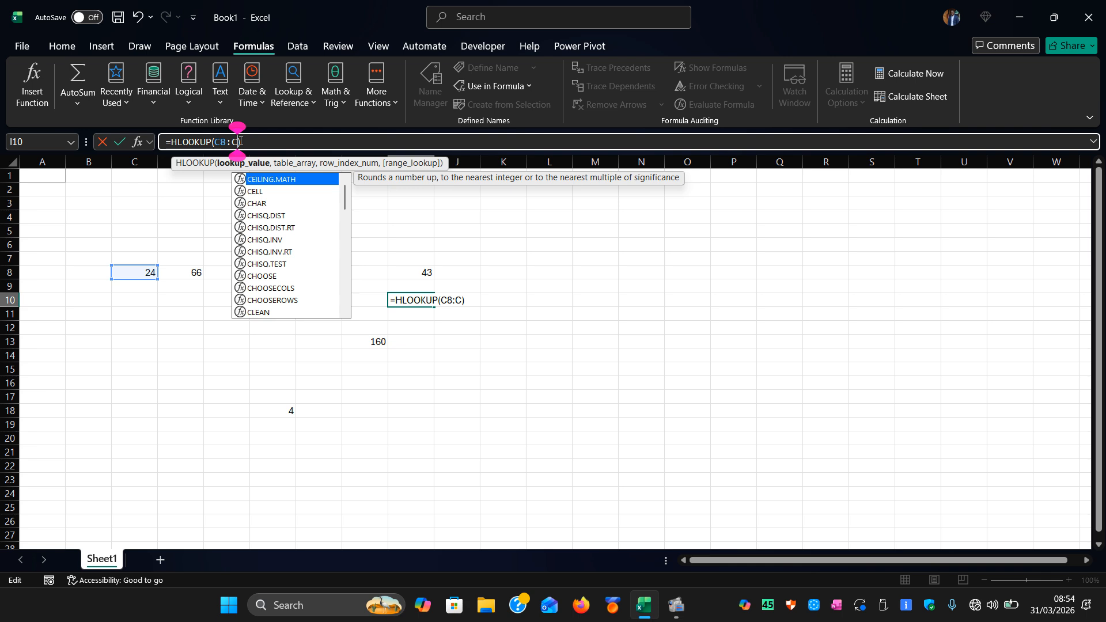
pyautogui.write('E')
pyautogui.press('BackSpace')
pyautogui.press('BackSpace')
pyautogui.write('E')
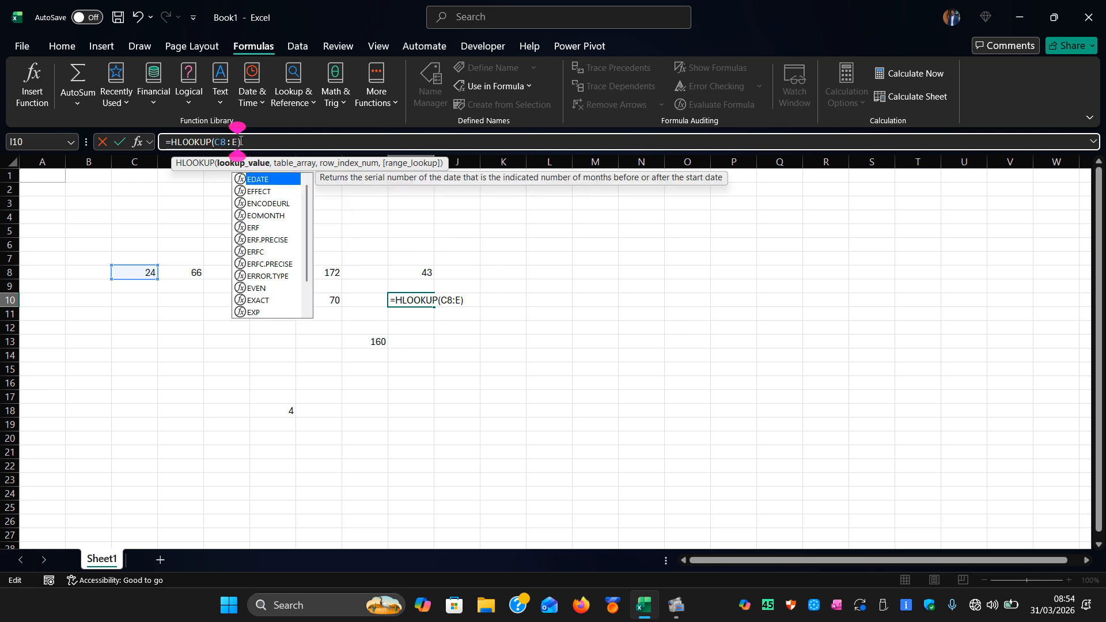
pyautogui.write('8')
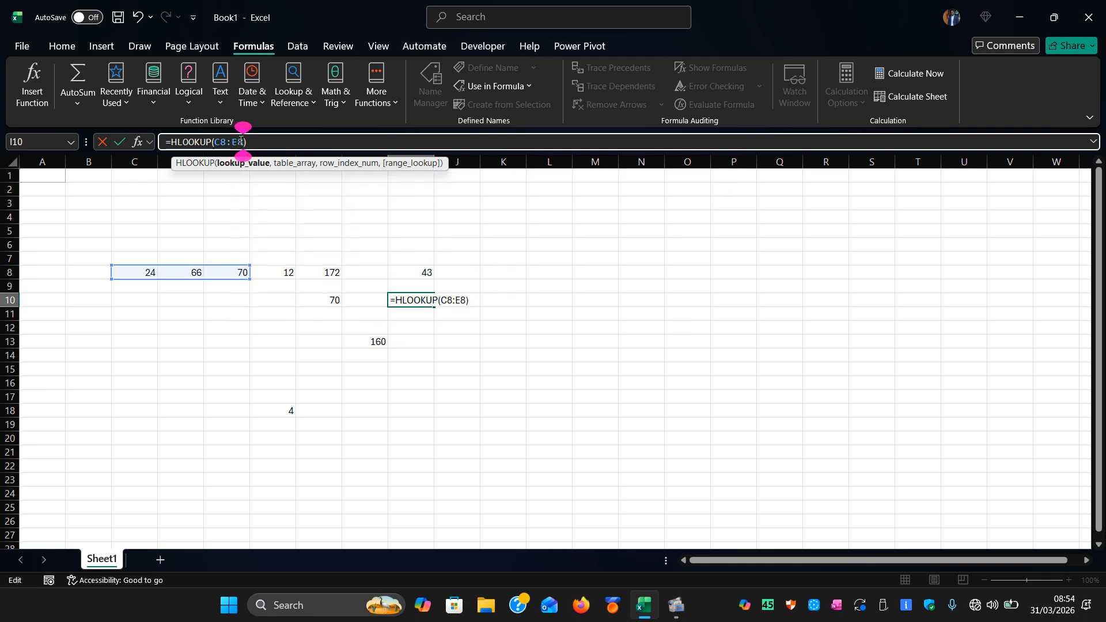
pyautogui.press('Return')
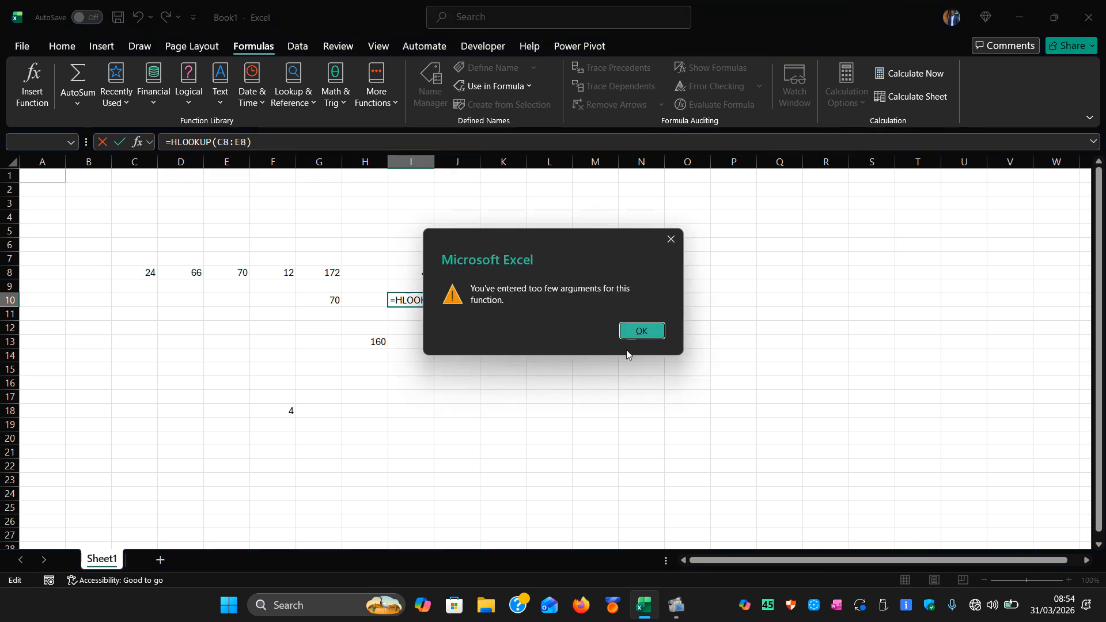
pyautogui.click(667, 244)
pyautogui.click(466, 300)
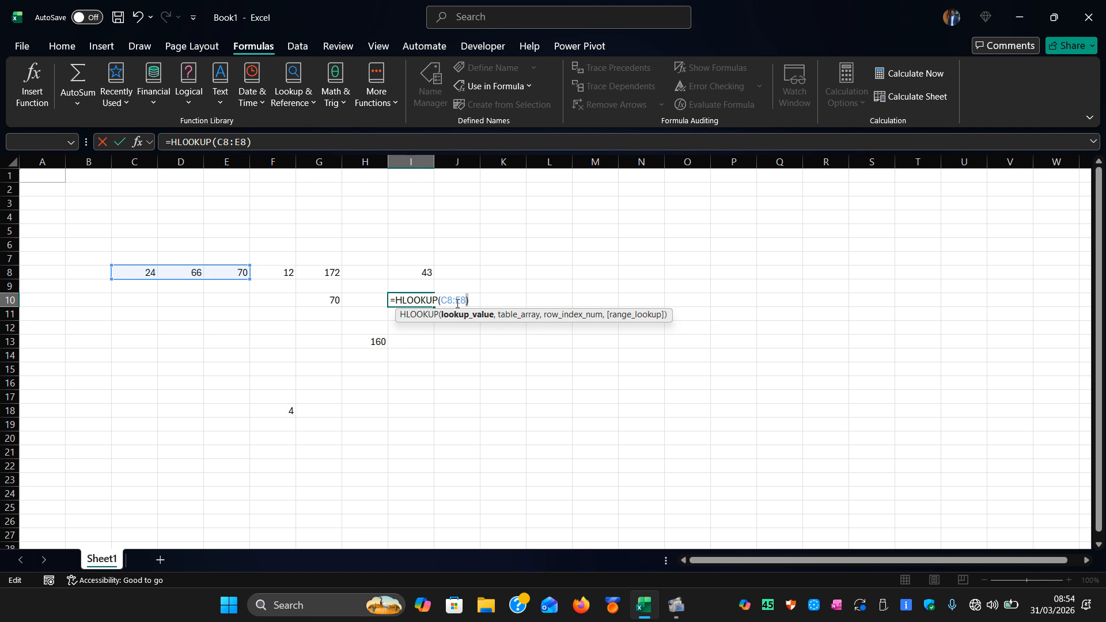
pyautogui.press('Return')
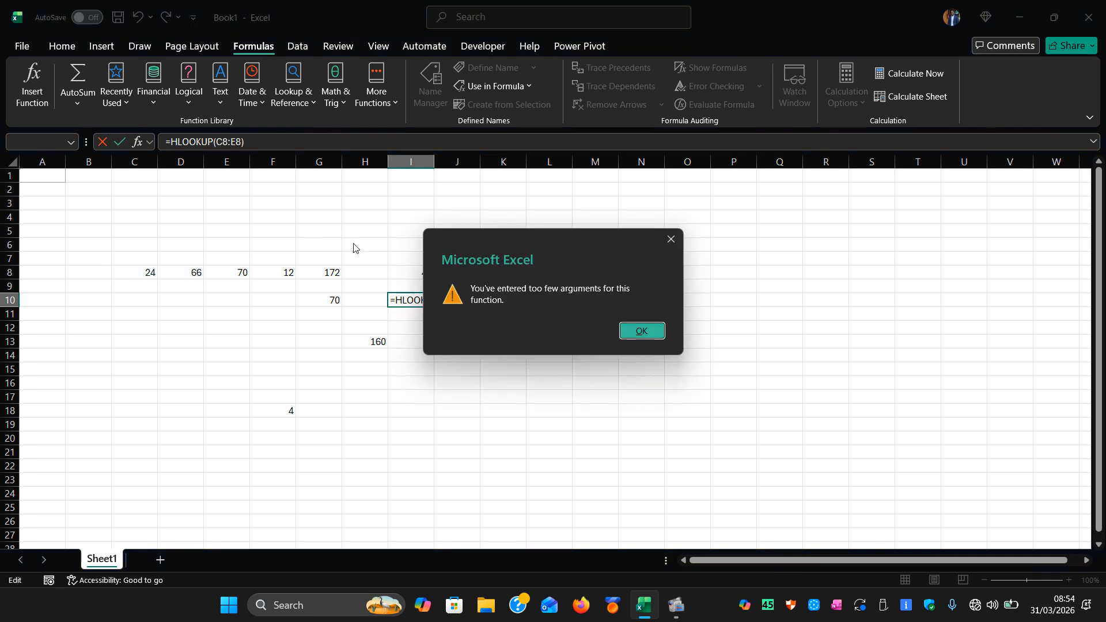
pyautogui.click(644, 332)
# Step: Delete the whole HLOOKUP formula from cell I10
pyautogui.click(469, 299)
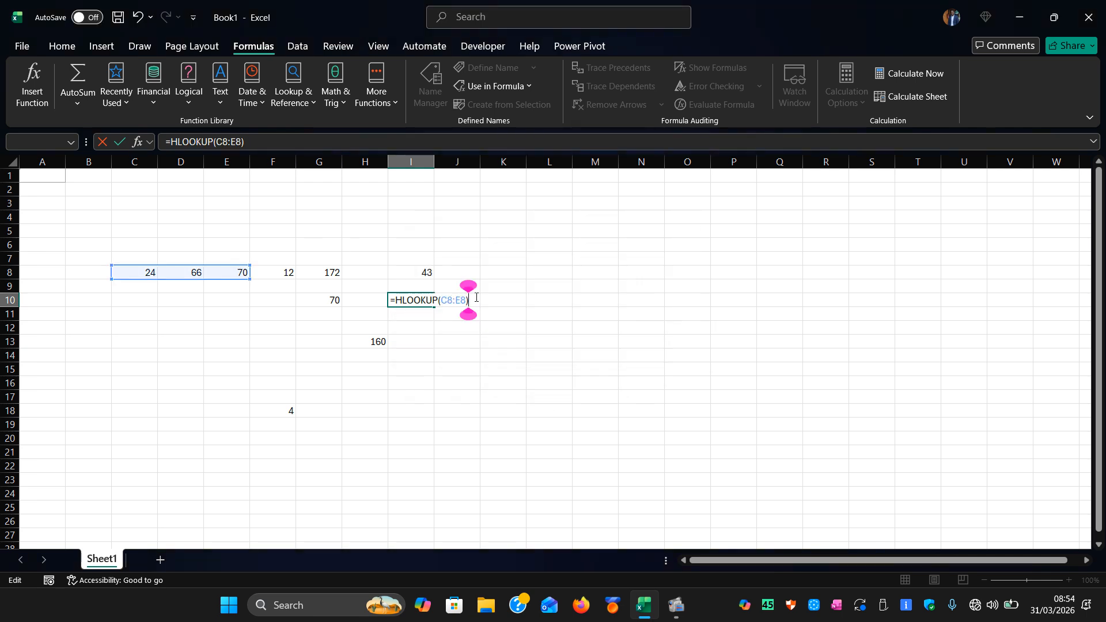
pyautogui.press('BackSpace')
pyautogui.press('BackSpace')
pyautogui.press('BackSpace')
pyautogui.press('BackSpace')
pyautogui.press('BackSpace')
pyautogui.press('BackSpace')
pyautogui.press('BackSpace')
pyautogui.press('BackSpace')
pyautogui.press('BackSpace')
pyautogui.press('BackSpace')
pyautogui.press('BackSpace')
pyautogui.press('BackSpace')
pyautogui.press('BackSpace')
pyautogui.press('BackSpace')
pyautogui.press('BackSpace')
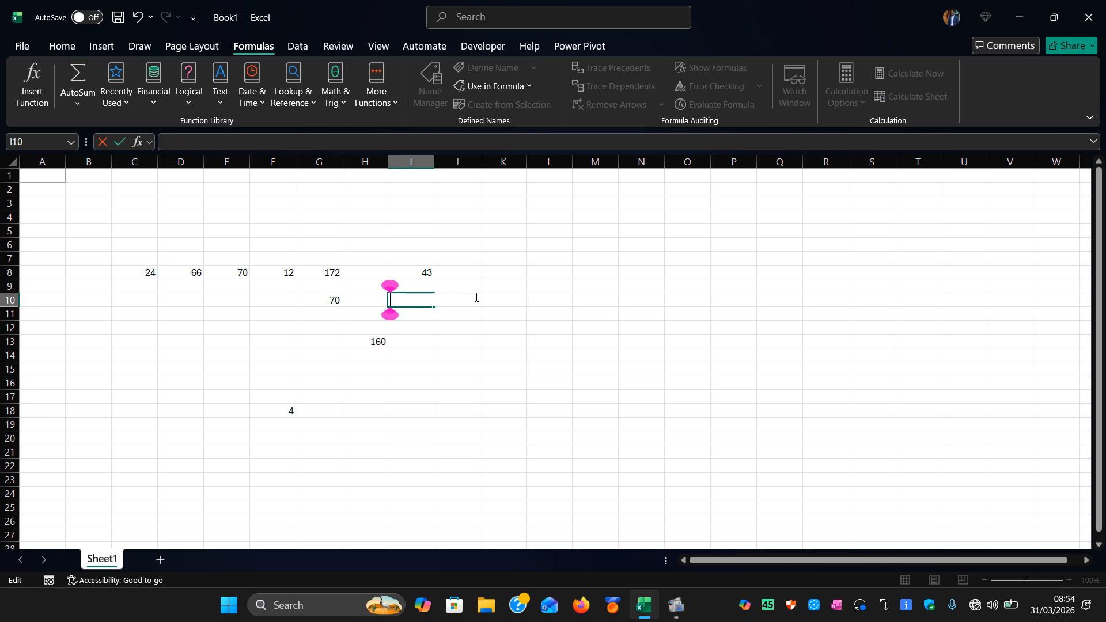
# Step: Start inserting the EFFECT function from the Financial category into cell G12
pyautogui.click(312, 329)
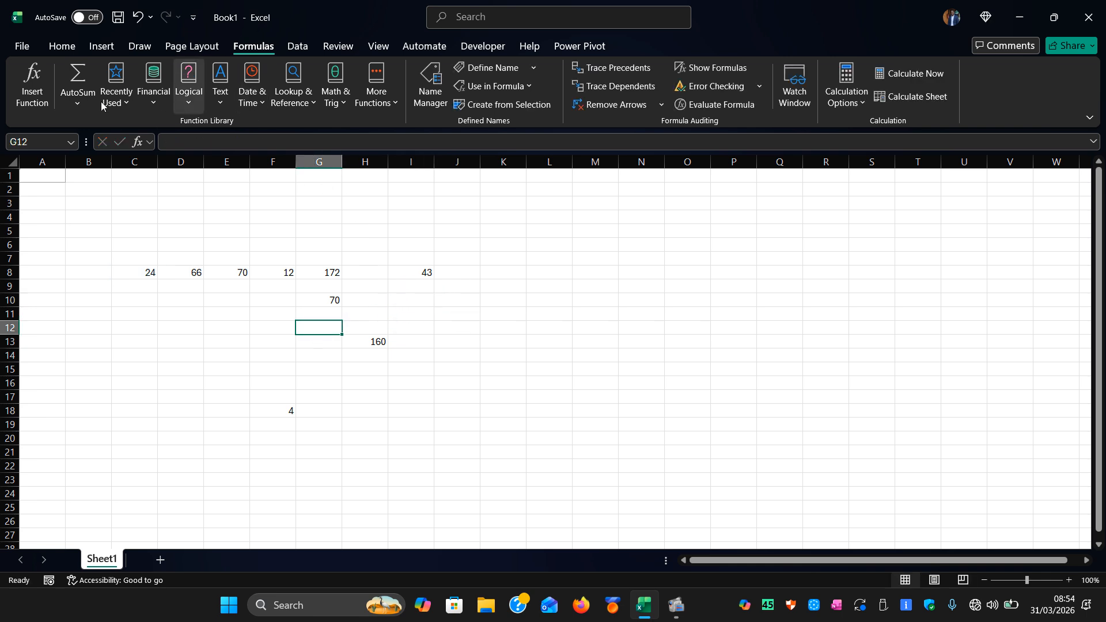
pyautogui.click(32, 86)
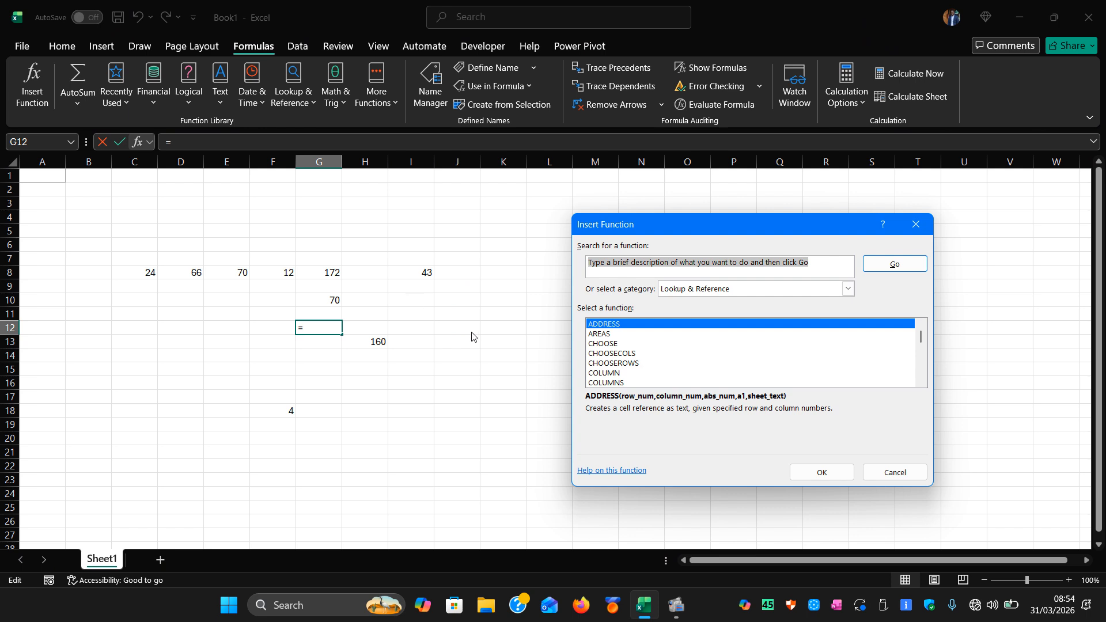
pyautogui.click(771, 289)
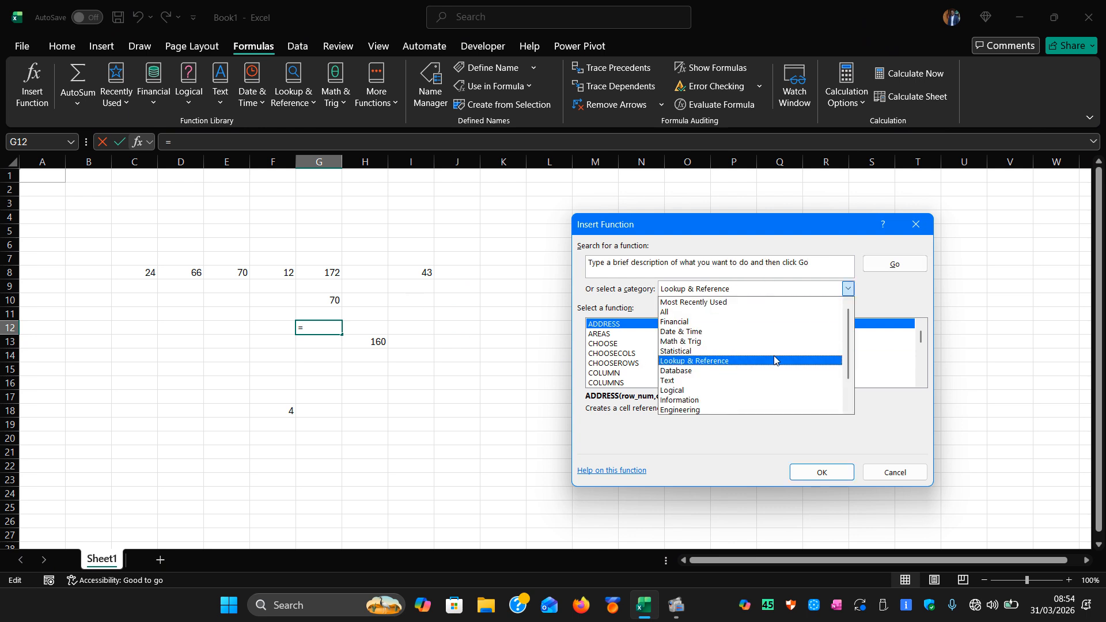
pyautogui.moveTo(845, 332); pyautogui.dragTo(840, 309)
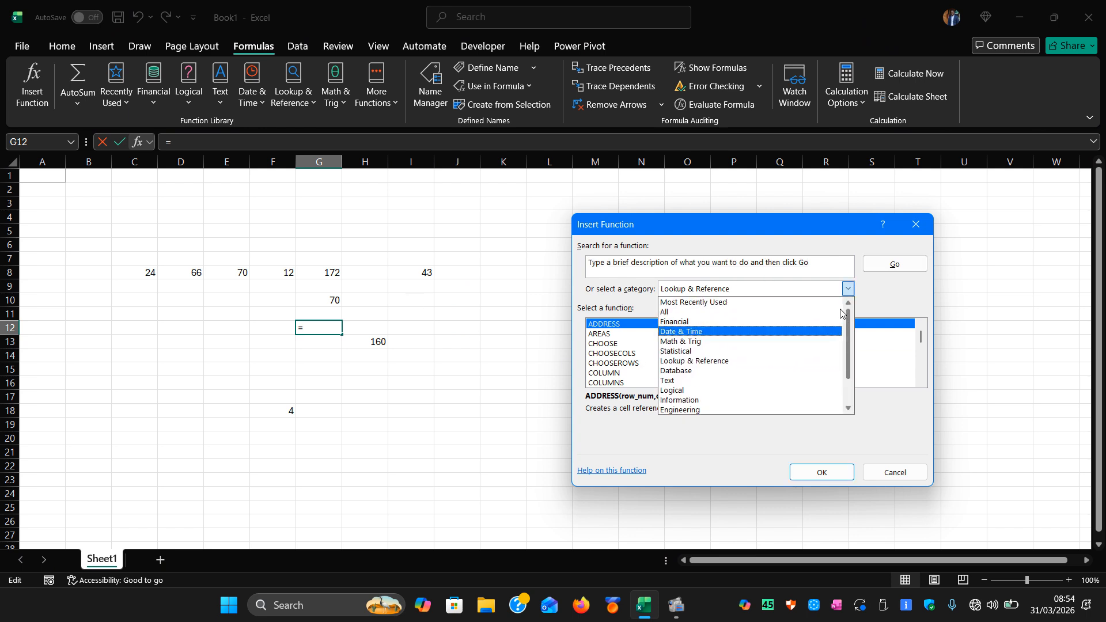
pyautogui.click(700, 323)
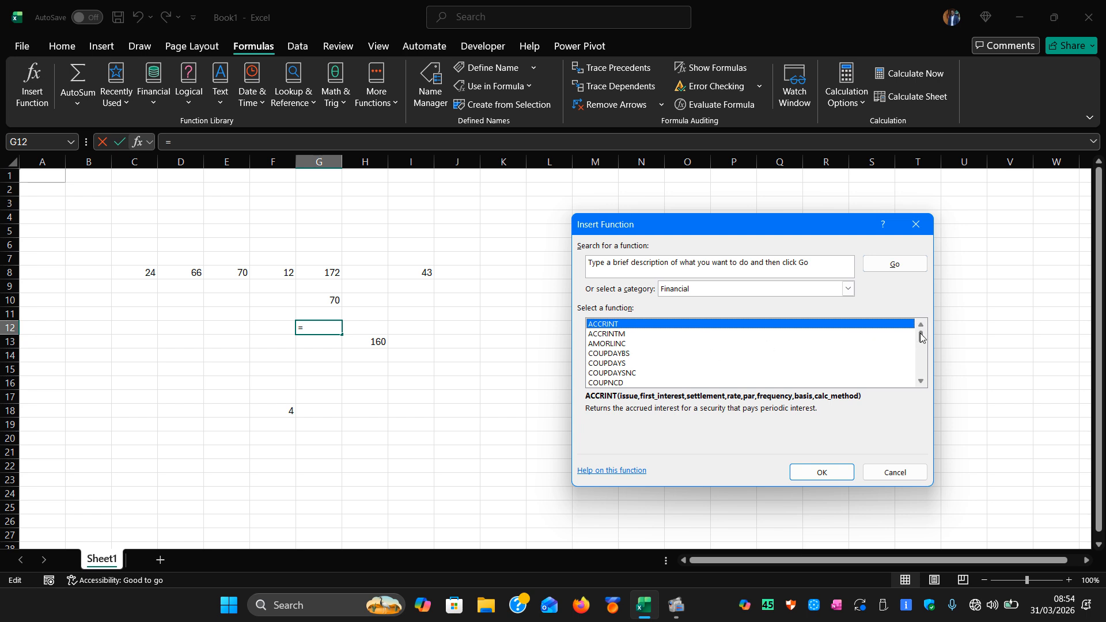
pyautogui.moveTo(920, 337); pyautogui.dragTo(923, 346)
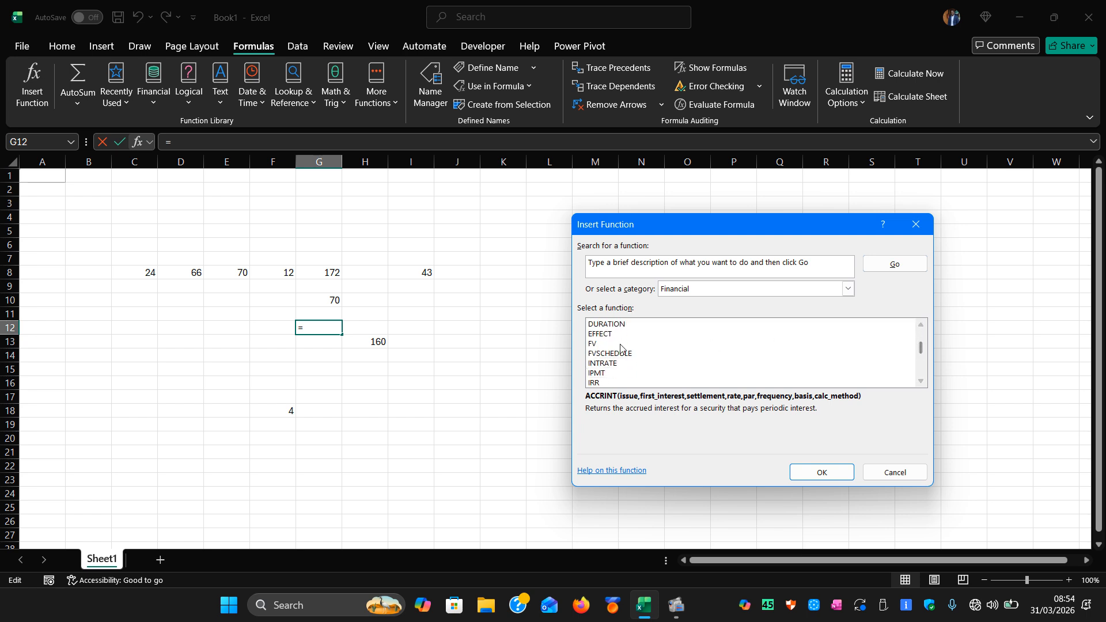
pyautogui.click(595, 334)
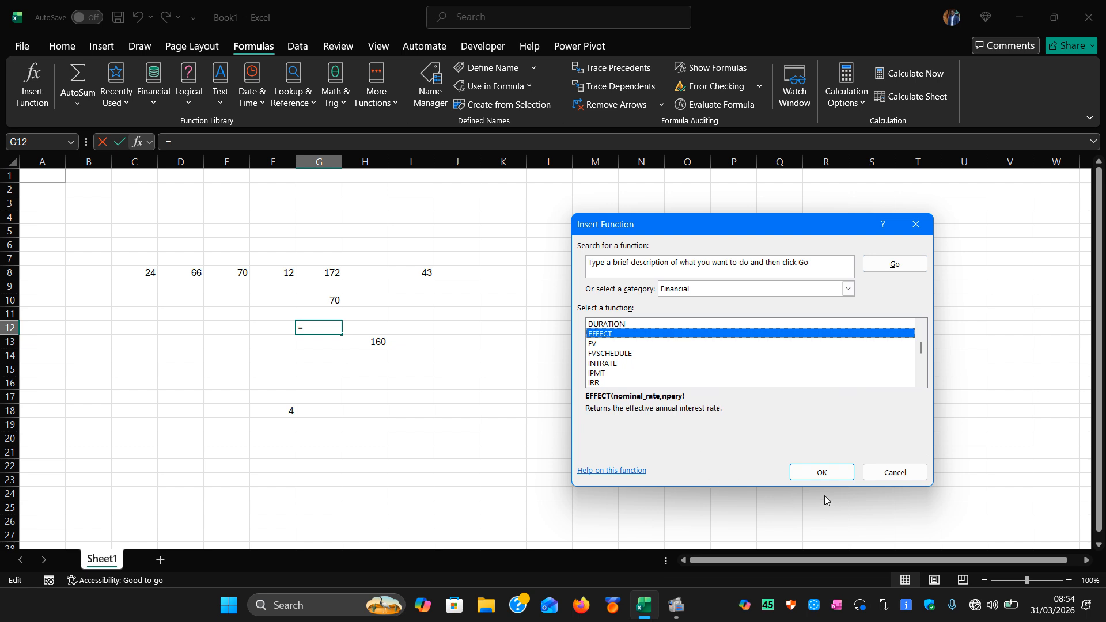
pyautogui.click(816, 471)
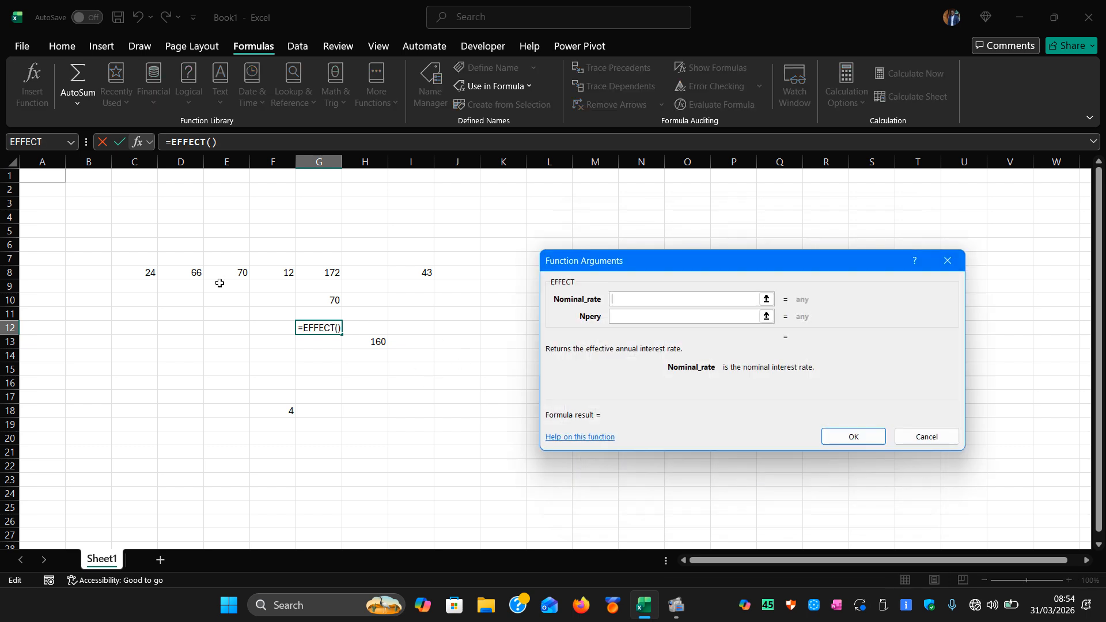
# Step: Set the Nominal_rate of EFFECT to C8:F8 and try to enter the function with Npery empty
pyautogui.moveTo(144, 272); pyautogui.dragTo(256, 268)
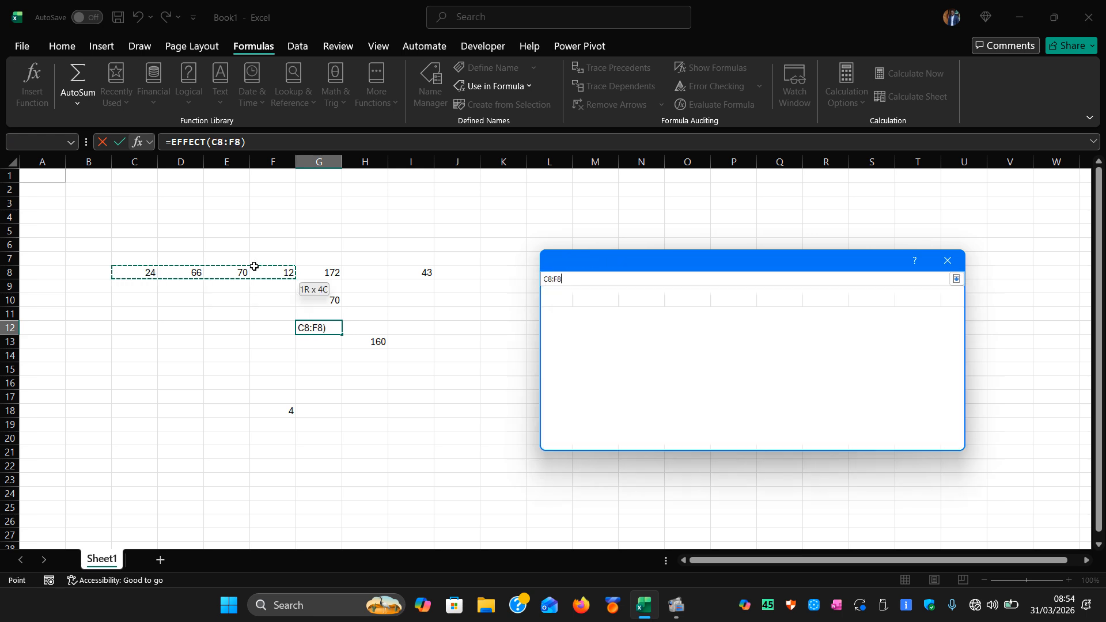
pyautogui.click(850, 438)
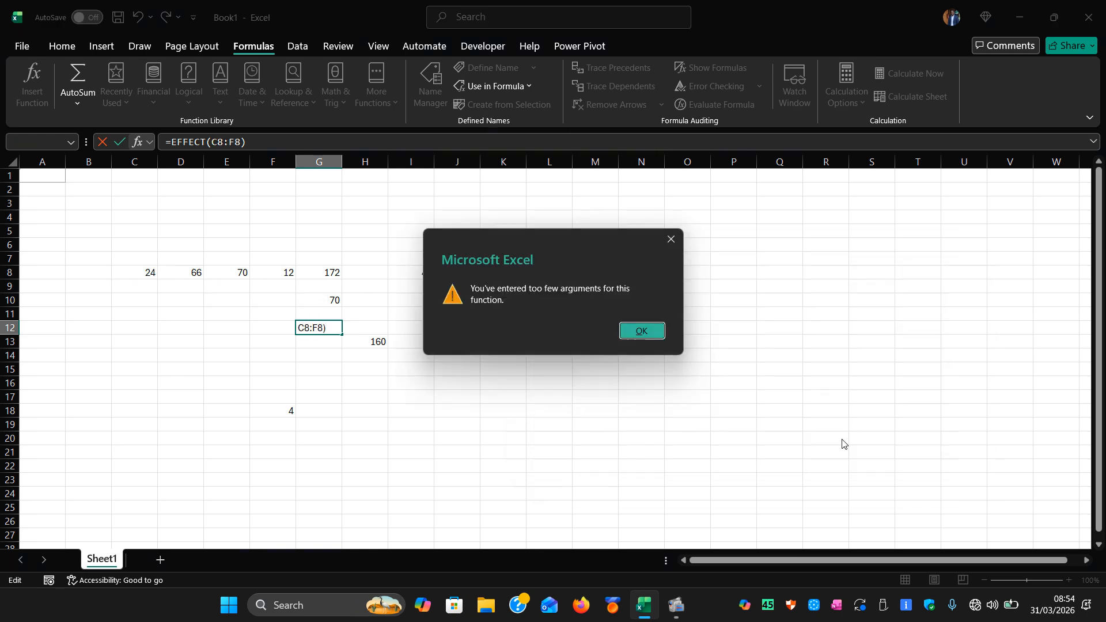
pyautogui.click(641, 331)
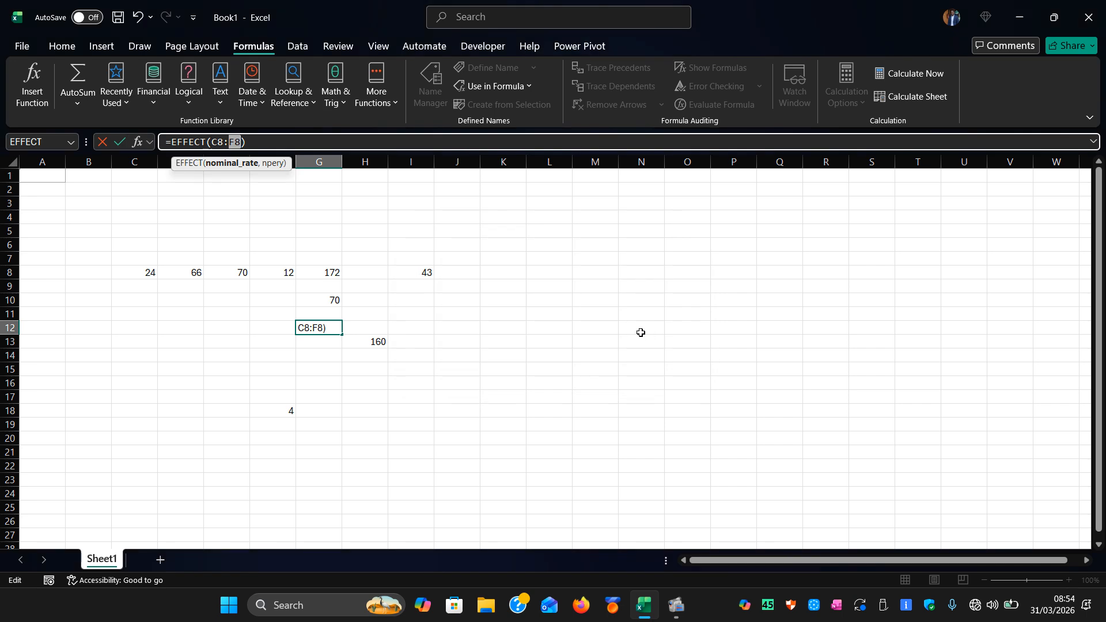
# Step: Remove the EFFECT function from the formula in G12, keeping only the equals sign
pyautogui.click(314, 327)
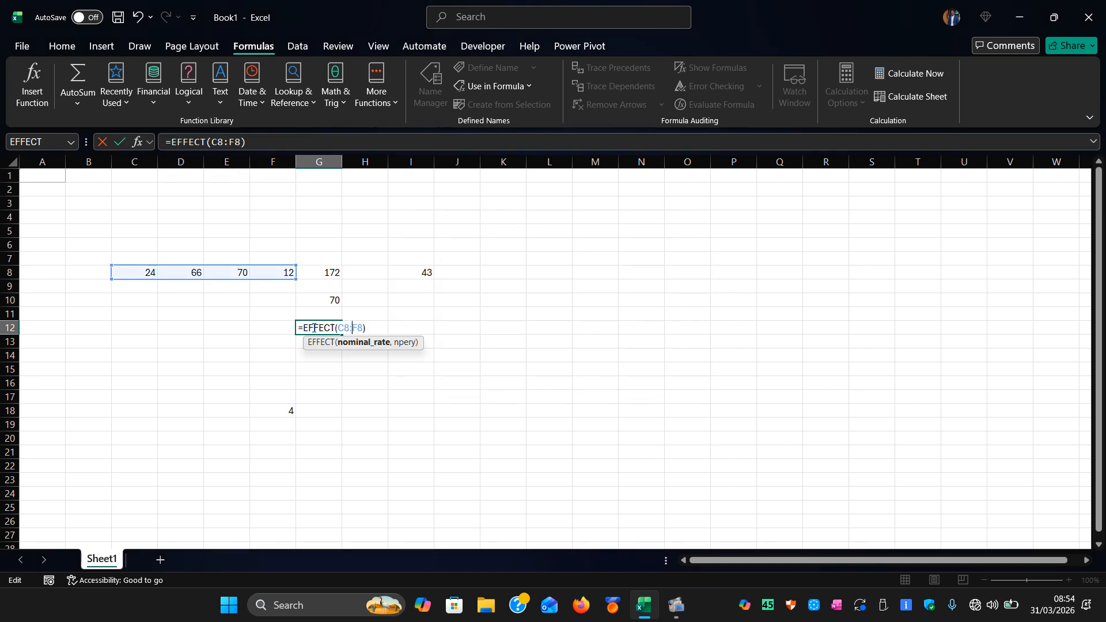
pyautogui.click(351, 343)
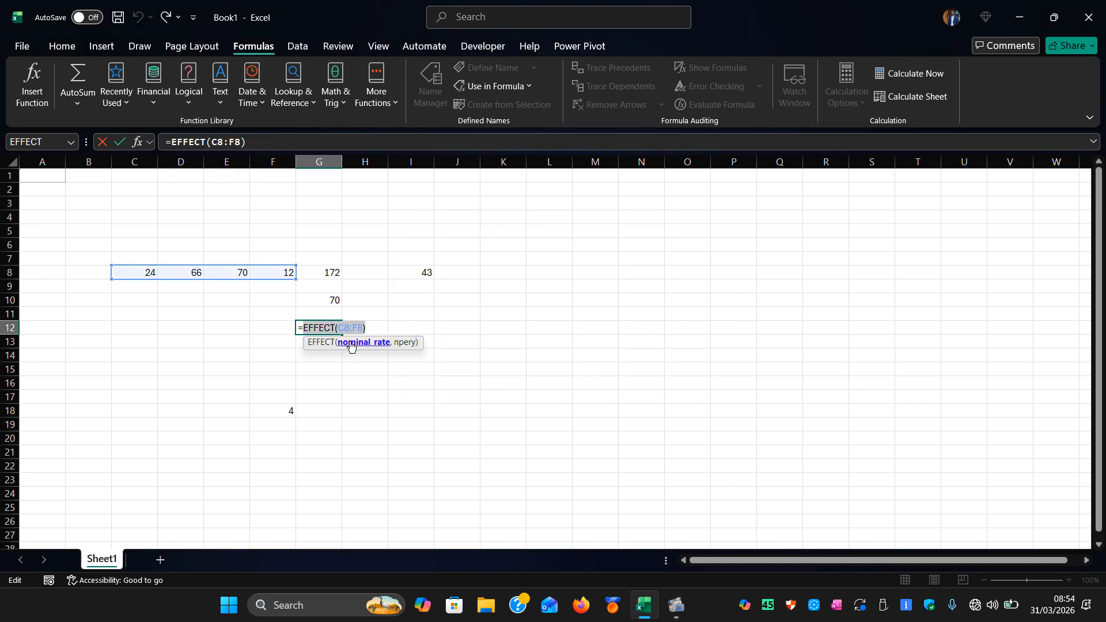
pyautogui.press('BackSpace')
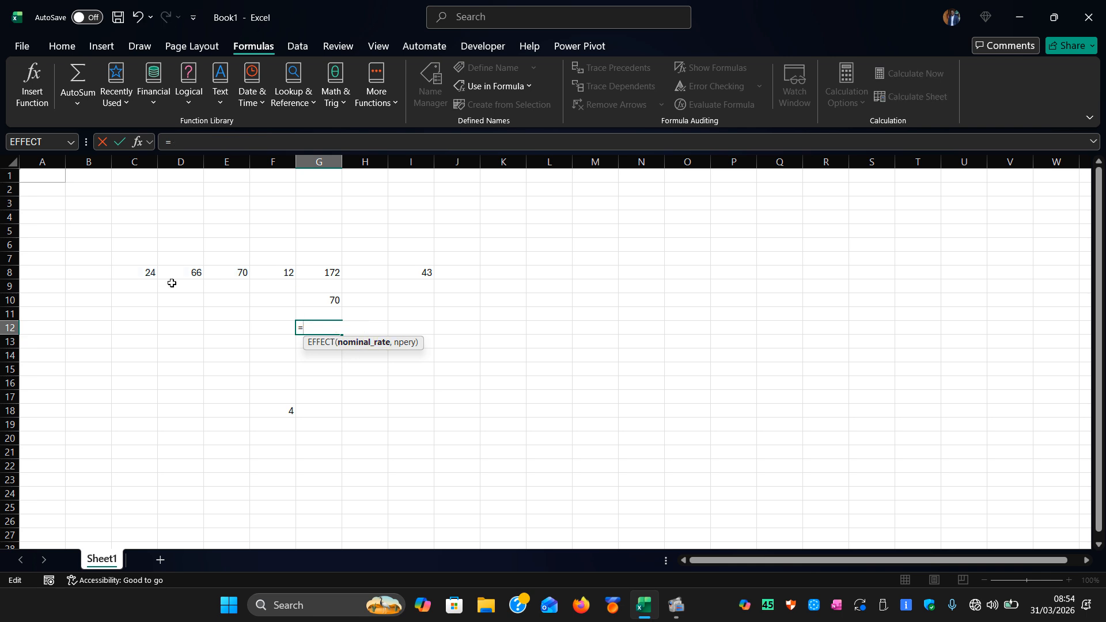
# Step: Insert the CHAR function from the Text category into cell G12 with C8:D8 as its Number argument
pyautogui.click(32, 86)
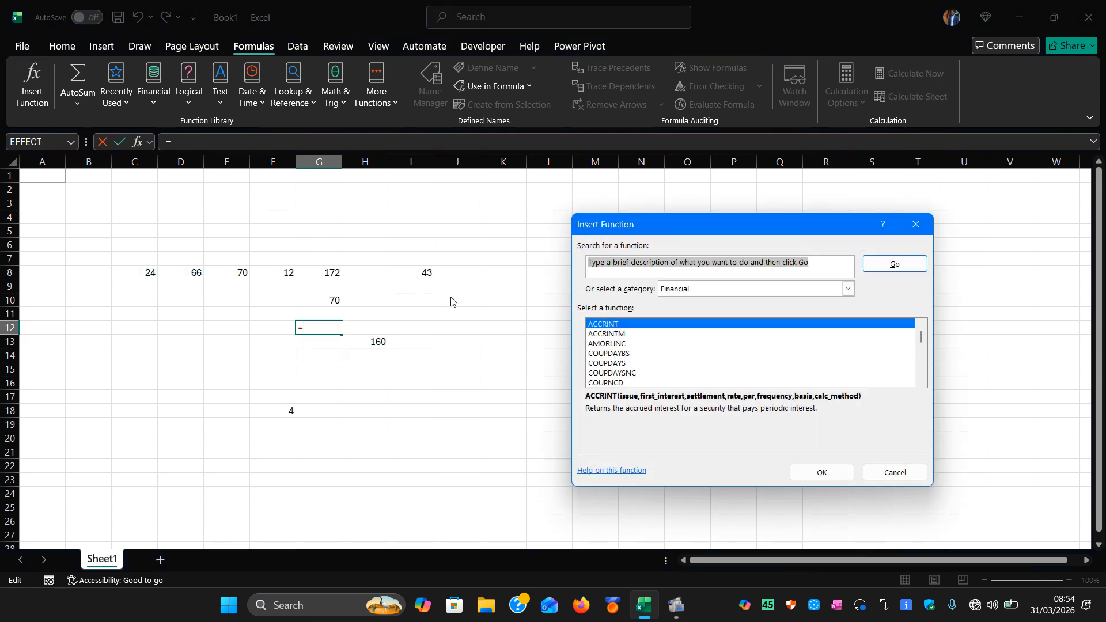
pyautogui.click(842, 290)
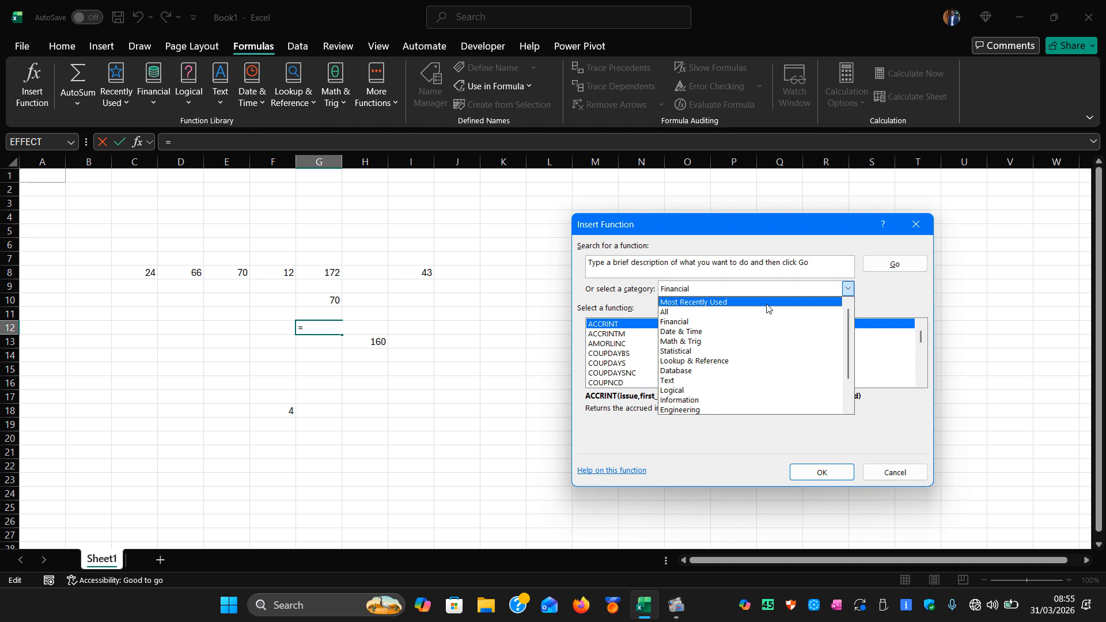
pyautogui.click(671, 380)
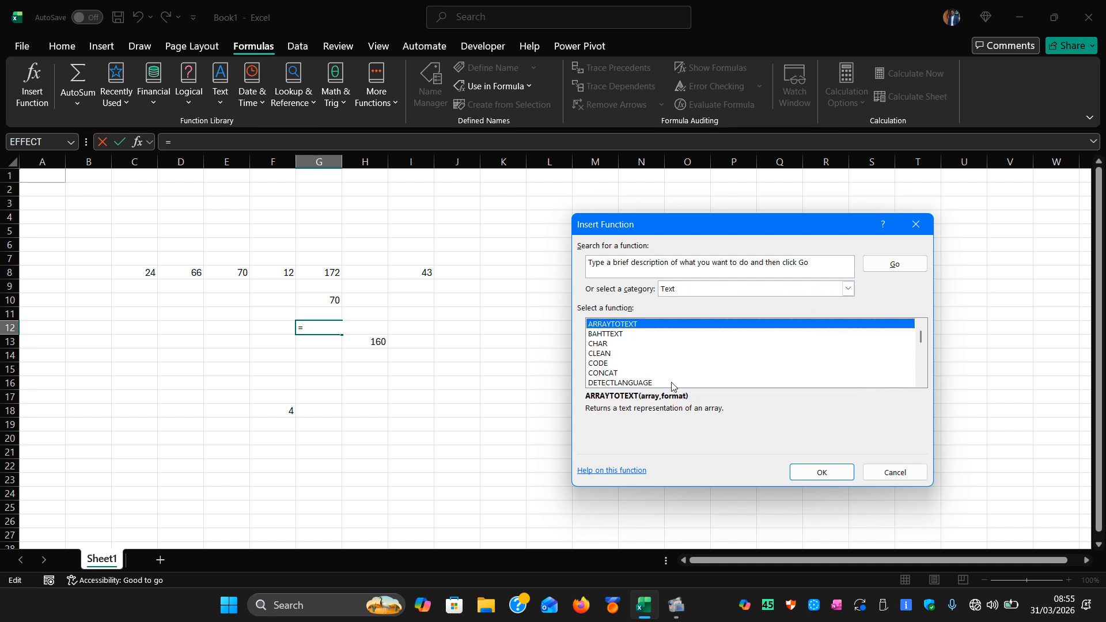
pyautogui.click(616, 346)
pyautogui.click(822, 472)
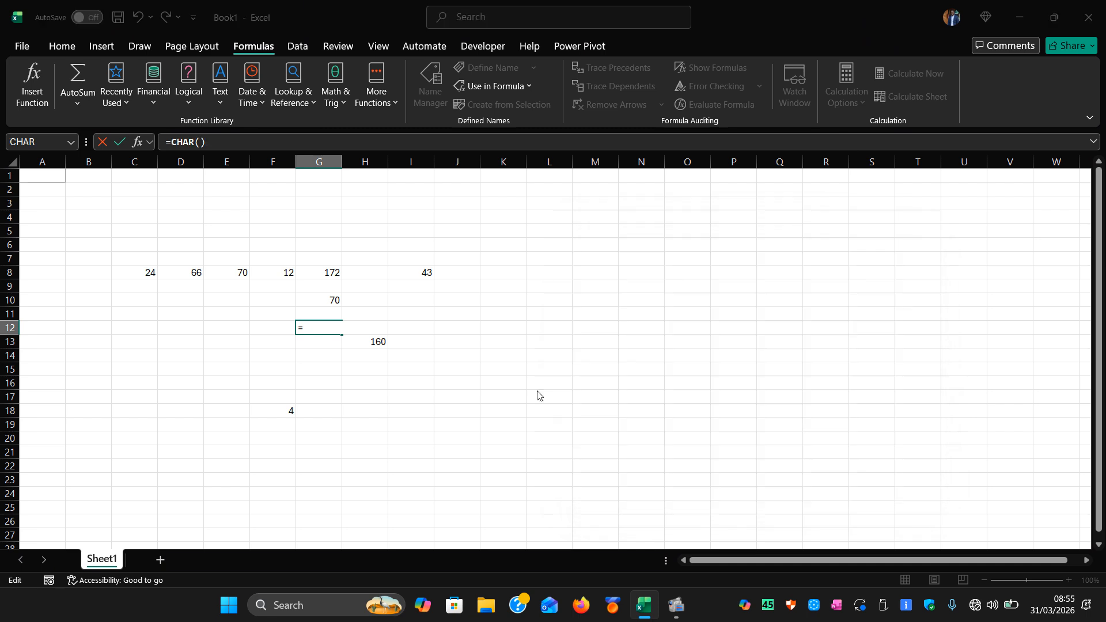
pyautogui.click(144, 274)
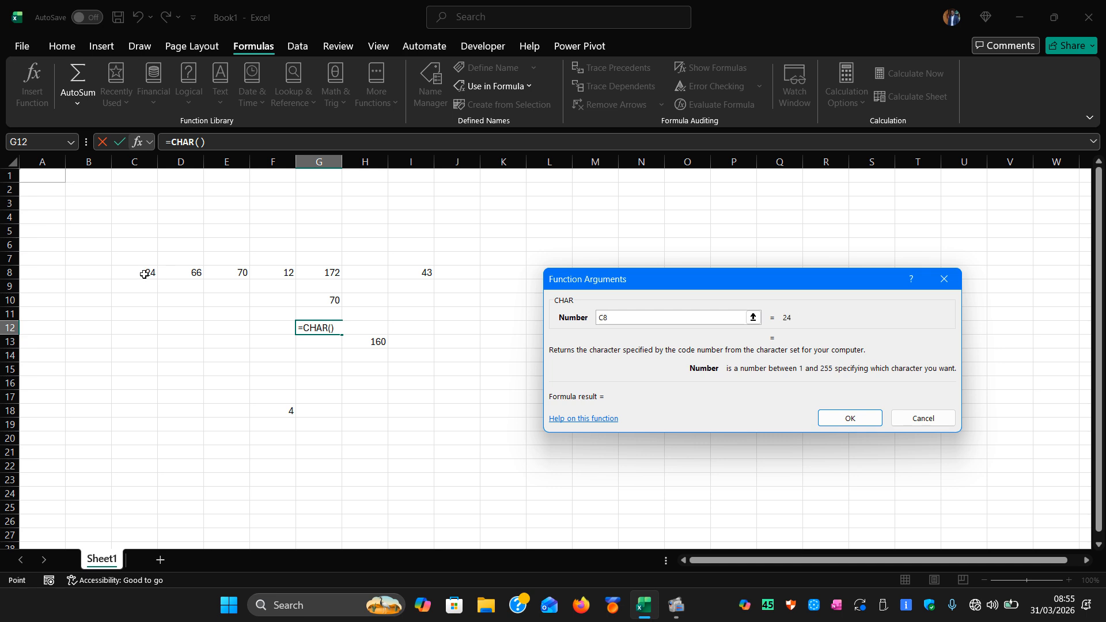
pyautogui.moveTo(144, 274); pyautogui.dragTo(196, 272)
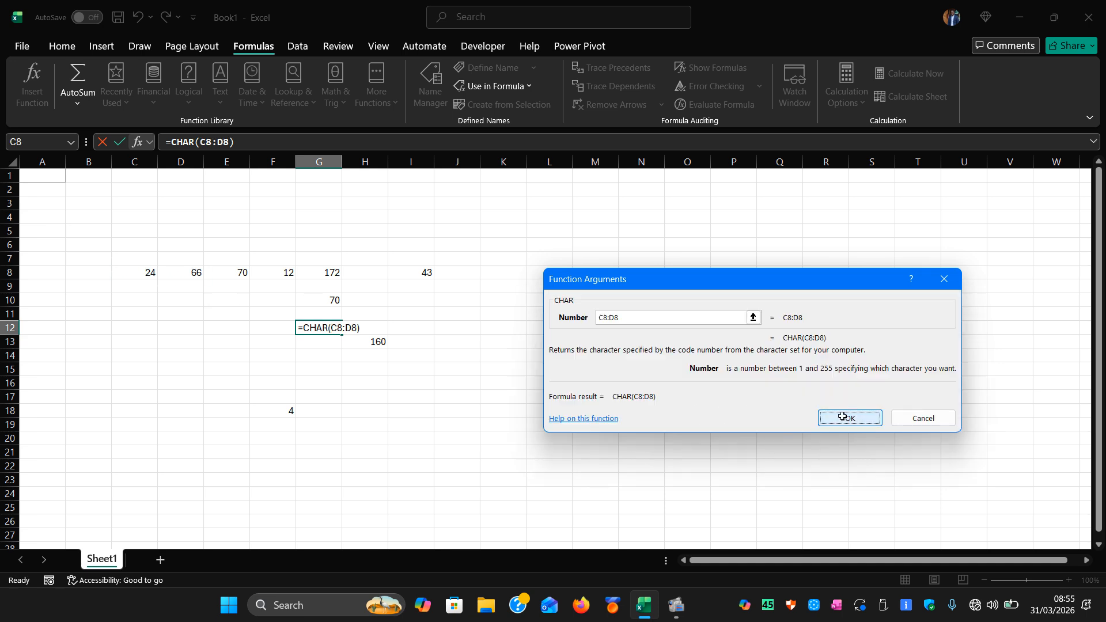
pyautogui.click(842, 416)
# Step: Examine the CHAR results and their formula in cells G12 and H12
pyautogui.click(438, 327)
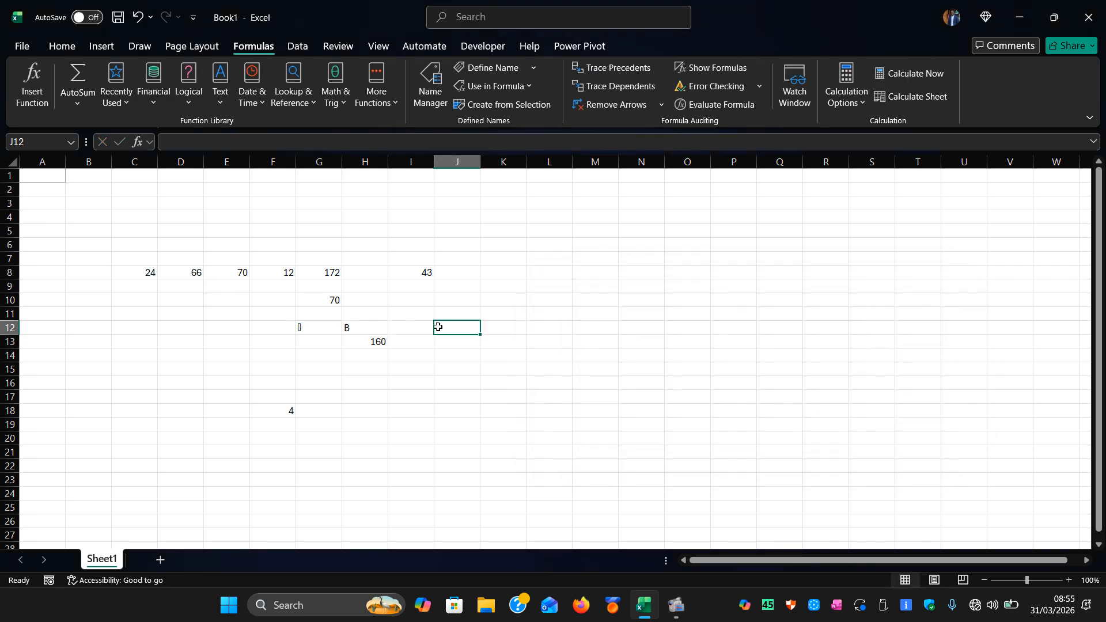
pyautogui.click(328, 331)
pyautogui.click(356, 325)
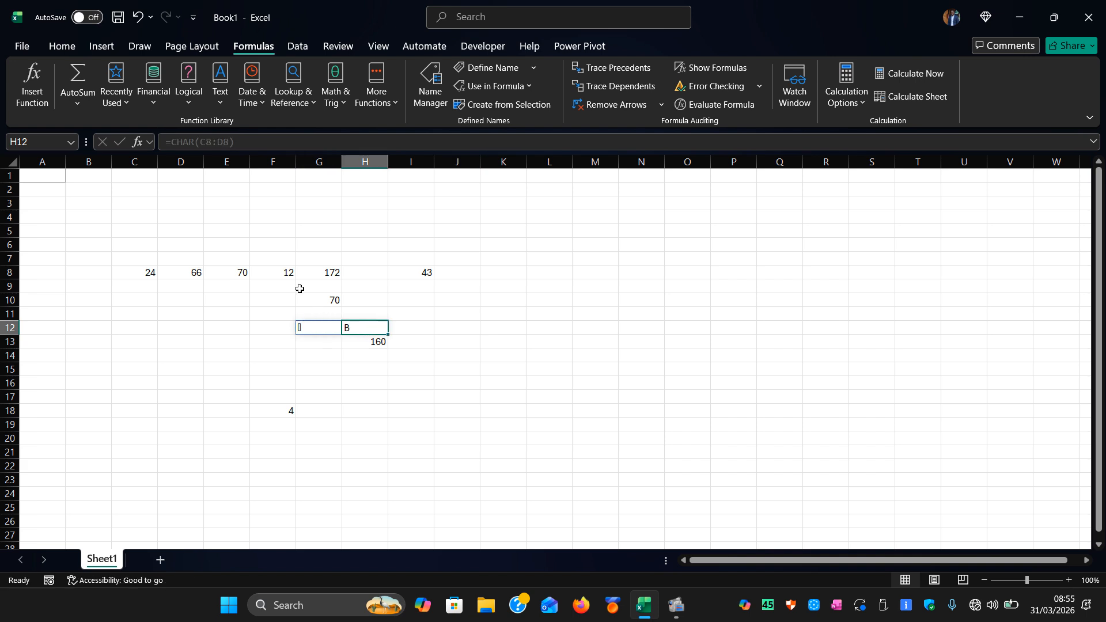
pyautogui.click(301, 329)
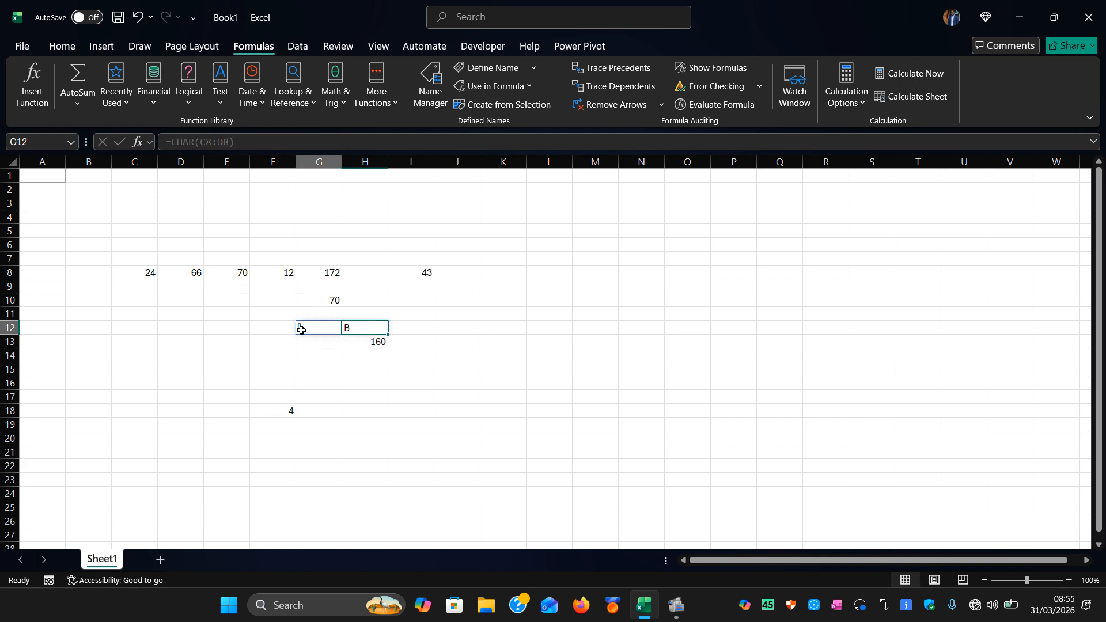
pyautogui.moveTo(361, 329); pyautogui.dragTo(229, 326)
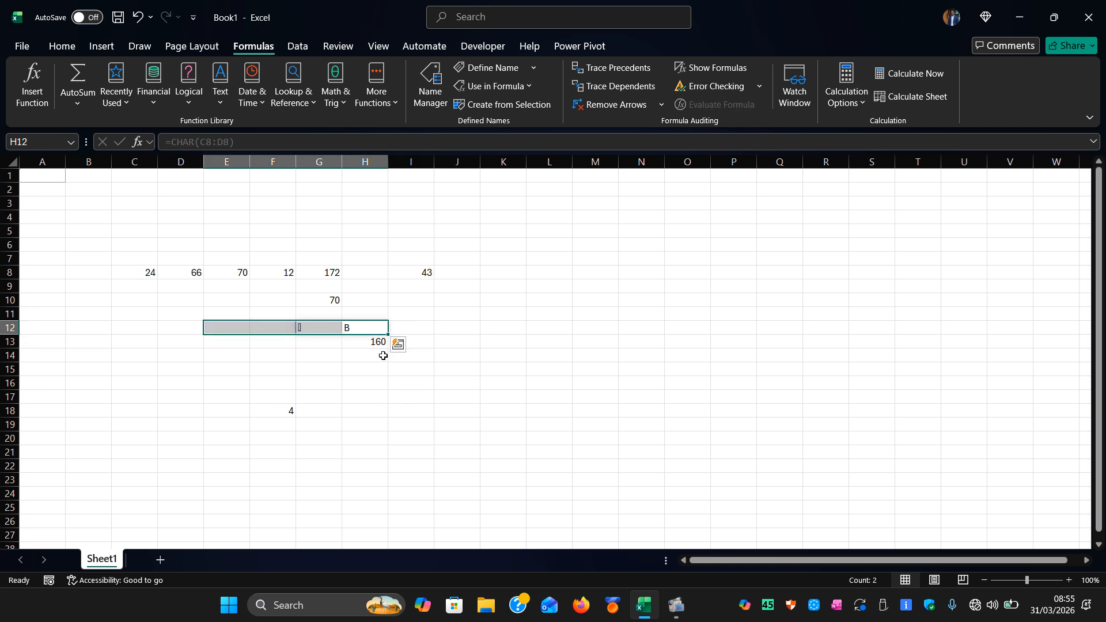
pyautogui.click(429, 424)
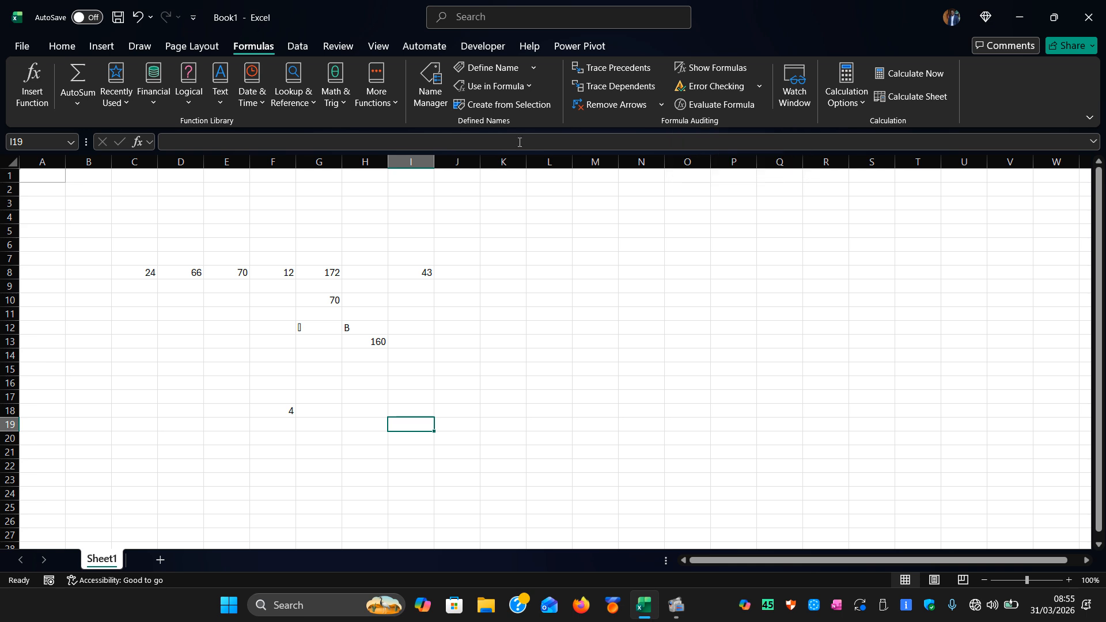
# Step: Try to enter the deliberately faulty formula =(C8+D8,.E8) in cell K8
pyautogui.click(502, 274)
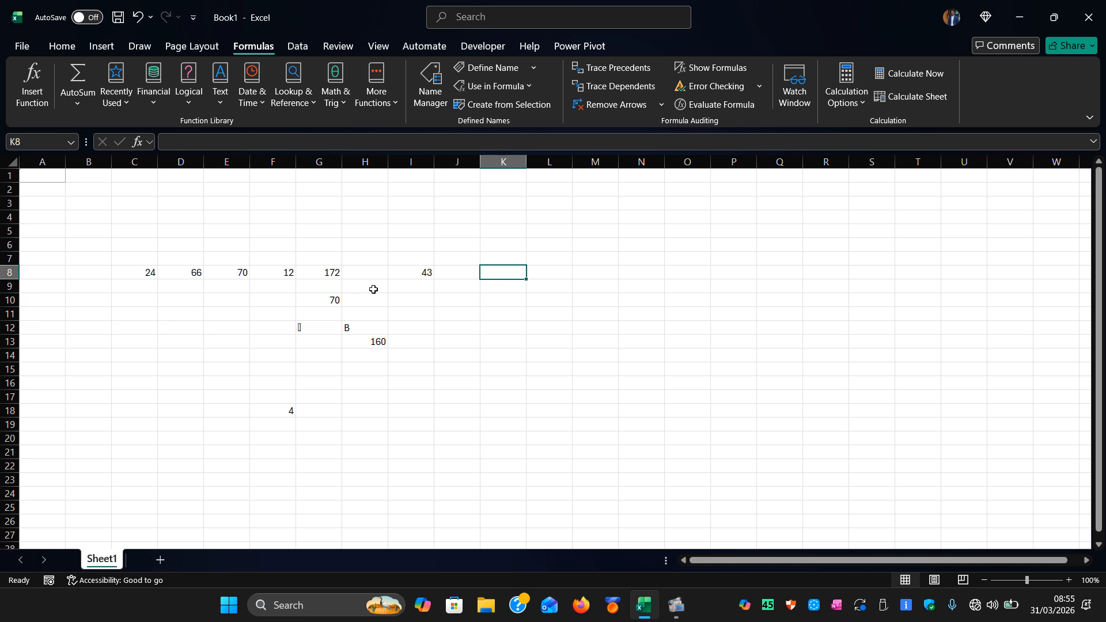
pyautogui.write('=')
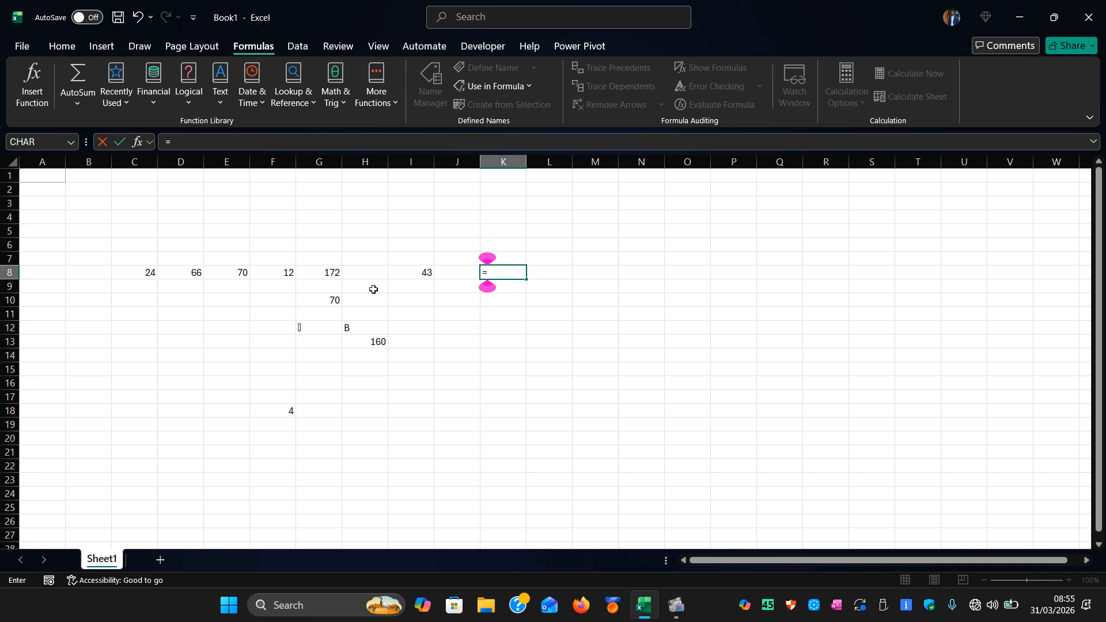
pyautogui.write('(')
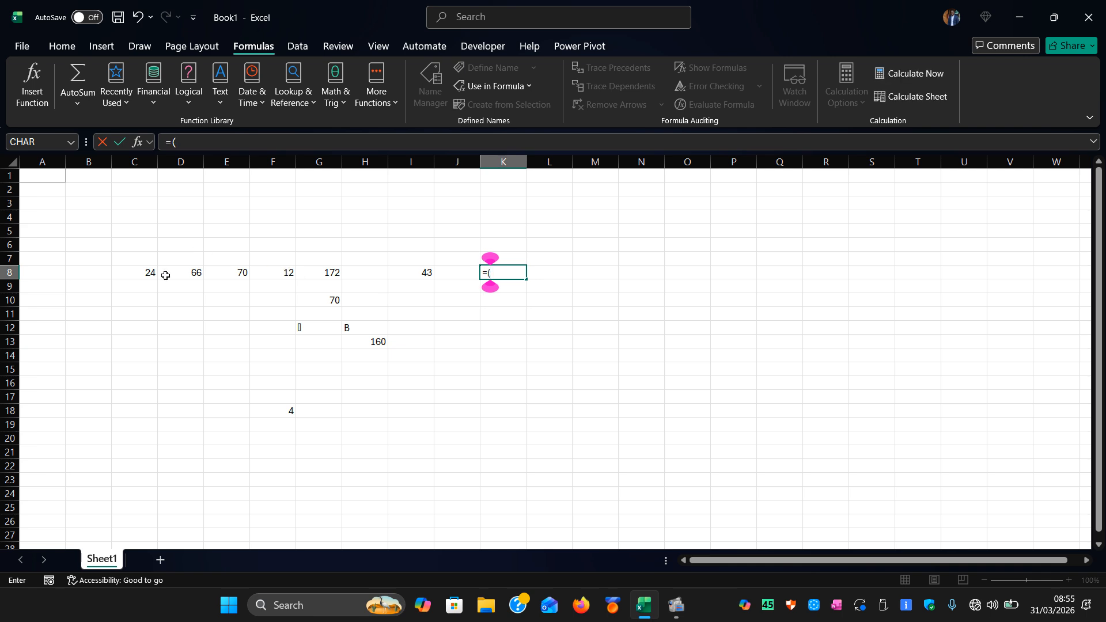
pyautogui.click(139, 276)
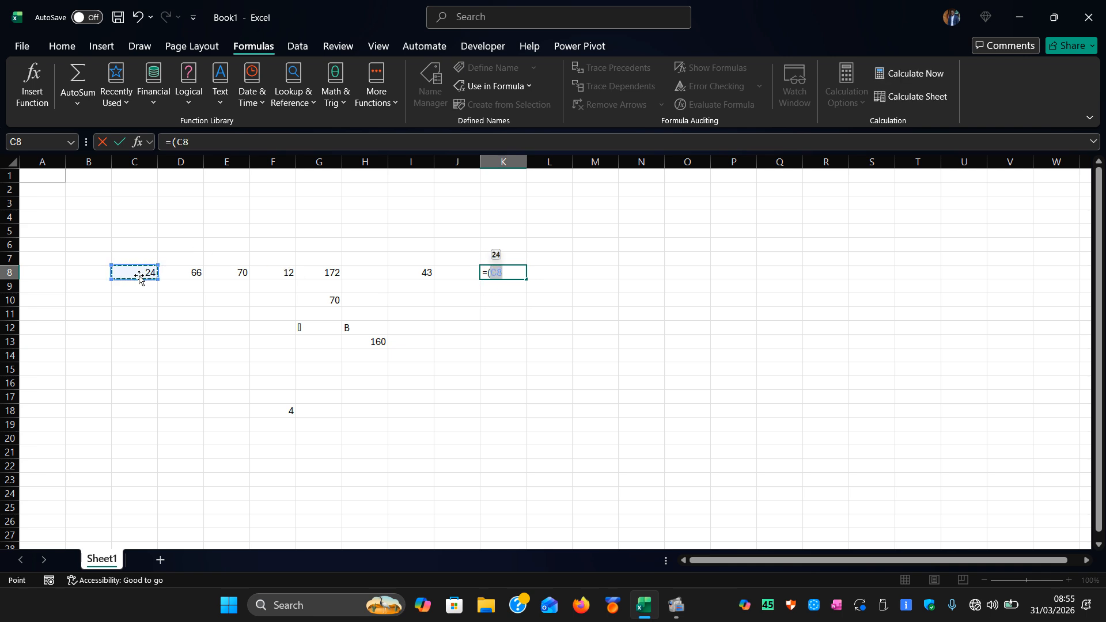
pyautogui.write('+')
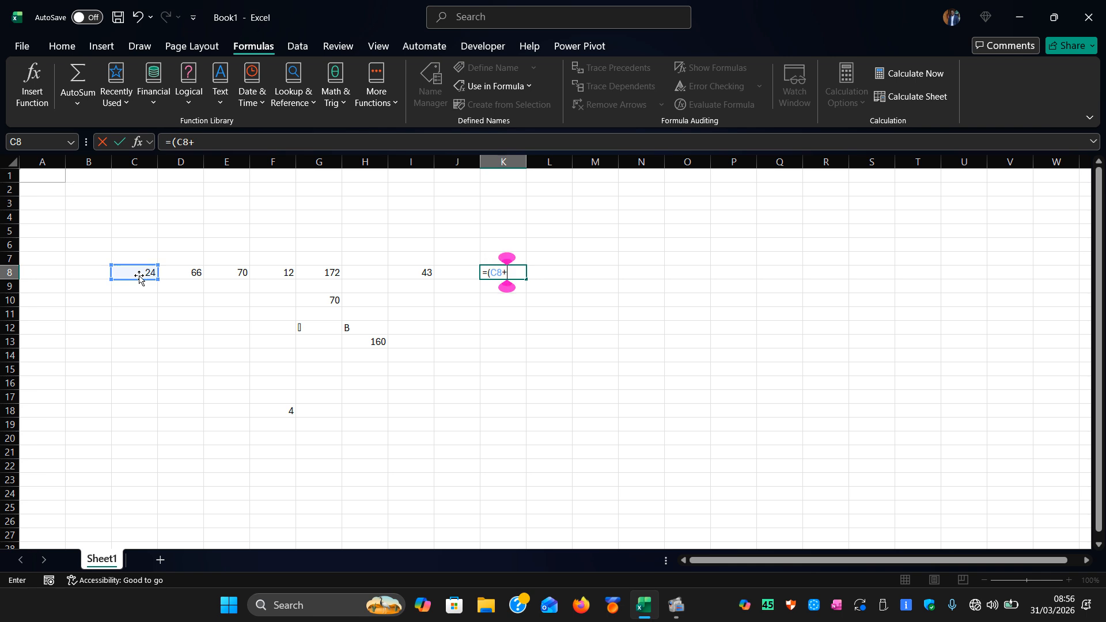
pyautogui.click(177, 273)
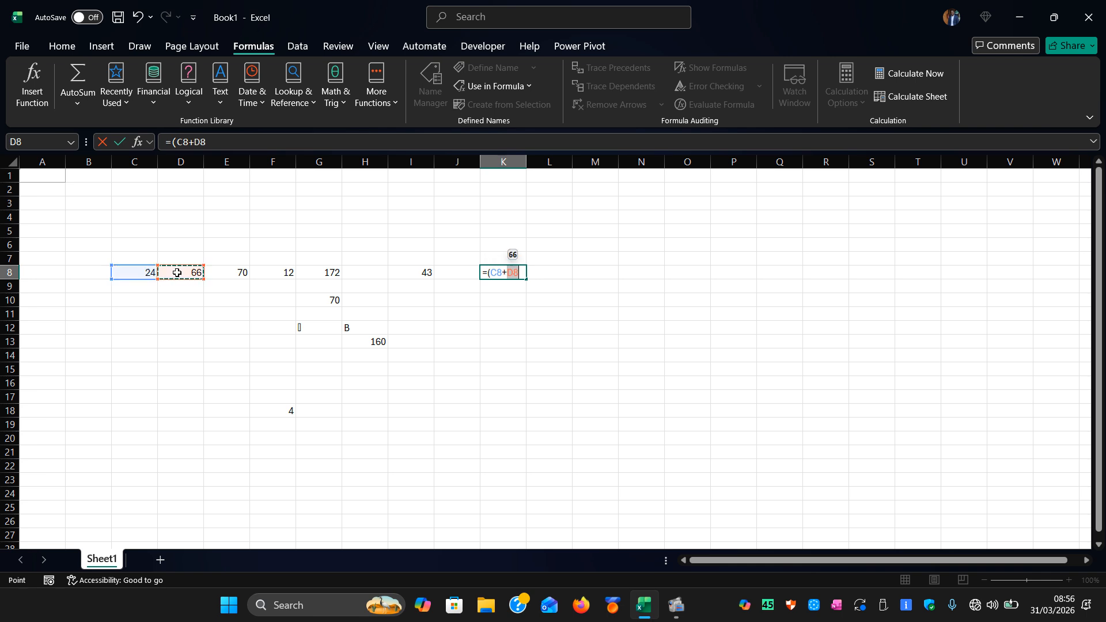
pyautogui.write(',')
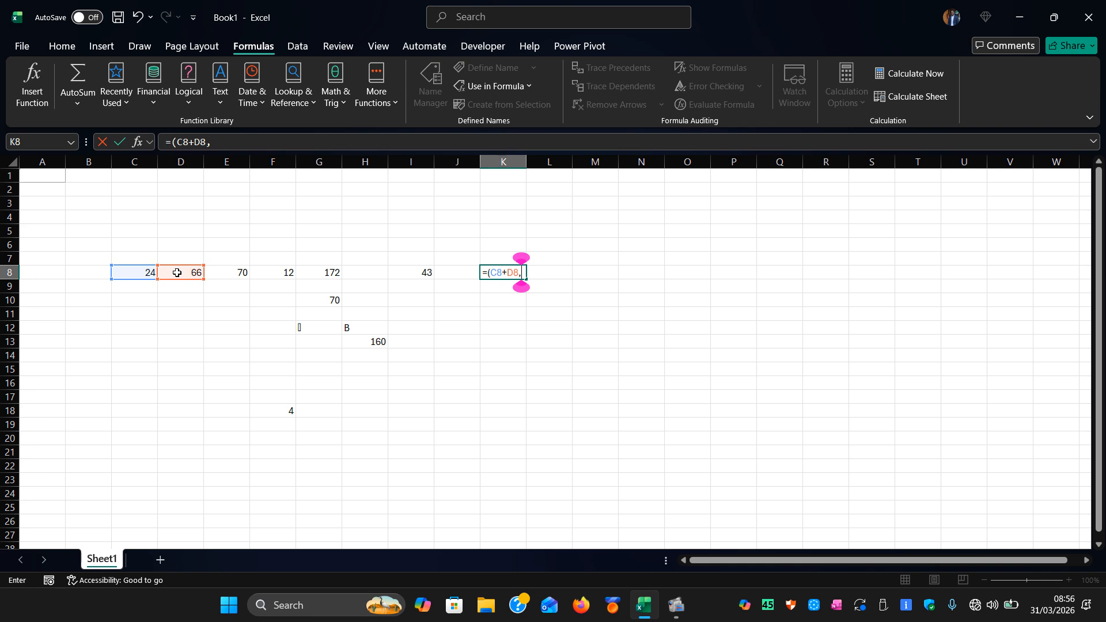
pyautogui.write('.')
pyautogui.click(235, 271)
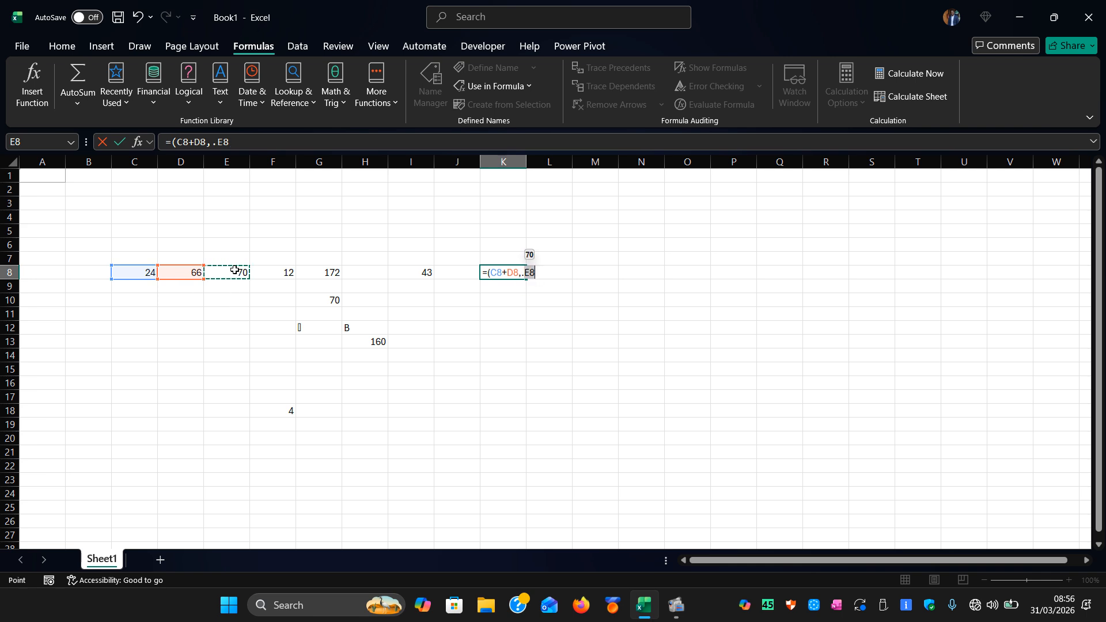
pyautogui.write(')')
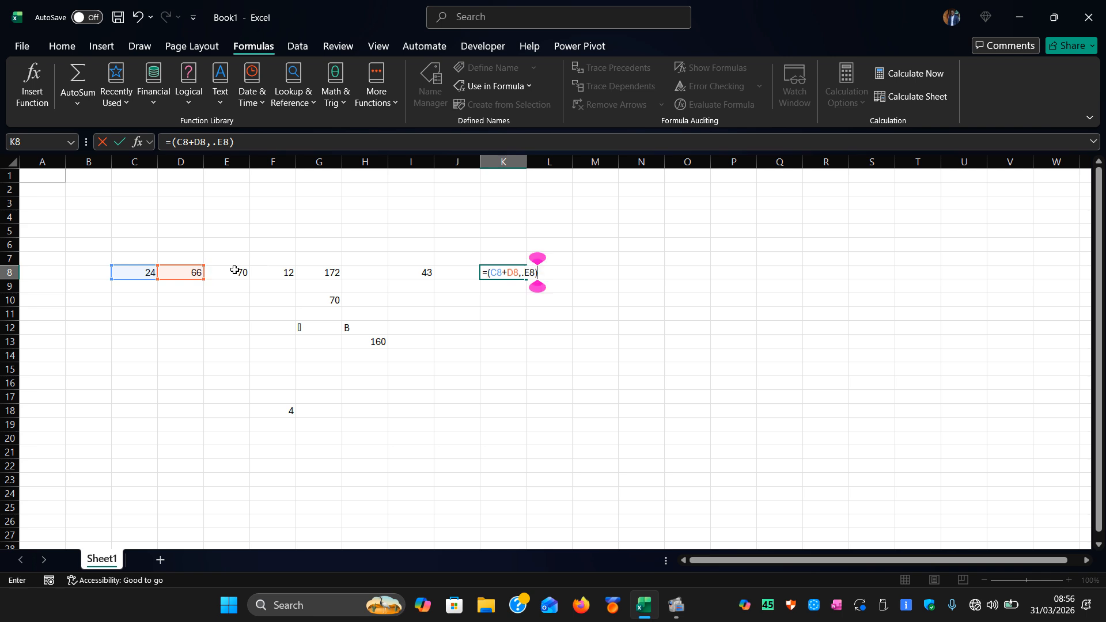
pyautogui.press('Return')
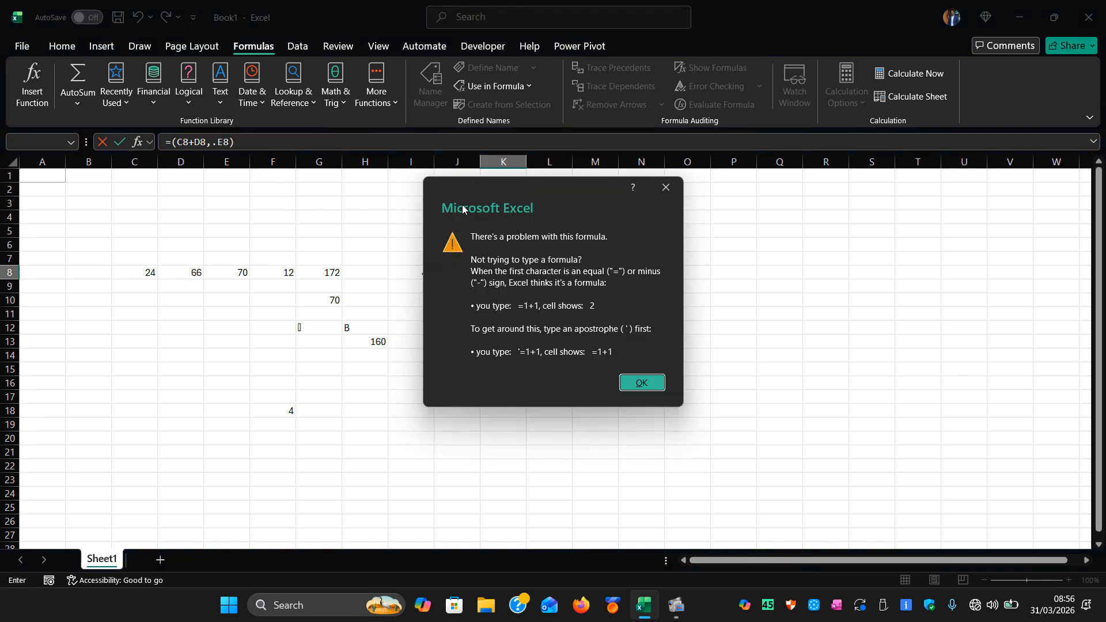
pyautogui.click(624, 385)
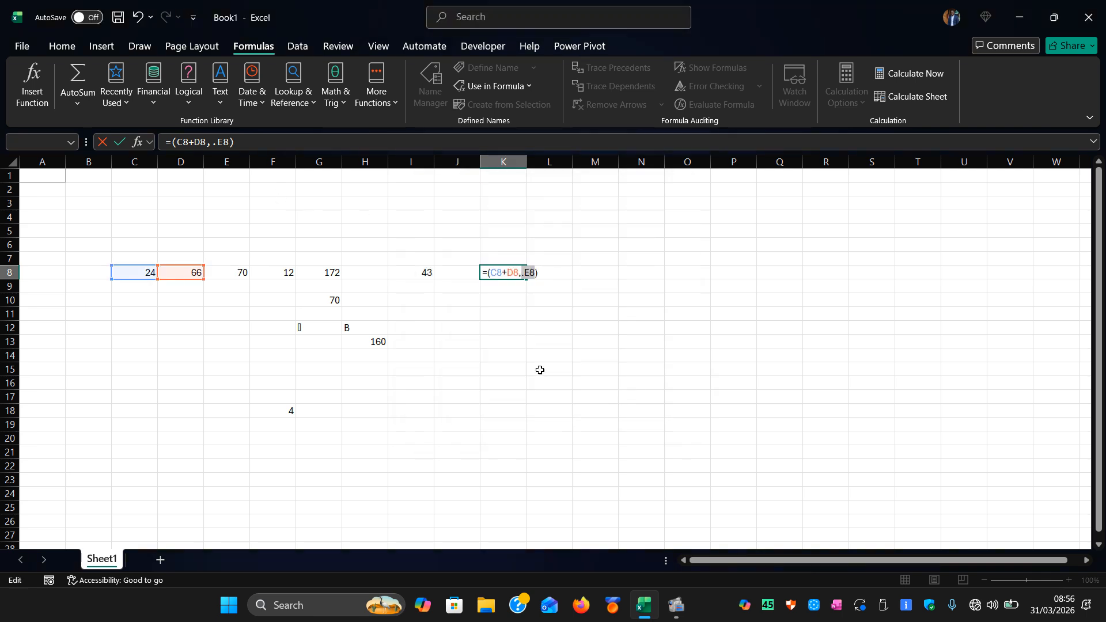
# Step: Replace the .E8 part of the formula in K8 with a reference to K10 and enter =(C8+D8,K10)
pyautogui.click(514, 299)
pyautogui.click(521, 274)
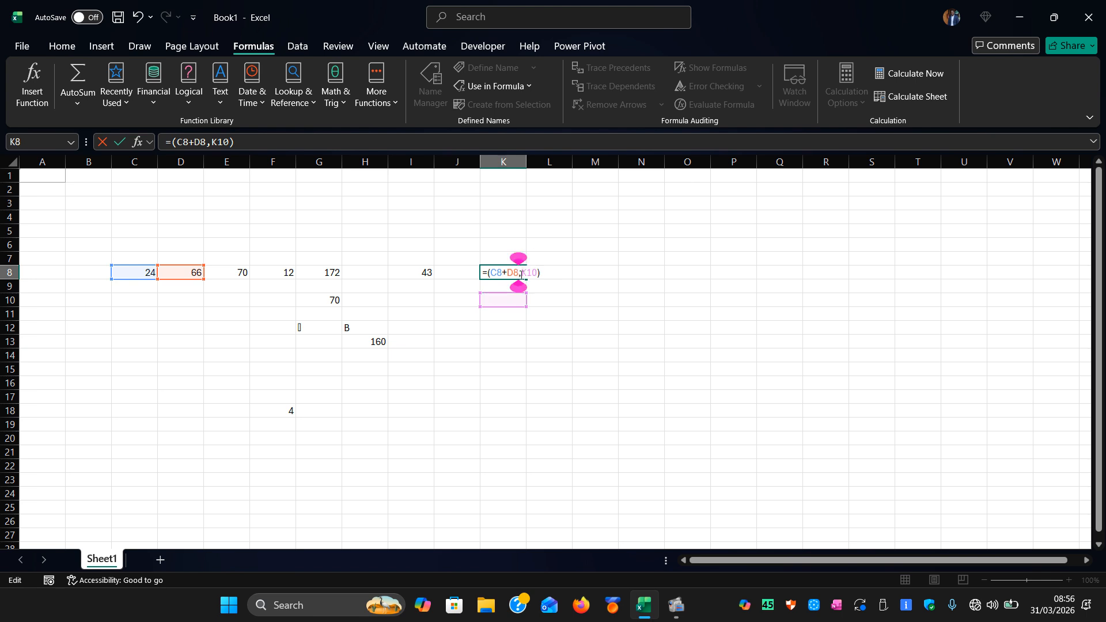
pyautogui.click(543, 268)
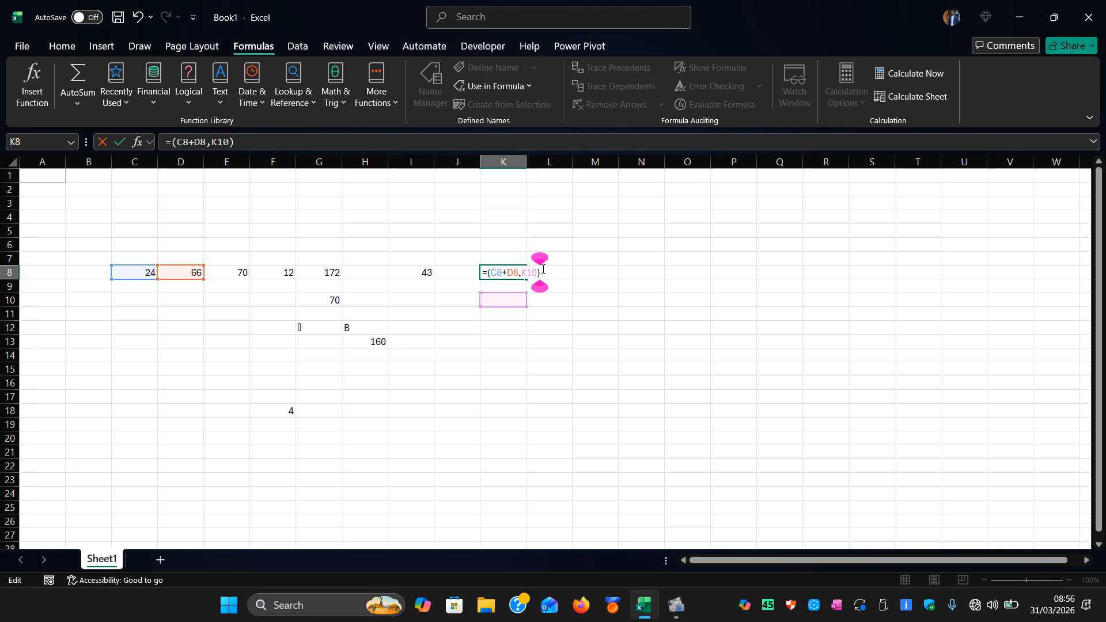
pyautogui.press('Return')
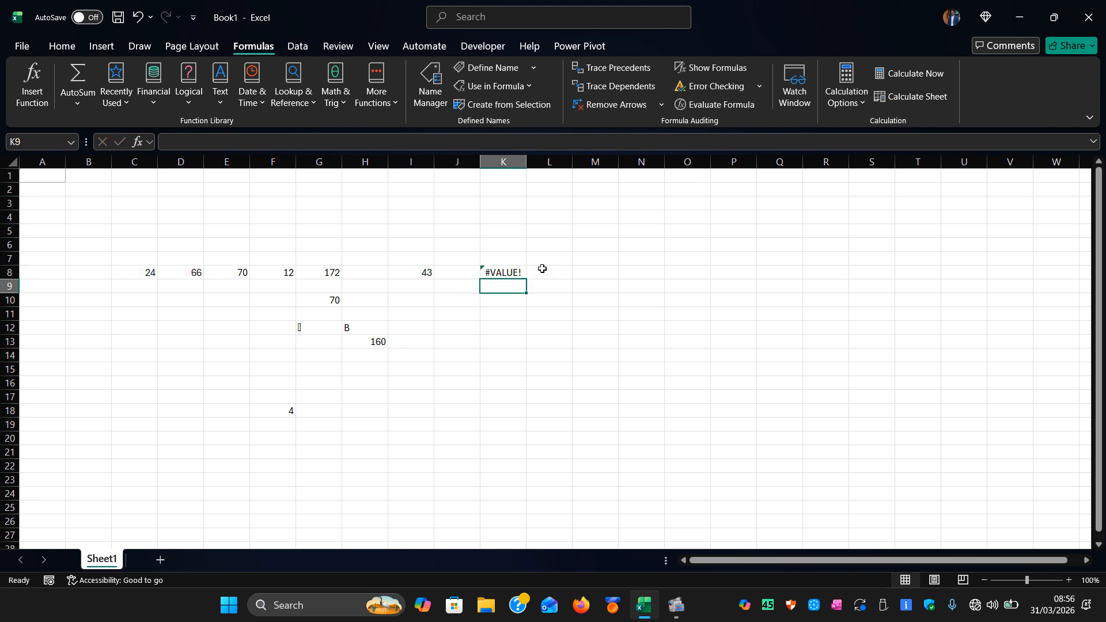
# Step: Run Error Checking with cell K8 selected, then close the check
pyautogui.click(422, 324)
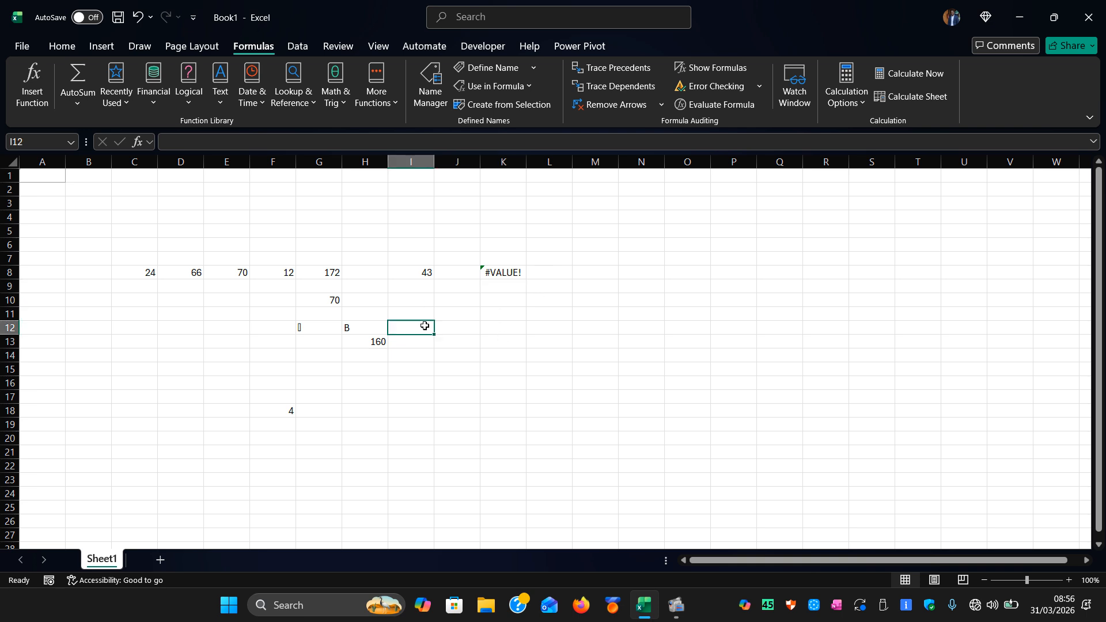
pyautogui.click(502, 274)
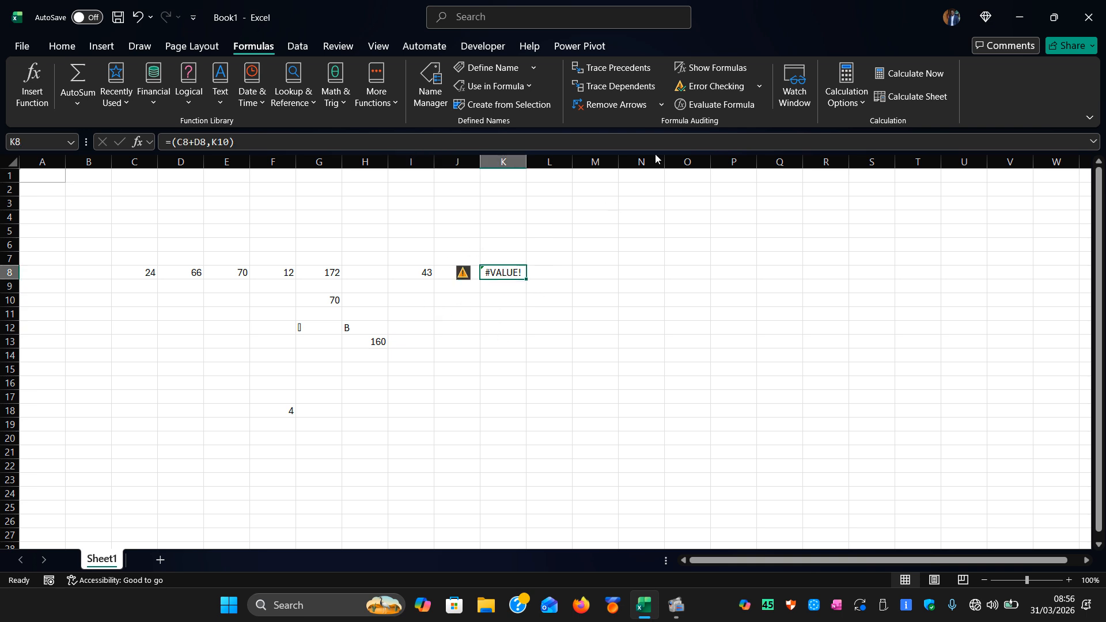
pyautogui.click(717, 88)
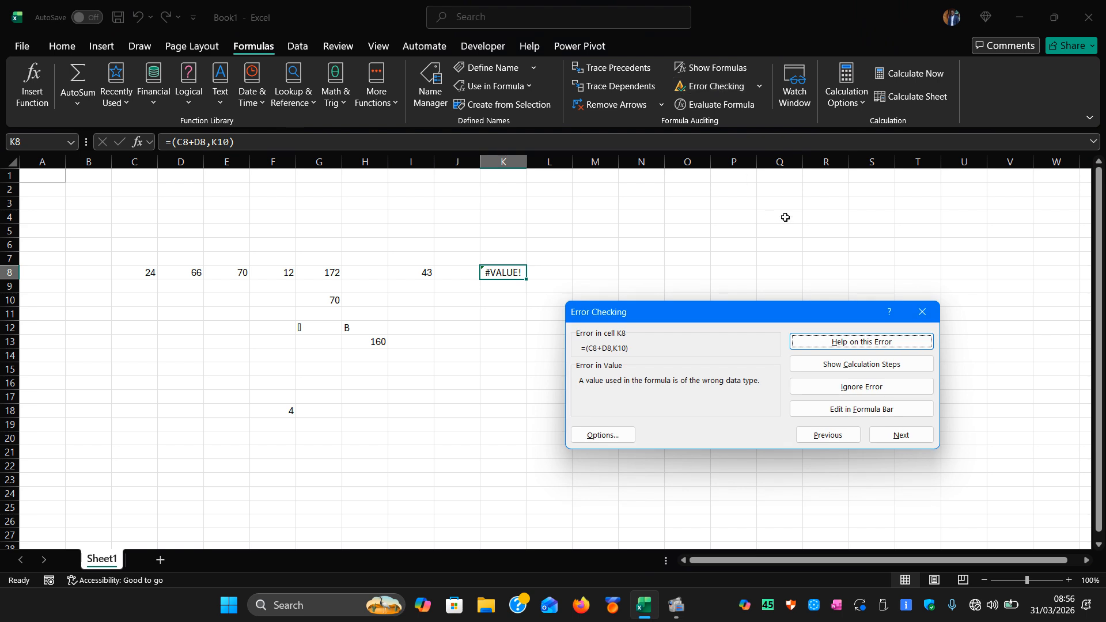
pyautogui.click(920, 315)
pyautogui.click(544, 331)
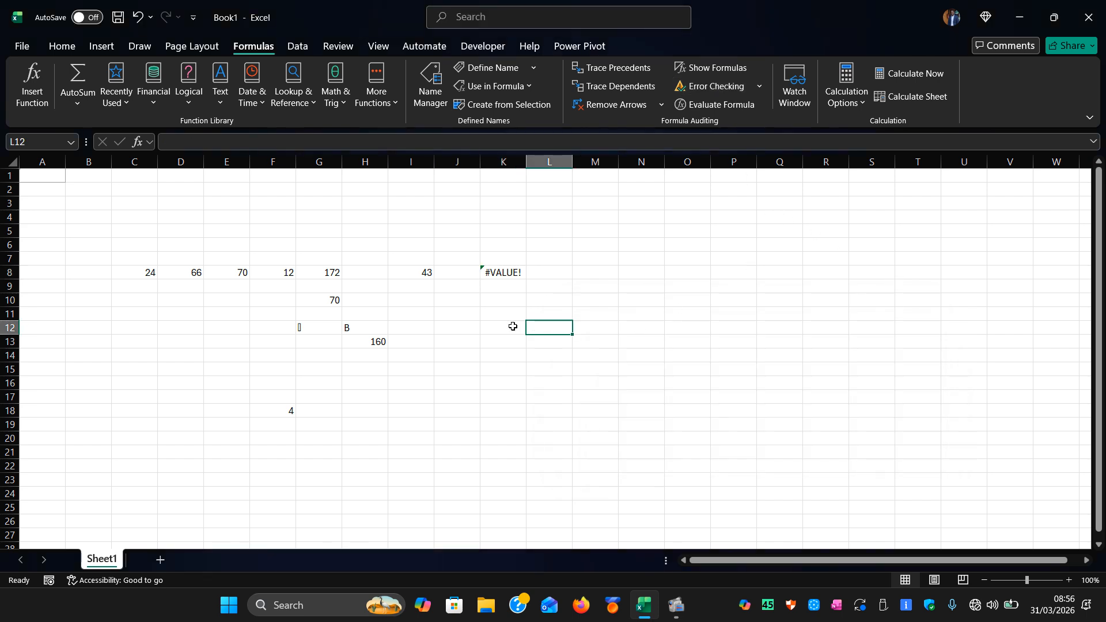
pyautogui.click(511, 326)
pyautogui.click(464, 309)
pyautogui.click(439, 254)
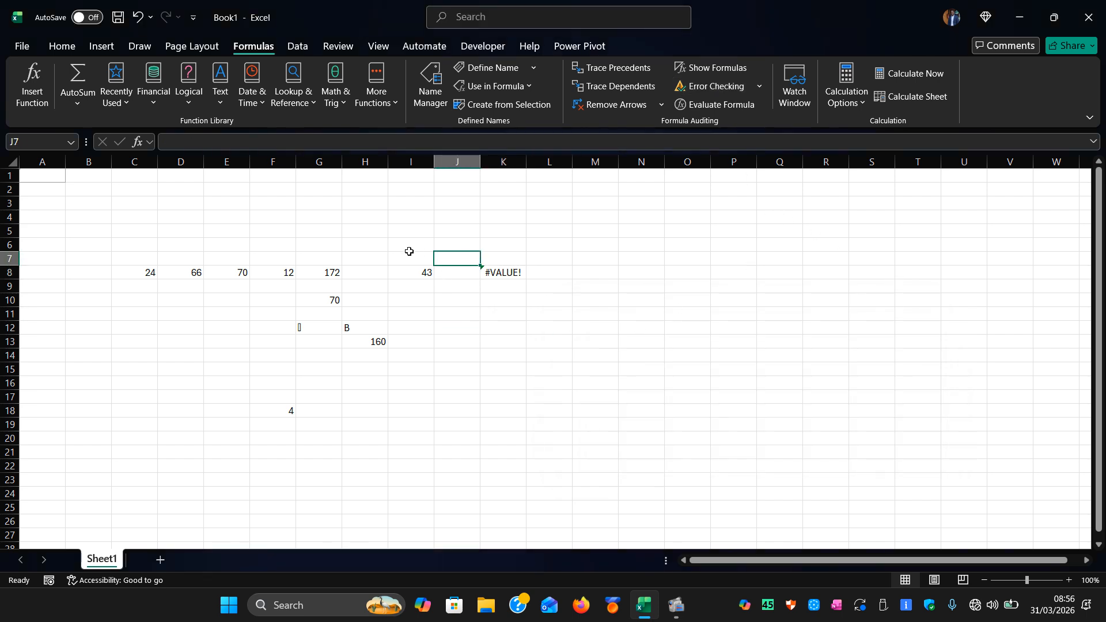
pyautogui.click(409, 248)
pyautogui.click(358, 246)
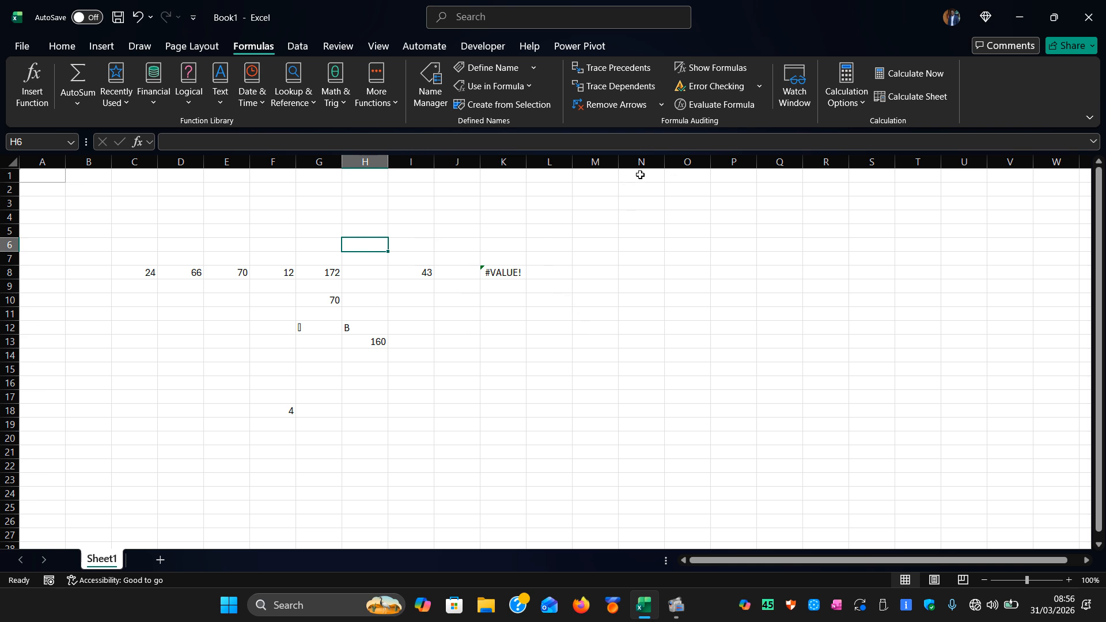
# Step: Run Error Checking from an empty cell, request help on the error in K8 and close the browser window
pyautogui.click(700, 88)
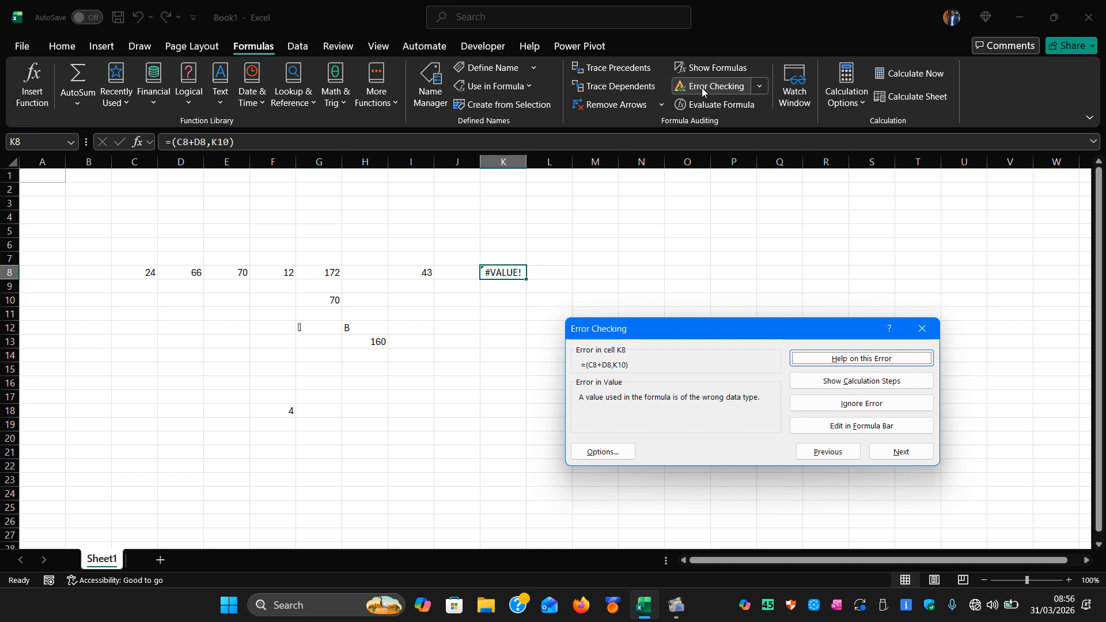
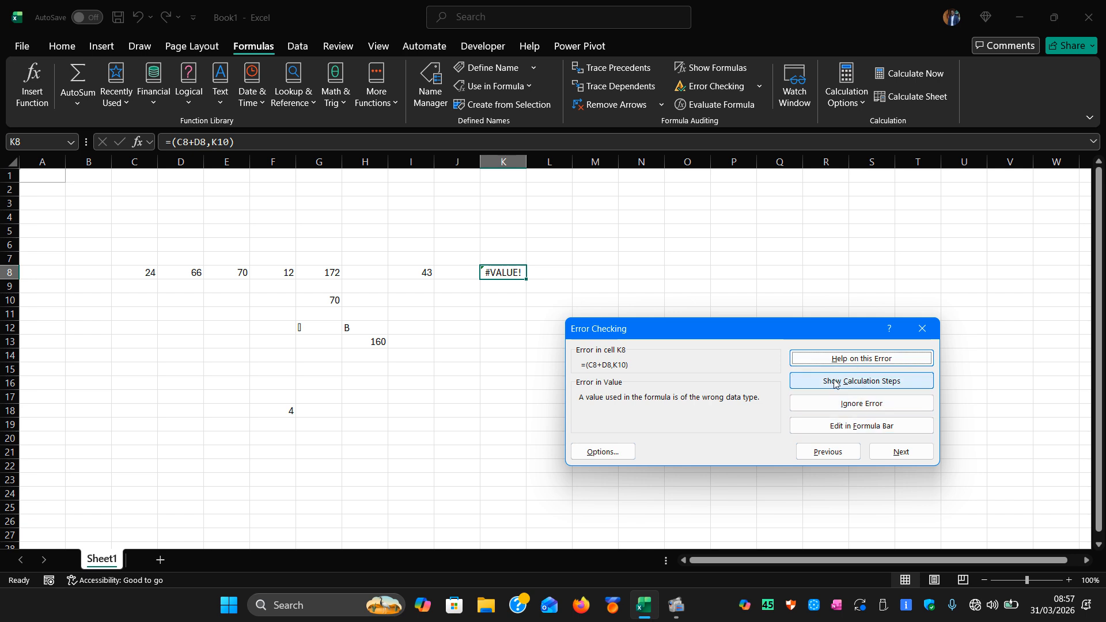
pyautogui.click(848, 362)
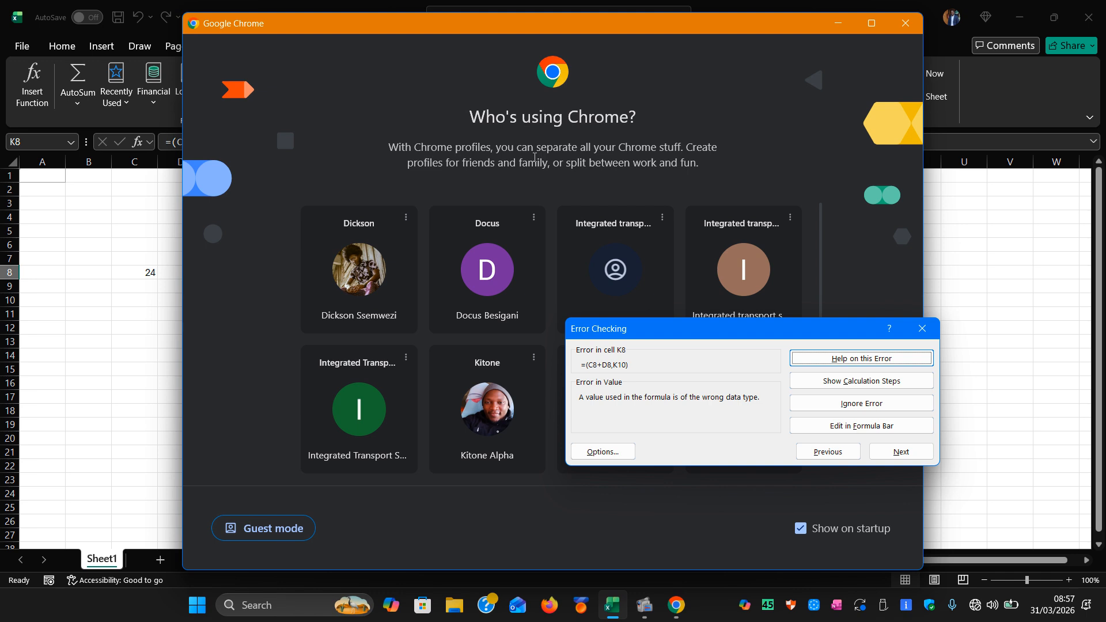
pyautogui.click(906, 23)
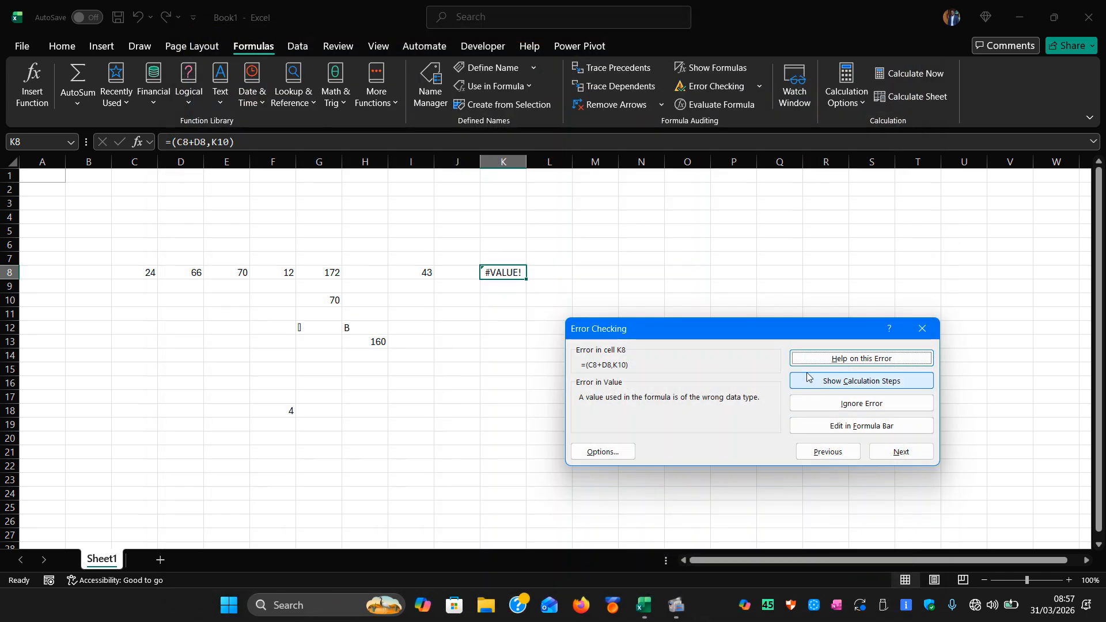
# Step: Show the calculation steps for the error in K8, evaluate the underlined expression once and close the evaluation
pyautogui.click(813, 387)
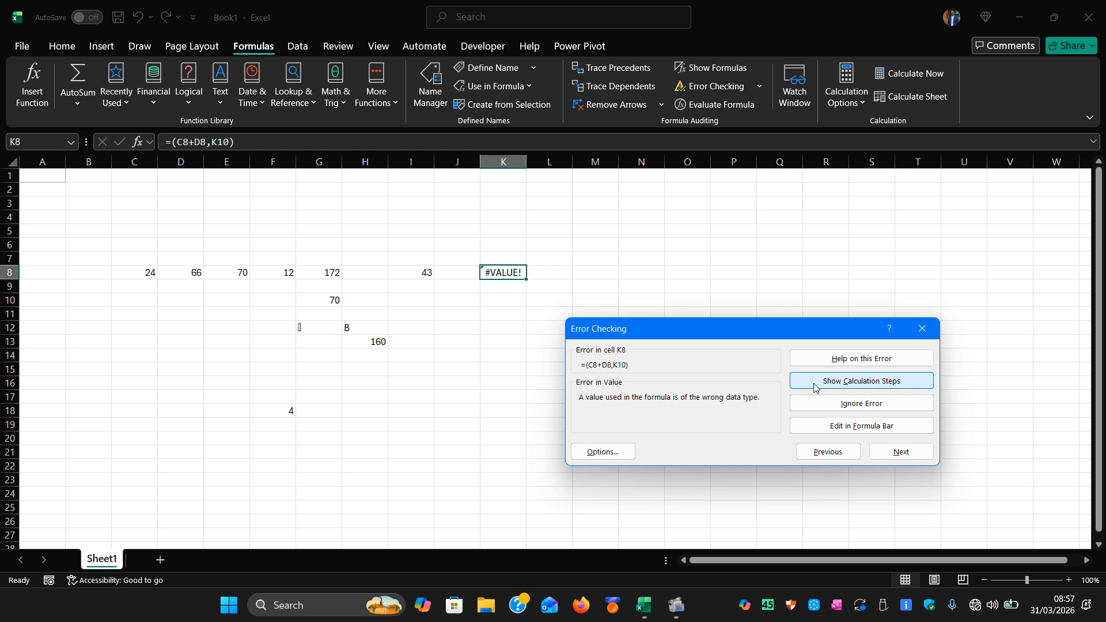
pyautogui.click(814, 381)
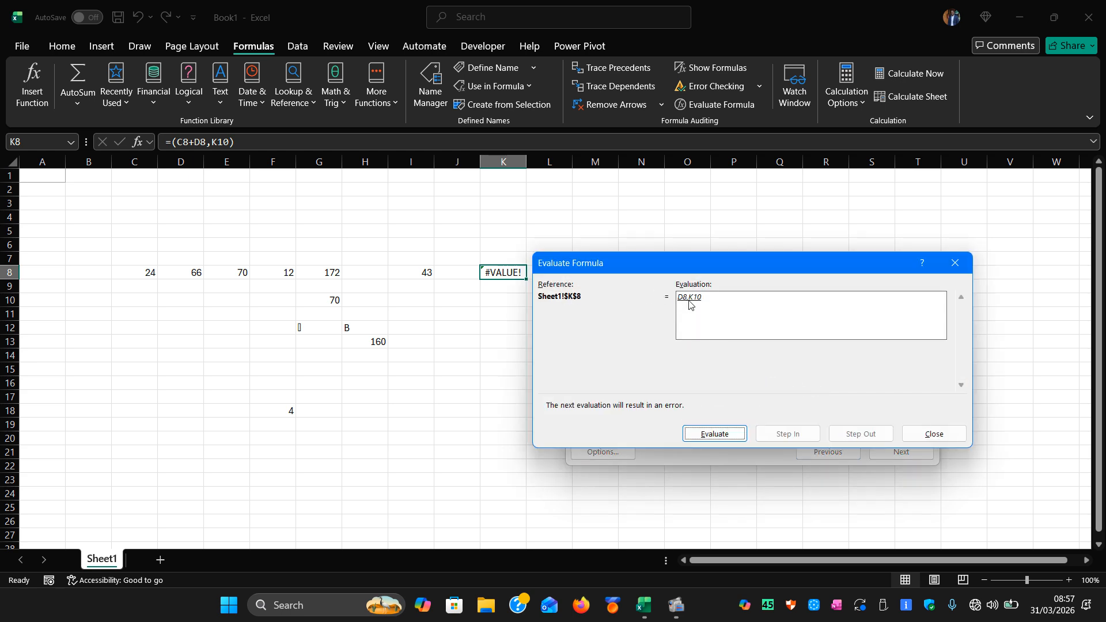
pyautogui.click(736, 438)
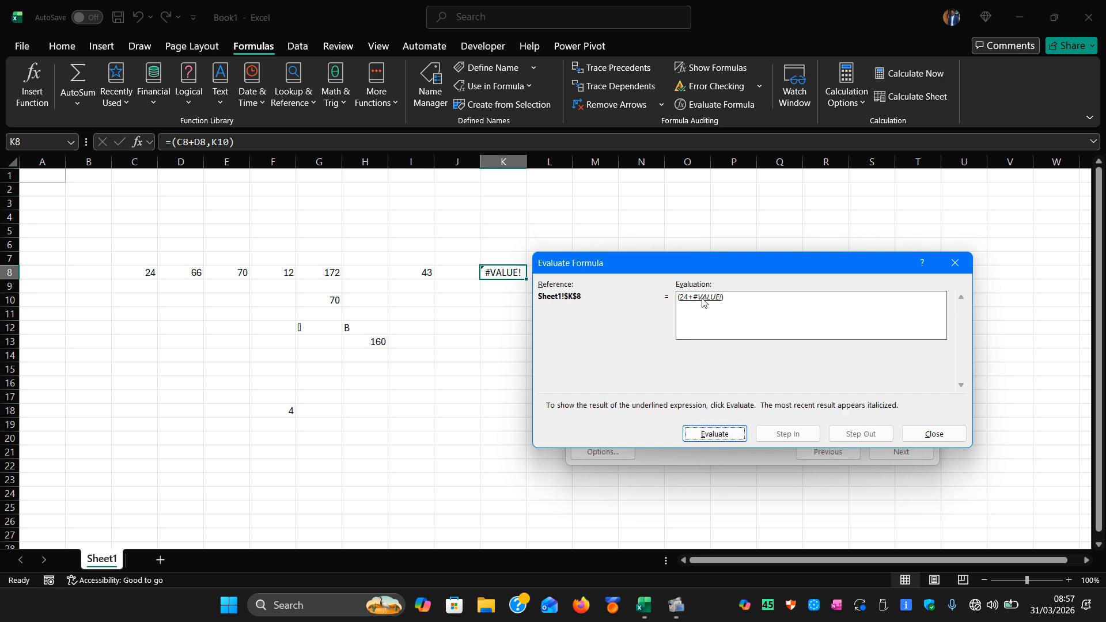
pyautogui.click(955, 262)
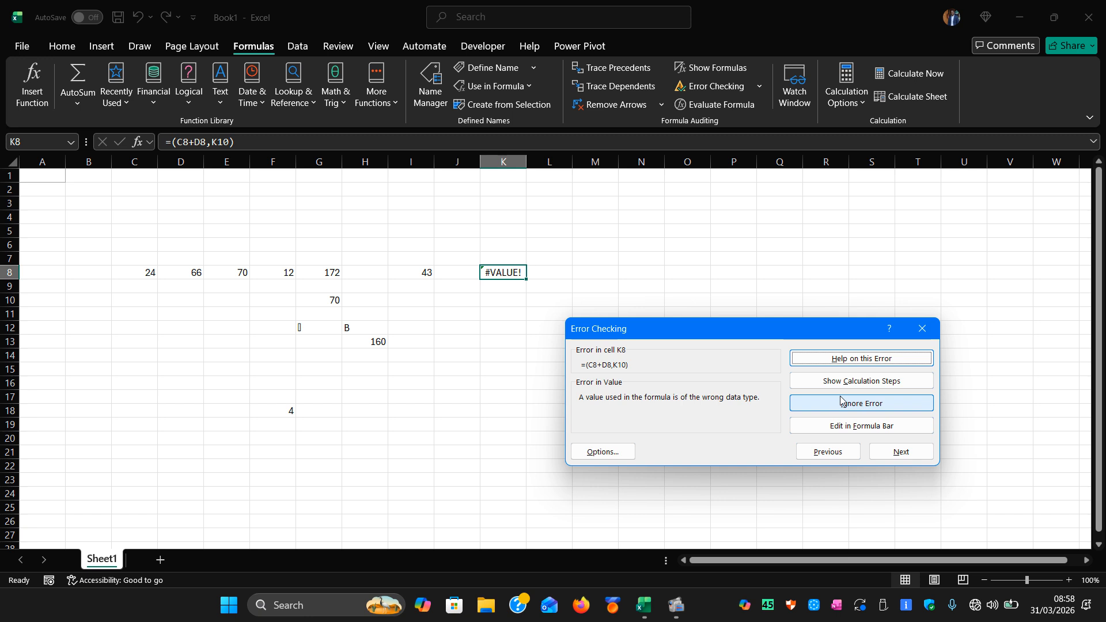
# Step: Edit the K8 formula from the error check, replacing the comma with a plus sign to make =(C8+D8+K10)
pyautogui.click(862, 427)
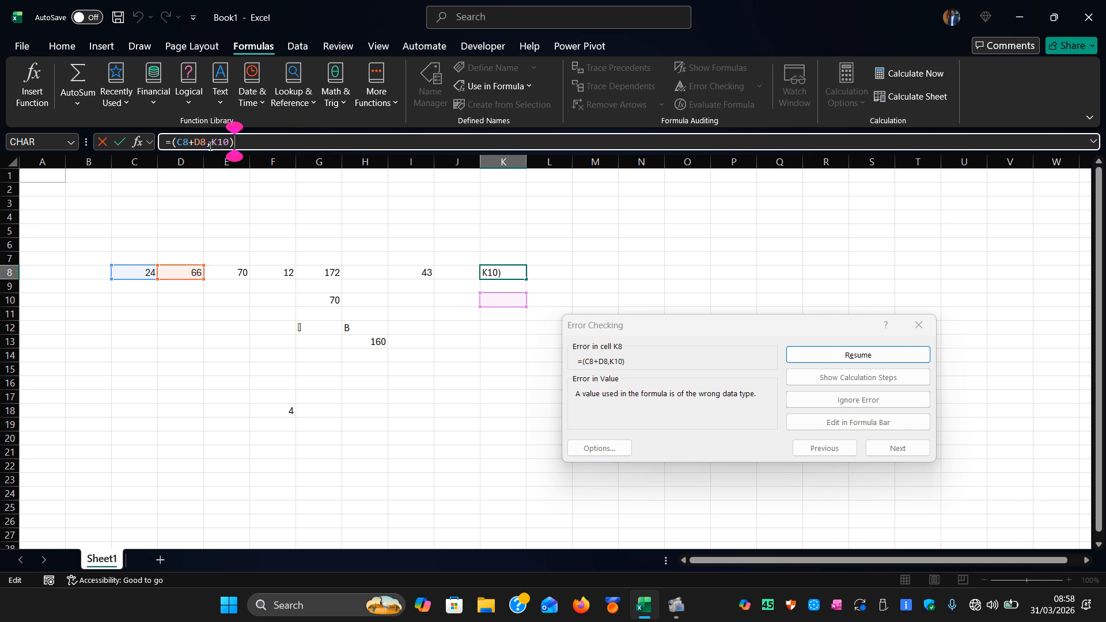
pyautogui.click(209, 145)
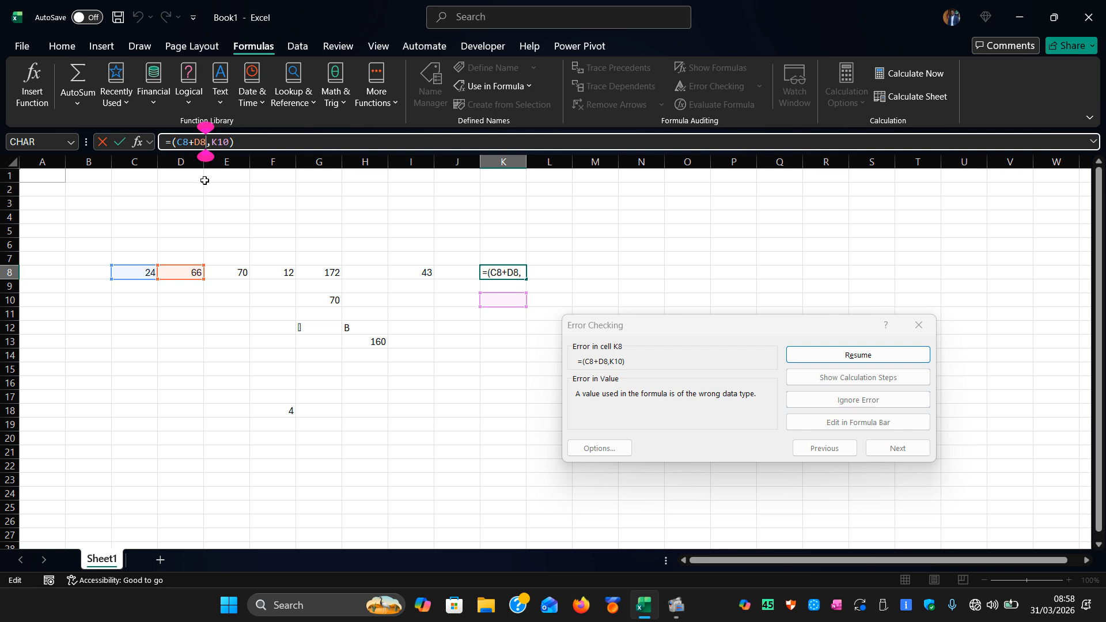
pyautogui.press('Right')
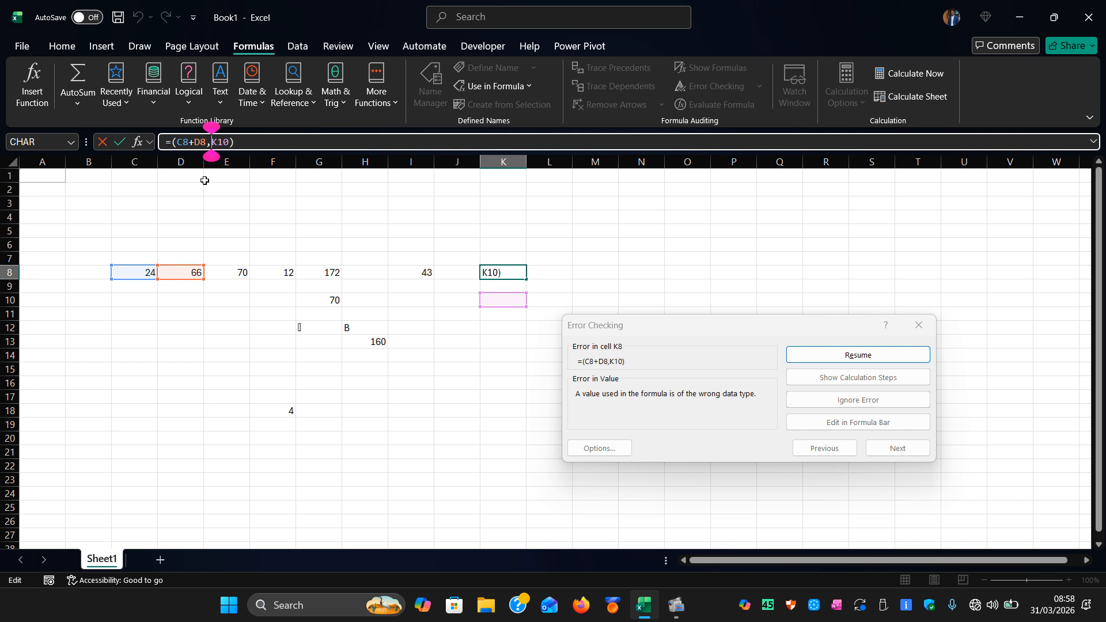
pyautogui.press('BackSpace')
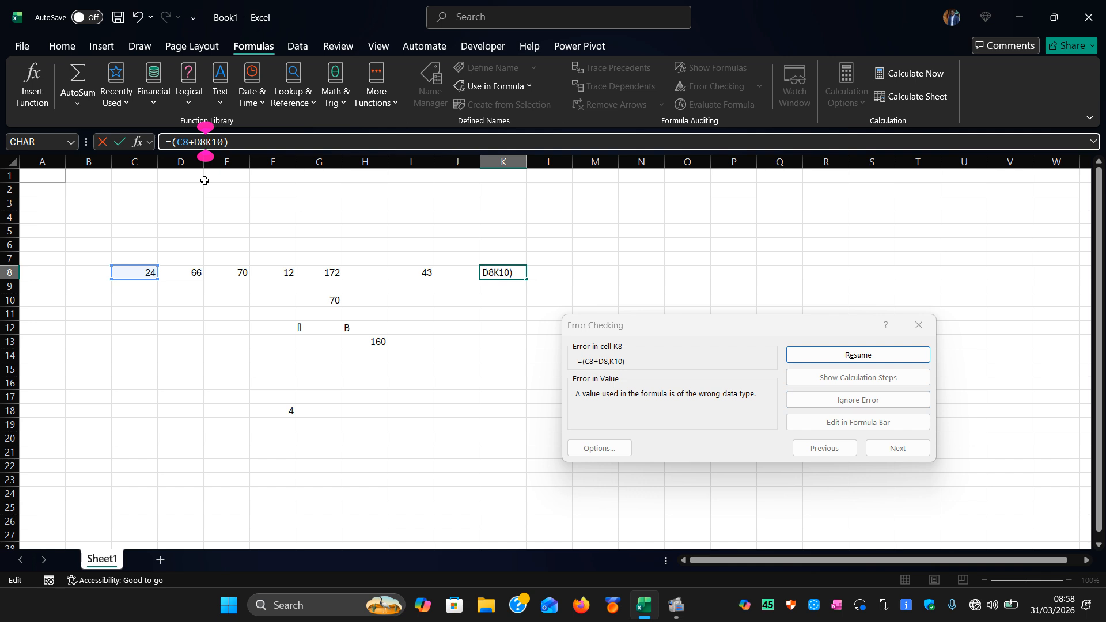
pyautogui.write('+')
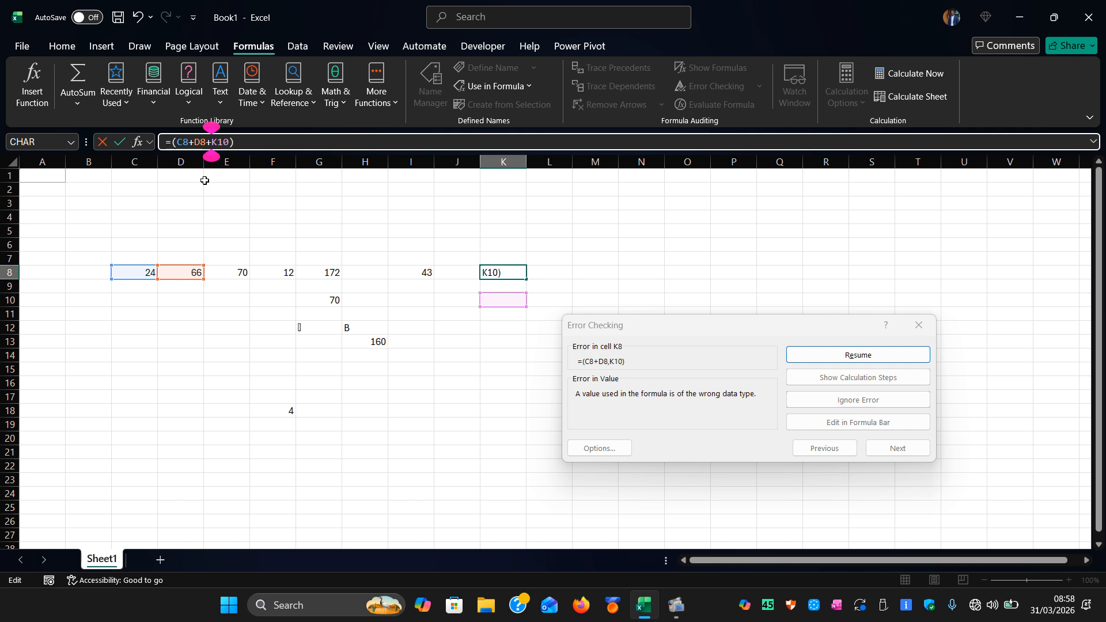
pyautogui.press('Return')
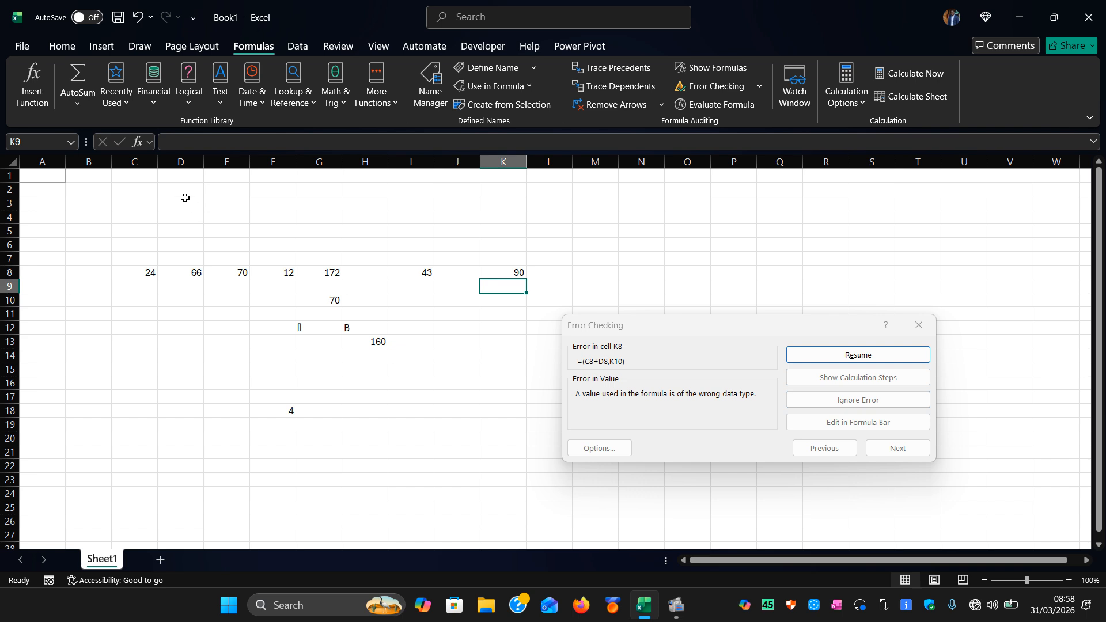
pyautogui.click(490, 272)
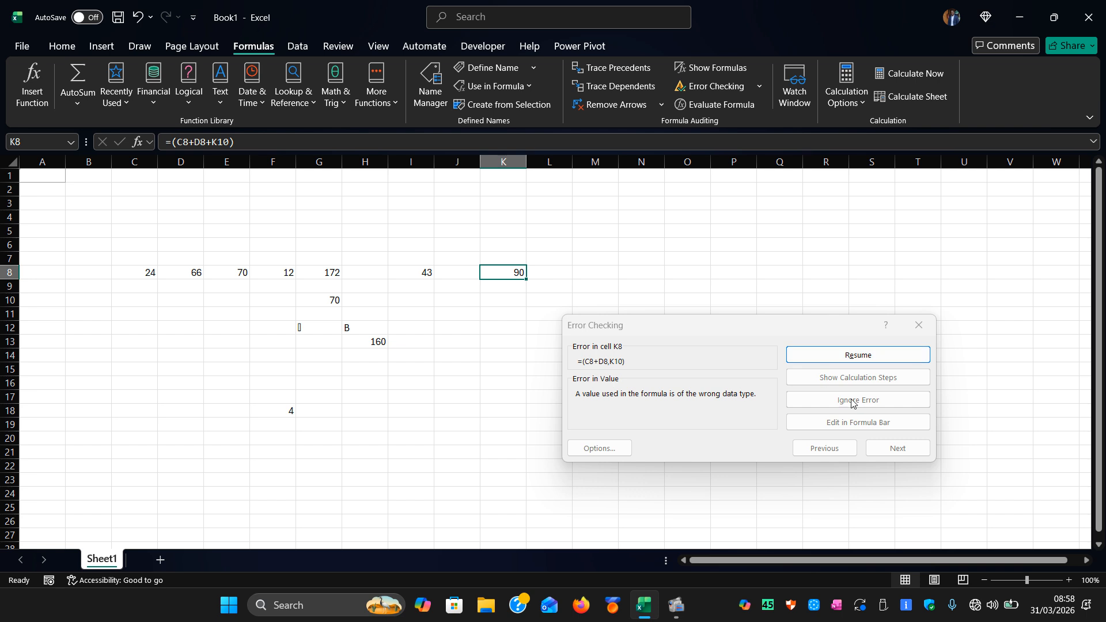
# Step: Resume the error check for the whole sheet and close it once finished
pyautogui.click(844, 417)
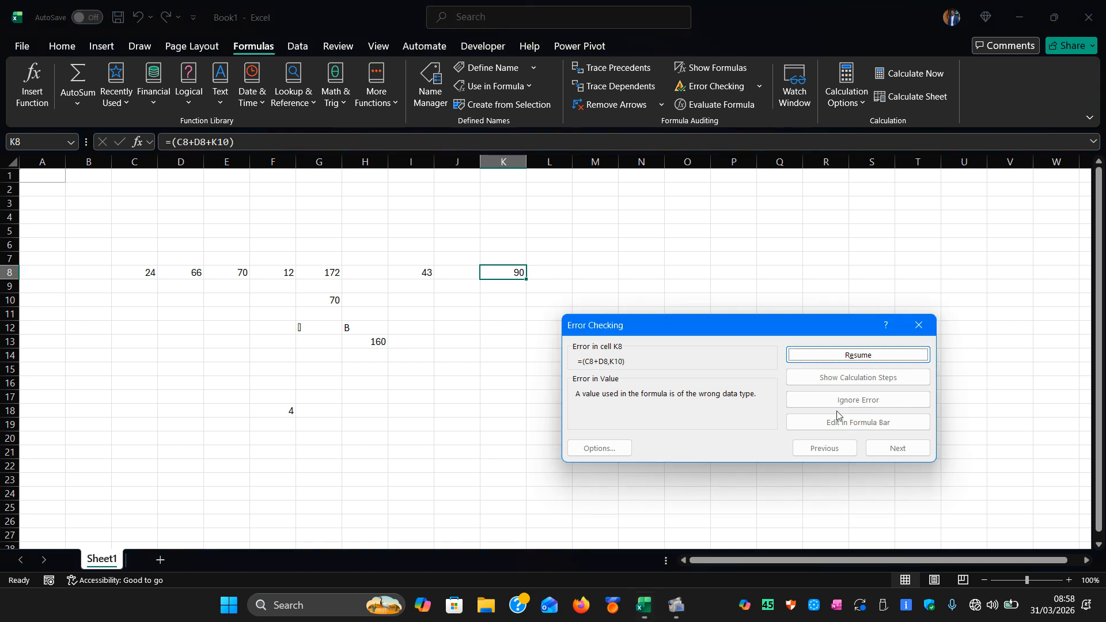
pyautogui.click(861, 355)
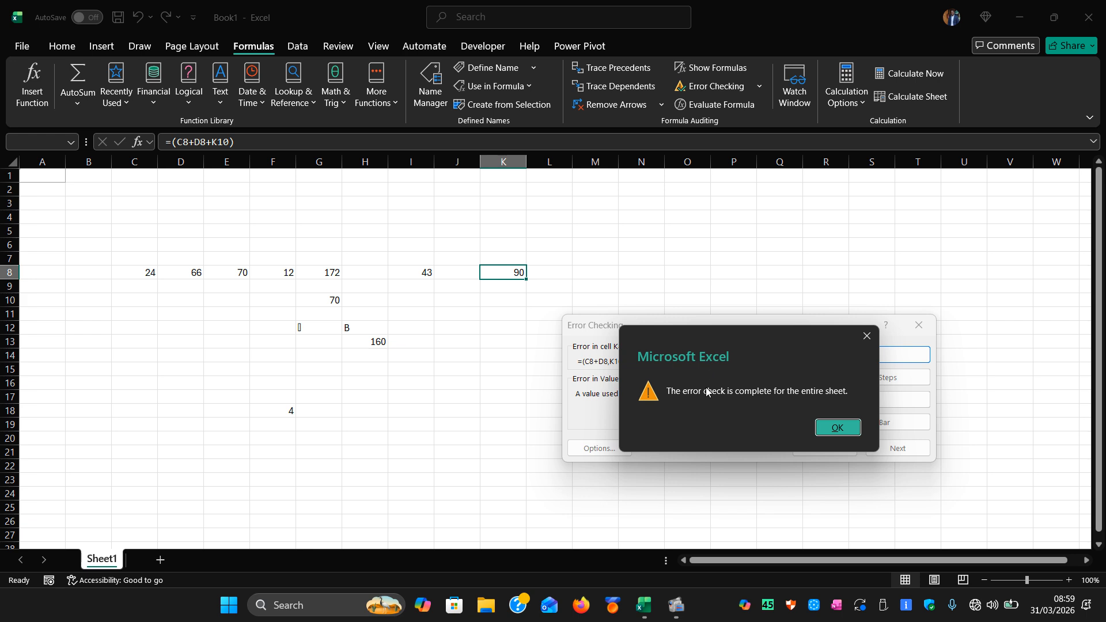
pyautogui.click(830, 428)
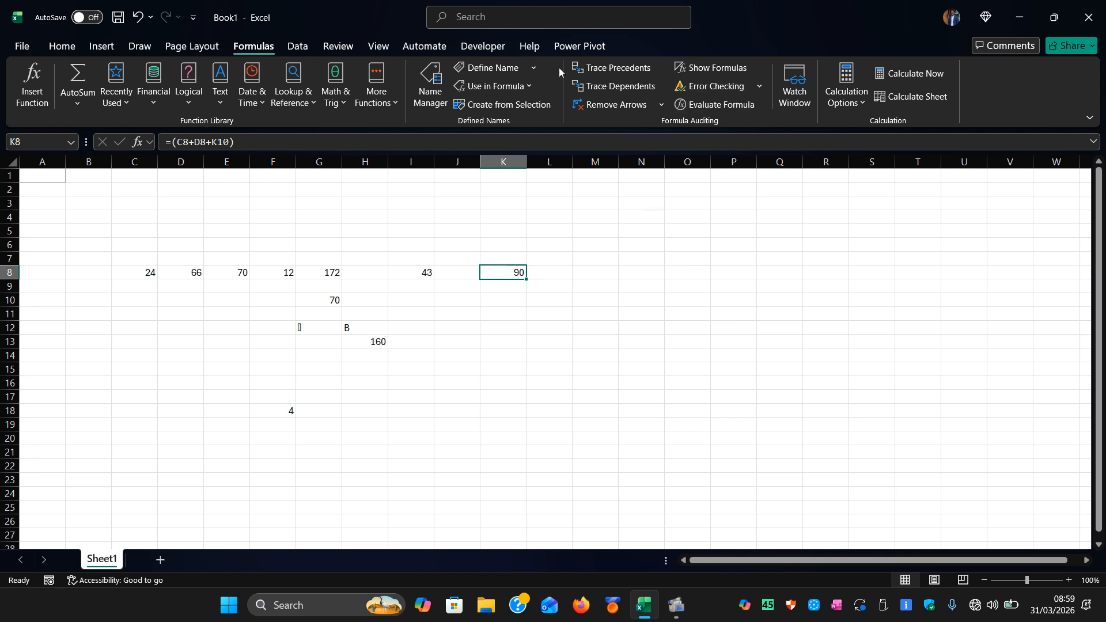
# Step: Insert the SUM function from the Most Recently Used category into cell M8, with C8:F8 as its range
pyautogui.click(615, 275)
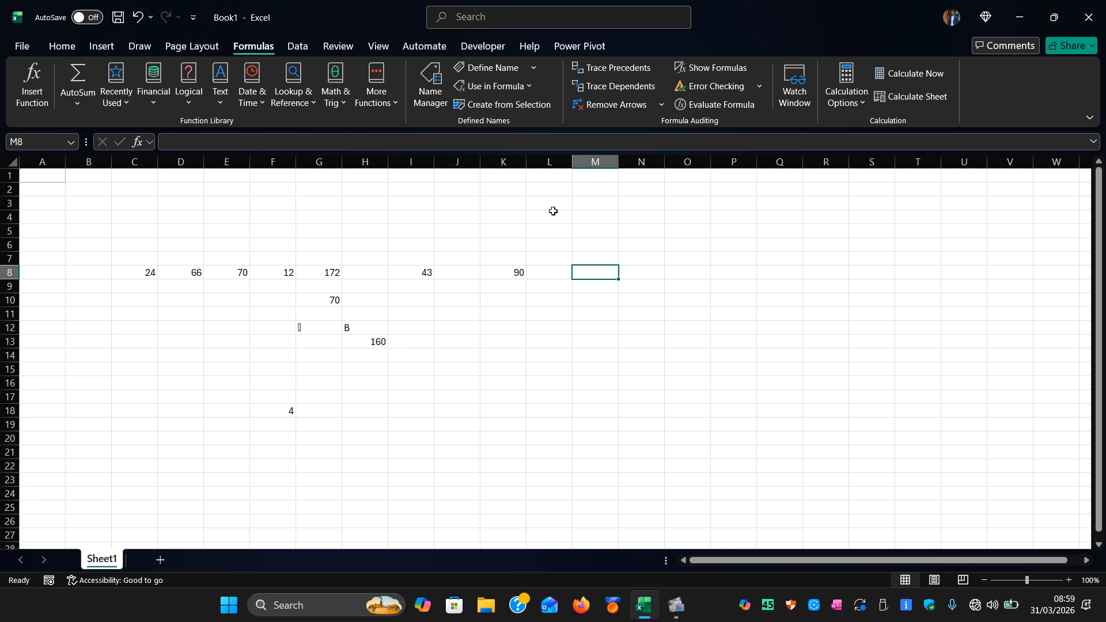
pyautogui.click(46, 103)
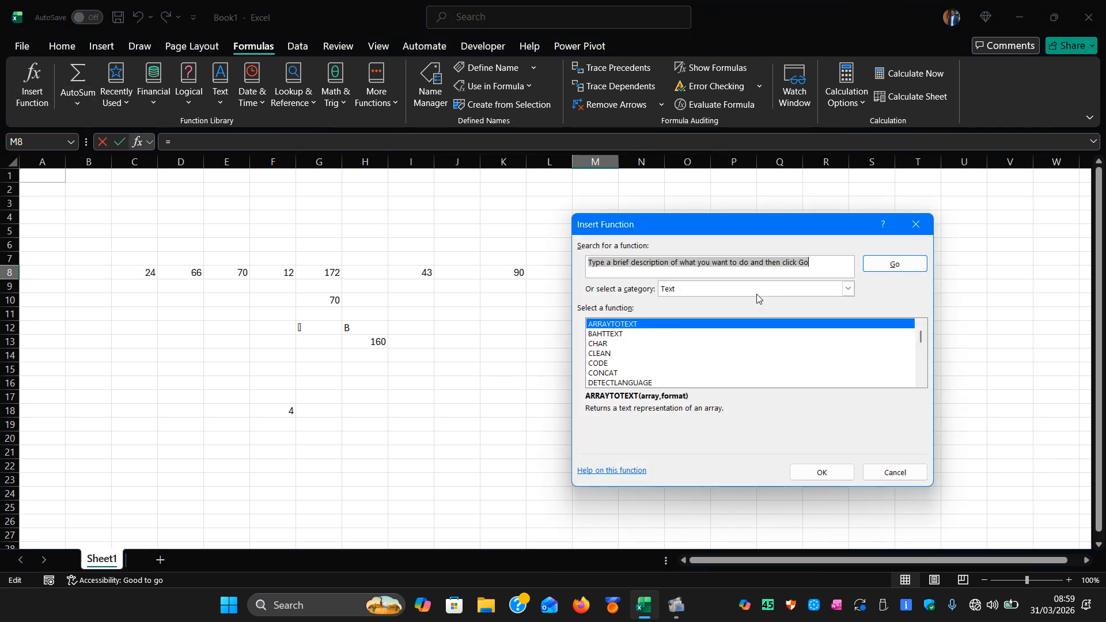
pyautogui.click(756, 294)
pyautogui.scroll(-2, 757, 371)
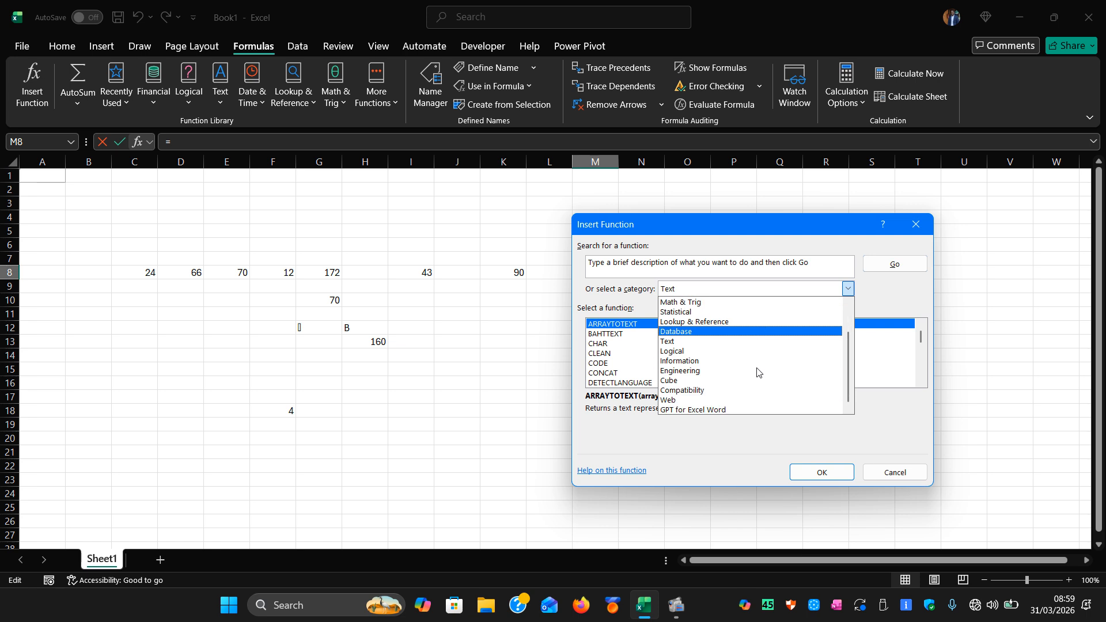
pyautogui.scroll(2, 756, 363)
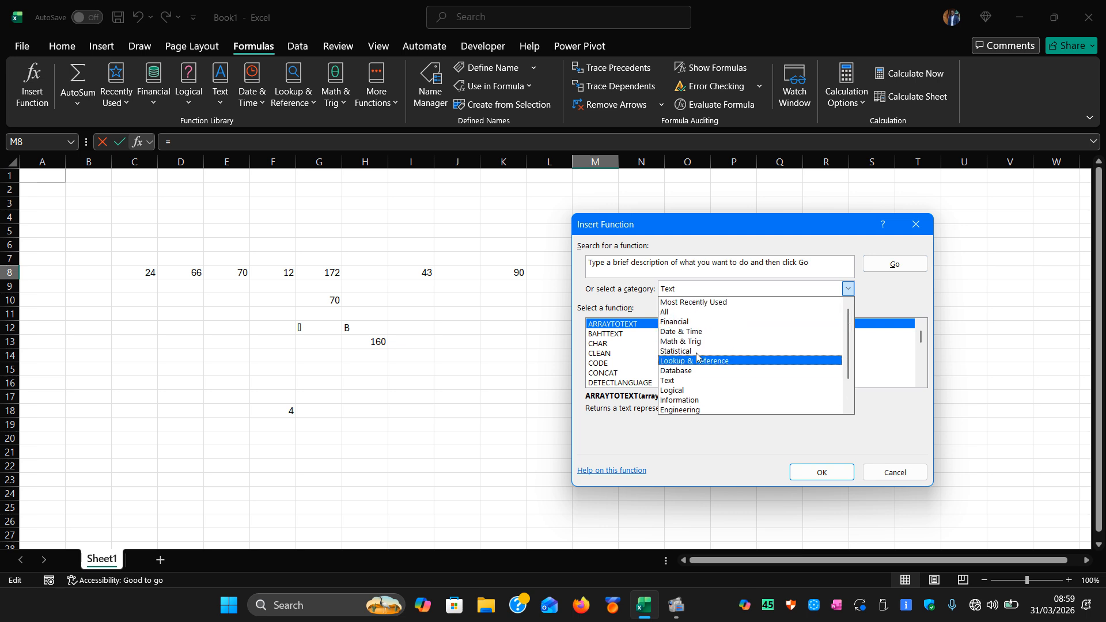
pyautogui.click(707, 302)
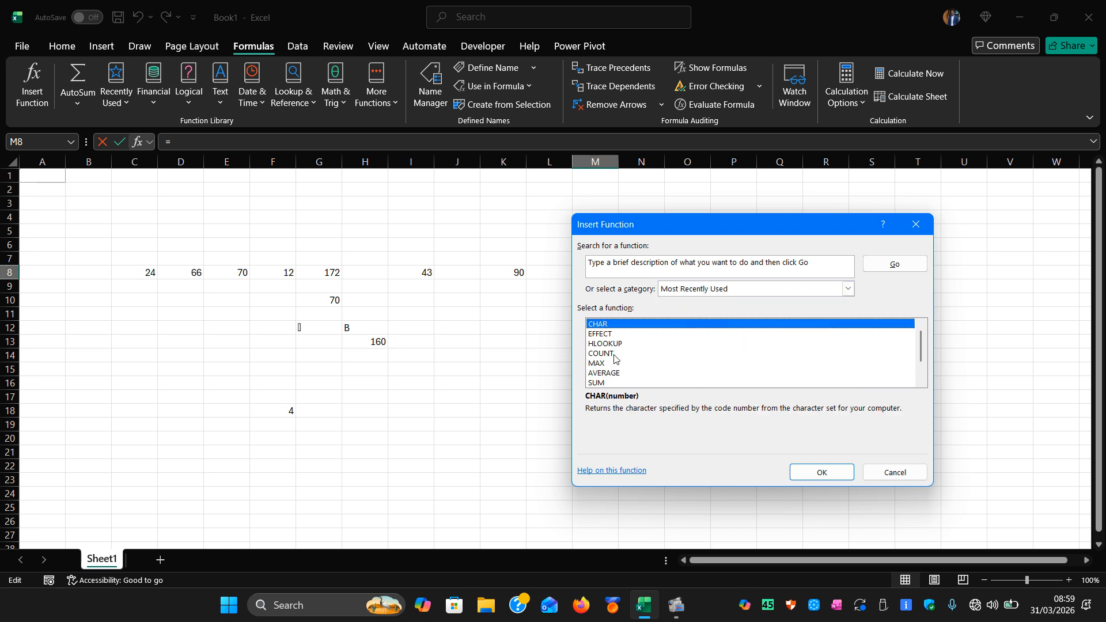
pyautogui.scroll(-1, 614, 358)
pyautogui.click(594, 354)
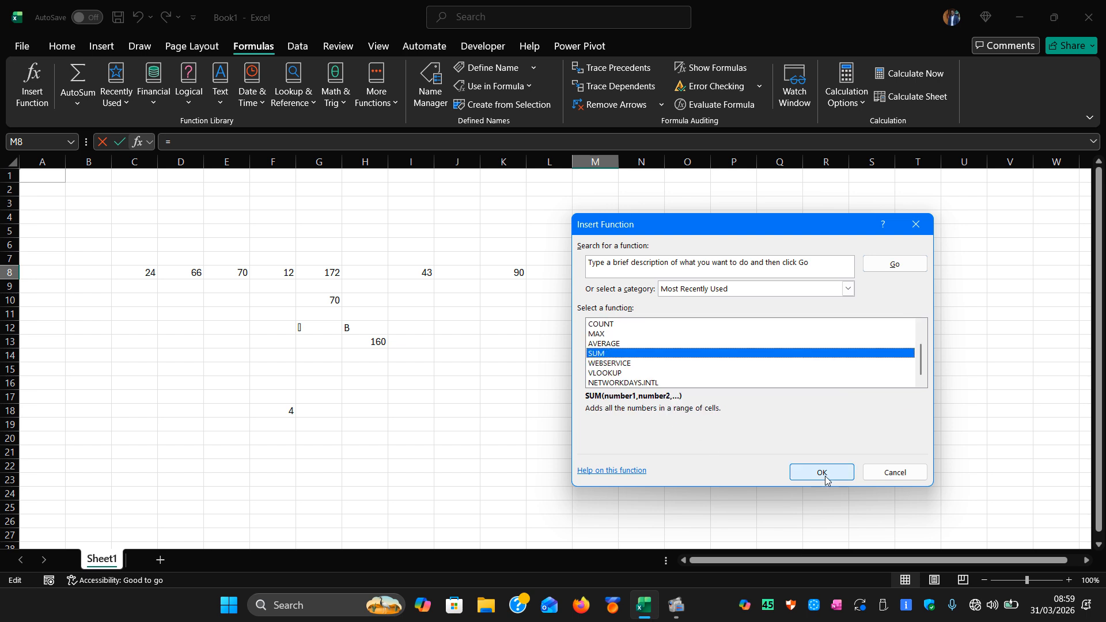
pyautogui.click(800, 478)
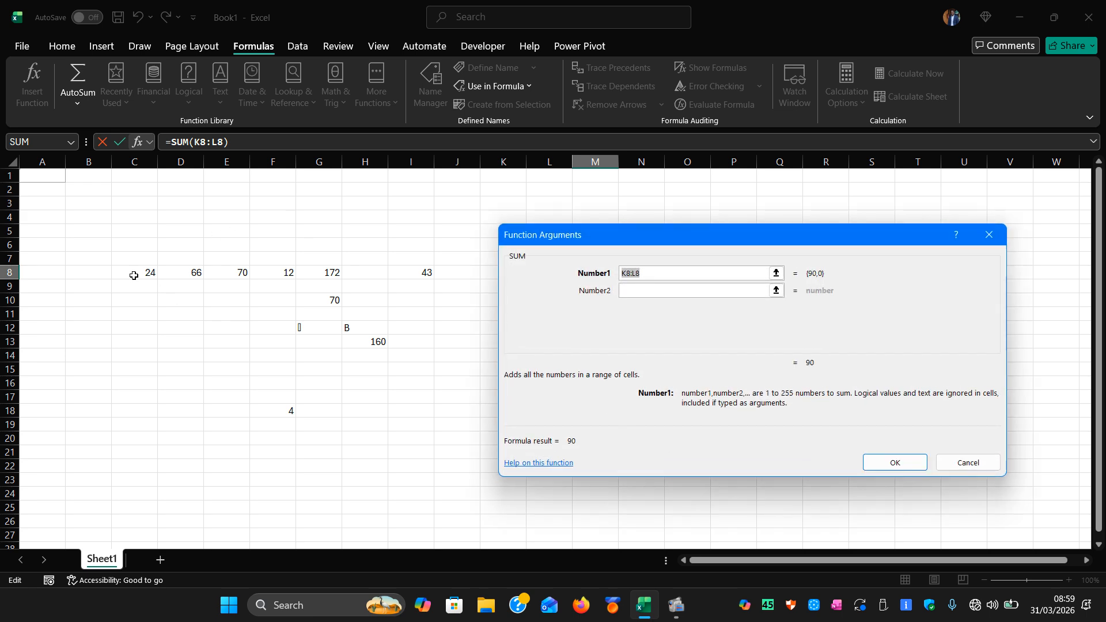
pyautogui.moveTo(138, 272); pyautogui.dragTo(265, 271)
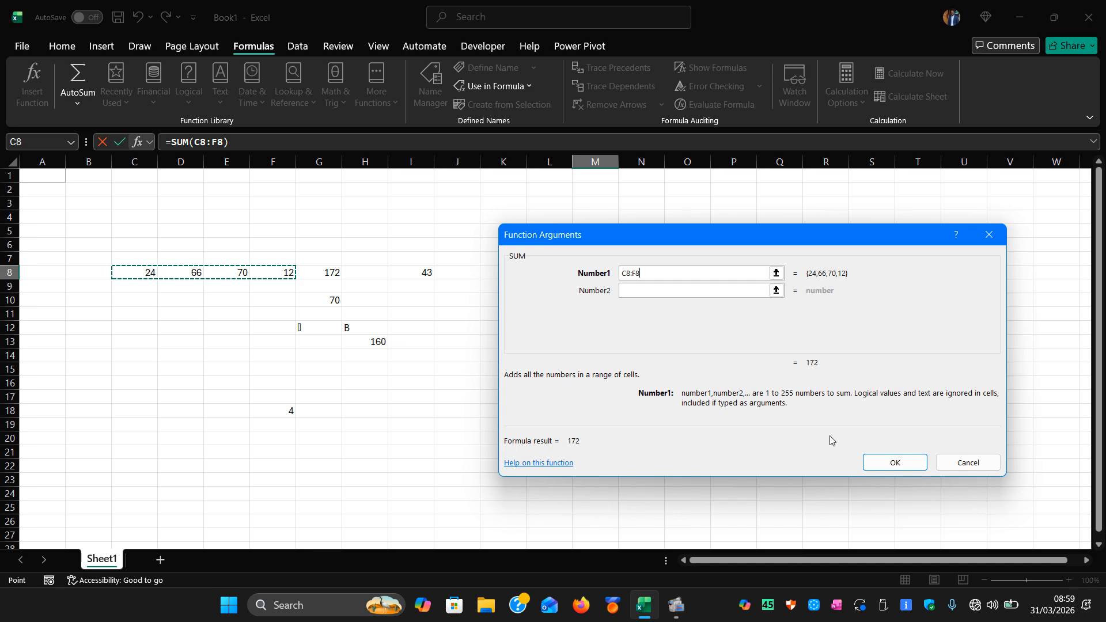
pyautogui.click(893, 461)
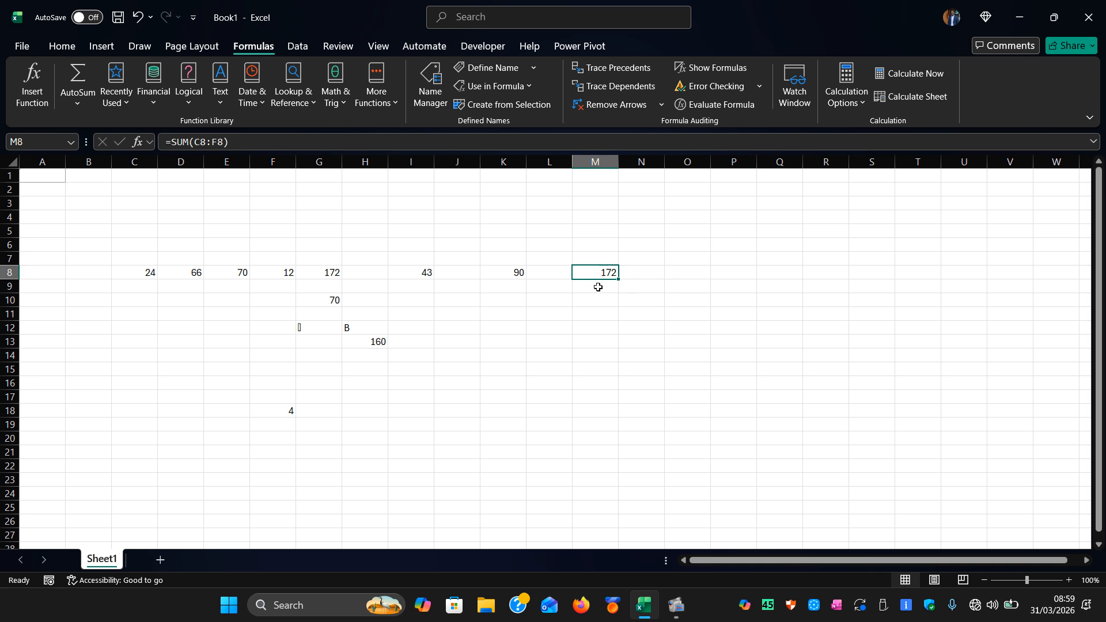
# Step: Clear cell M8 and write the formula =SUM(C8:F8) directly in the cell
pyautogui.press('BackSpace')
pyautogui.click(584, 302)
pyautogui.click(585, 270)
pyautogui.doubleClick(585, 268)
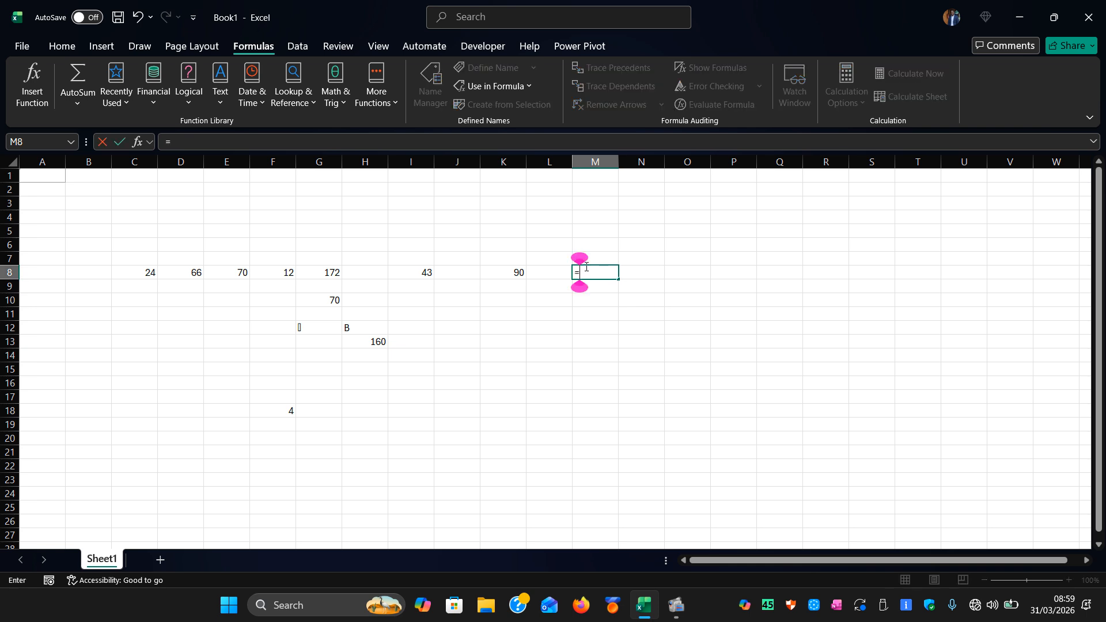
pyautogui.write('=su')
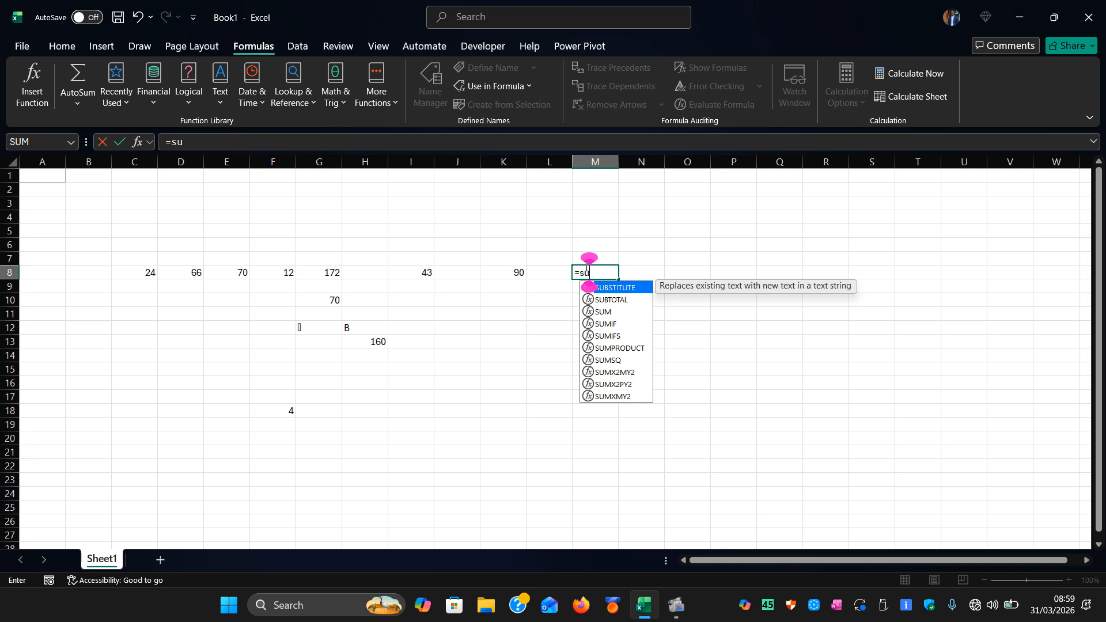
pyautogui.press('BackSpace')
pyautogui.press('BackSpace')
pyautogui.write('SUM')
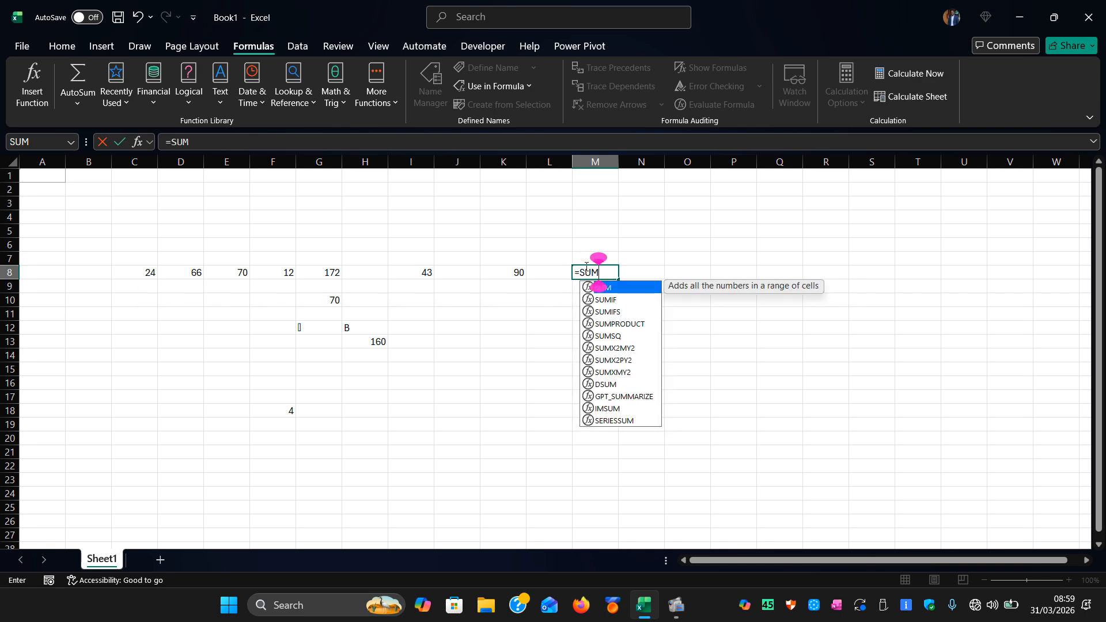
pyautogui.write('(')
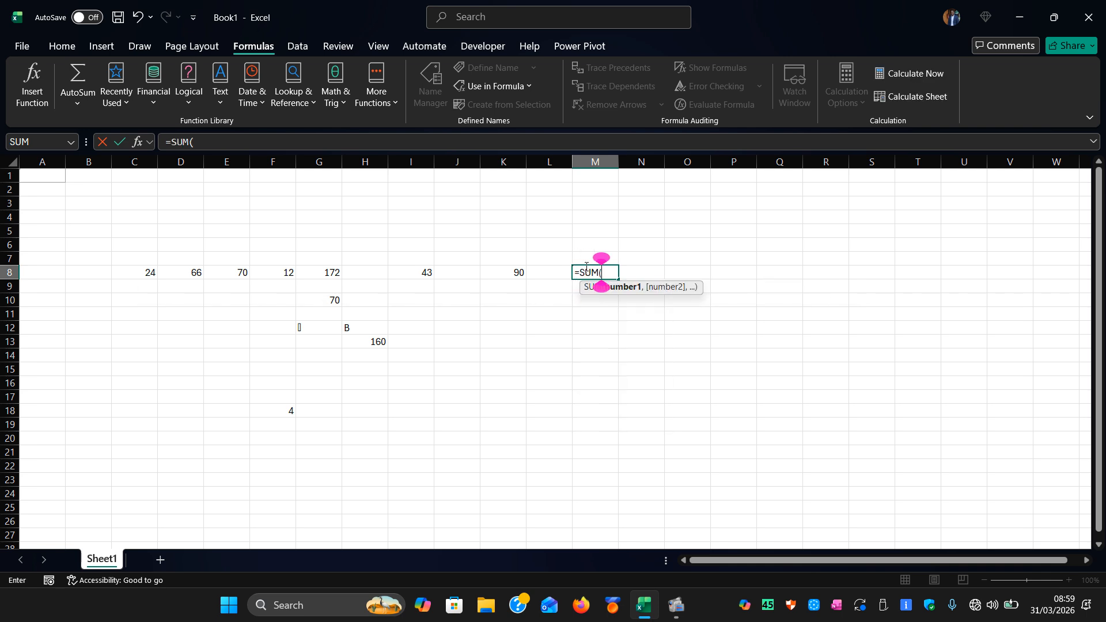
pyautogui.click(138, 272)
pyautogui.moveTo(139, 273); pyautogui.dragTo(264, 272)
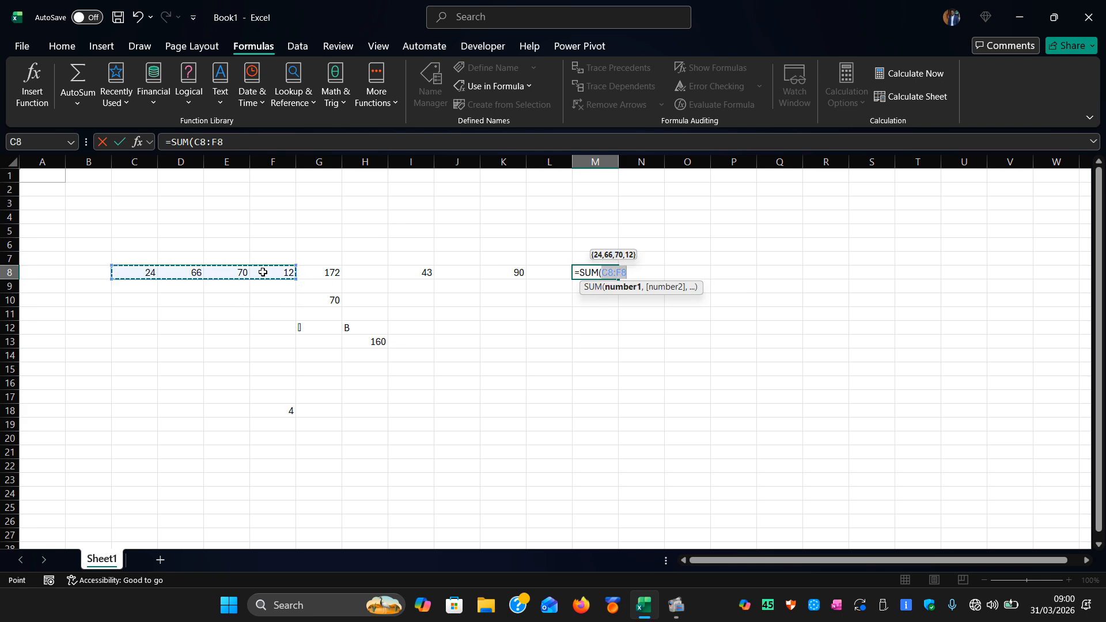
pyautogui.write(')')
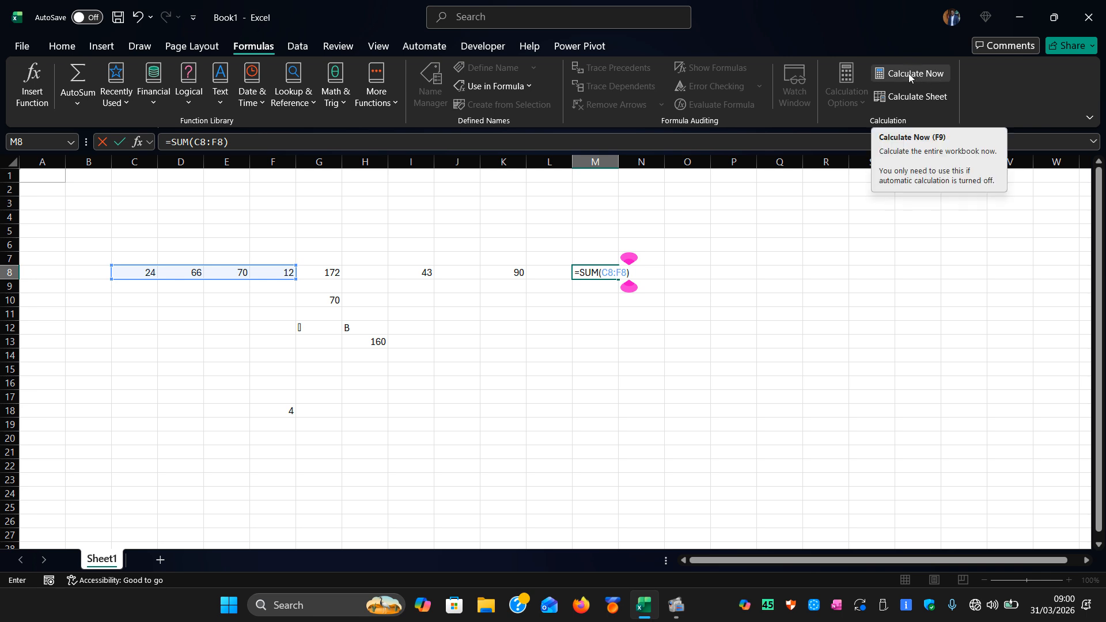
# Step: Calculate the formula in M8 while it is being edited and commit the result as a plain value
pyautogui.press('F9')
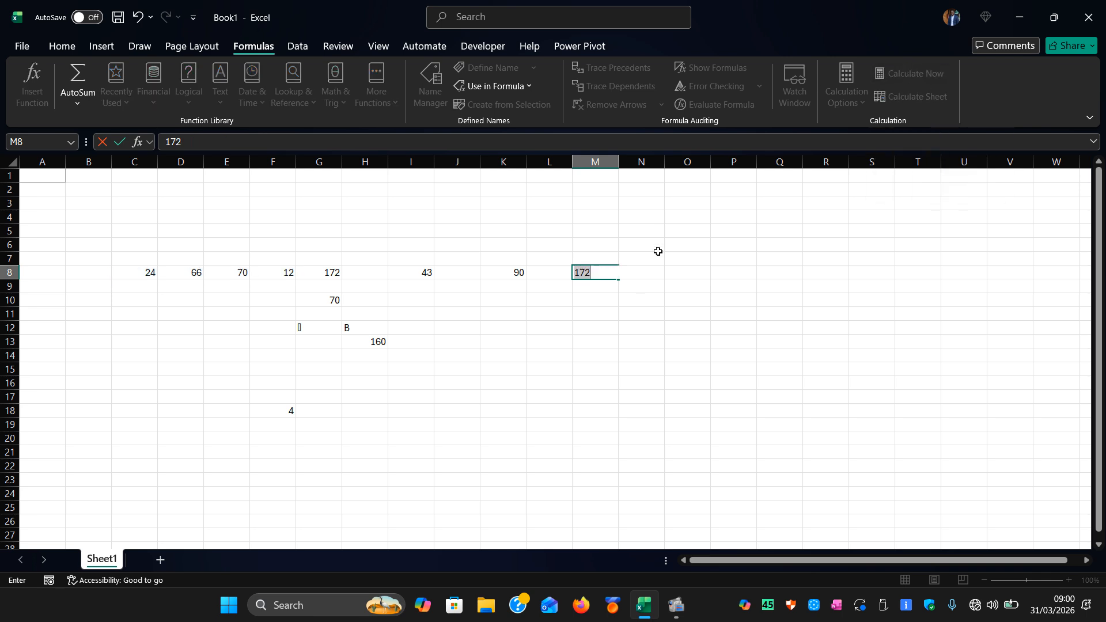
pyautogui.click(608, 296)
pyautogui.click(587, 274)
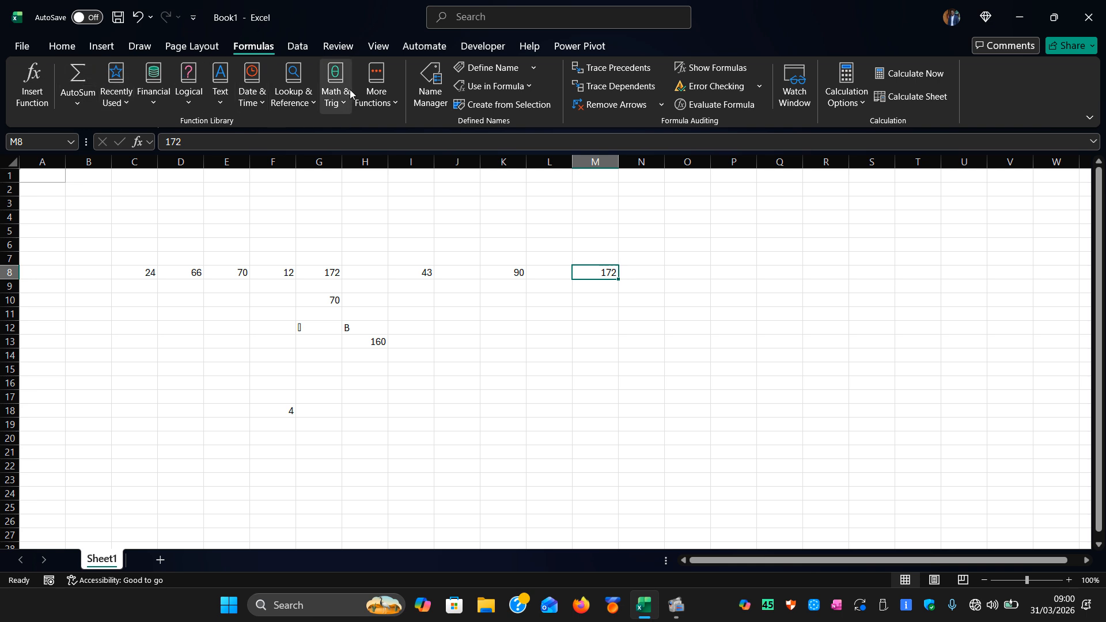
# Step: Review the function categories offered by Insert Function for M8 and cancel without inserting anything
pyautogui.click(35, 86)
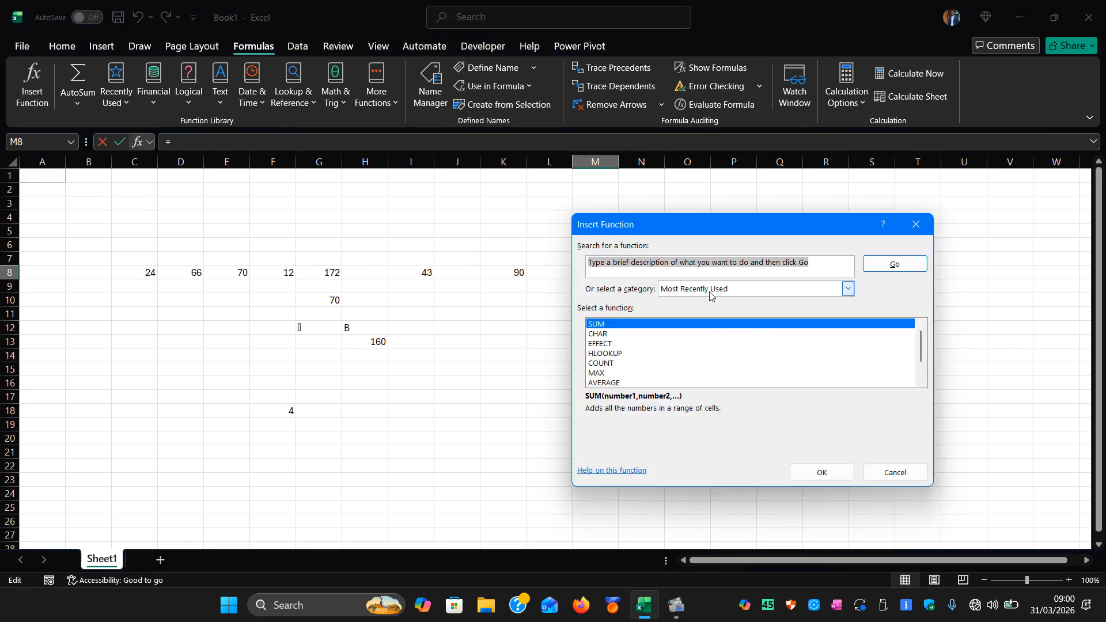
pyautogui.click(849, 290)
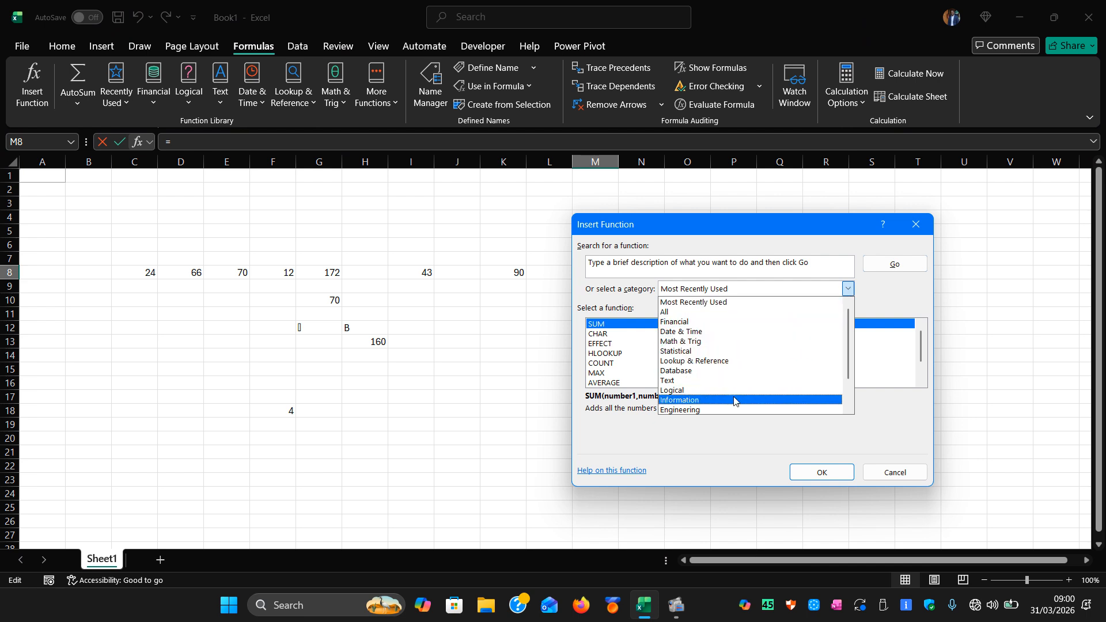
pyautogui.click(751, 434)
pyautogui.click(868, 474)
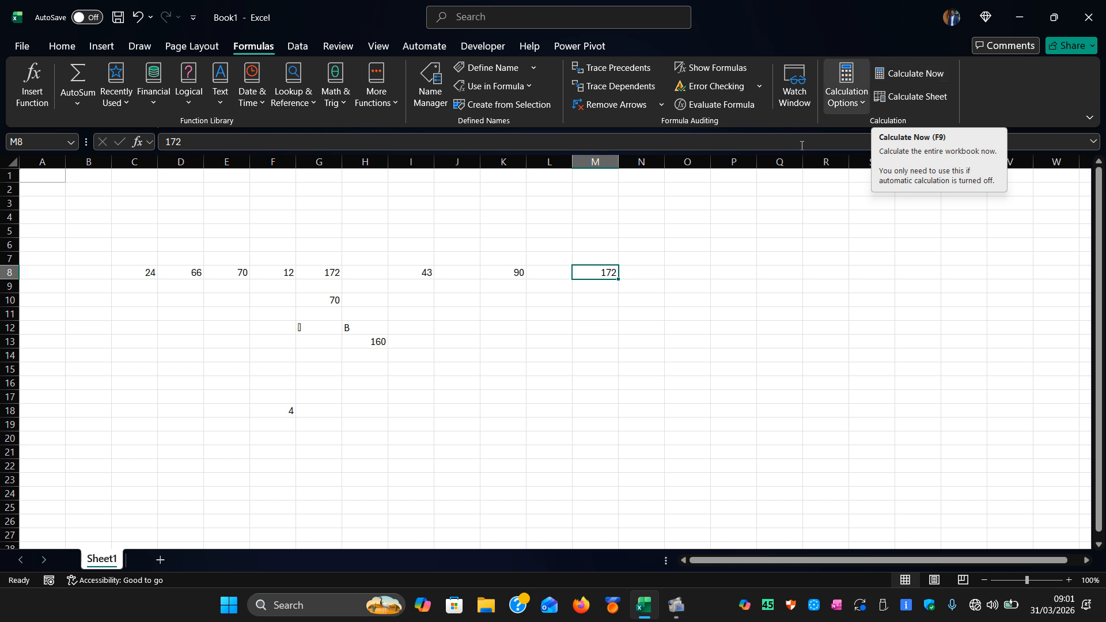
# Step: Examine the data commands and the sources offered by Get Data, including other sources, then close the list
pyautogui.click(572, 368)
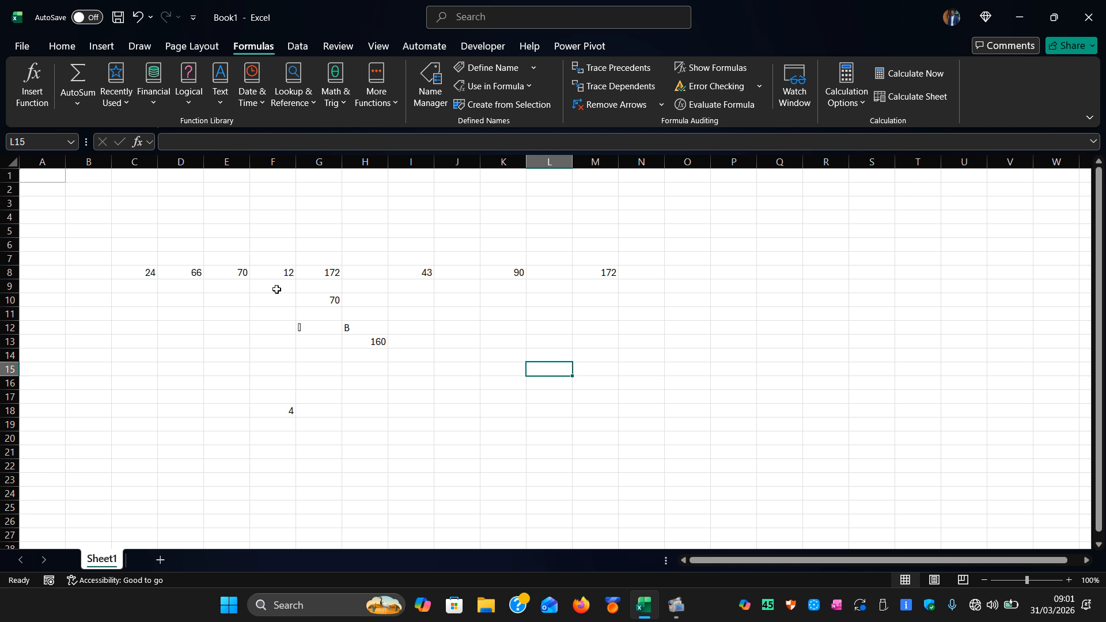
pyautogui.click(299, 51)
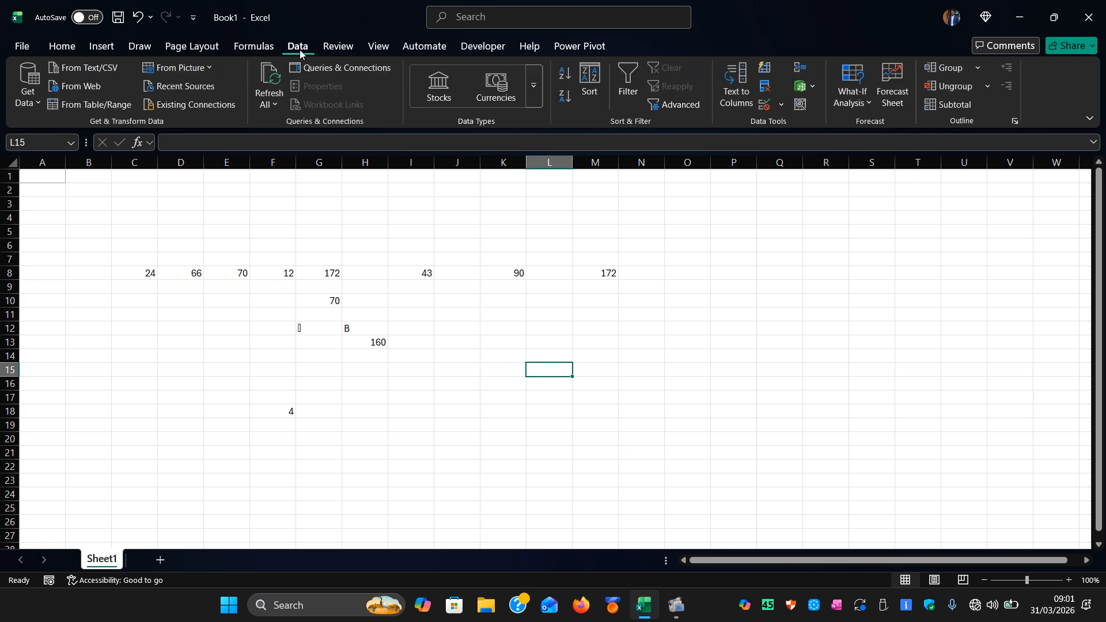
pyautogui.click(180, 232)
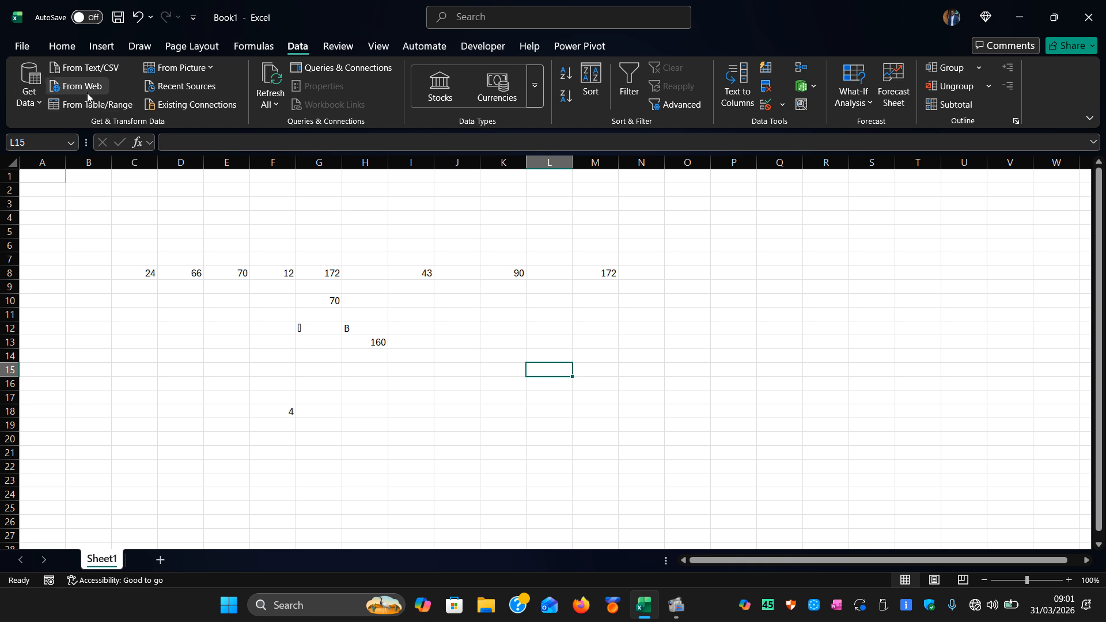
pyautogui.click(38, 104)
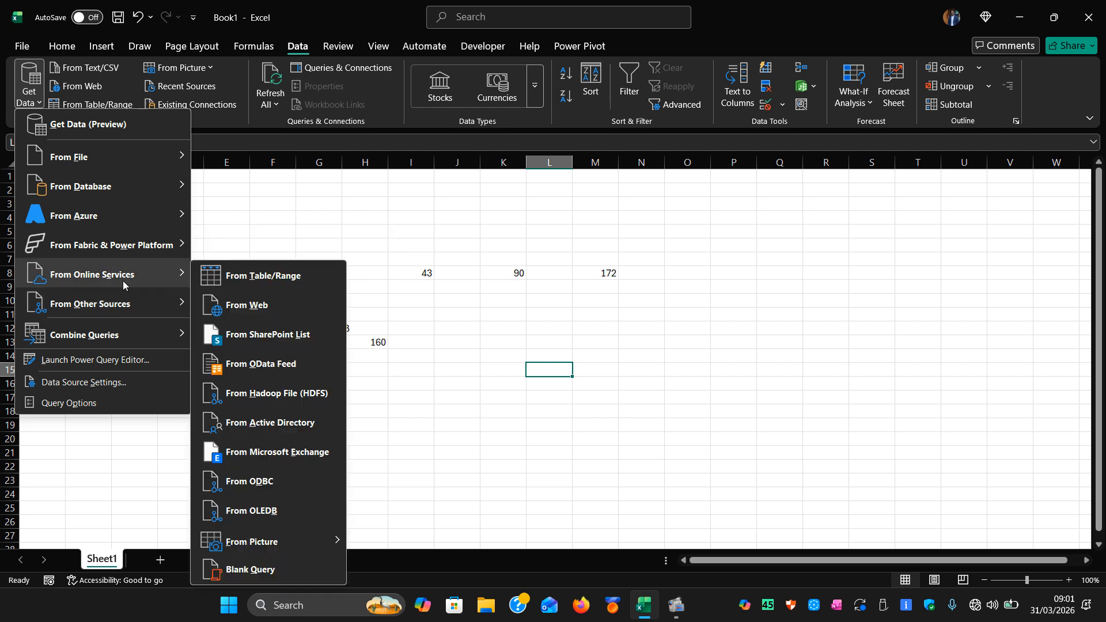
pyautogui.moveTo(136, 230)
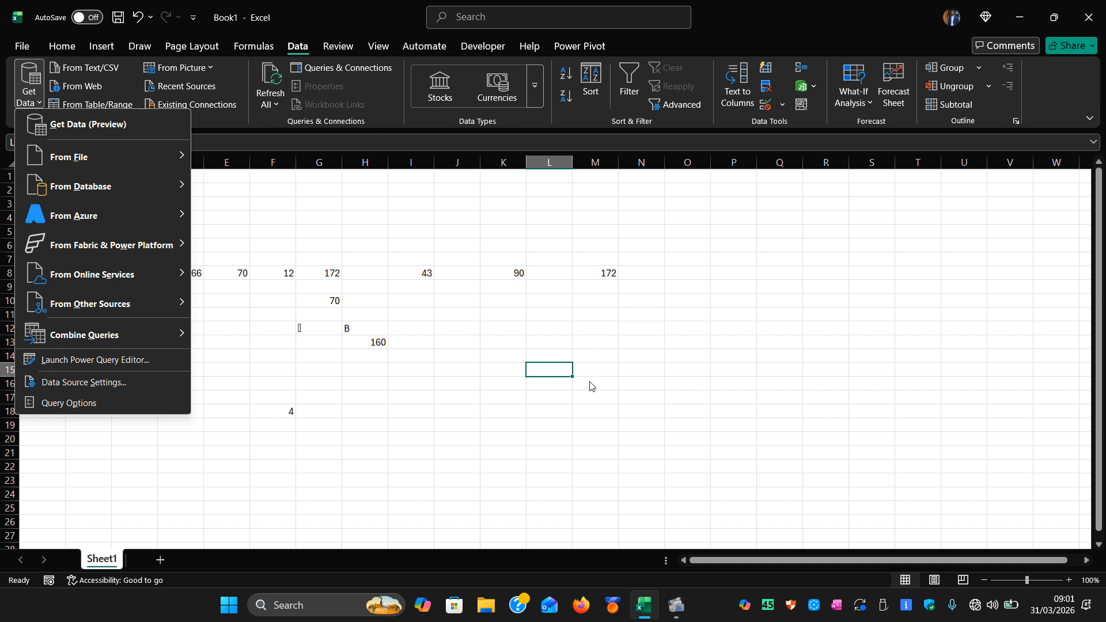
pyautogui.click(668, 421)
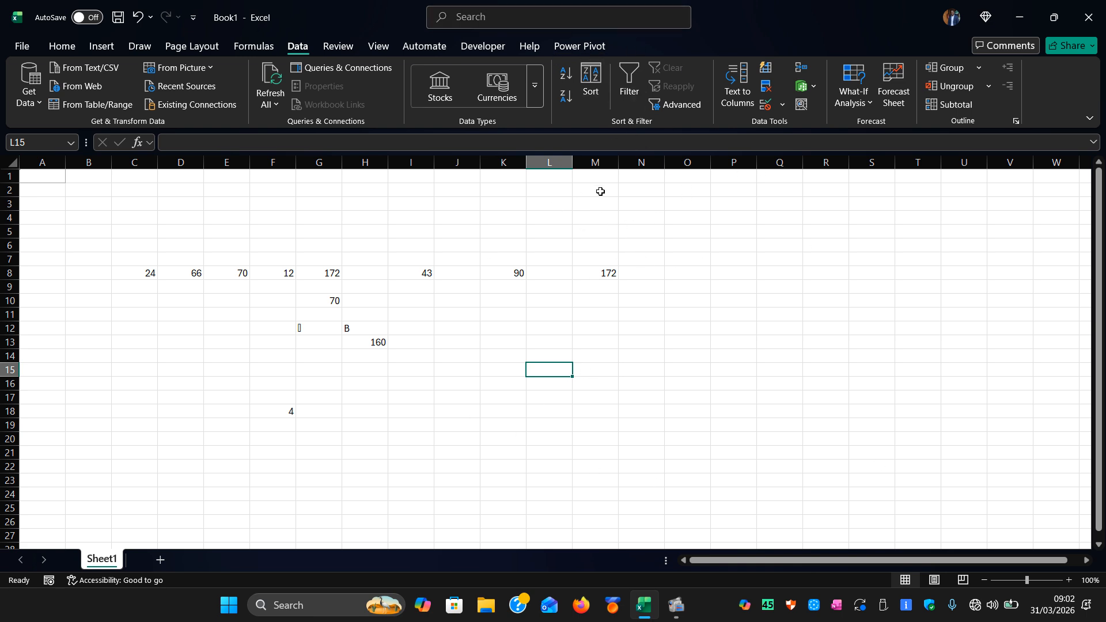
# Step: Try an ascending sort and a filter from the empty cell L15, then select cell C3
pyautogui.click(566, 73)
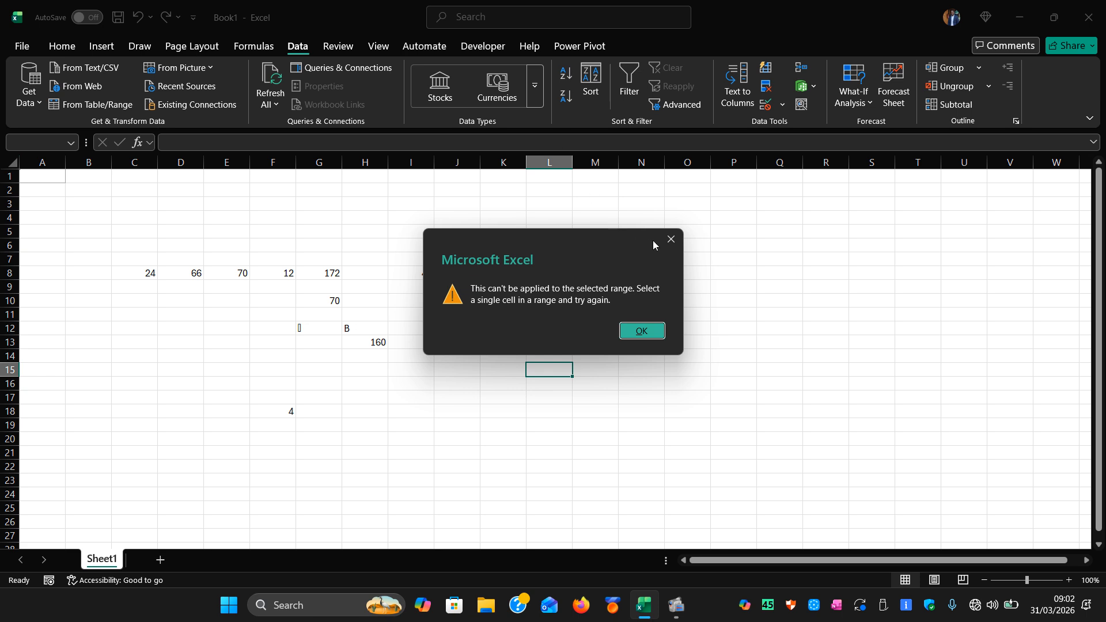
pyautogui.click(671, 238)
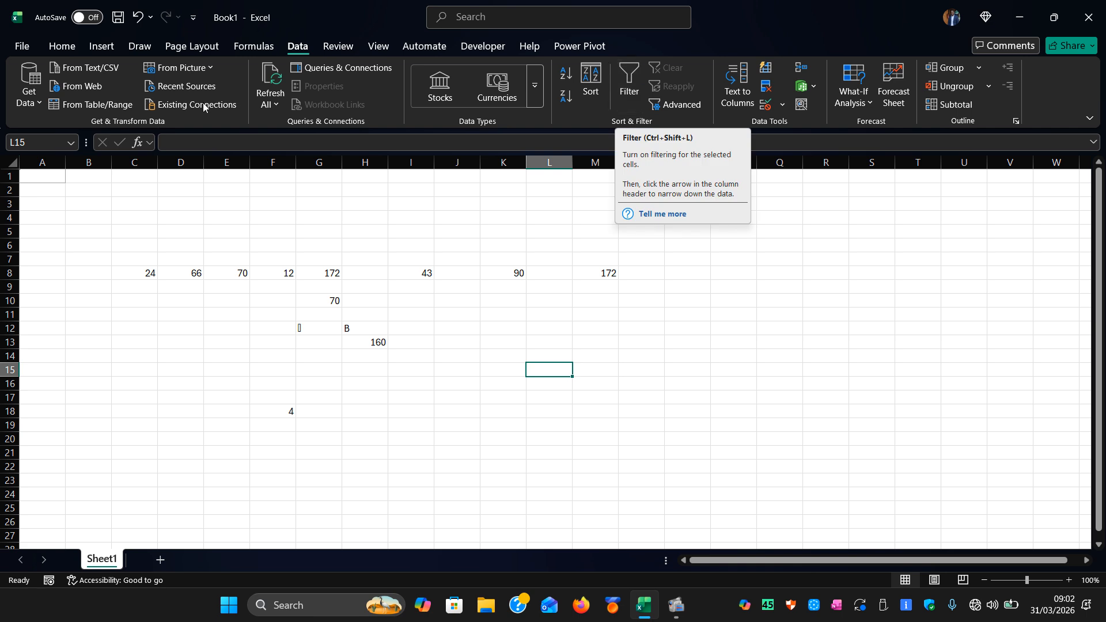
pyautogui.click(62, 46)
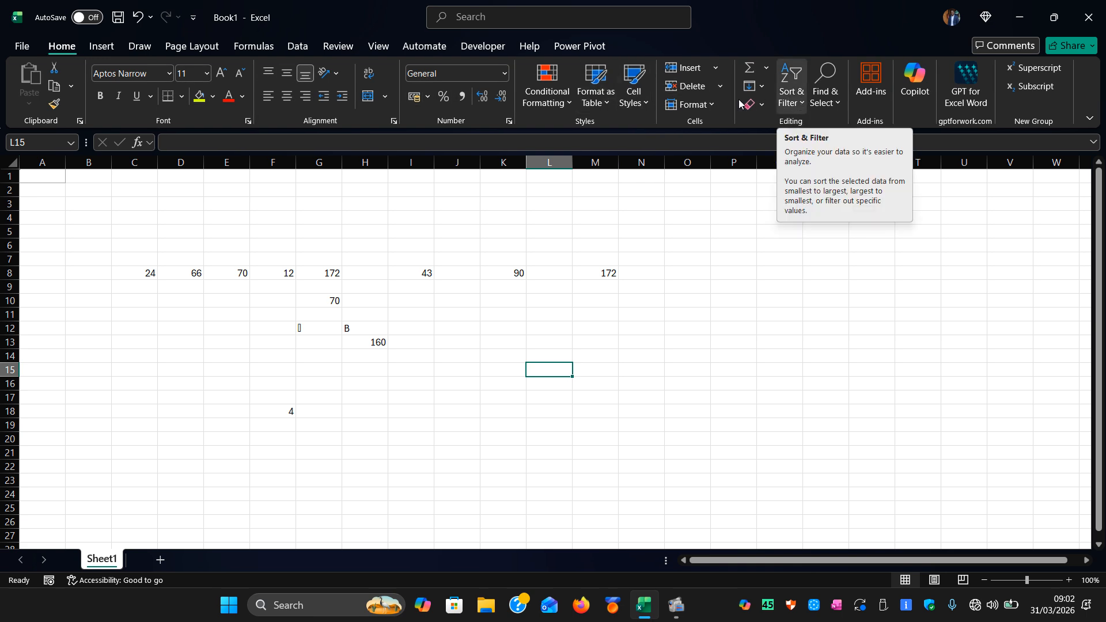
pyautogui.click(299, 48)
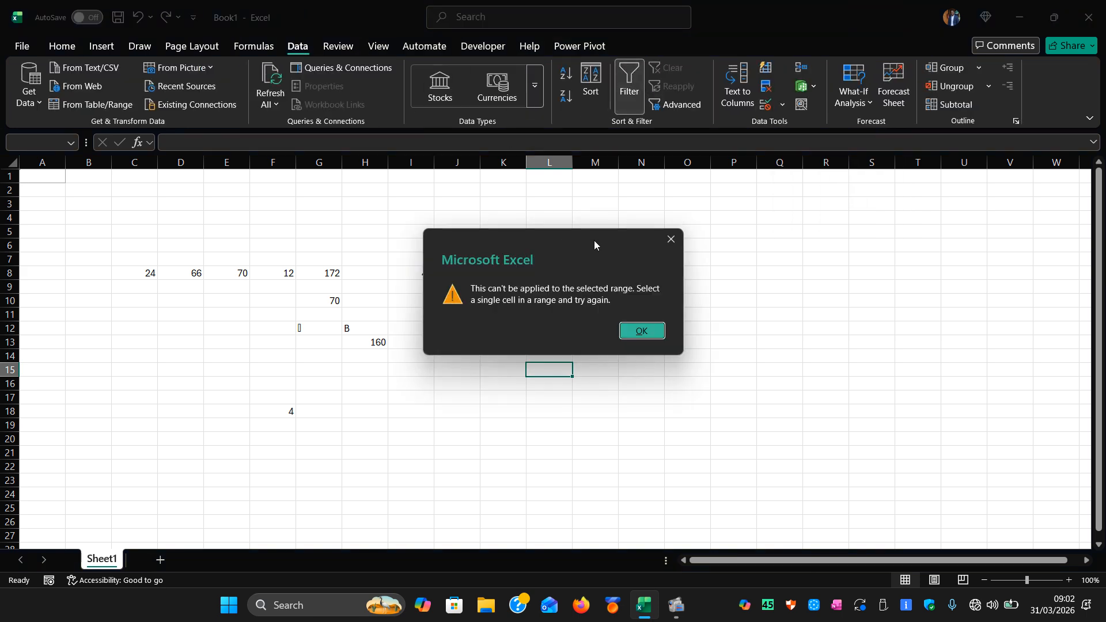
pyautogui.click(668, 242)
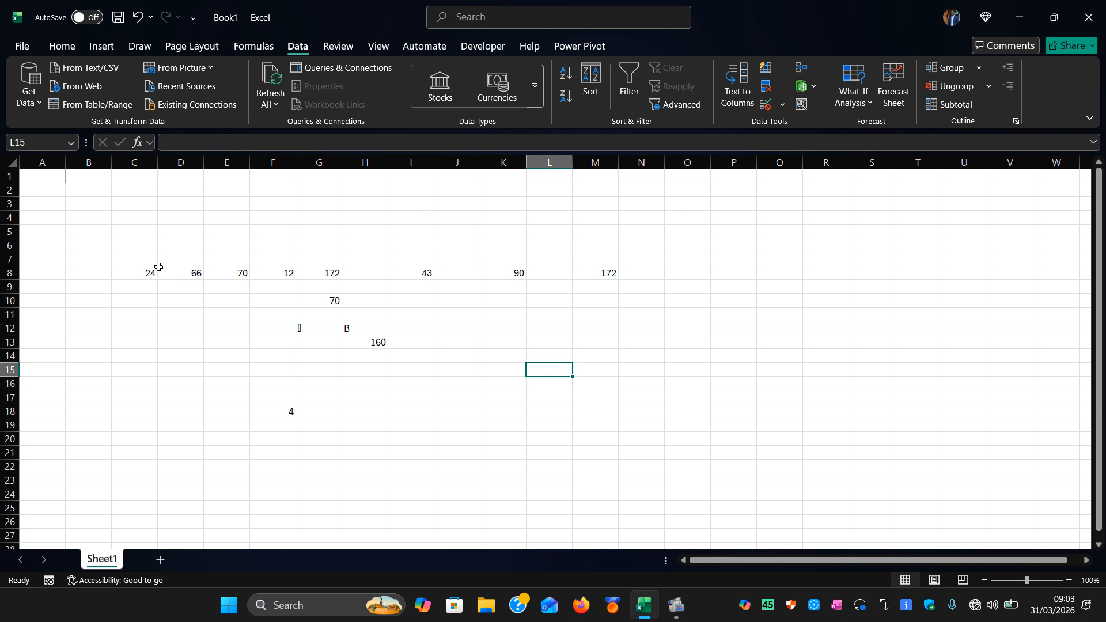
pyautogui.click(133, 210)
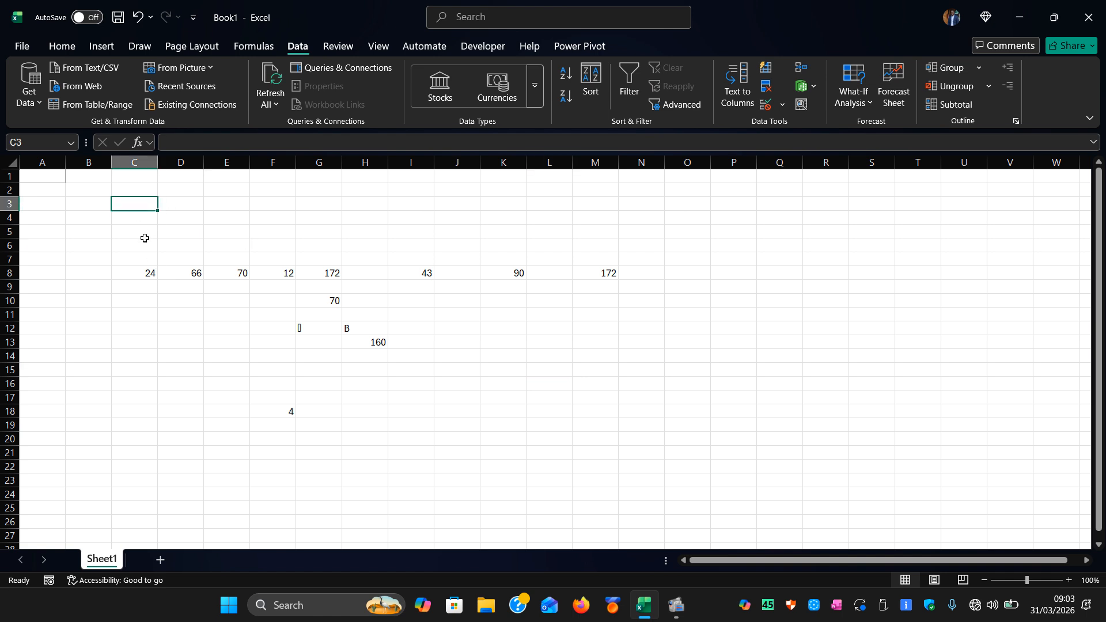
# Step: Try a filter on the range C6:N18, check the filter lists of columns C and D, and undo the filter
pyautogui.moveTo(146, 239); pyautogui.dragTo(664, 416)
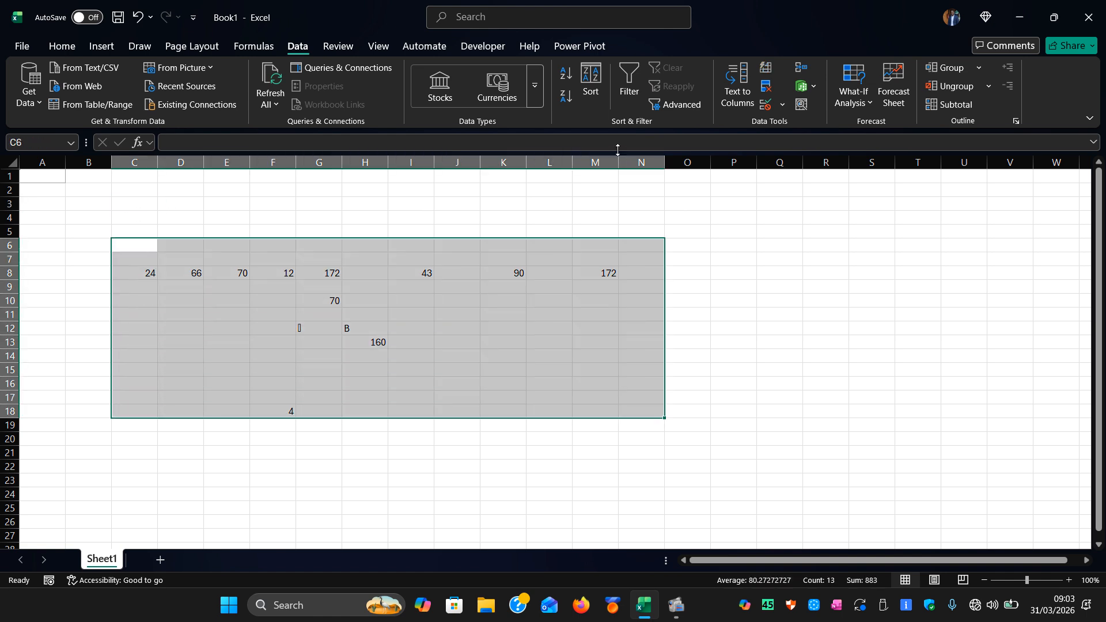
pyautogui.click(630, 86)
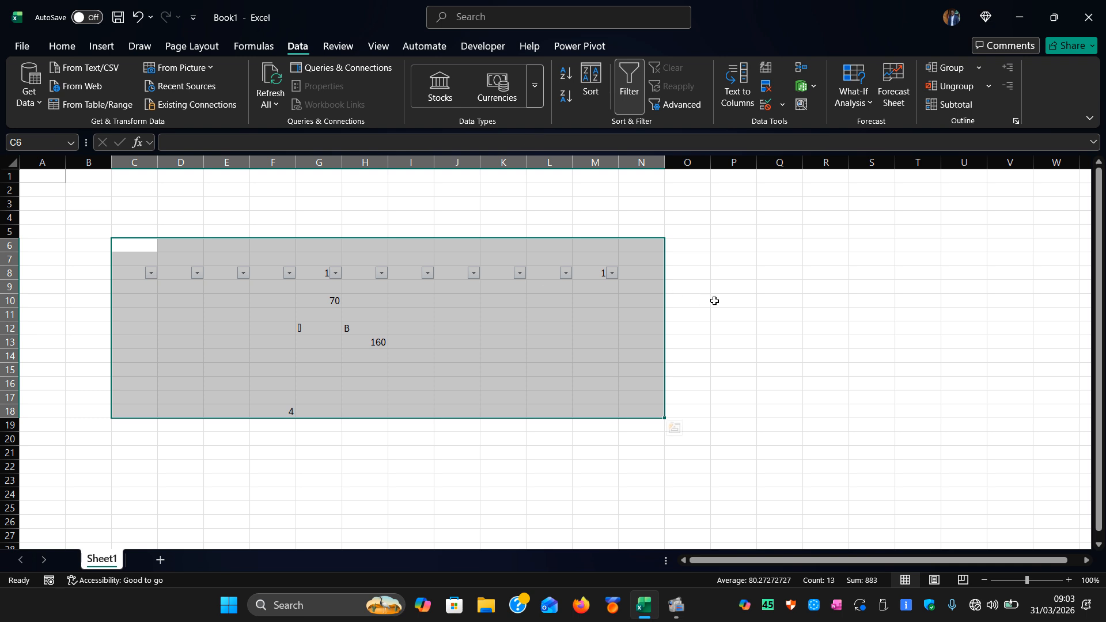
pyautogui.click(712, 334)
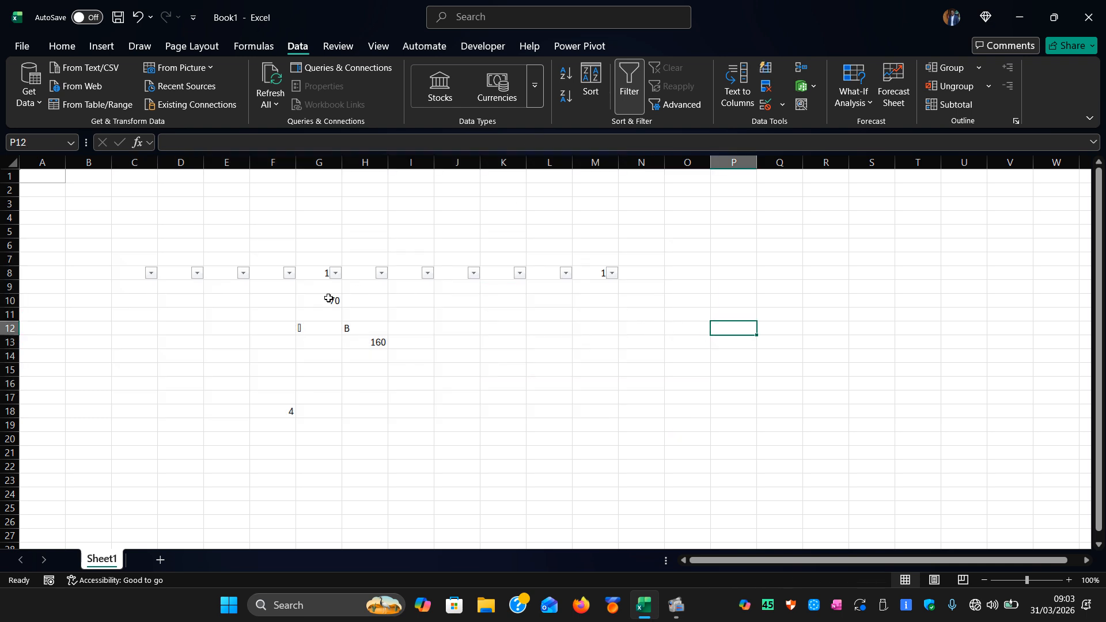
pyautogui.click(151, 273)
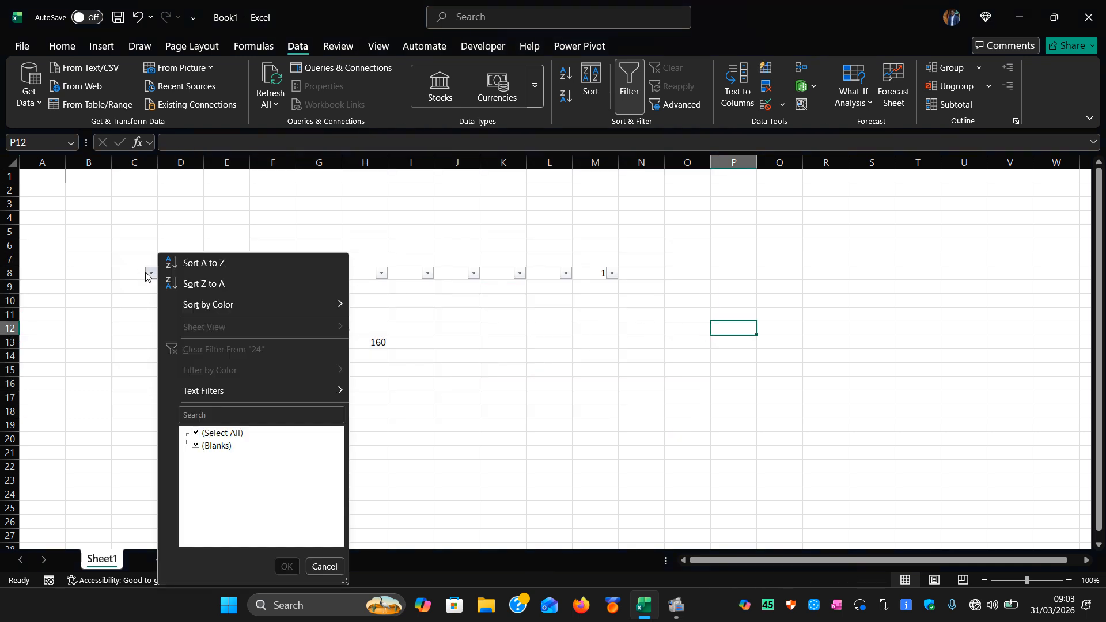
pyautogui.click(397, 348)
pyautogui.click(197, 274)
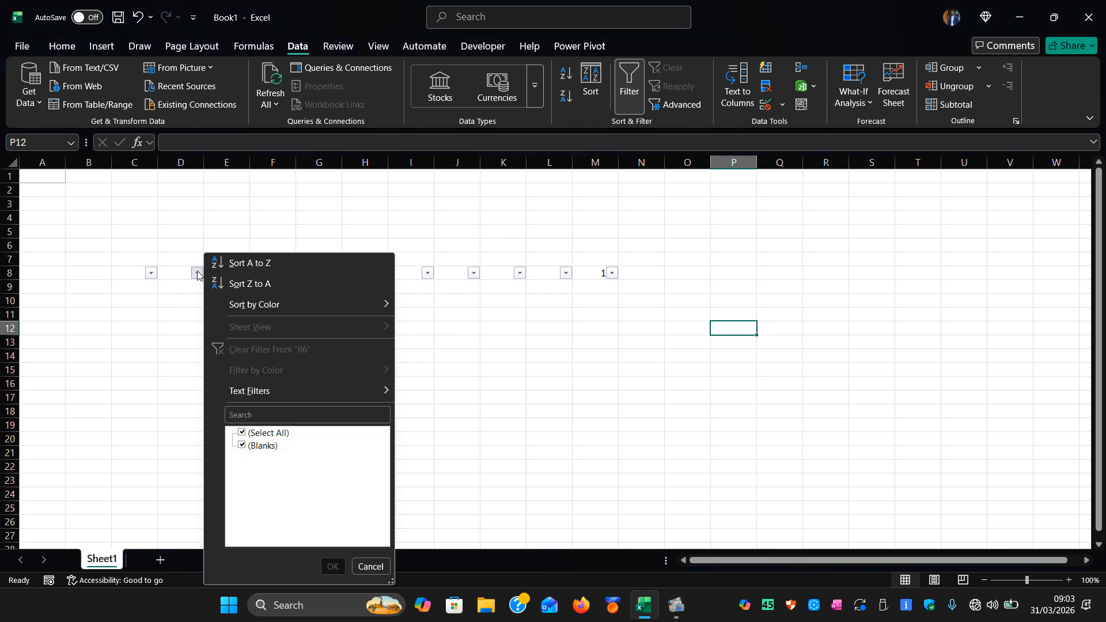
pyautogui.click(517, 349)
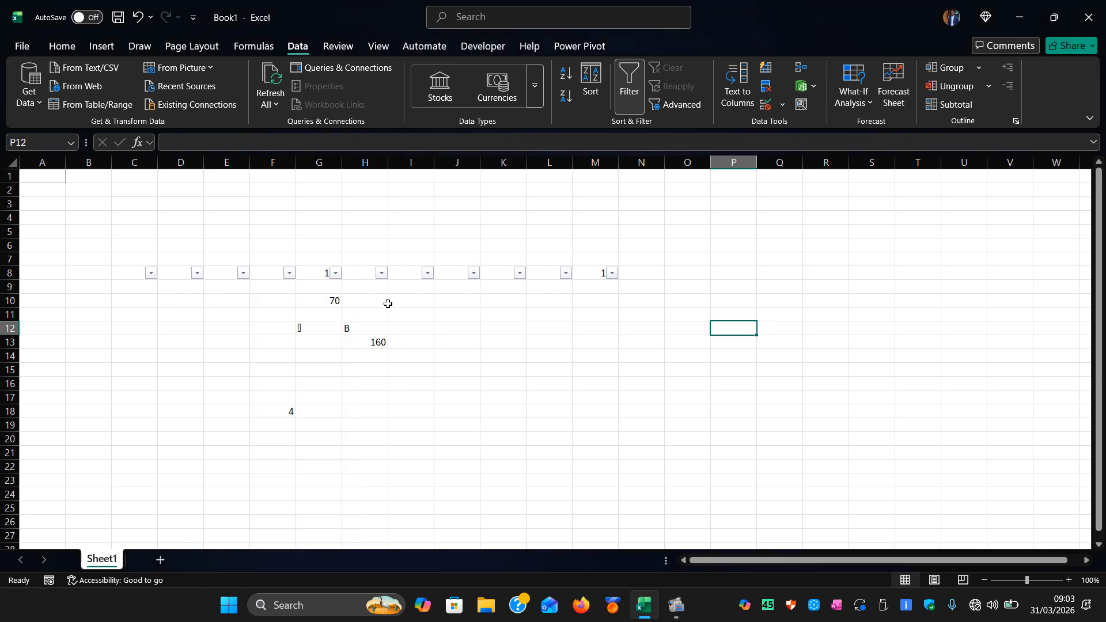
pyautogui.hotkey('ctrl', 'shift', 'l')
pyautogui.click(767, 317)
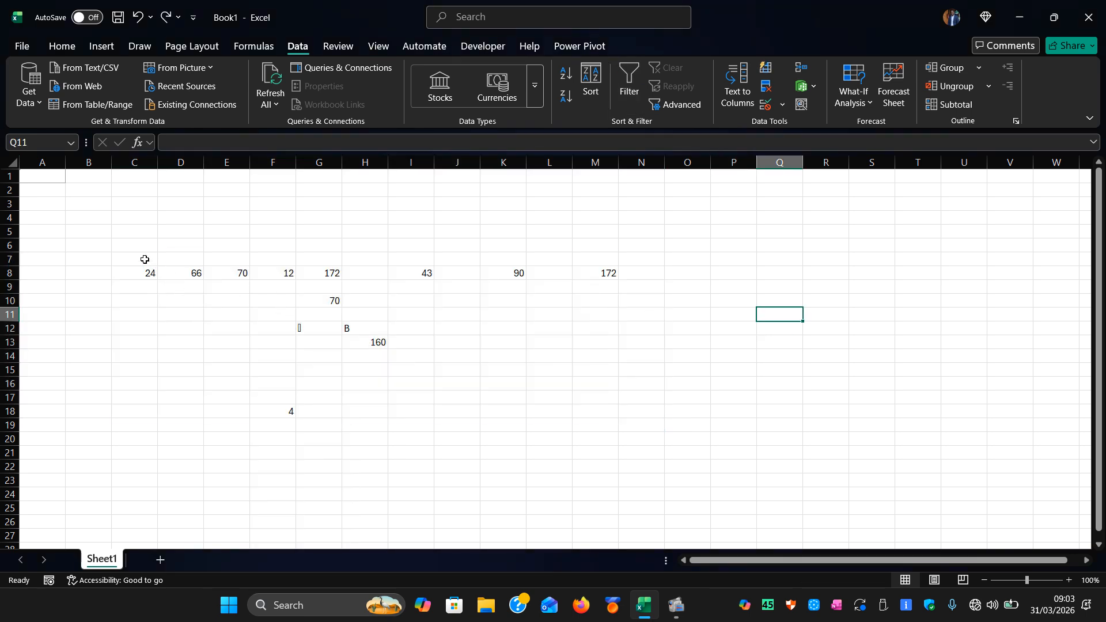
# Step: Try a filter on the range C7:N13, review column I's filter options without applying any, and undo the filter
pyautogui.moveTo(138, 255)
pyautogui.mouseDown()
pyautogui.moveTo(311, 271)
pyautogui.moveTo(629, 341)
pyautogui.mouseUp()
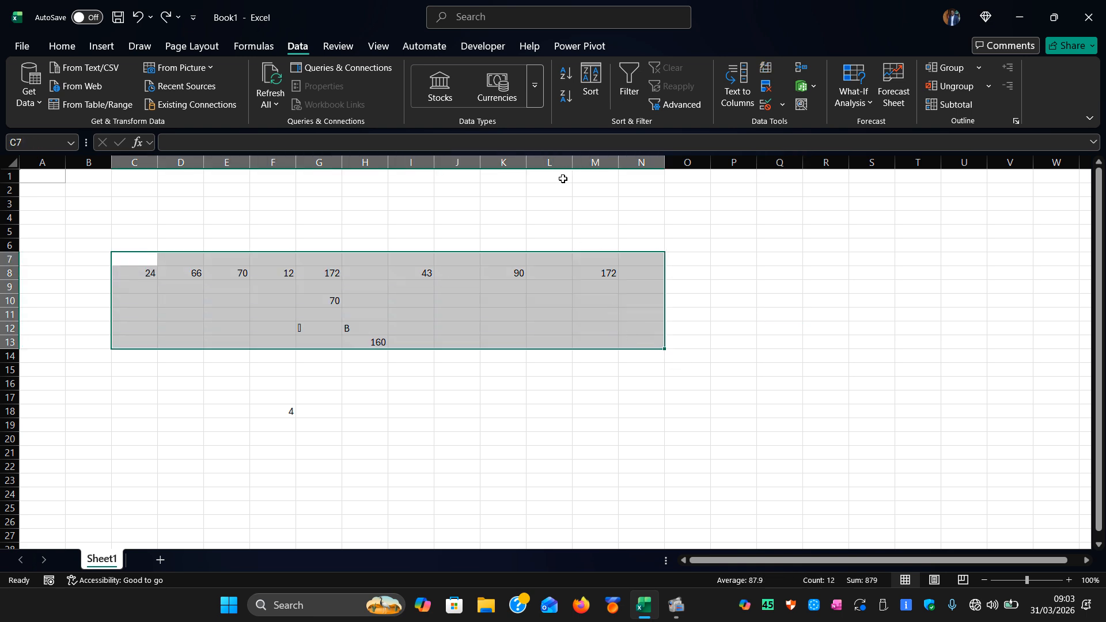
pyautogui.click(629, 86)
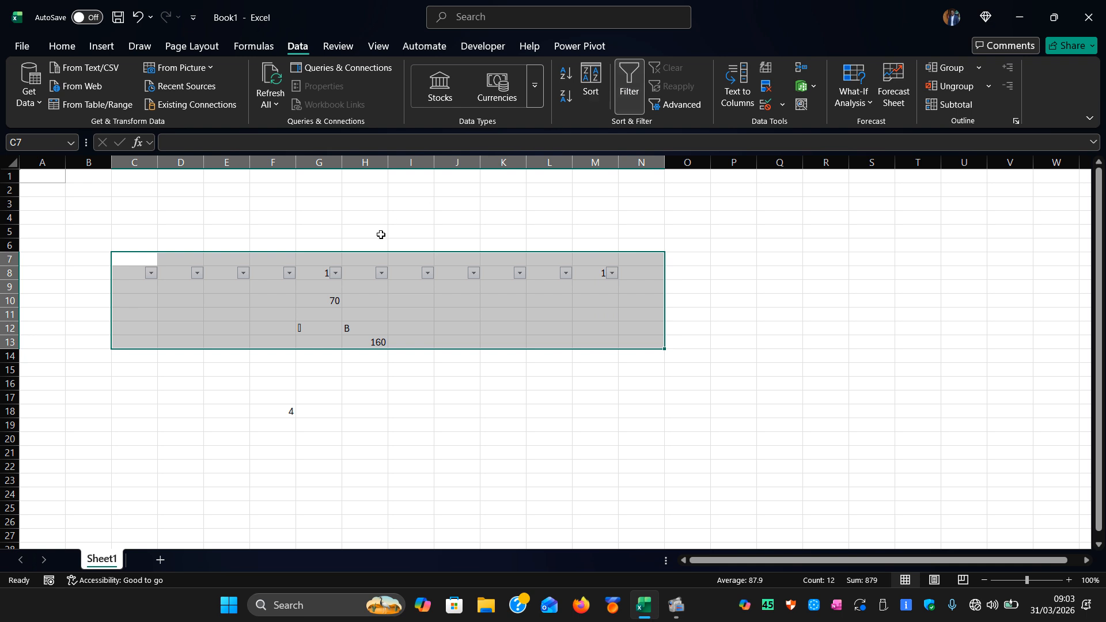
pyautogui.click(428, 421)
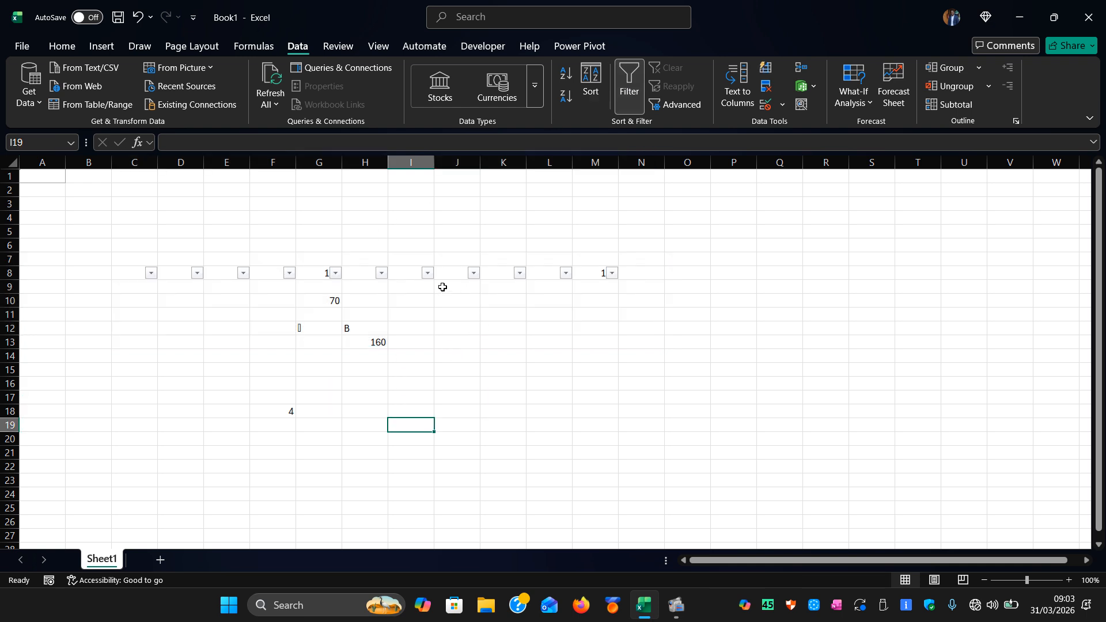
pyautogui.click(428, 273)
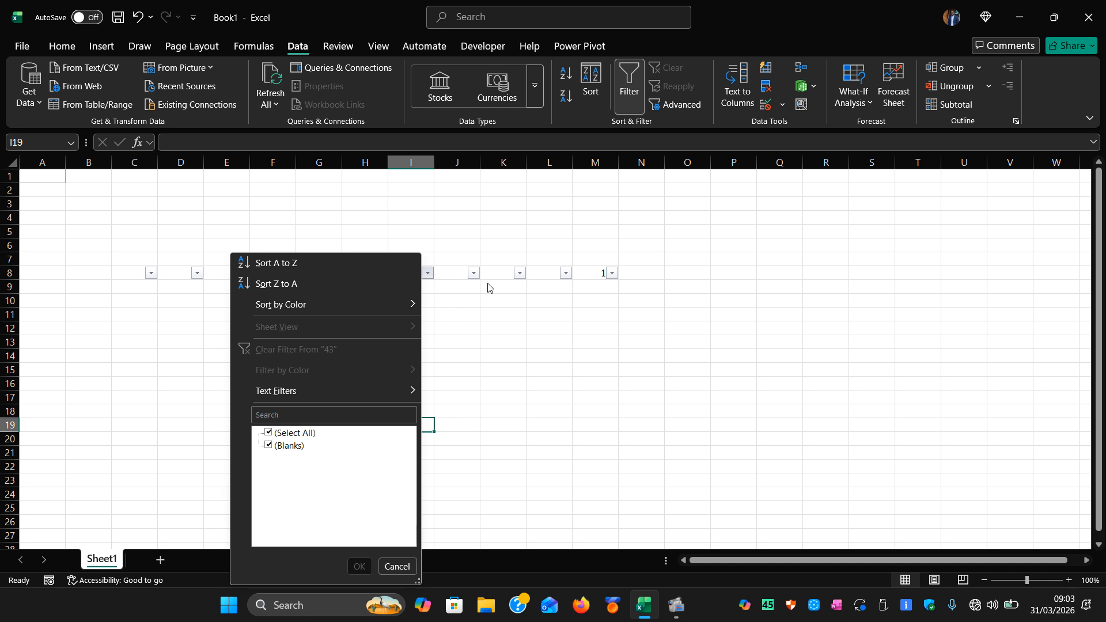
pyautogui.moveTo(277, 394)
pyautogui.click(404, 572)
pyautogui.hotkey('ctrl', 'z')
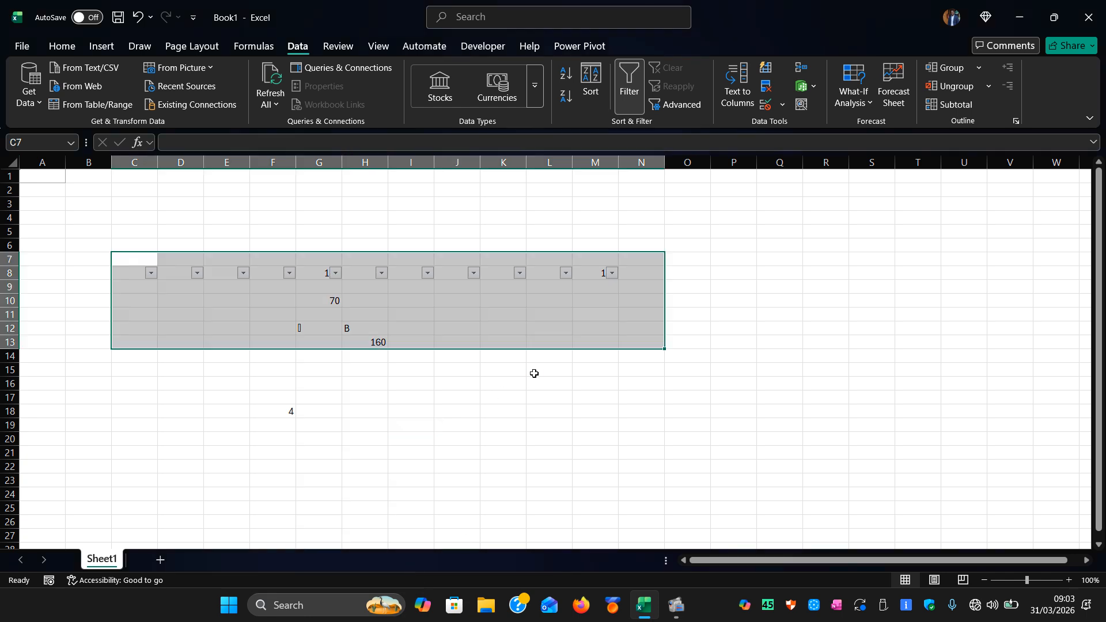
pyautogui.hotkey('ctrl', 'z')
pyautogui.click(497, 394)
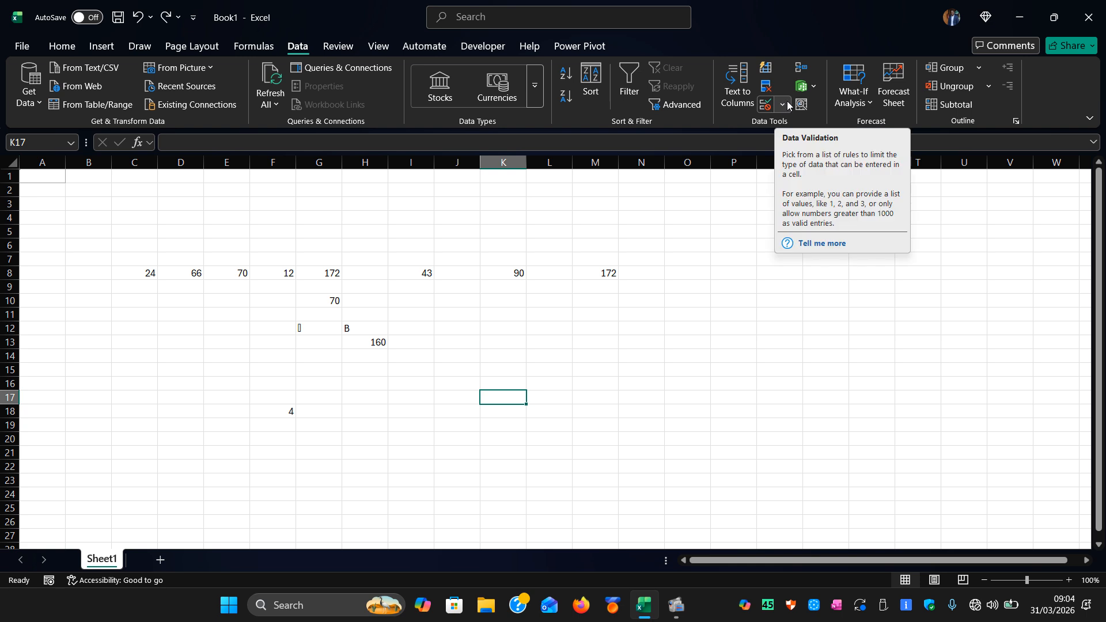
# Step: Examine the available data validation commands and close the list without choosing one
pyautogui.click(787, 103)
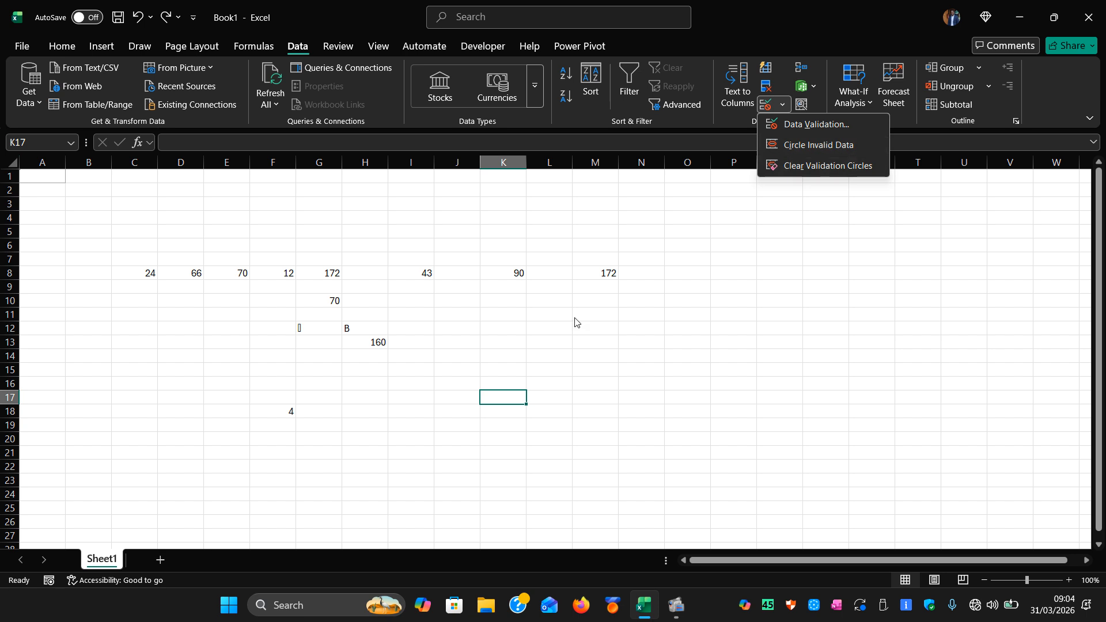
pyautogui.click(686, 309)
# Step: Enter the label "Name of Student" in cell O10
pyautogui.click(687, 299)
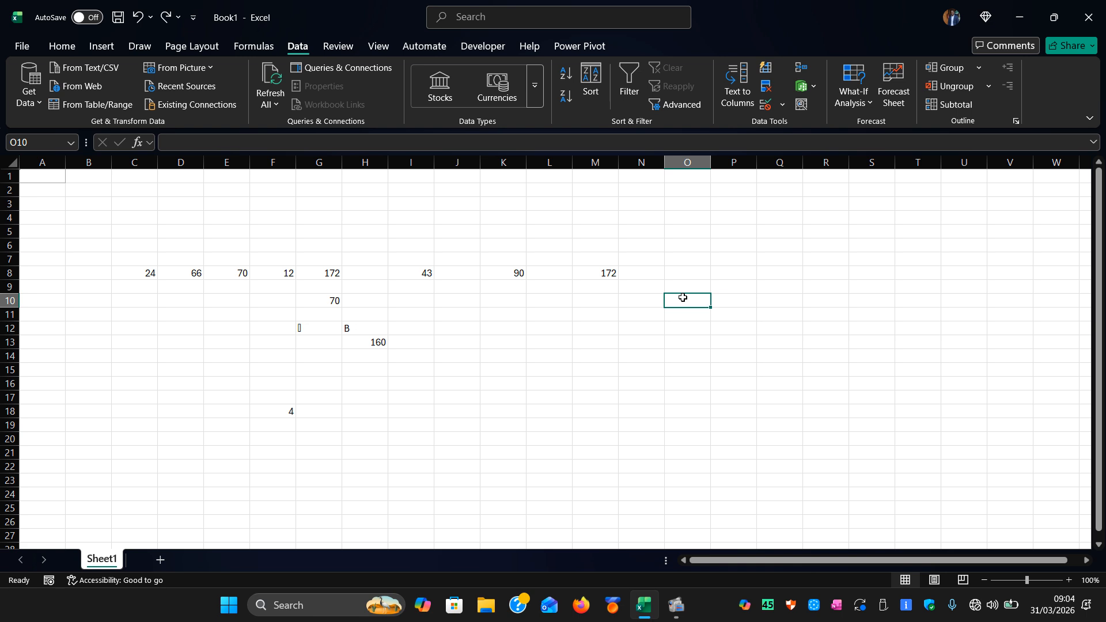
pyautogui.write('Name')
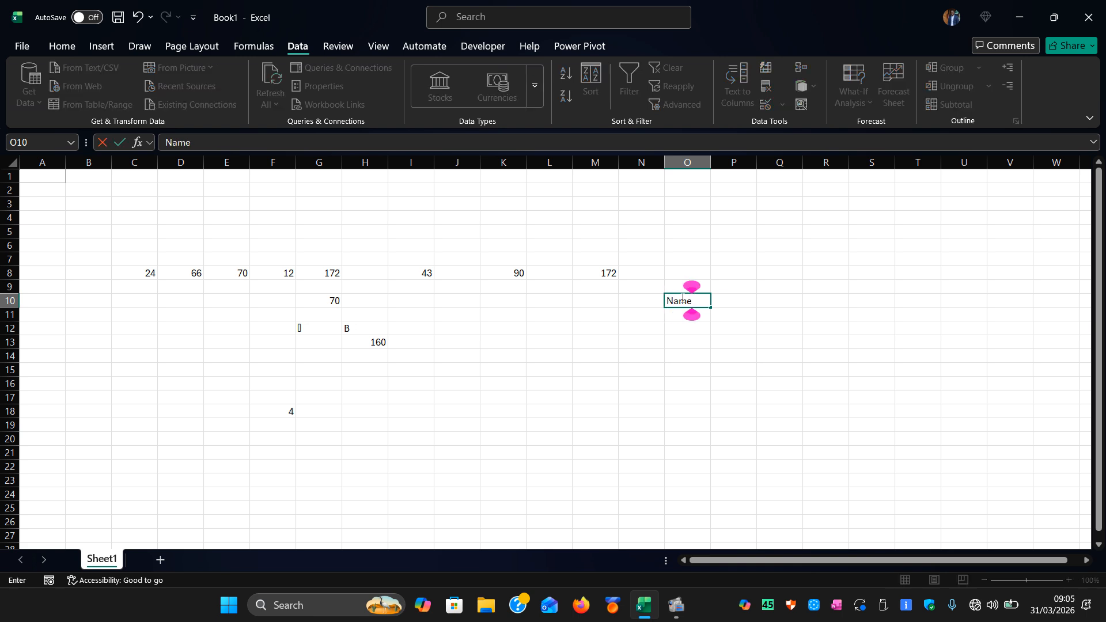
pyautogui.write(' of SATUDT')
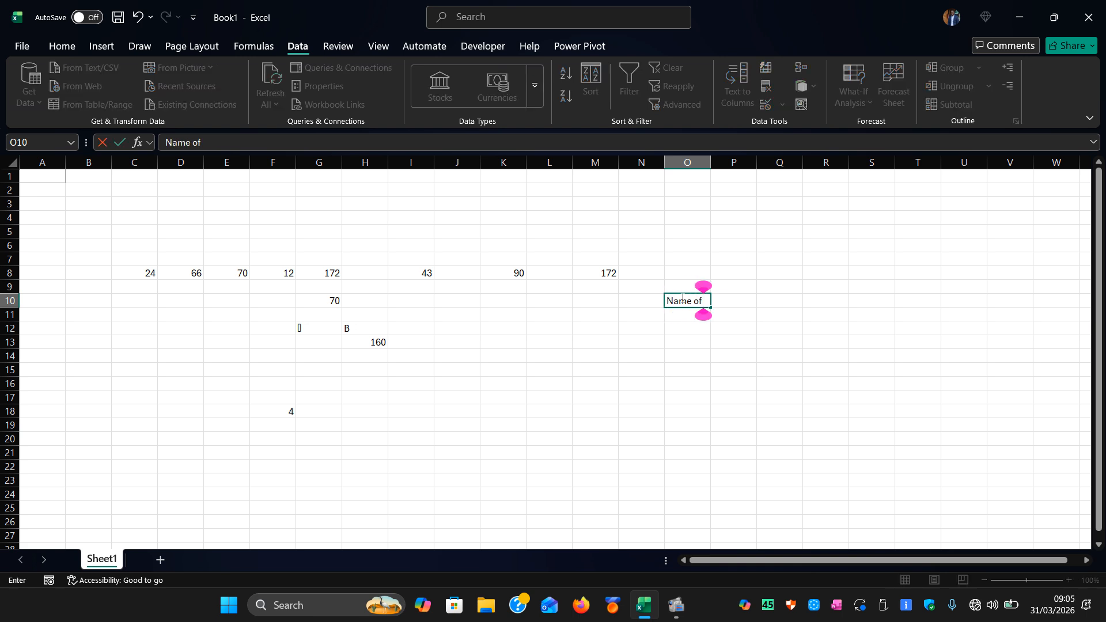
pyautogui.press('BackSpace')
pyautogui.press('BackSpace')
pyautogui.press('BackSpace')
pyautogui.press('BackSpace')
pyautogui.press('BackSpace')
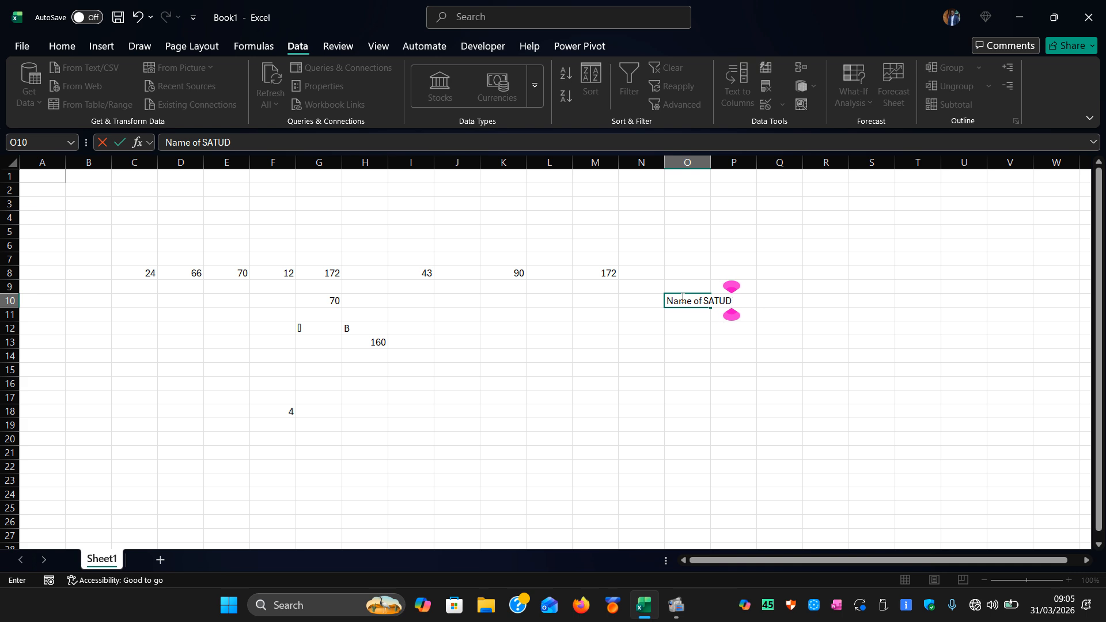
pyautogui.write('tudent')
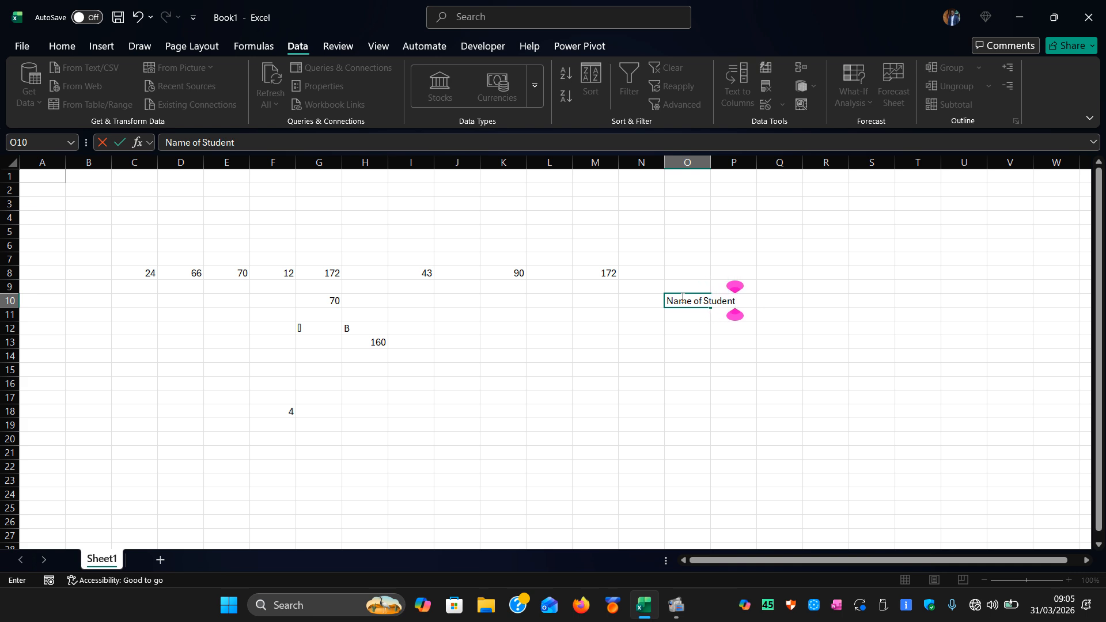
pyautogui.press('Return')
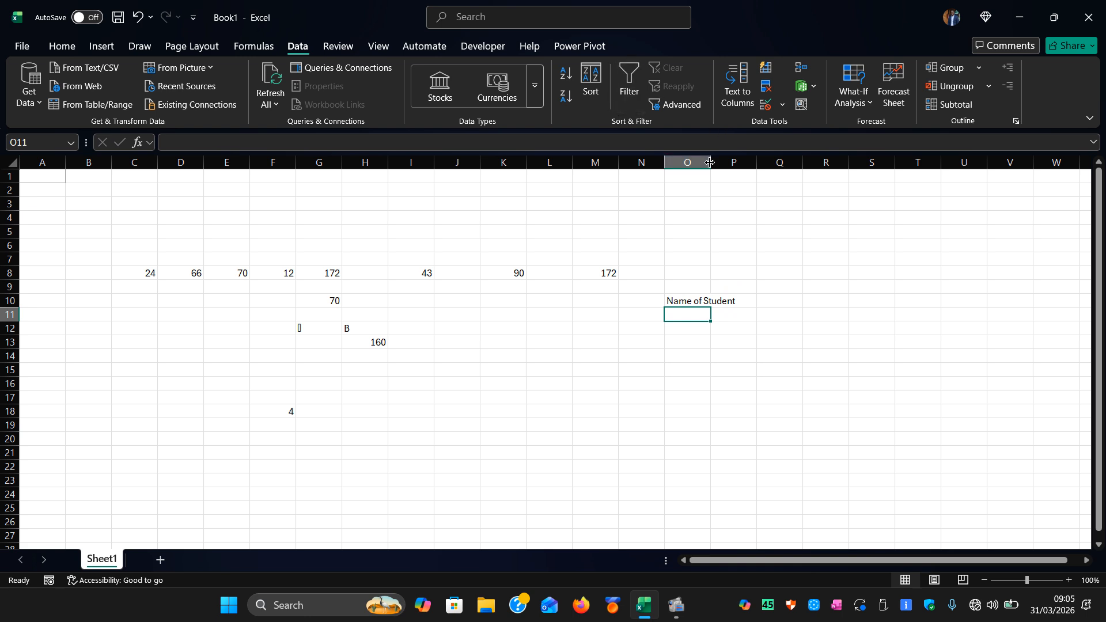
# Step: Widen columns O and P and increase the height of rows 10 and 11 around the student label
pyautogui.moveTo(711, 163); pyautogui.dragTo(750, 164)
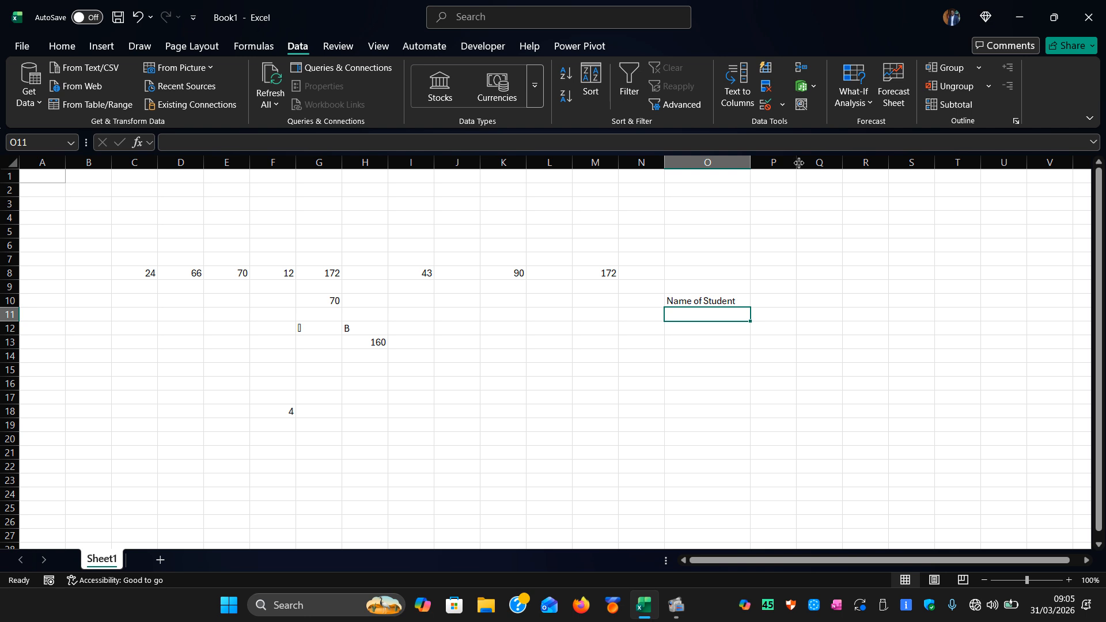
pyautogui.moveTo(802, 163); pyautogui.dragTo(842, 161)
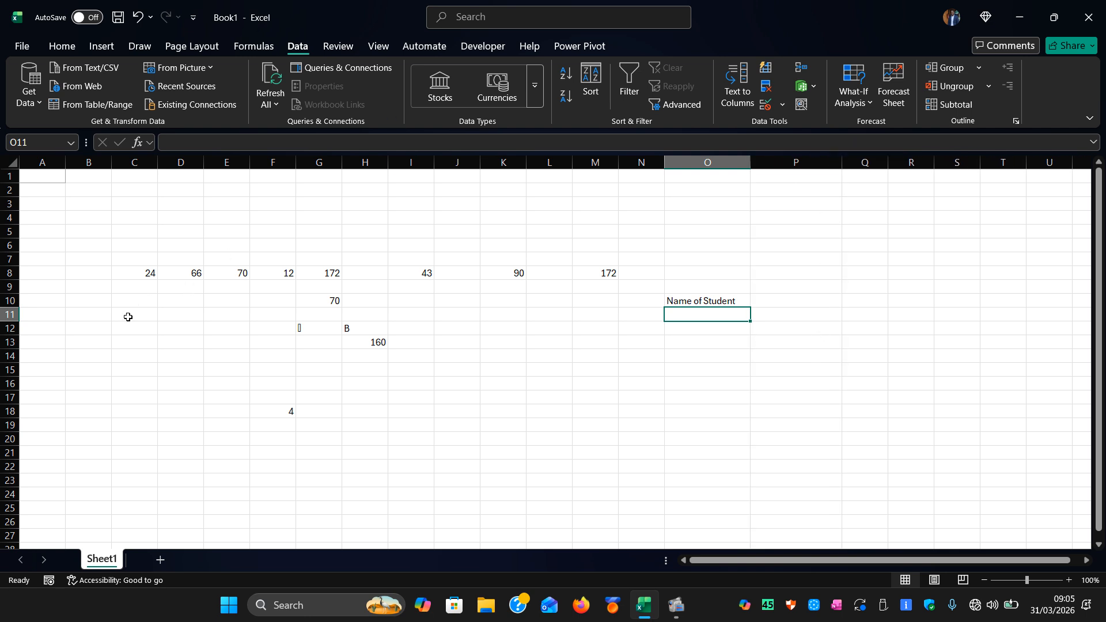
pyautogui.moveTo(13, 322); pyautogui.dragTo(18, 339)
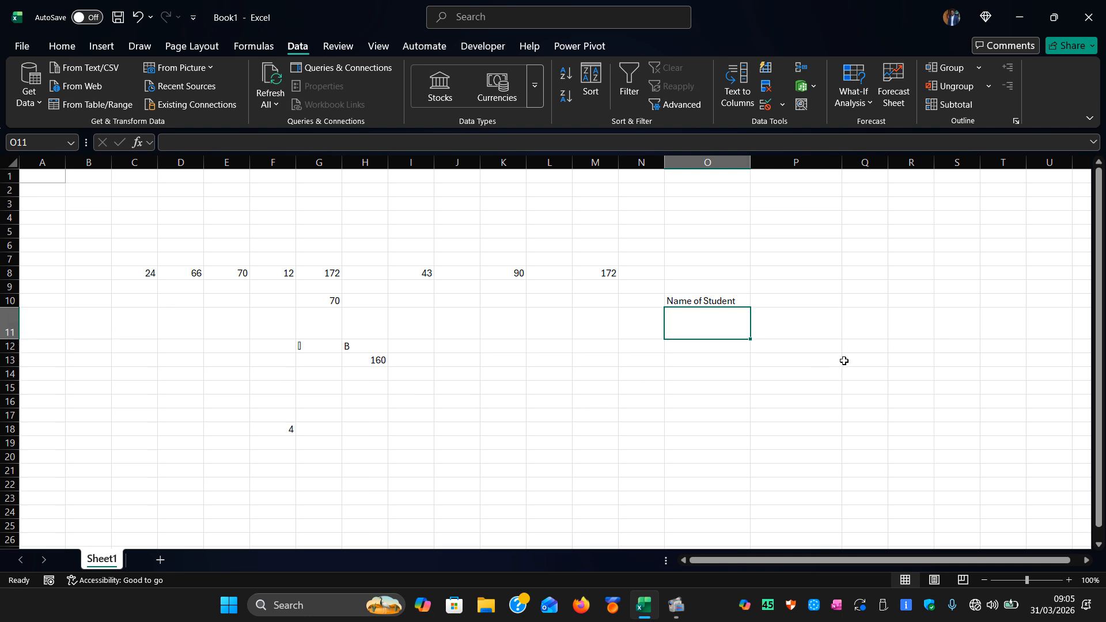
pyautogui.click(800, 326)
pyautogui.click(736, 319)
pyautogui.moveTo(15, 309); pyautogui.dragTo(15, 323)
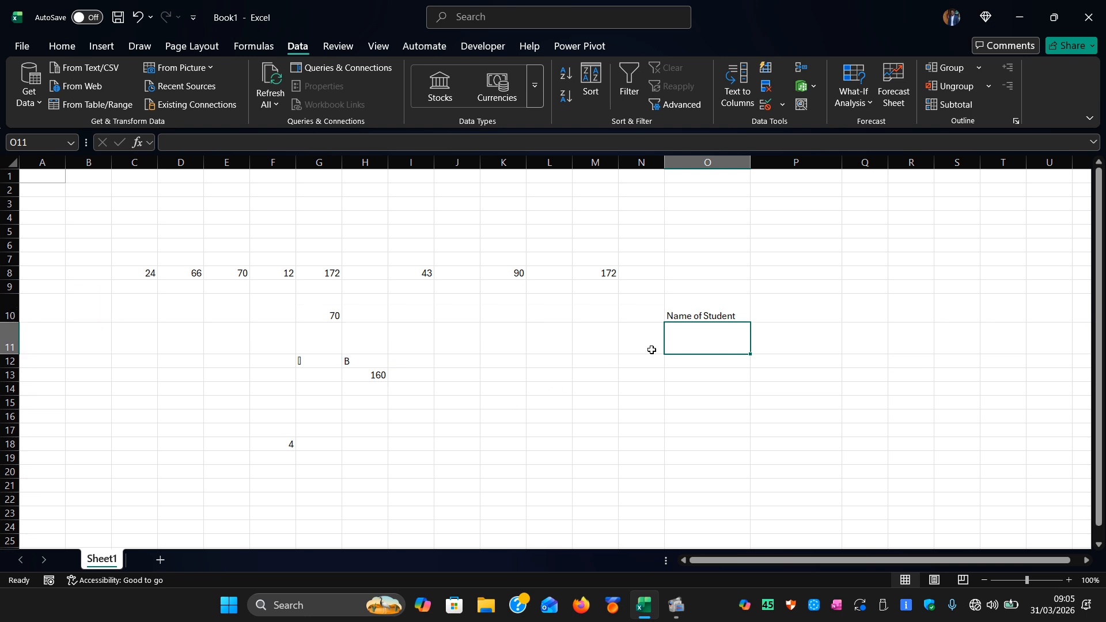
pyautogui.click(688, 314)
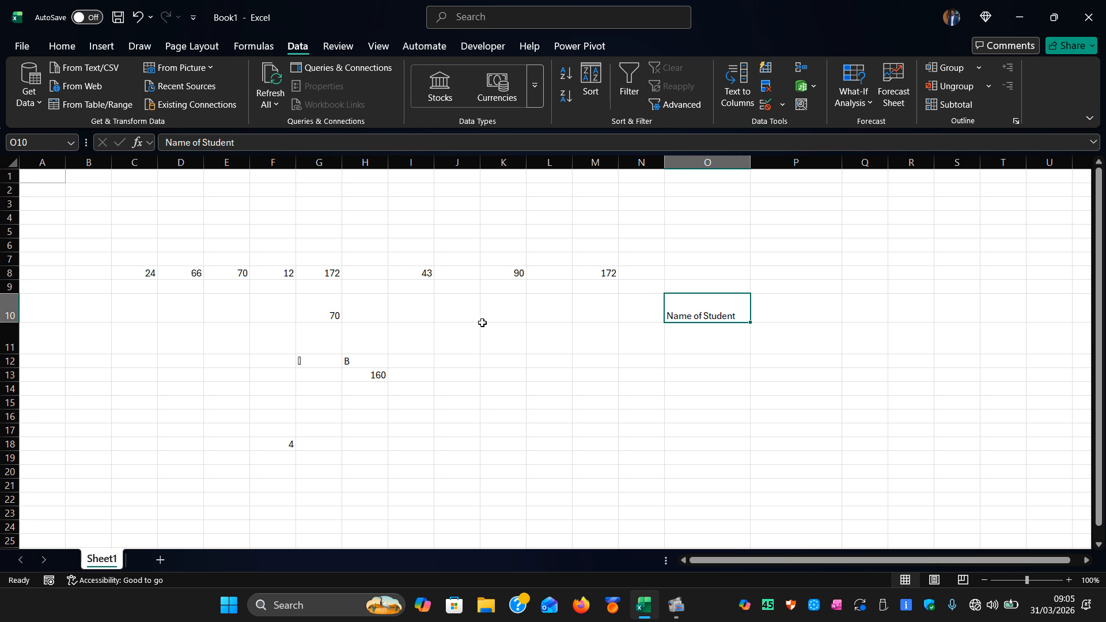
# Step: Select P10 beside the student label and review the data validation commands without applying a rule
pyautogui.click(812, 309)
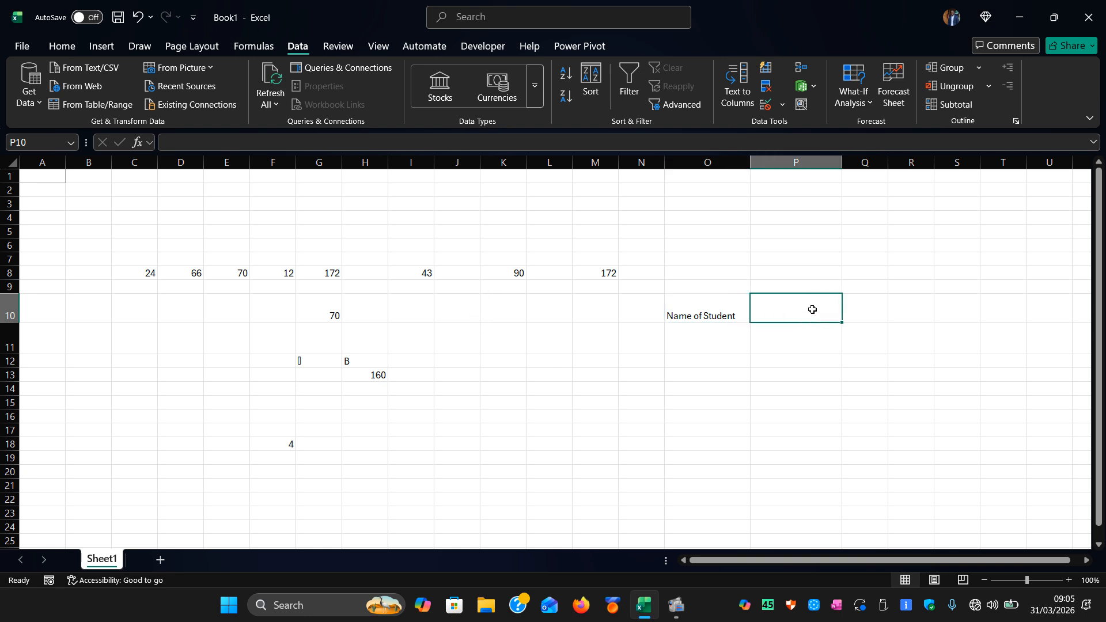
pyautogui.scroll(-8, 794, 362)
pyautogui.scroll(8, 795, 365)
pyautogui.click(783, 104)
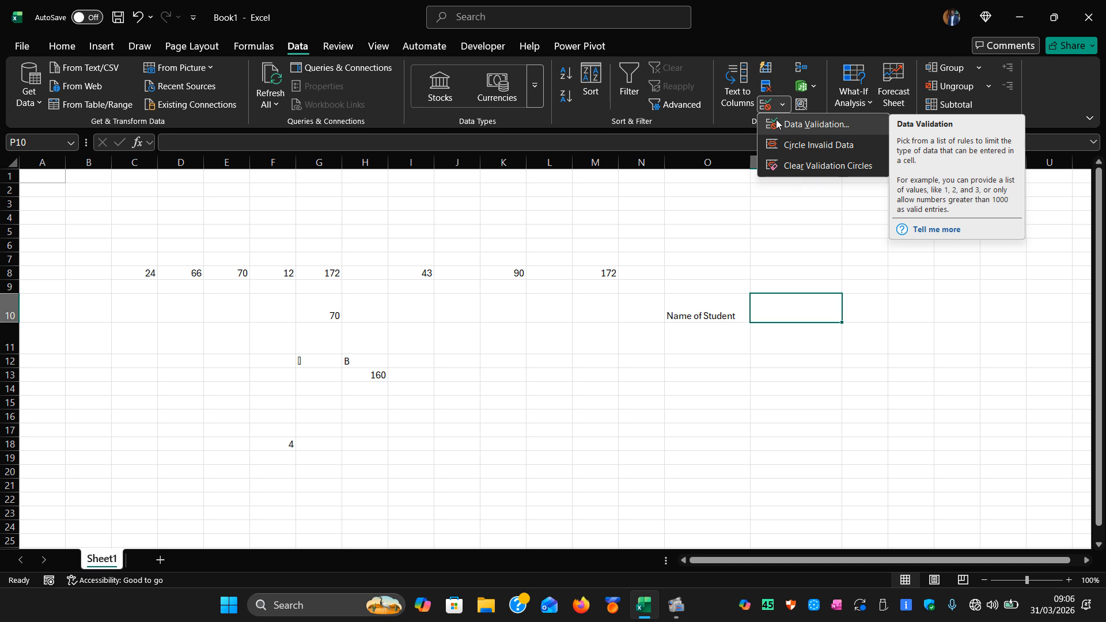
pyautogui.click(158, 566)
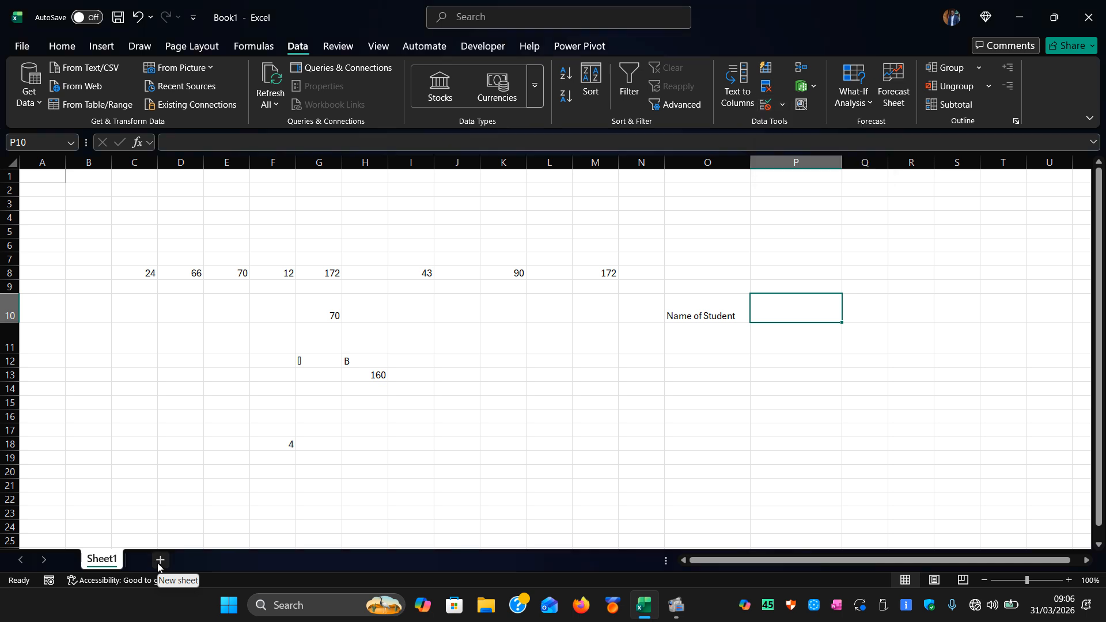
# Step: Add a second worksheet and enter four student first names in cells B4 to B7, one per row
pyautogui.click(159, 561)
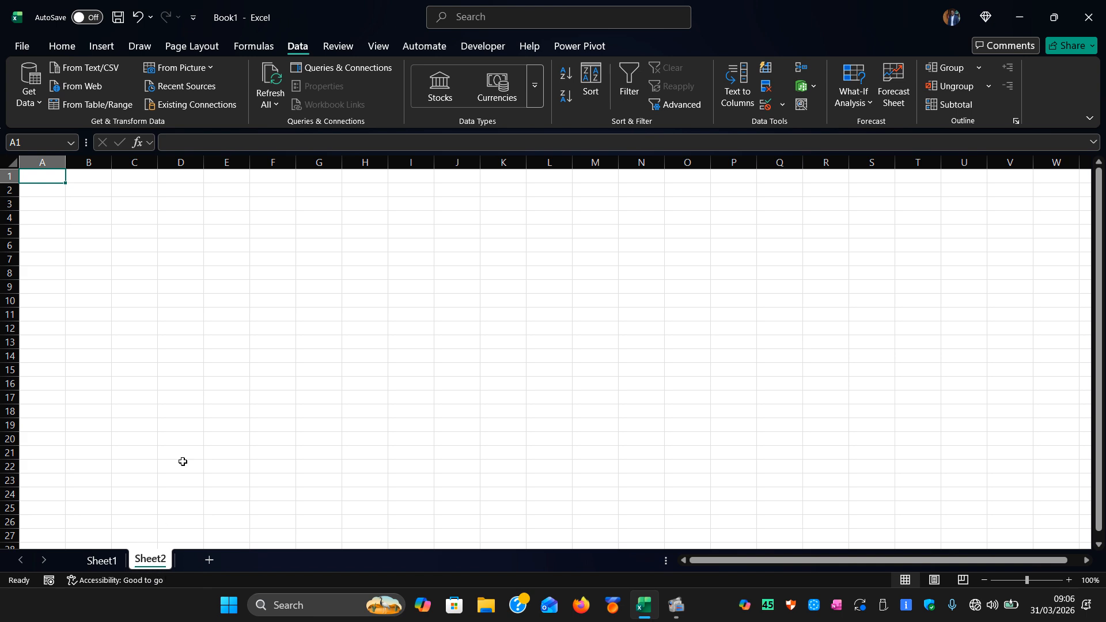
pyautogui.click(86, 217)
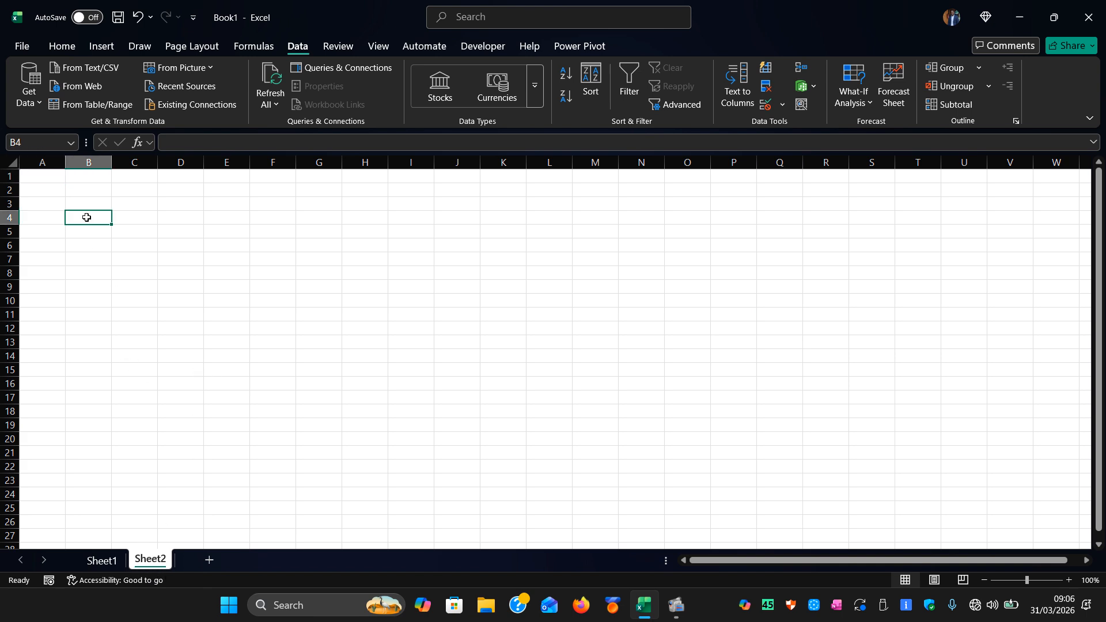
pyautogui.write('ses')
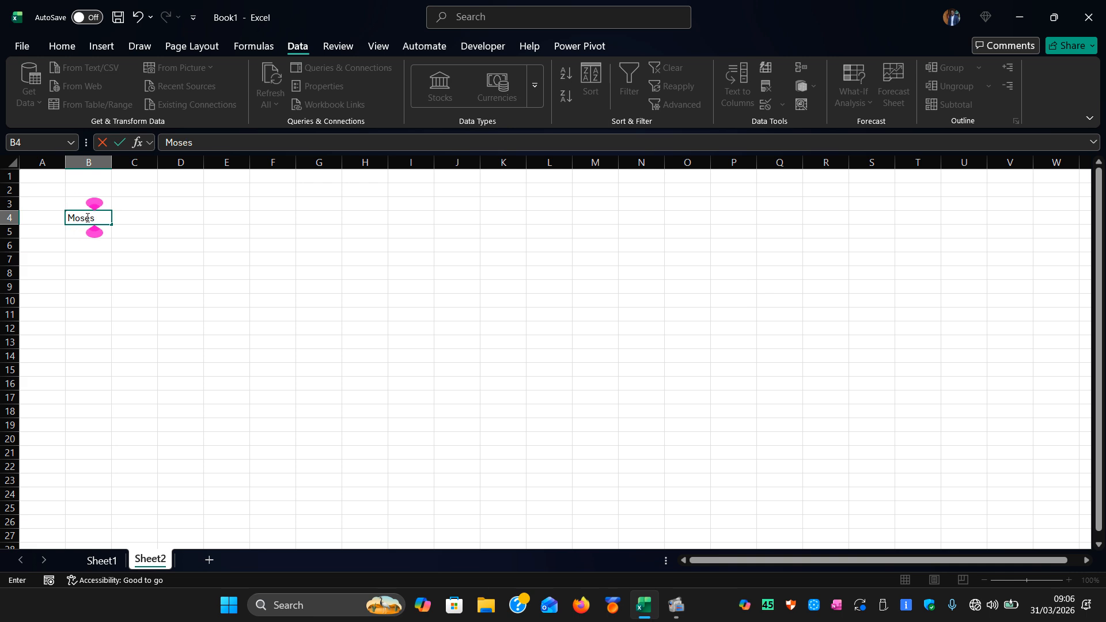
pyautogui.press('Return')
pyautogui.write('Isaac')
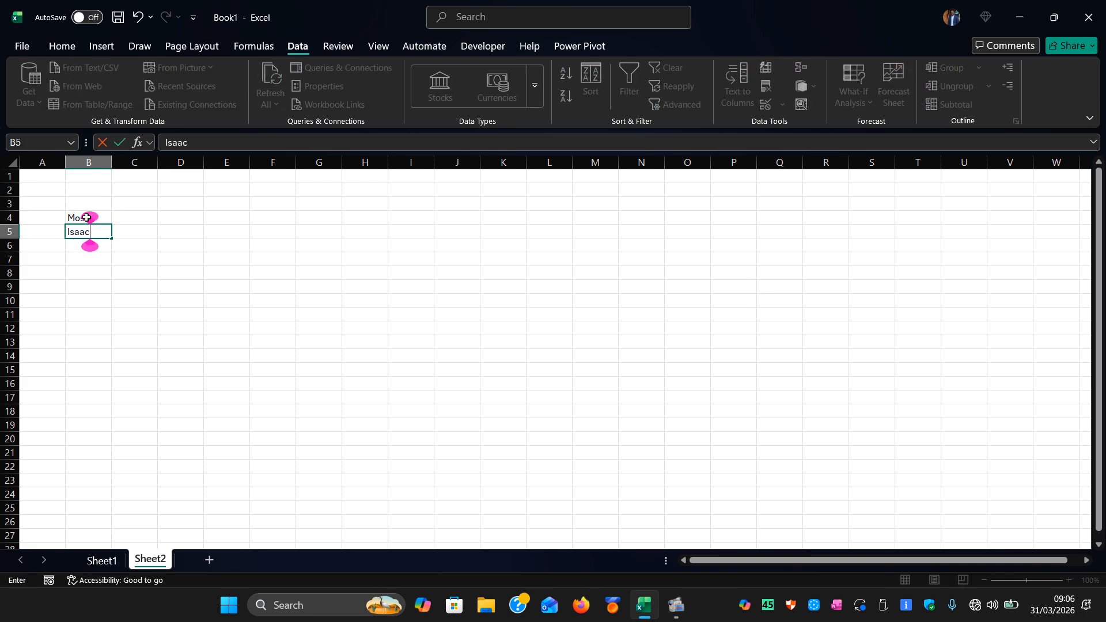
pyautogui.press('Return')
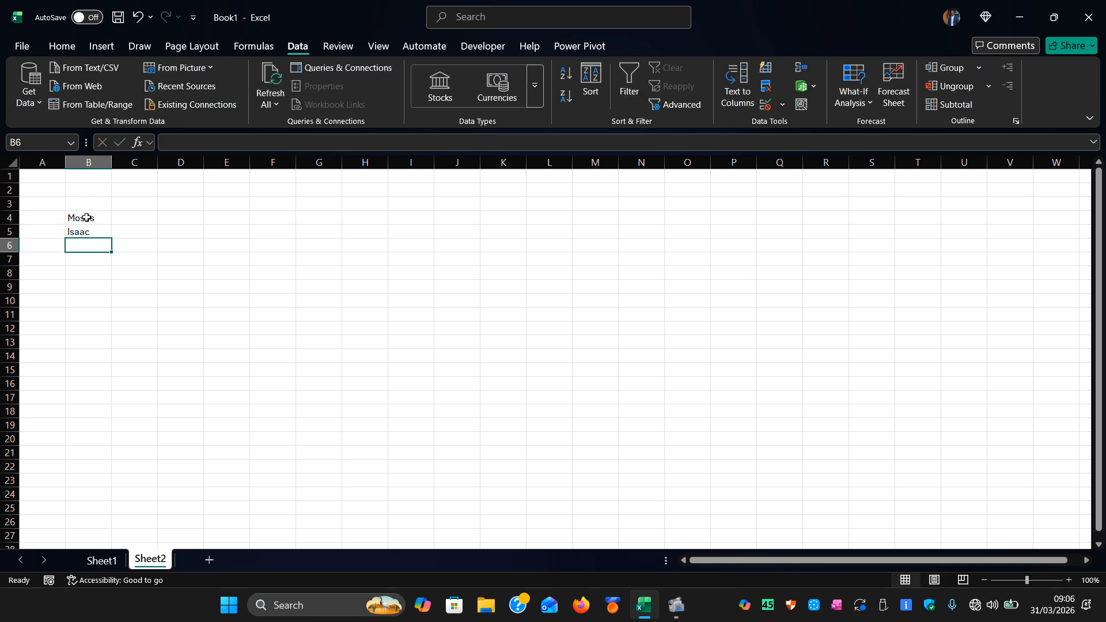
pyautogui.write('John')
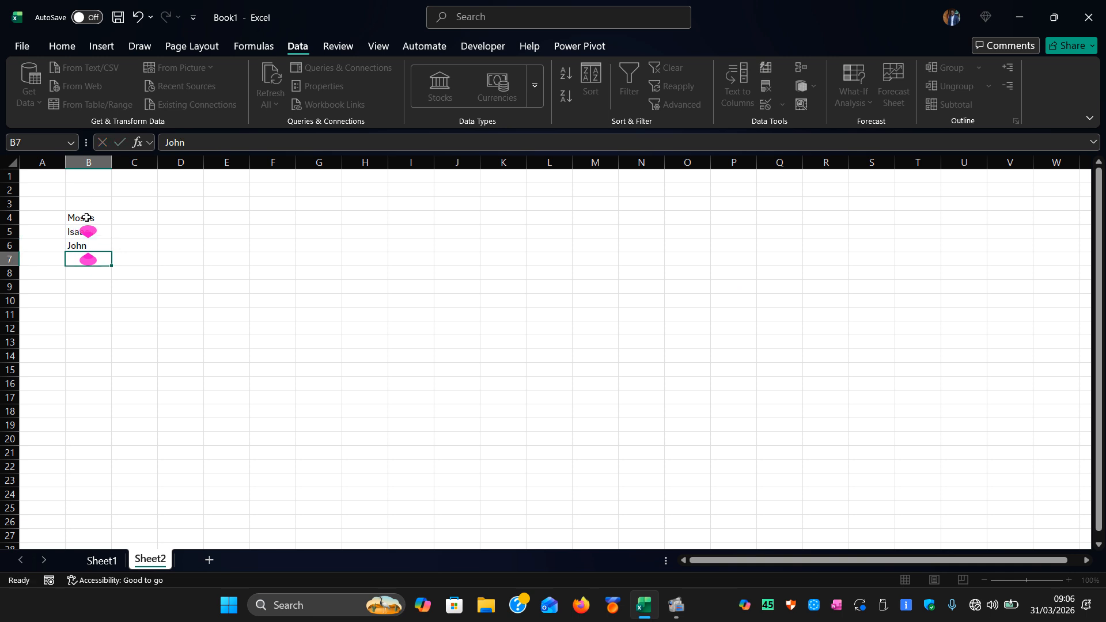
pyautogui.press('Return')
pyautogui.write('Sam')
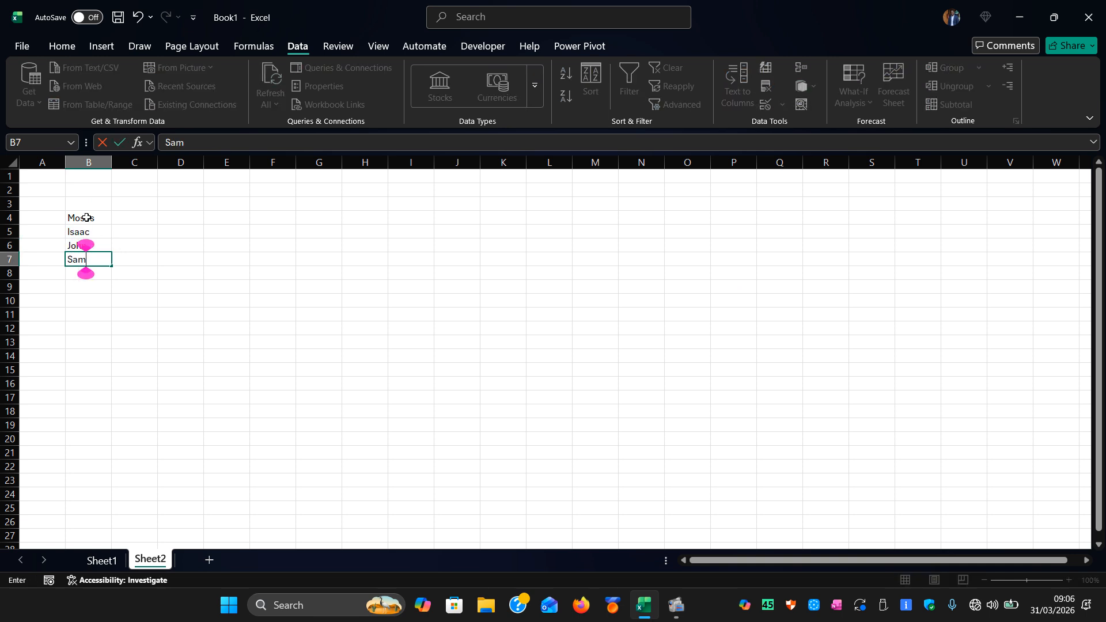
pyautogui.write('uel')
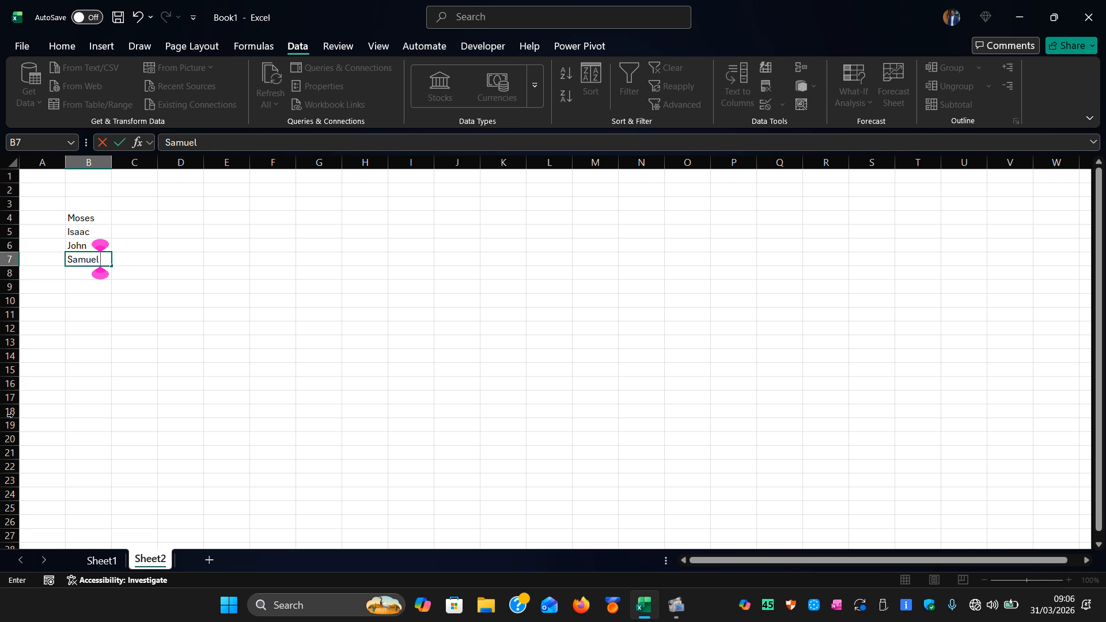
pyautogui.click(110, 562)
pyautogui.click(148, 561)
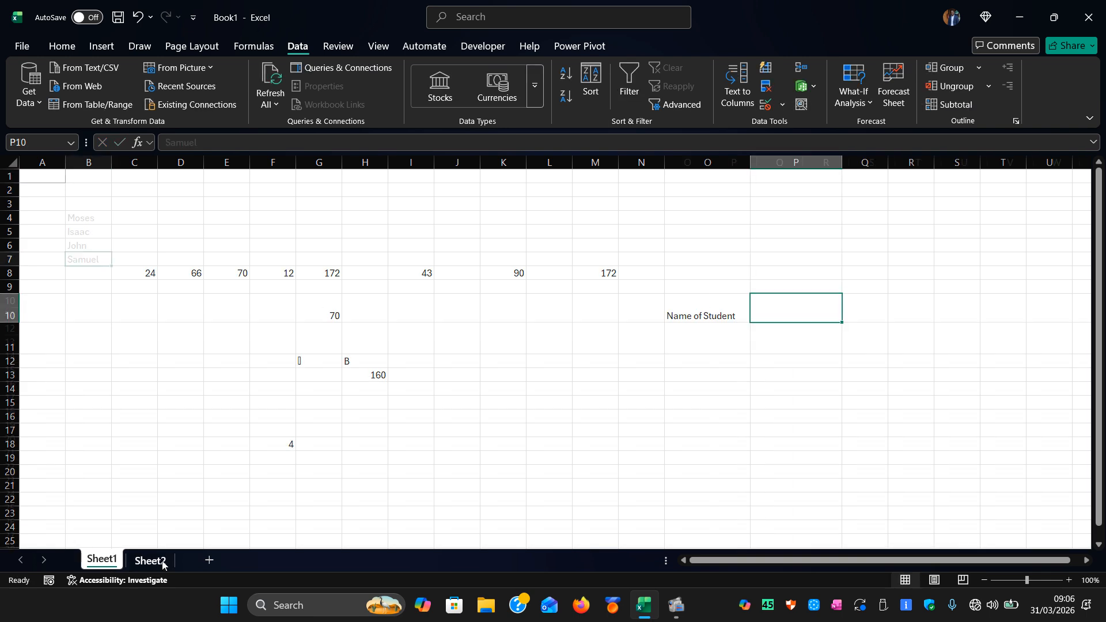
pyautogui.click(107, 228)
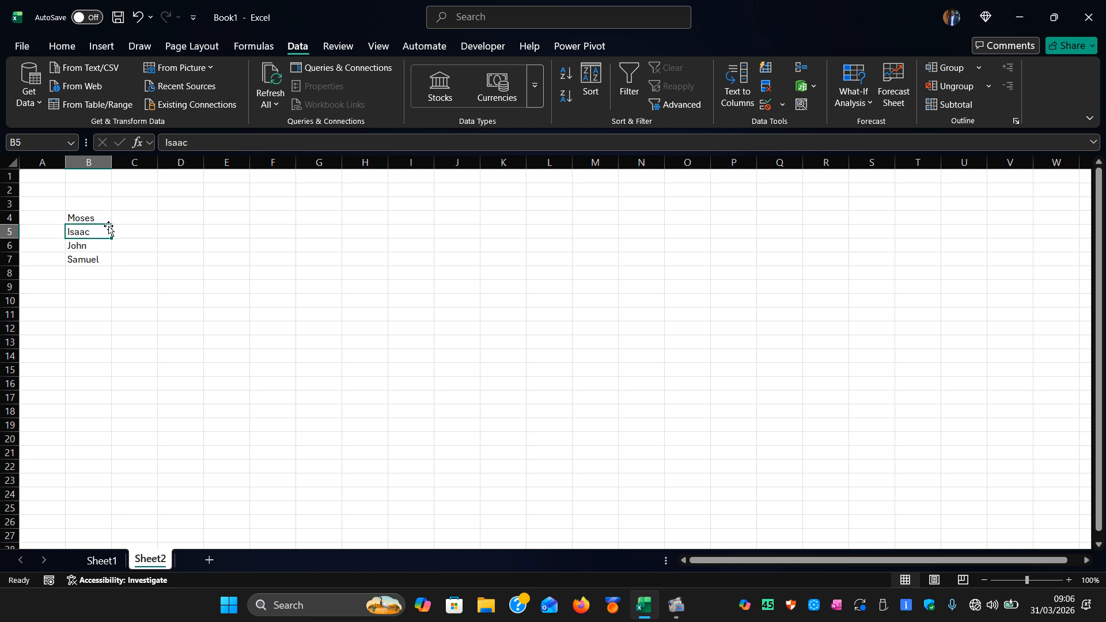
pyautogui.click(147, 214)
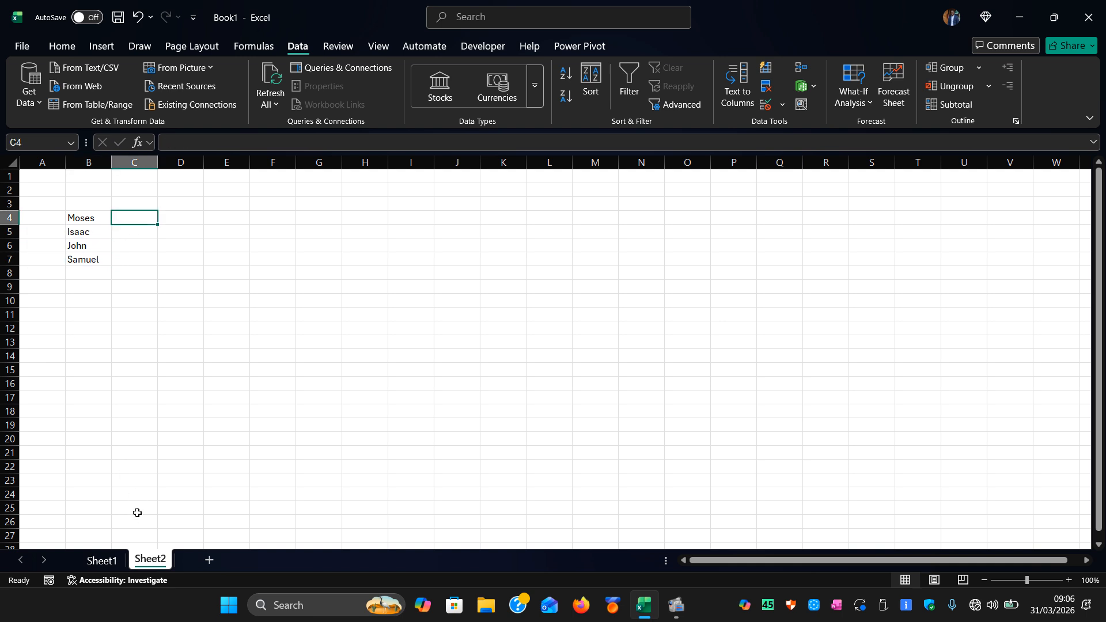
# Step: Start a data validation rule for cell P10 on Sheet1 and allow only List entries
pyautogui.click(103, 562)
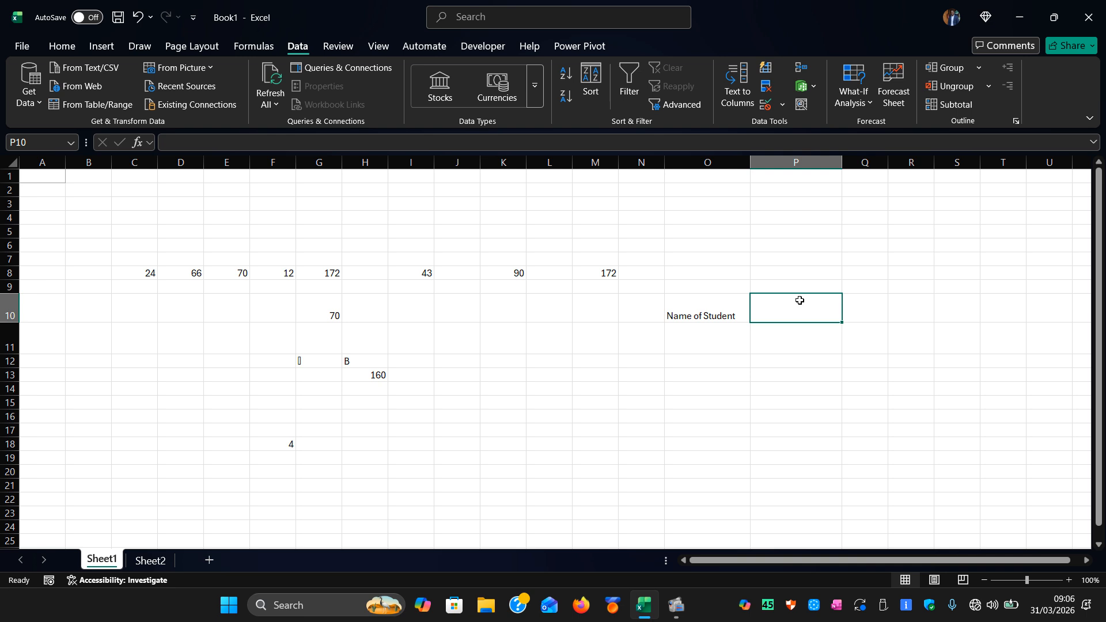
pyautogui.click(784, 104)
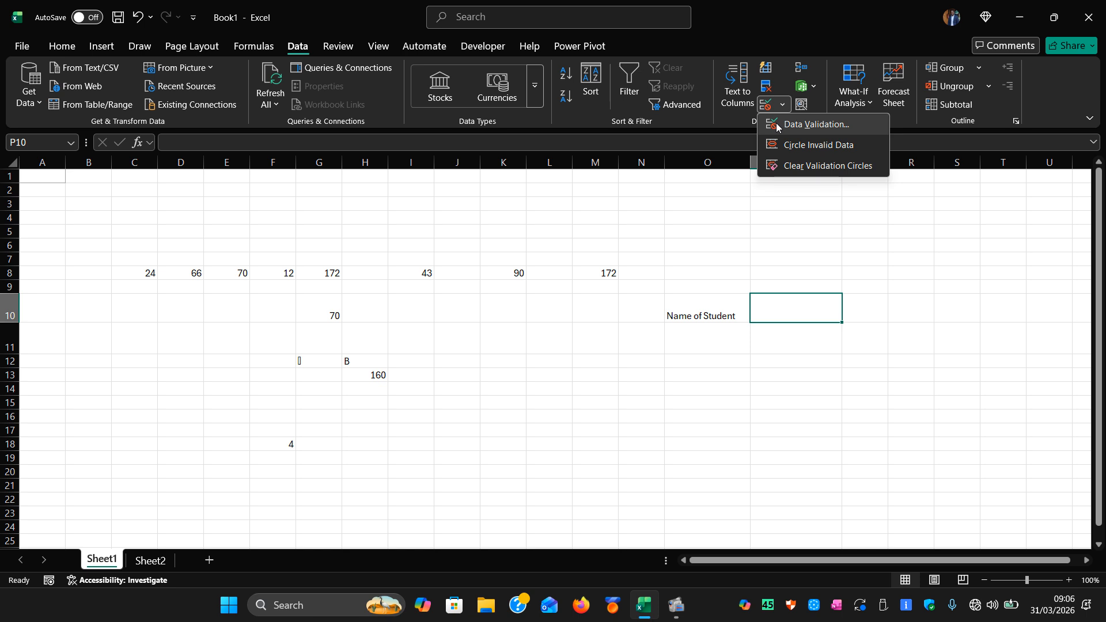
pyautogui.click(775, 122)
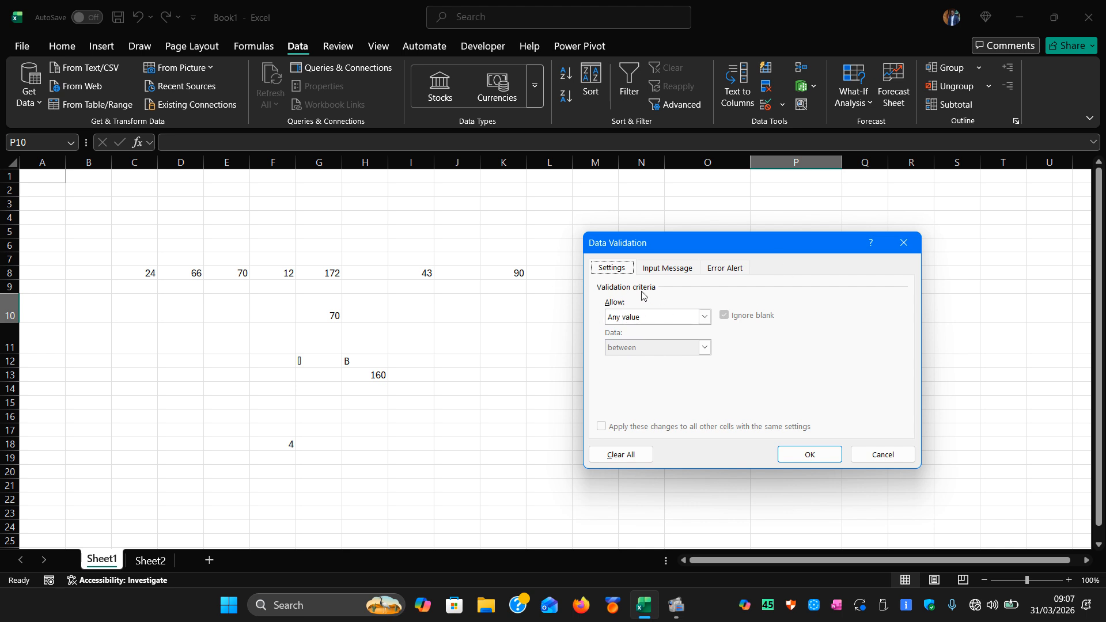
pyautogui.click(704, 317)
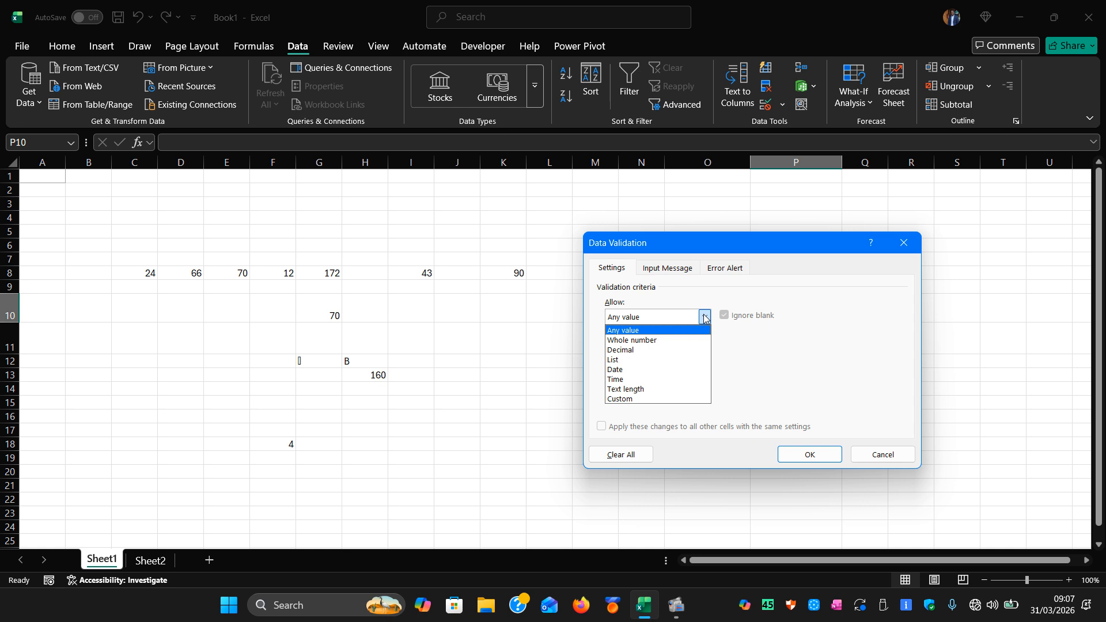
pyautogui.click(642, 360)
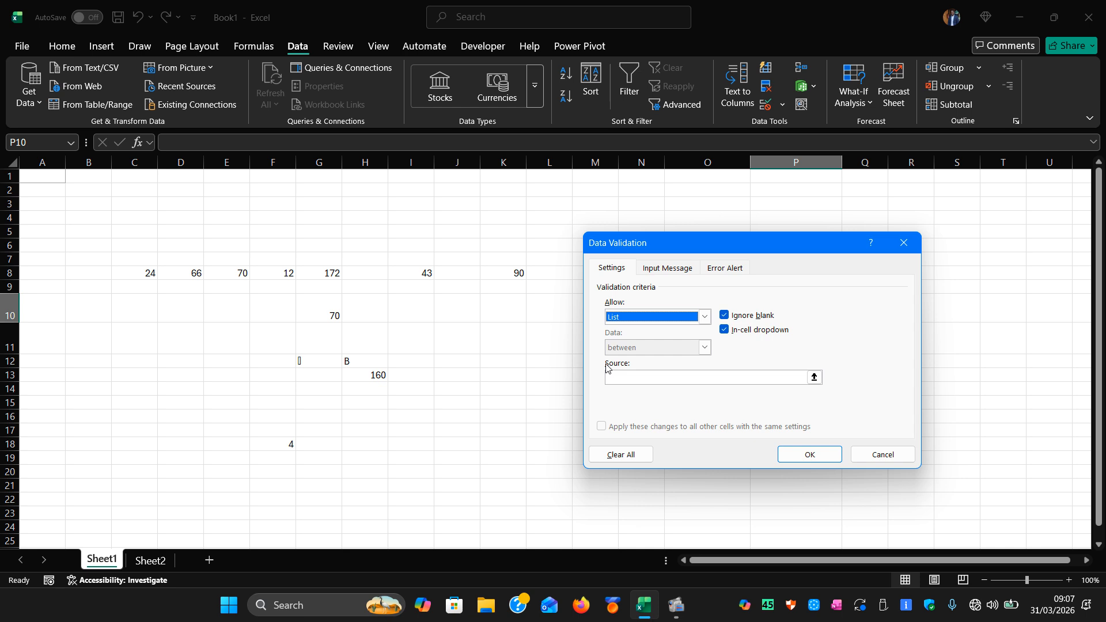
# Step: Set the list source to =Sheet2!$B$3:$B$7 and apply the validation rule to P10
pyautogui.click(814, 377)
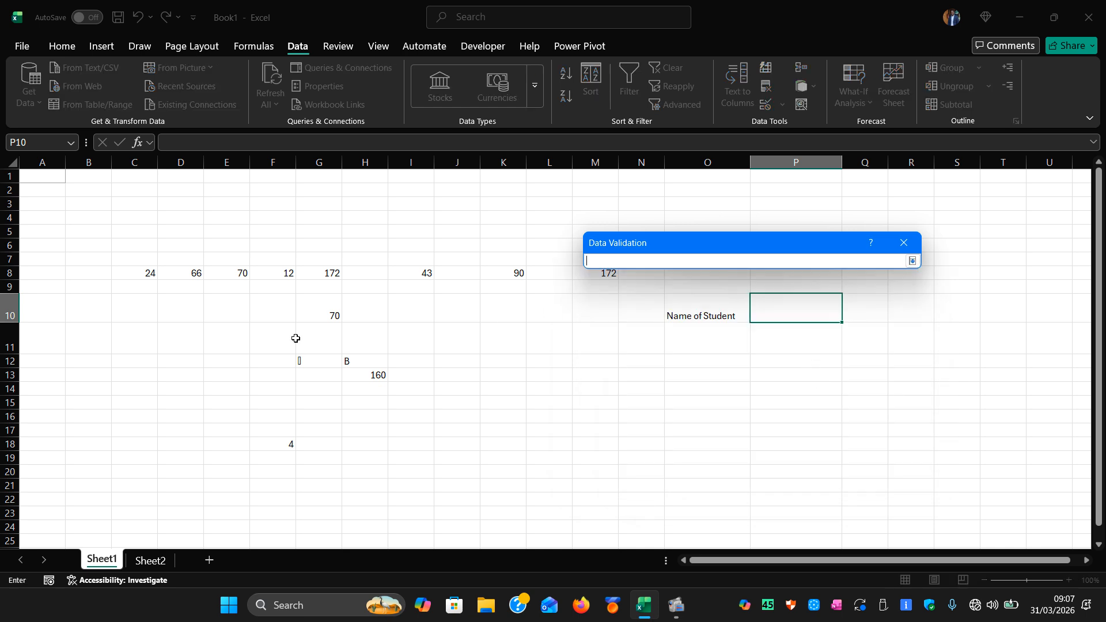
pyautogui.click(159, 562)
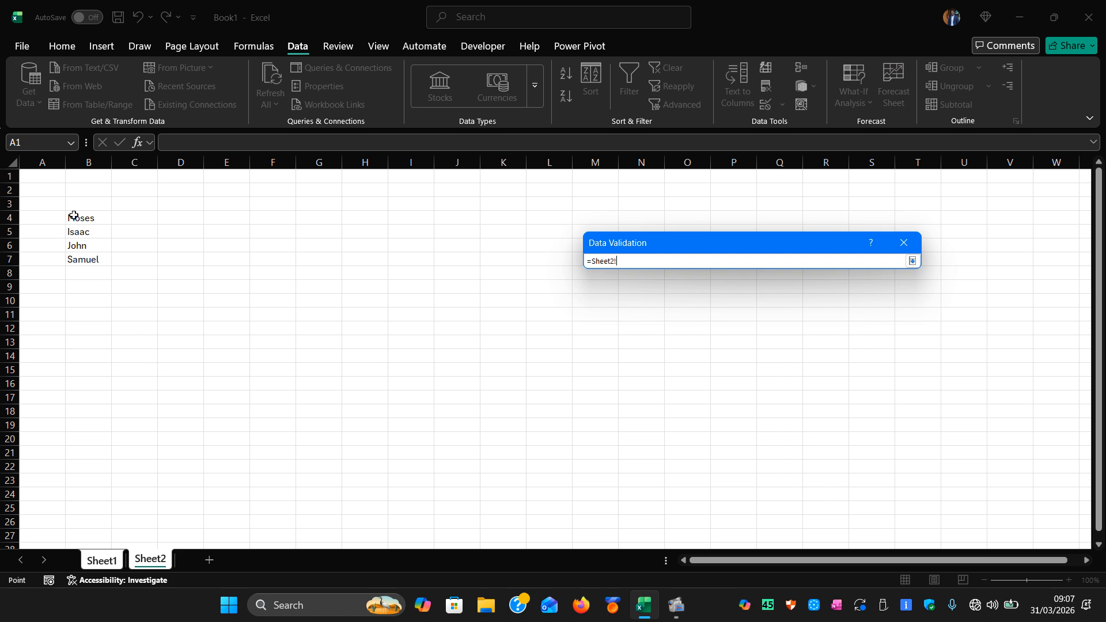
pyautogui.moveTo(76, 211); pyautogui.dragTo(82, 260)
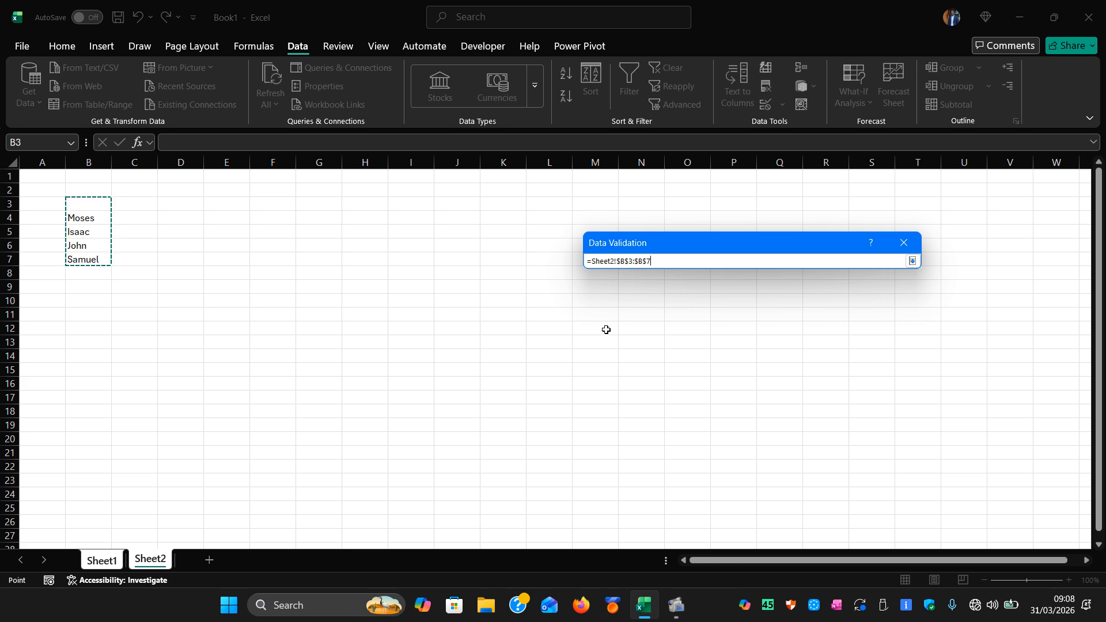
pyautogui.click(912, 262)
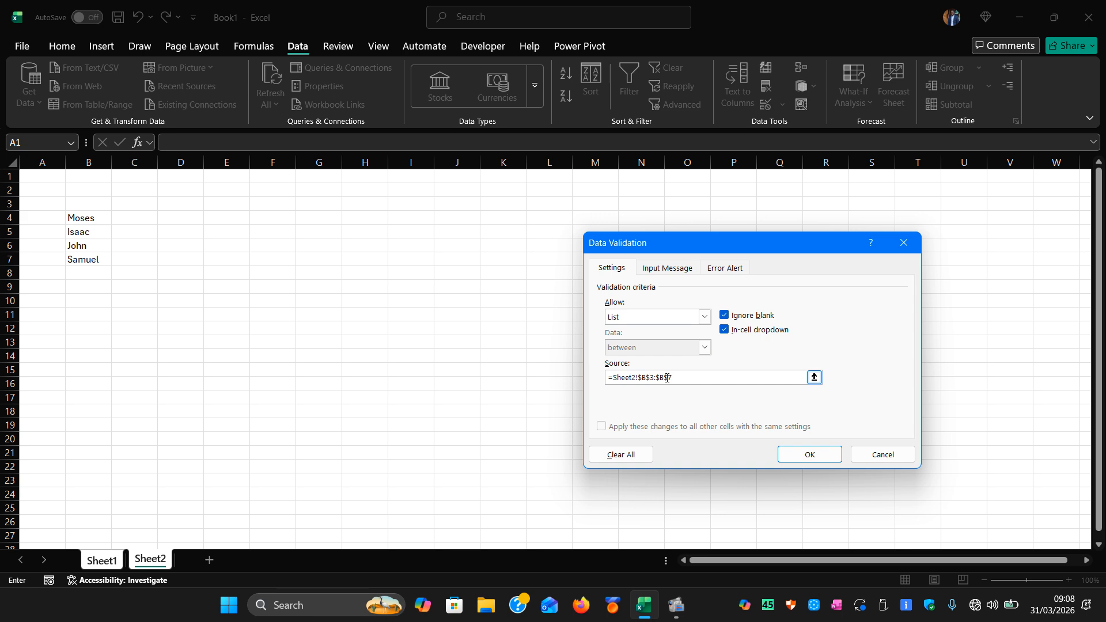
pyautogui.click(786, 456)
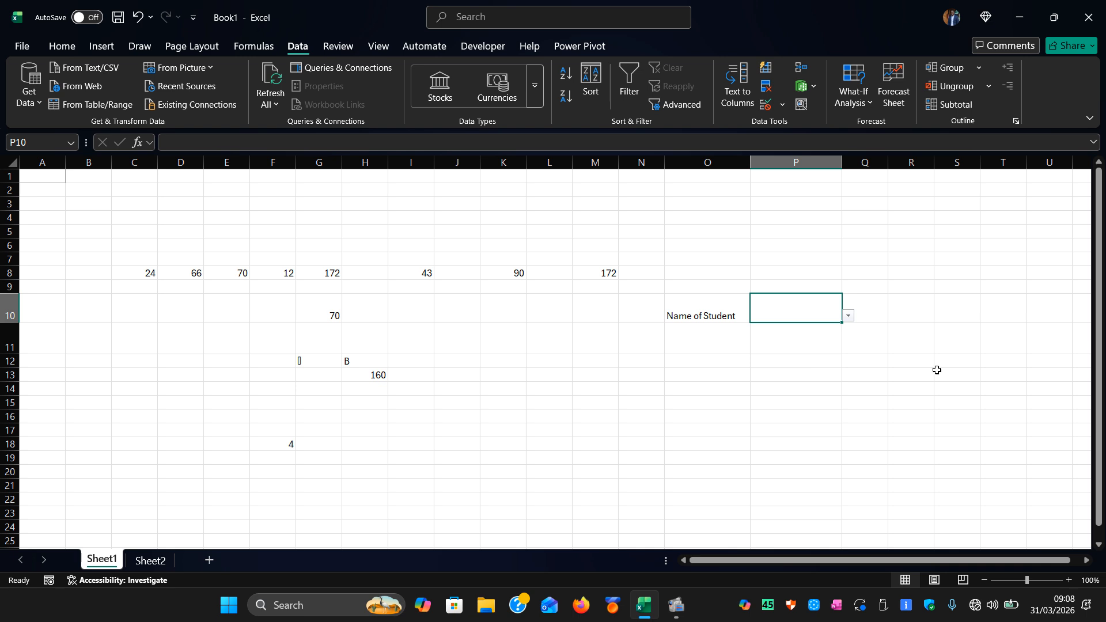
# Step: Magnify Sheet1 to 210% around the "Name of Student" label and select cell P10 to inspect its drop-down
pyautogui.scroll(1, 936, 370)
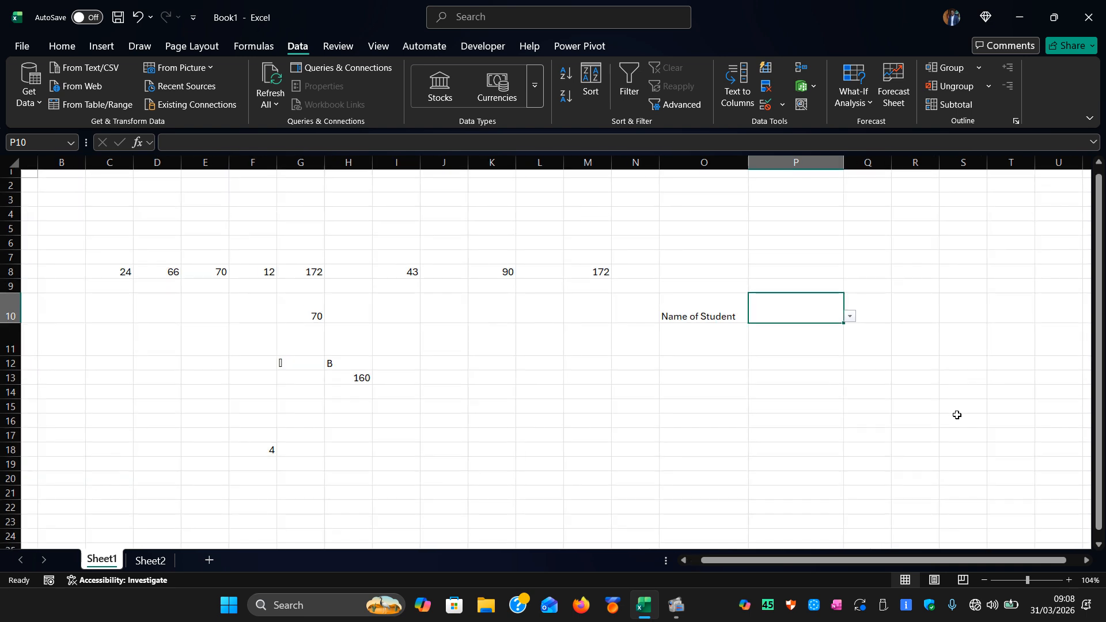
pyautogui.click(1069, 578)
pyautogui.click(1070, 578)
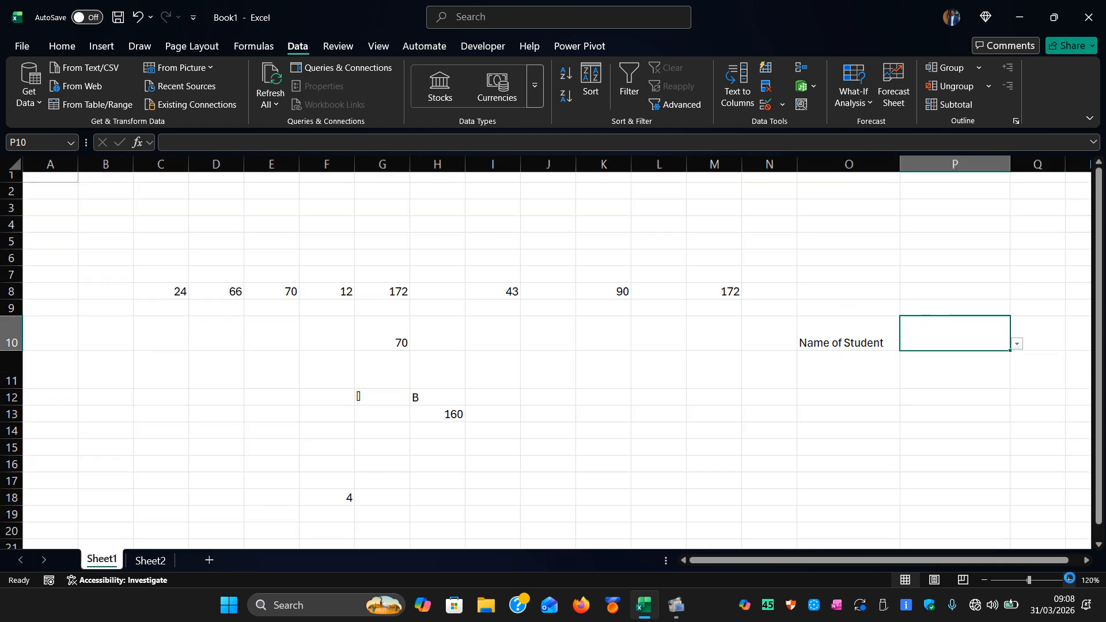
pyautogui.click(1069, 578)
pyautogui.hscroll(6, 1066, 441)
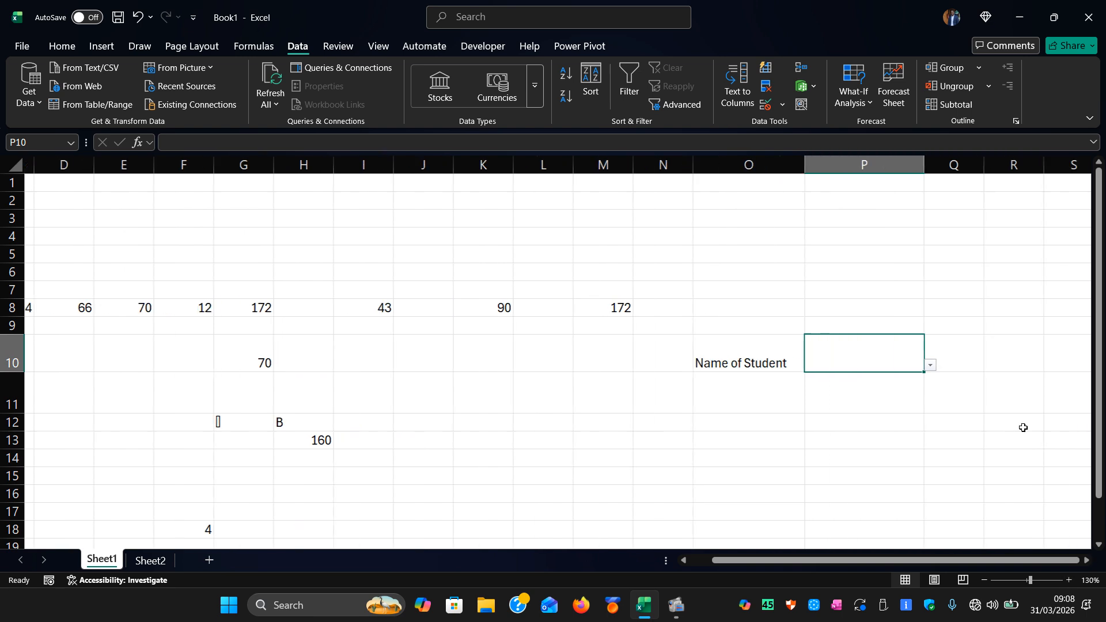
pyautogui.click(1068, 578)
pyautogui.click(1068, 578)
pyautogui.click(1068, 578)
pyautogui.click(1069, 578)
pyautogui.click(1068, 578)
pyautogui.click(1068, 578)
pyautogui.click(1068, 578)
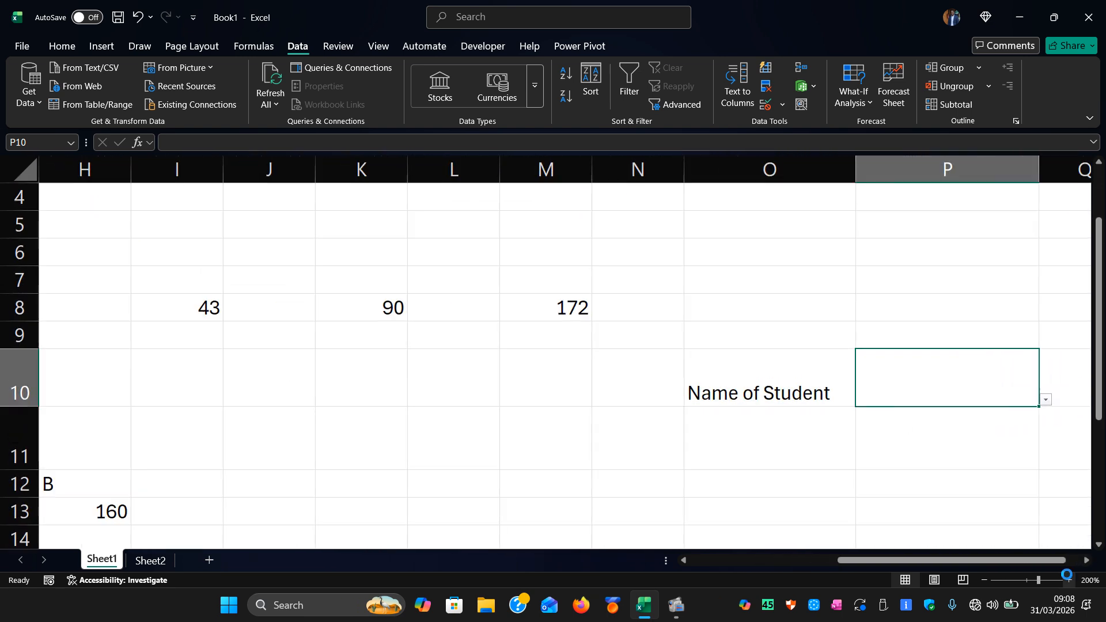
pyautogui.click(1068, 578)
pyautogui.hscroll(3, 953, 435)
pyautogui.hscroll(2, 953, 435)
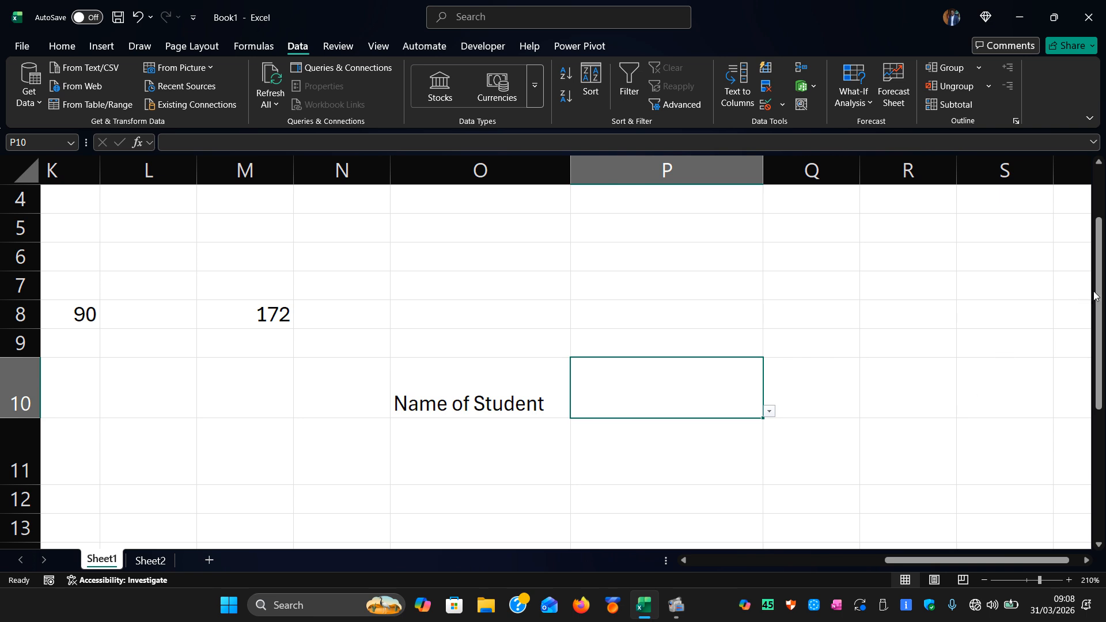
pyautogui.moveTo(1097, 297); pyautogui.dragTo(1096, 326)
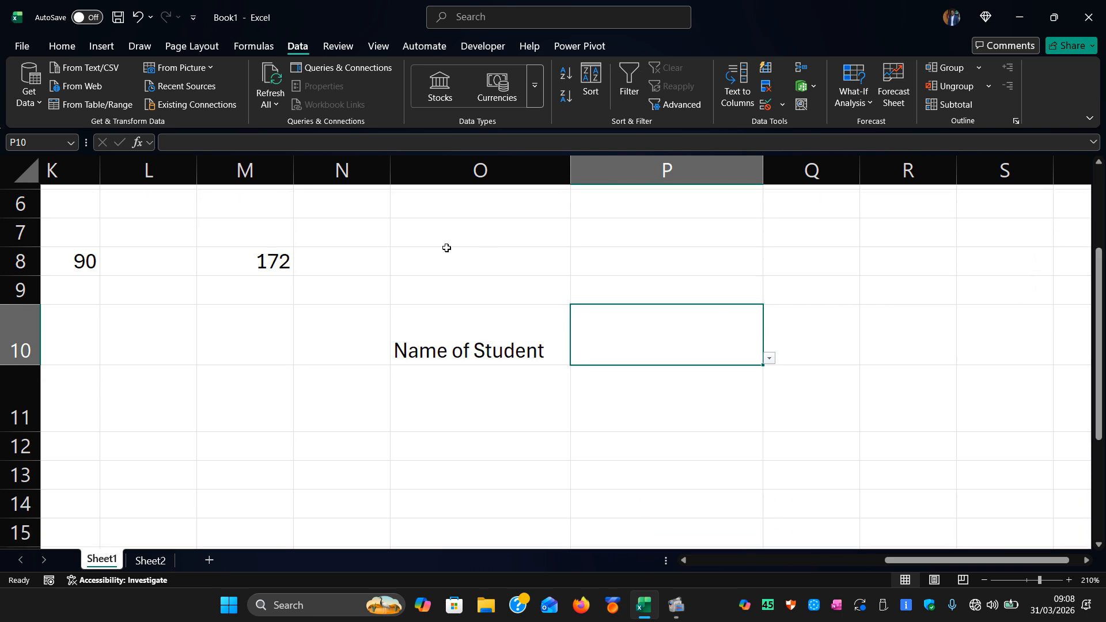
pyautogui.click(538, 418)
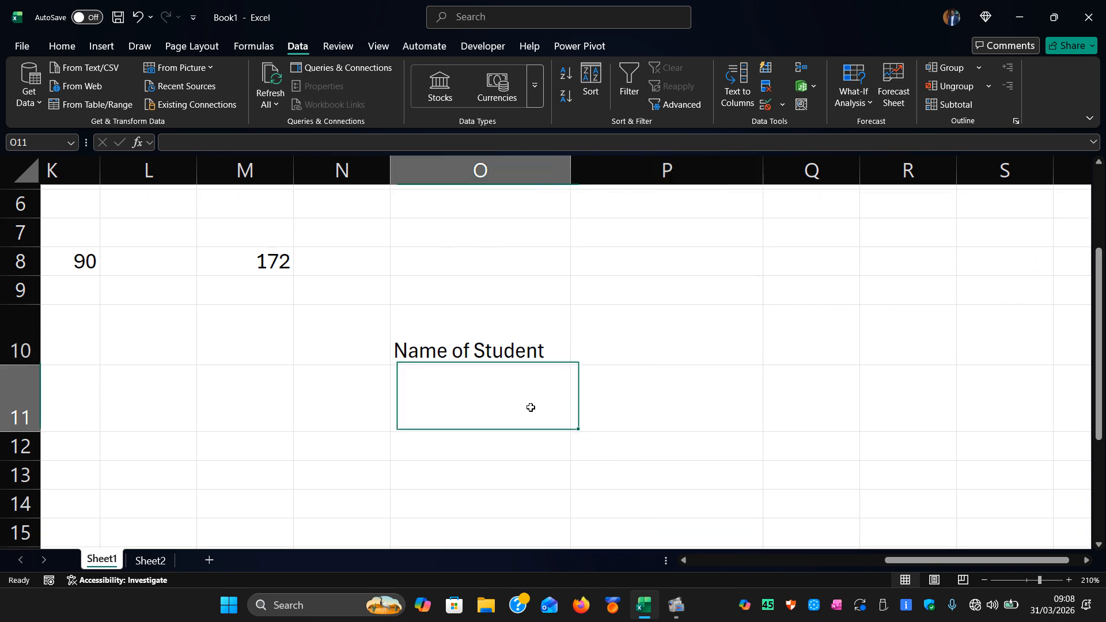
pyautogui.click(659, 328)
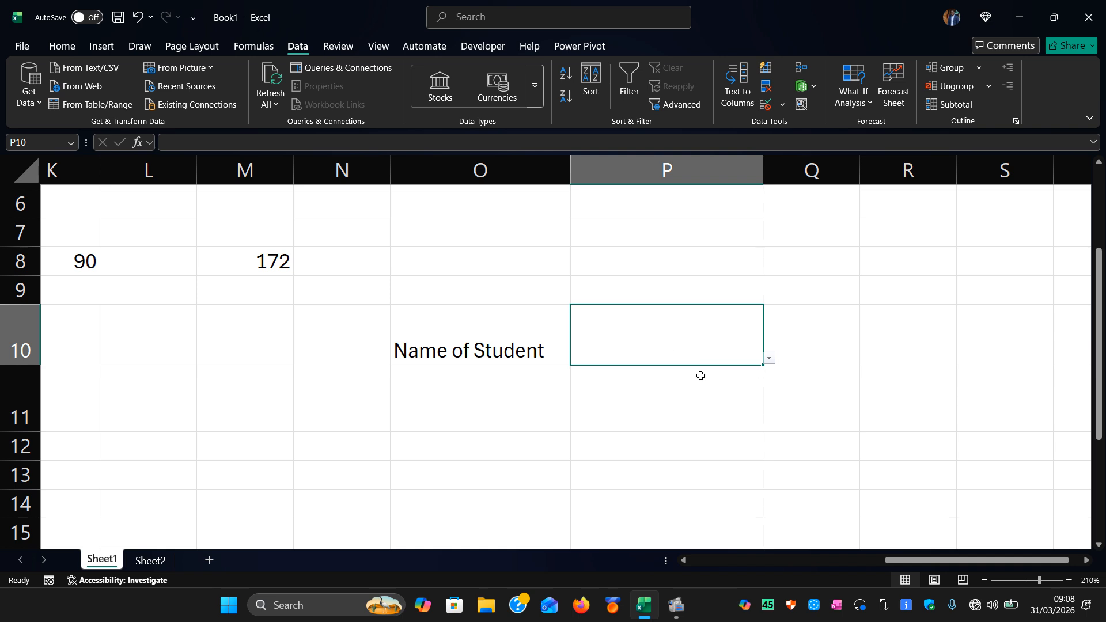
# Step: Open the drop-down list of P10 and examine the student names it offers
pyautogui.click(770, 359)
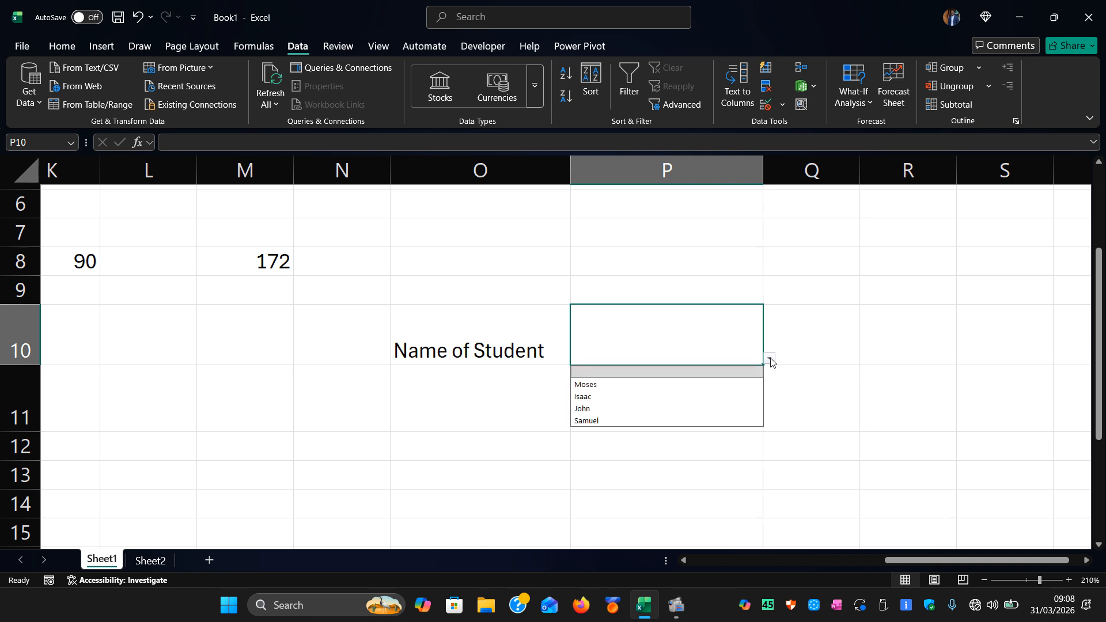
pyautogui.click(770, 360)
pyautogui.click(770, 359)
pyautogui.click(770, 359)
pyautogui.click(770, 360)
pyautogui.click(769, 359)
pyautogui.click(770, 359)
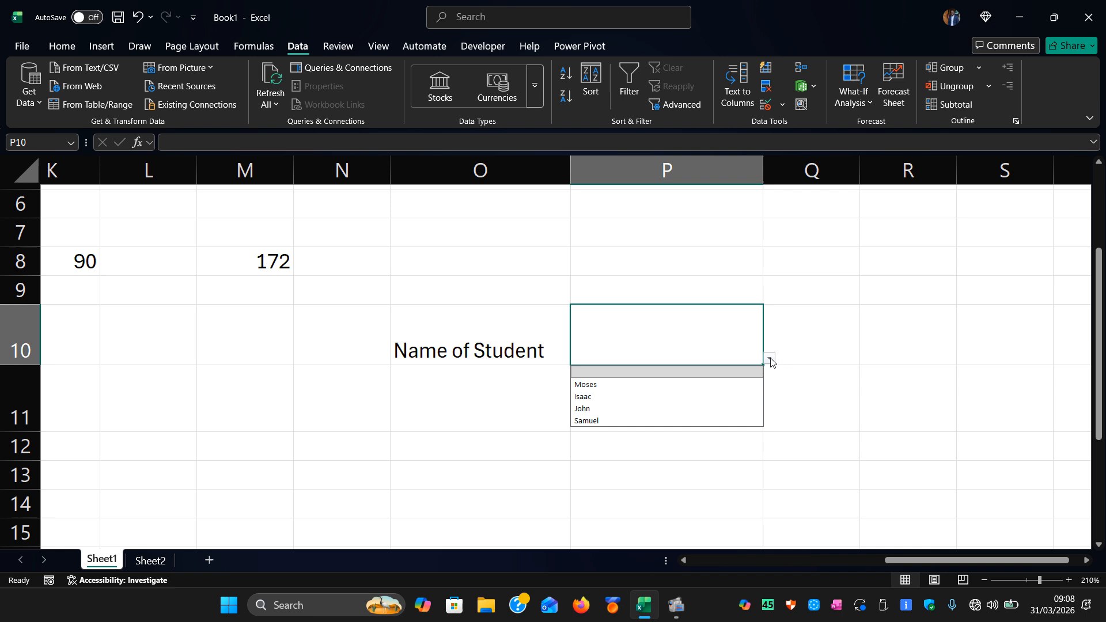
# Step: Choose each of the four student names in turn from P10's drop-down, ending with the last one in the list
pyautogui.click(618, 384)
pyautogui.click(769, 358)
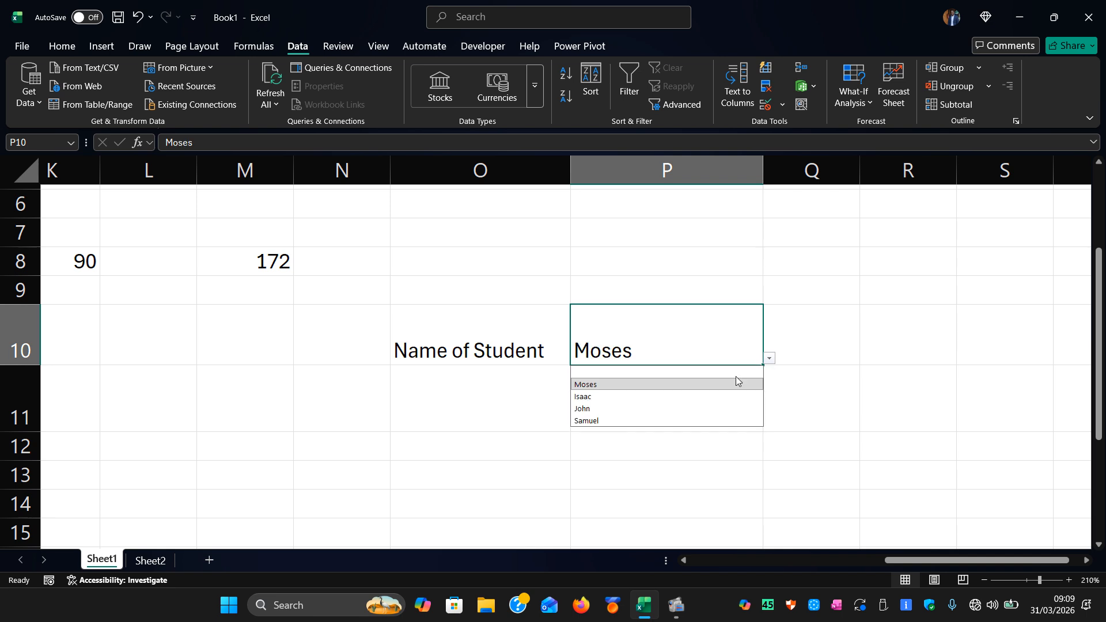
pyautogui.click(587, 396)
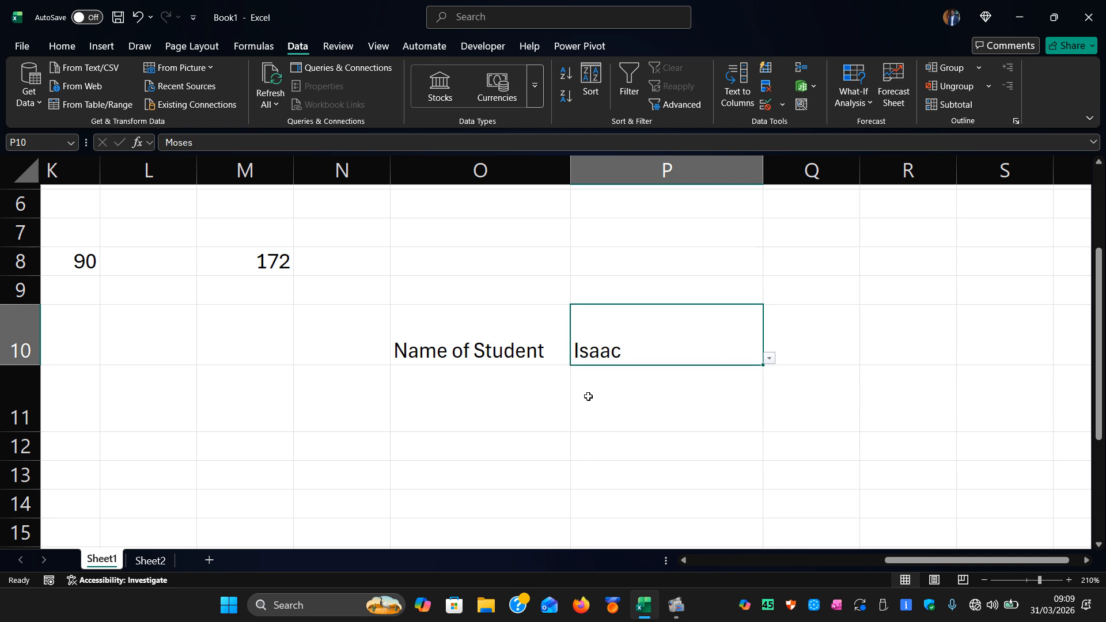
pyautogui.click(769, 357)
pyautogui.click(652, 409)
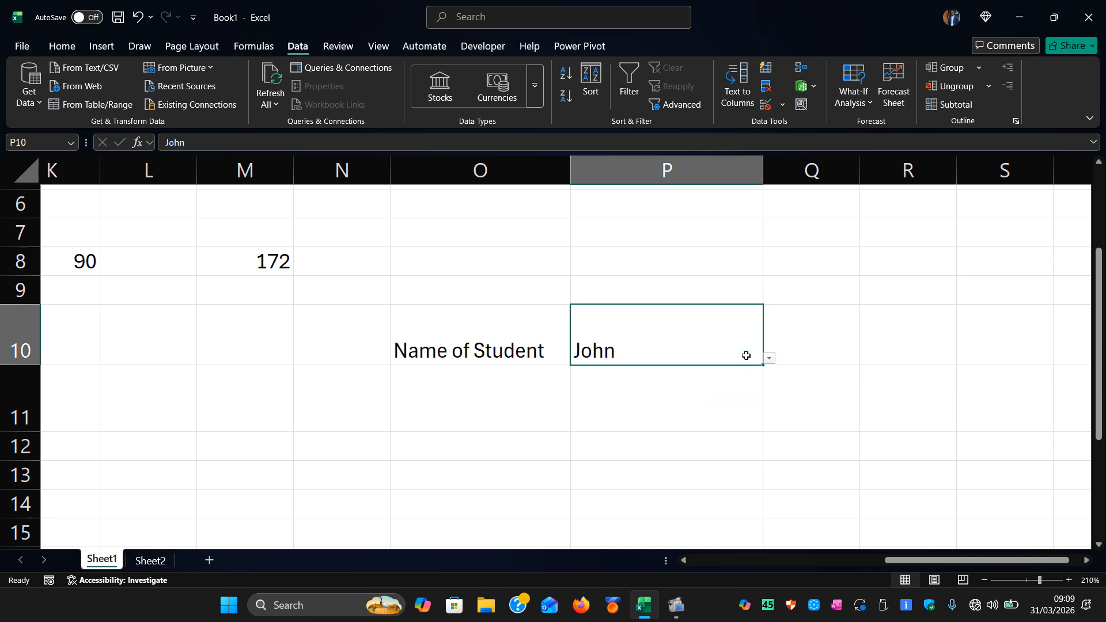
pyautogui.click(769, 358)
pyautogui.click(672, 420)
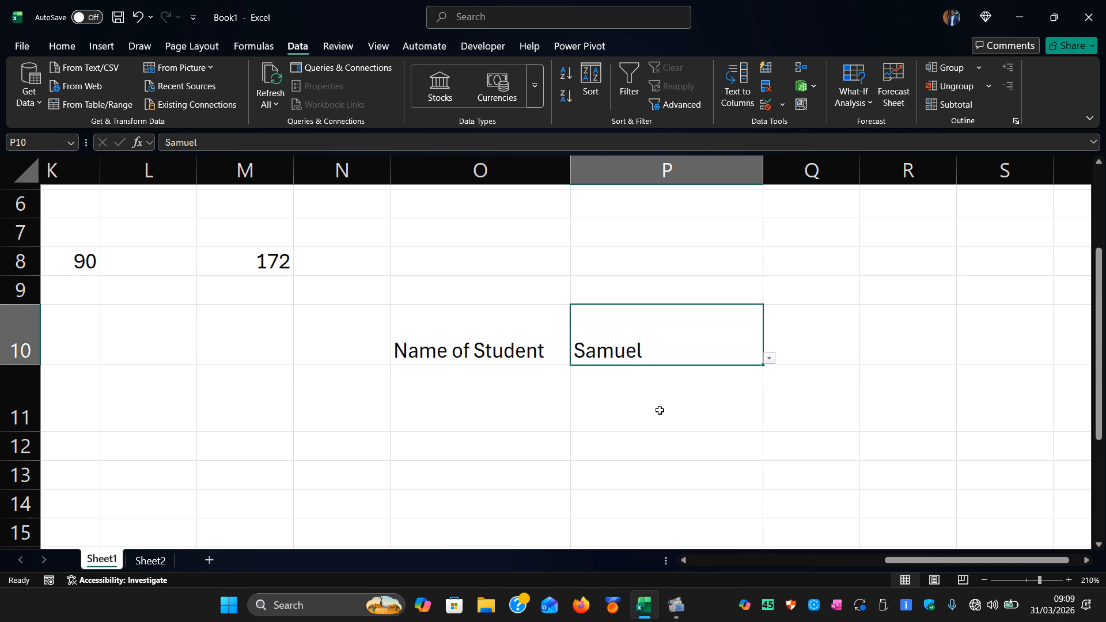
# Step: Clear P10 by choosing the blank entry in its drop-down, leaving the cell selected
pyautogui.click(770, 360)
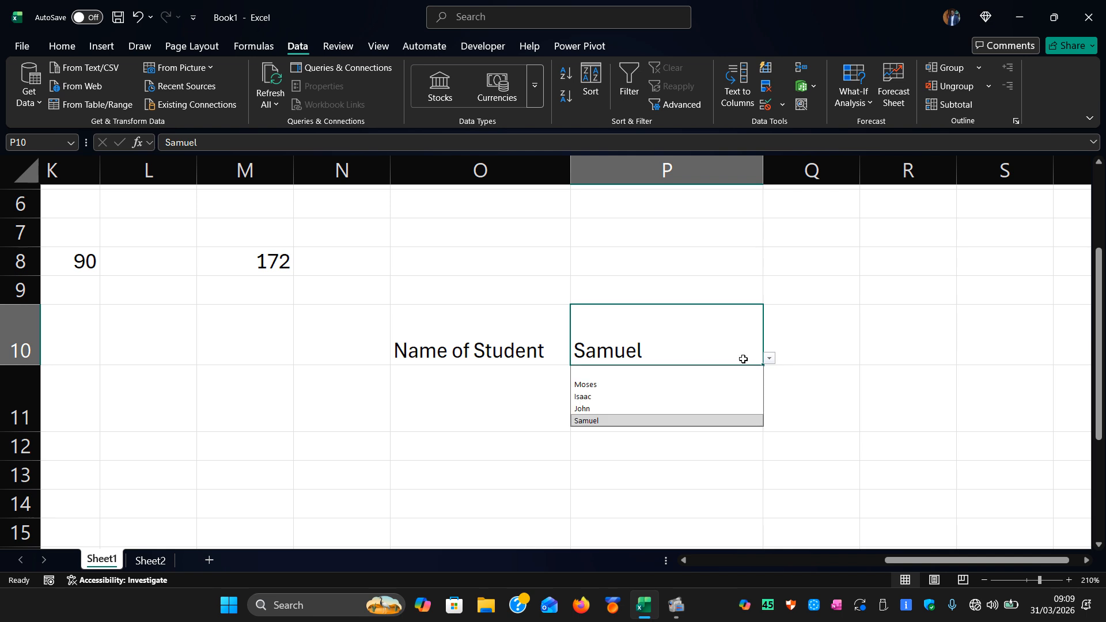
pyautogui.click(678, 373)
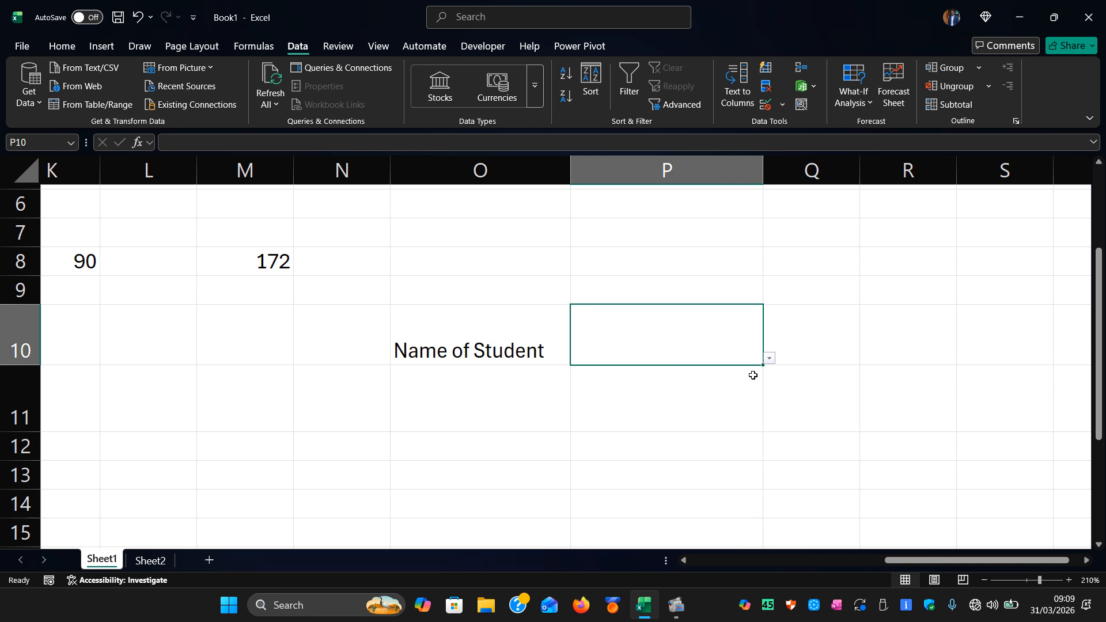
pyautogui.click(709, 389)
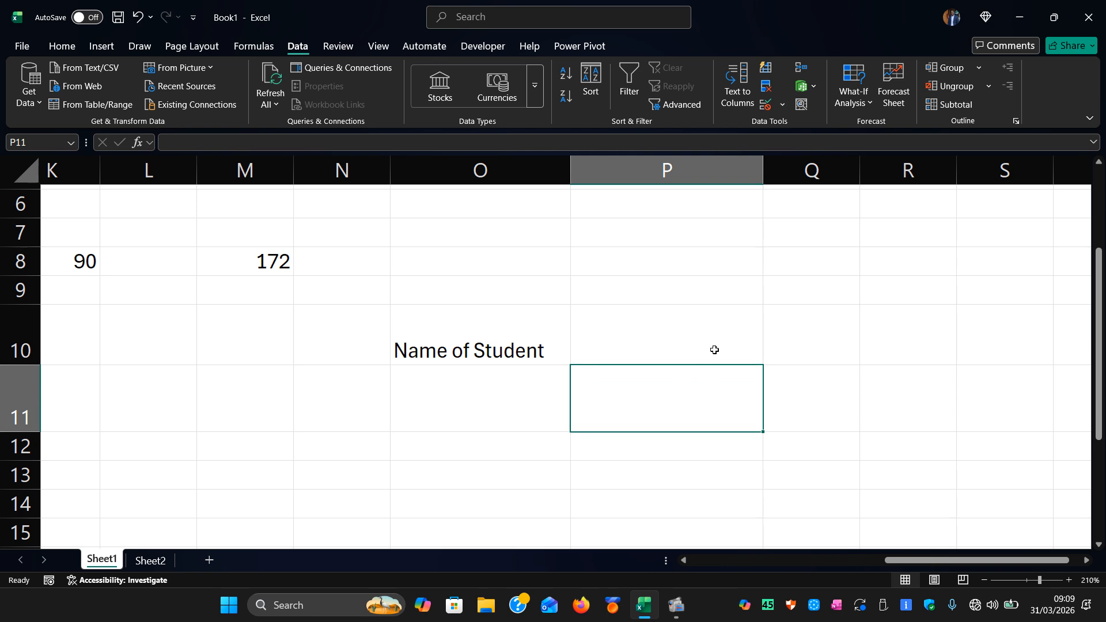
pyautogui.click(714, 350)
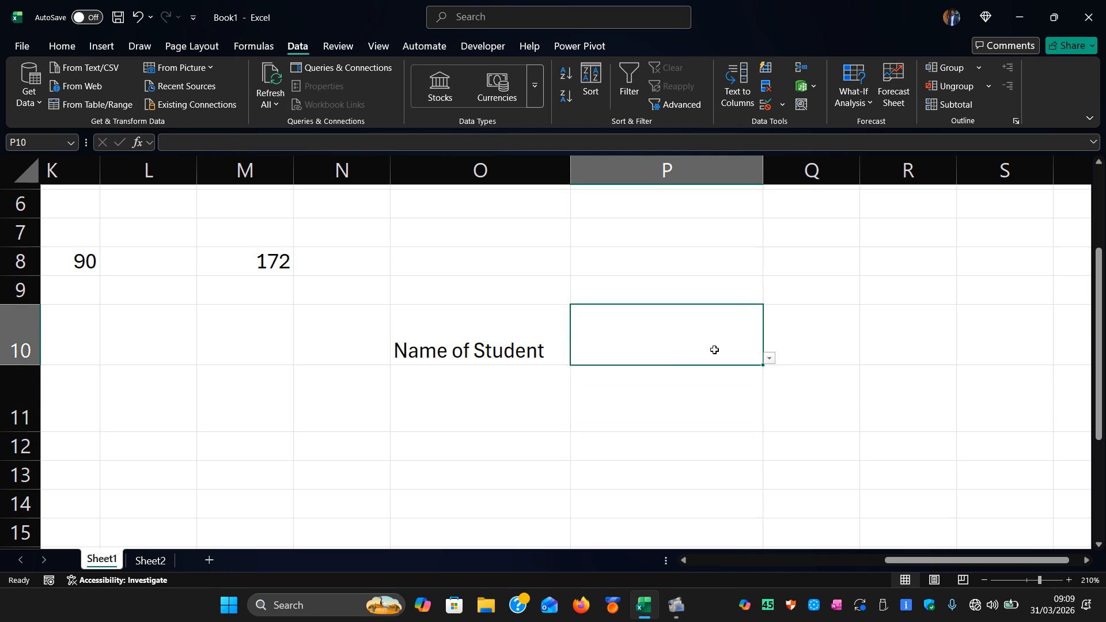
# Step: Fill the validated blank cell P10 down through P20 to copy its drop-down rule
pyautogui.scroll(-8, 714, 349)
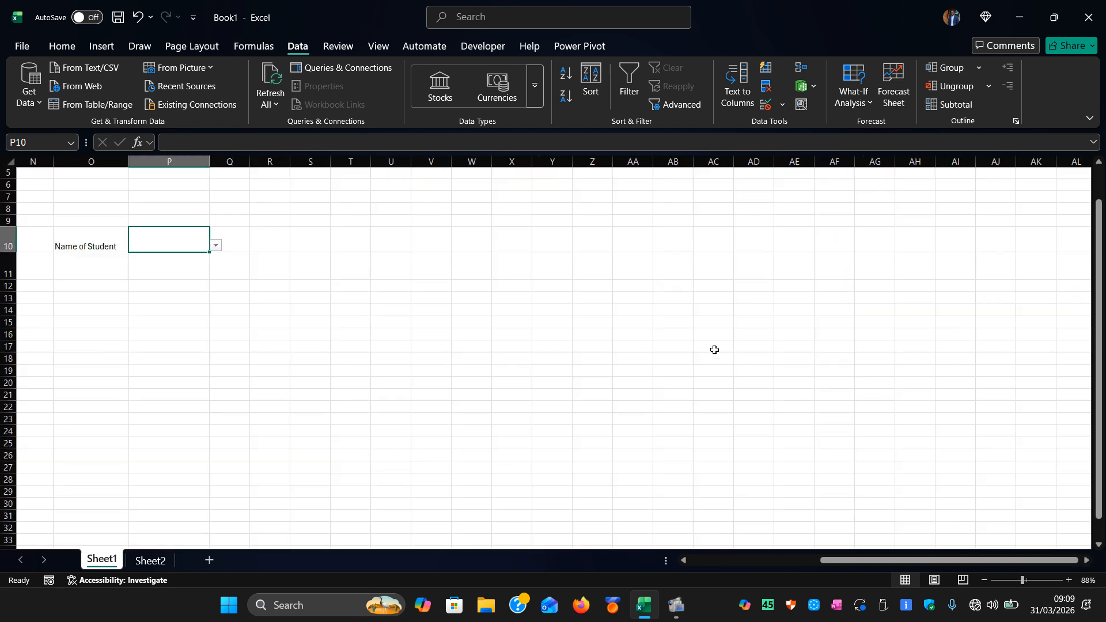
pyautogui.scroll(2, 714, 350)
pyautogui.hscroll(-5, 714, 350)
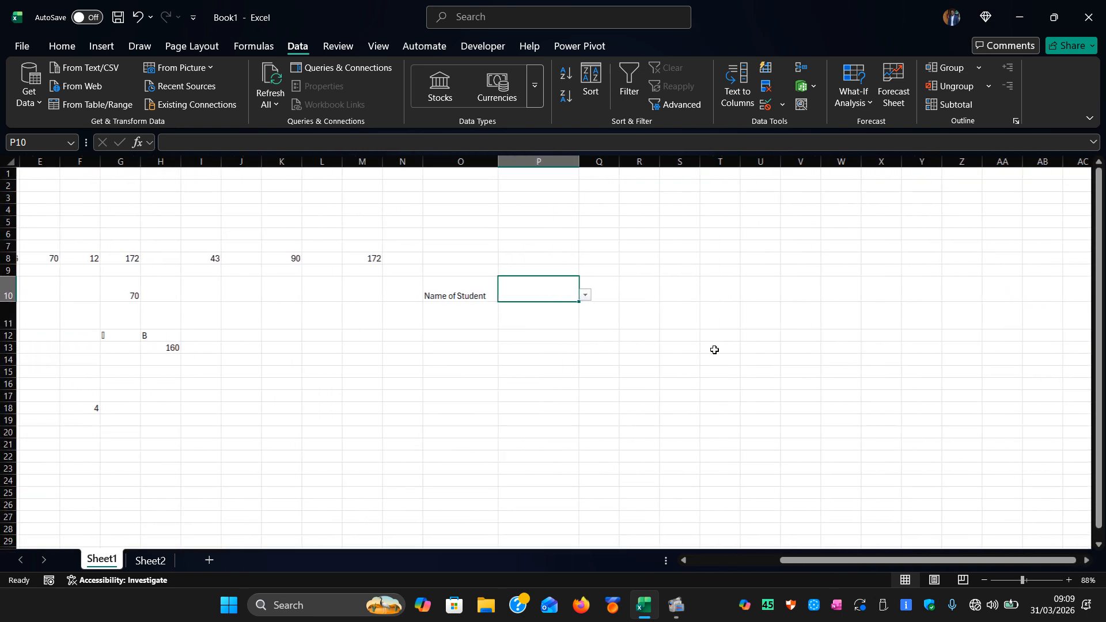
pyautogui.hscroll(-2, 714, 349)
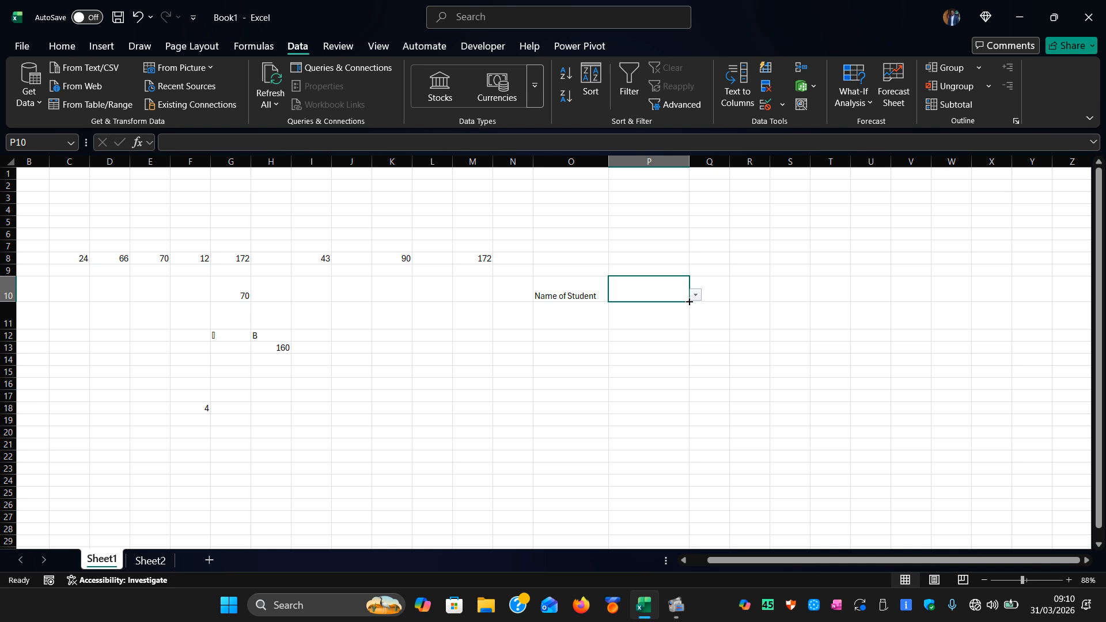
pyautogui.moveTo(689, 301); pyautogui.dragTo(690, 301)
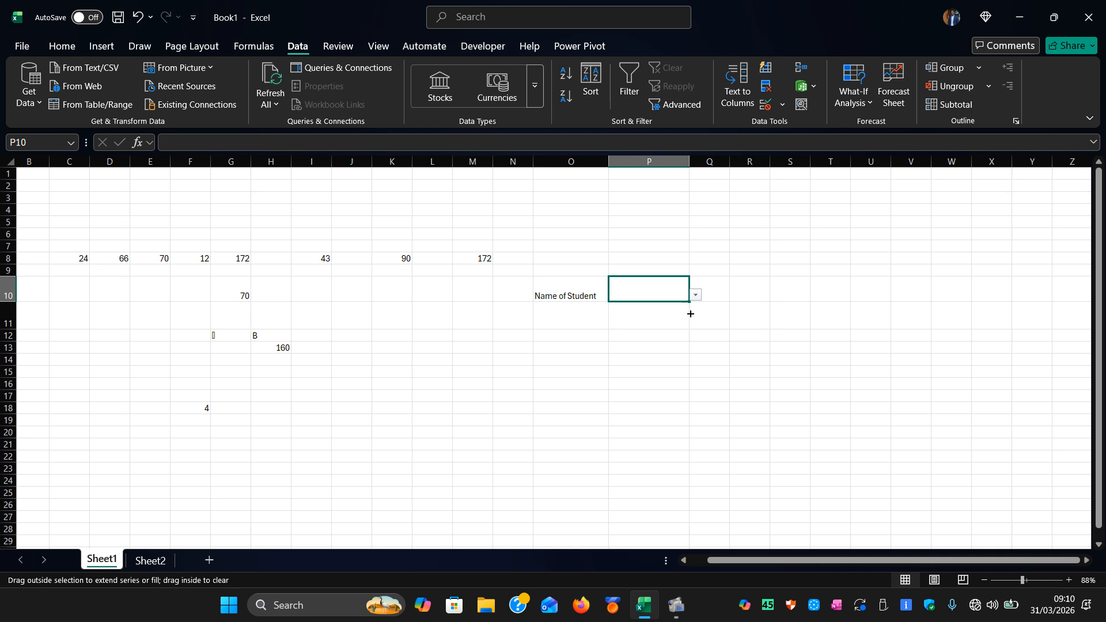
pyautogui.moveTo(690, 313); pyautogui.dragTo(685, 438)
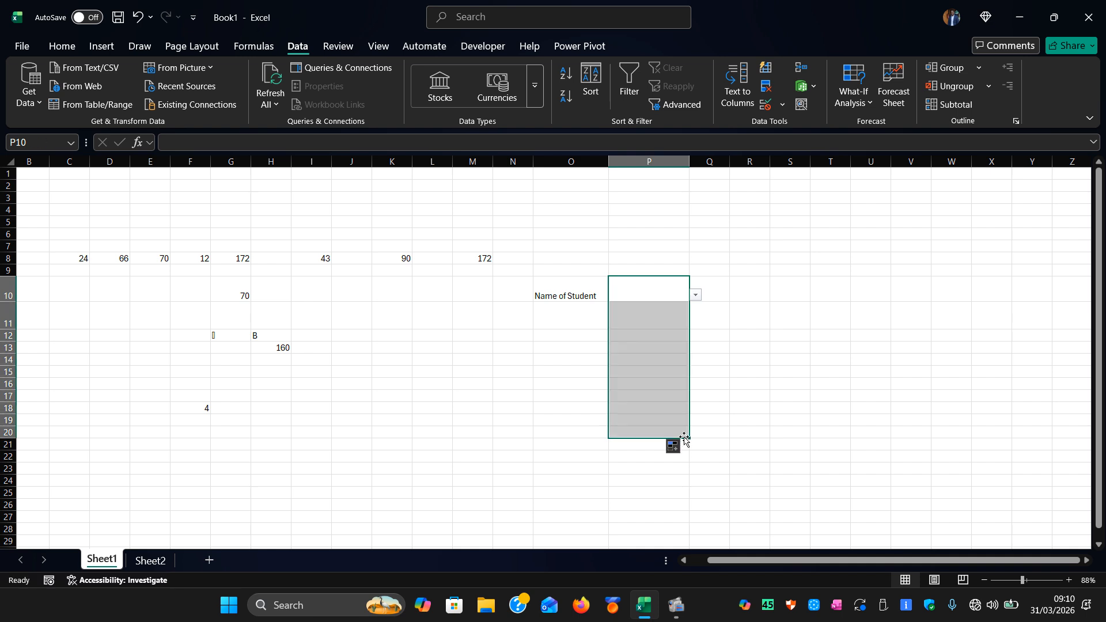
# Step: Inspect the filled cells P11 to P15 for drop-downs, opening the lists of P15, P13 and P12
pyautogui.click(744, 371)
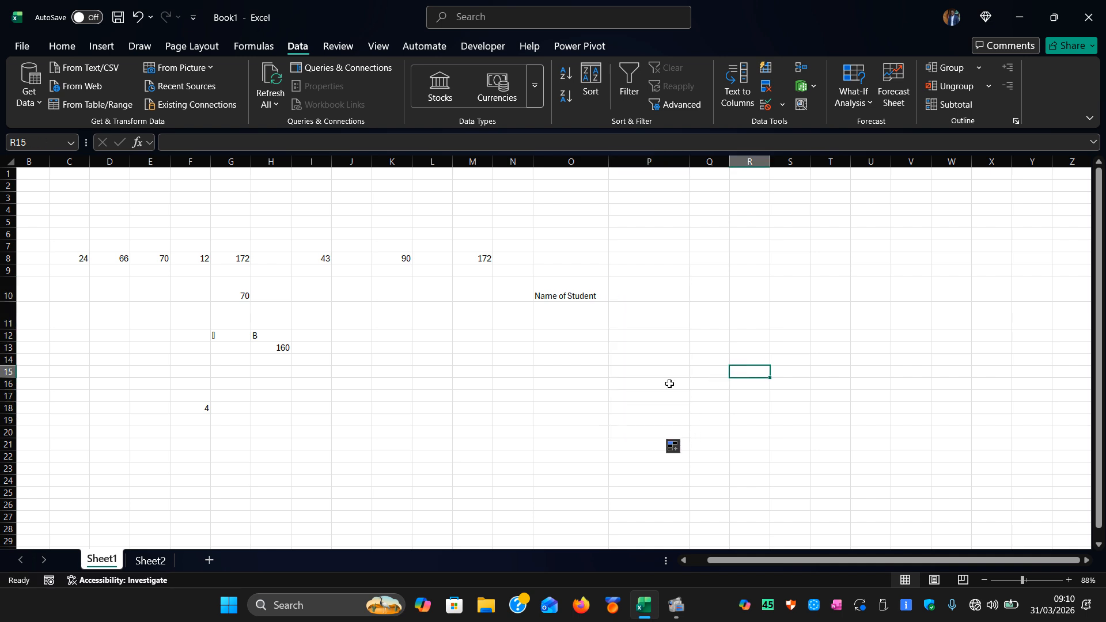
pyautogui.click(659, 309)
pyautogui.click(661, 337)
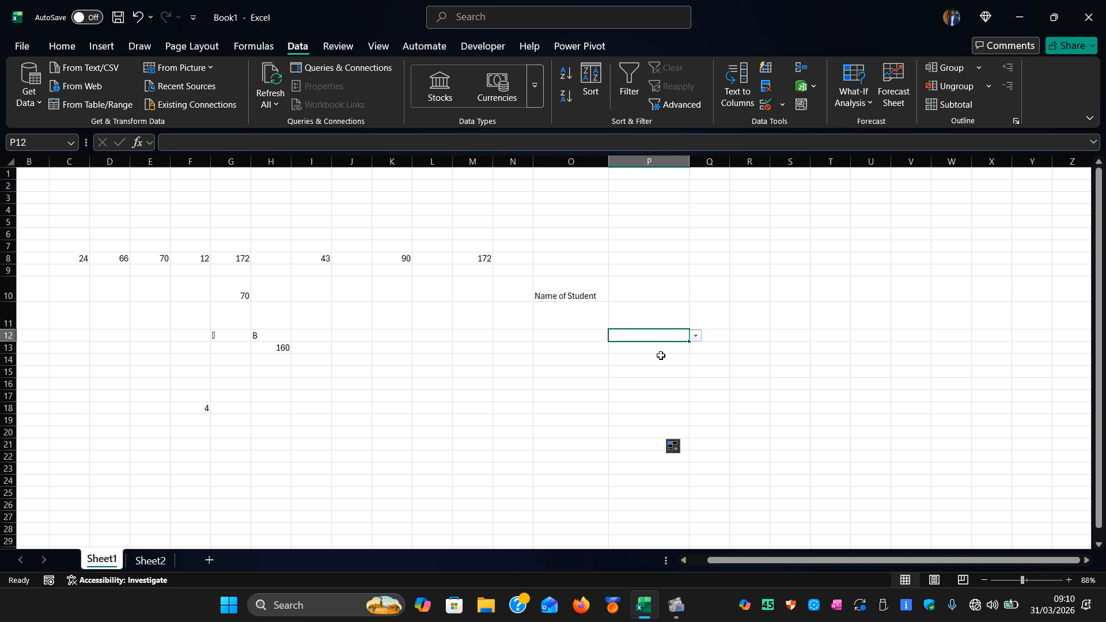
pyautogui.click(660, 355)
pyautogui.click(662, 373)
pyautogui.click(696, 372)
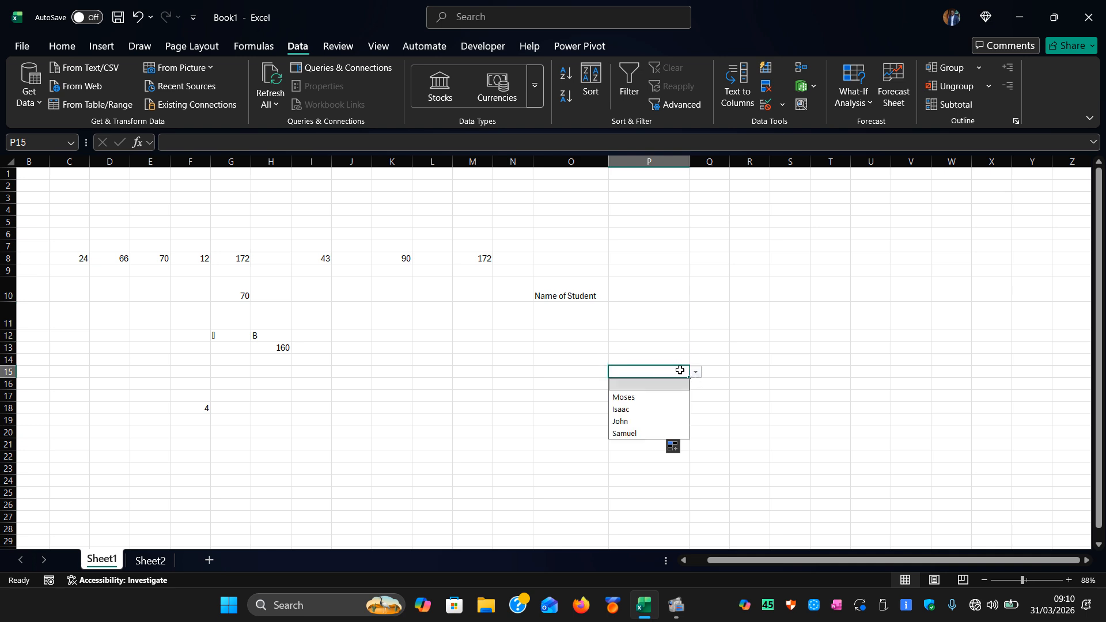
pyautogui.click(654, 351)
pyautogui.click(695, 348)
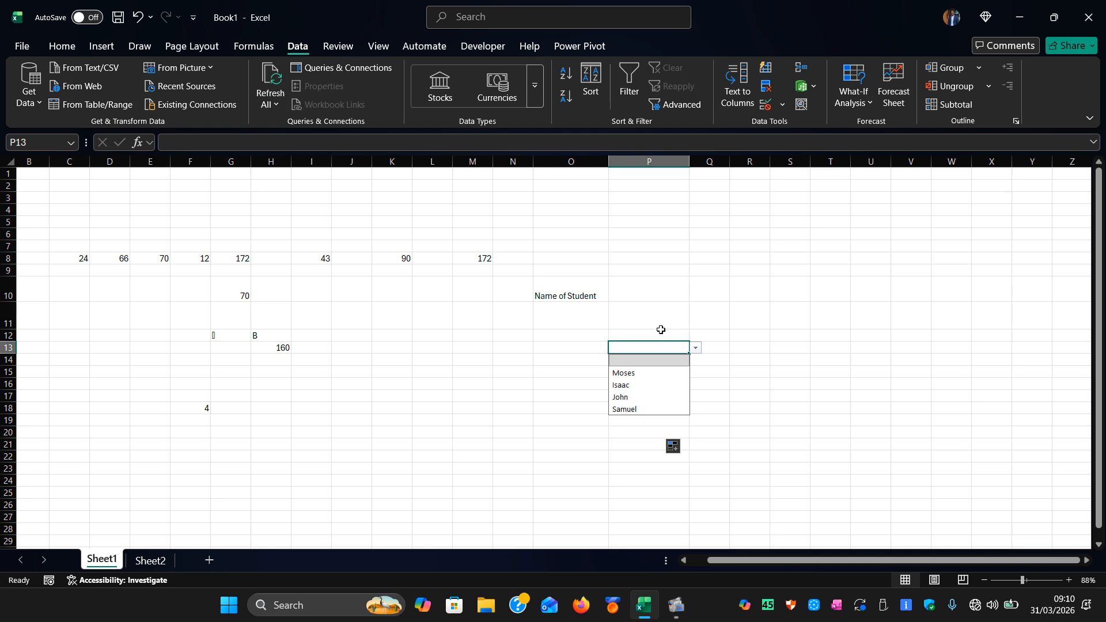
pyautogui.click(660, 330)
pyautogui.click(695, 337)
# Step: Compare P21, just below the filled range, with P19 and P18 by opening the drop-down lists of those two
pyautogui.click(635, 444)
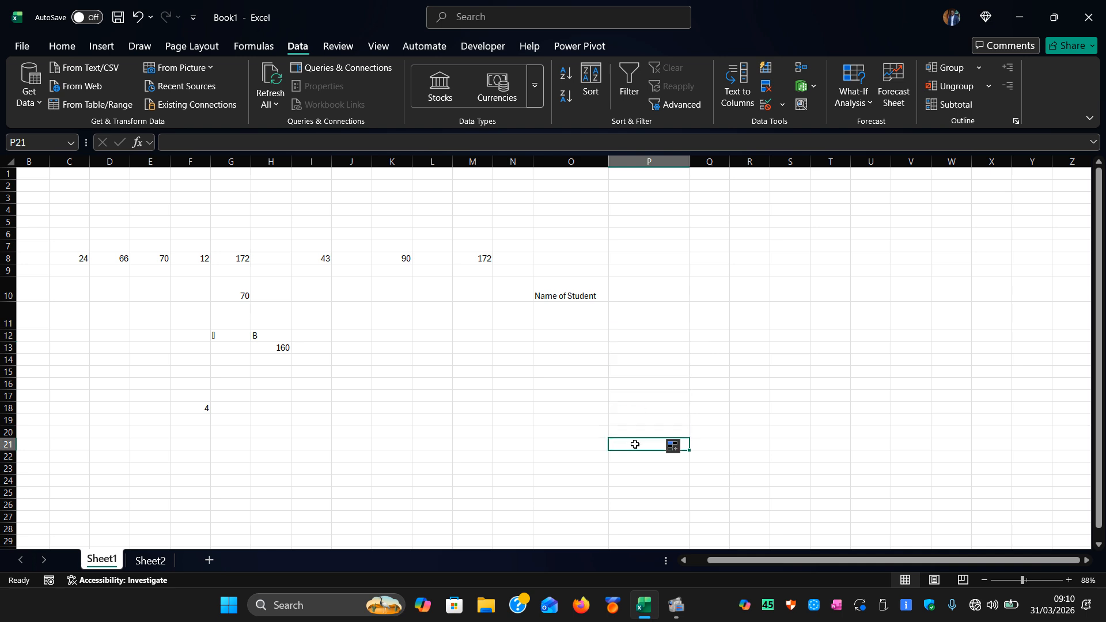
pyautogui.click(650, 422)
pyautogui.click(696, 423)
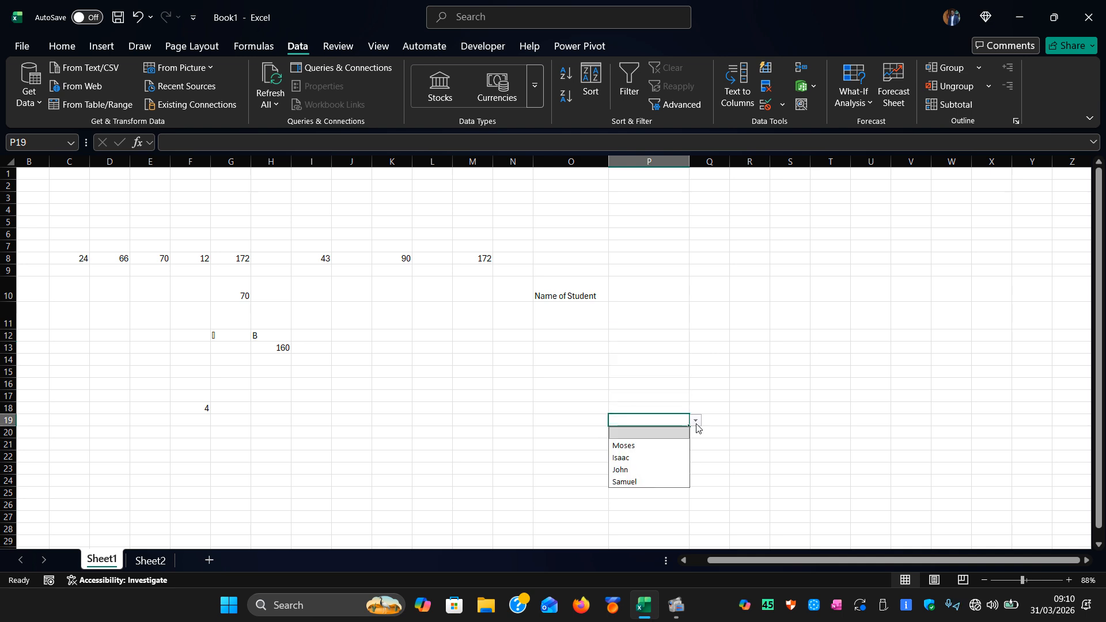
pyautogui.click(658, 409)
pyautogui.click(696, 409)
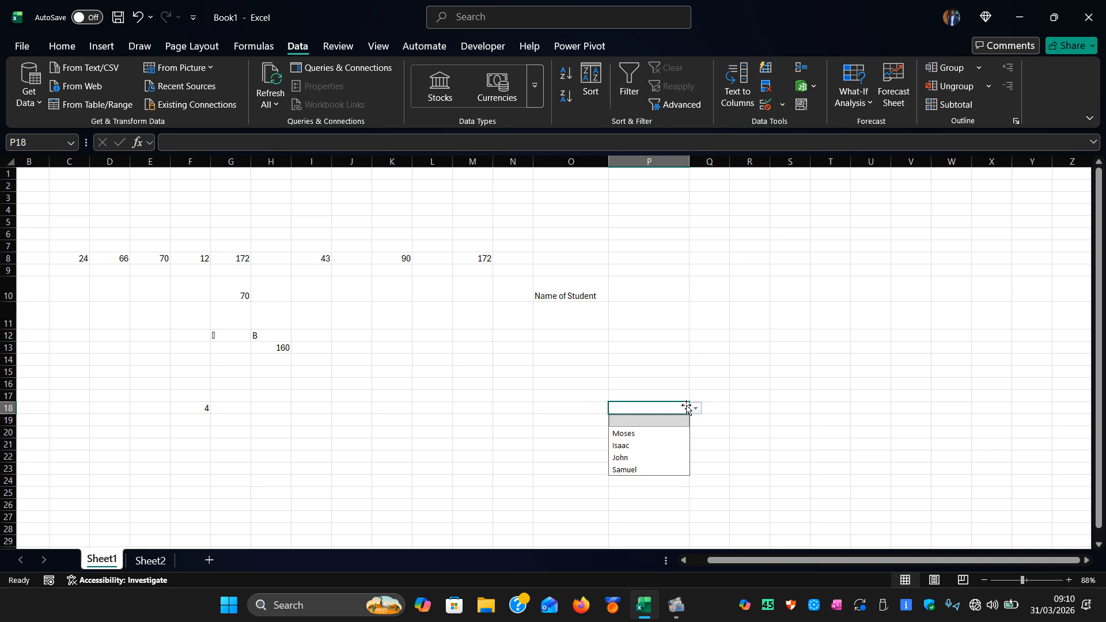
# Step: Choose the first student name from P17's drop-down and the second student name from P16's
pyautogui.click(667, 395)
pyautogui.click(696, 397)
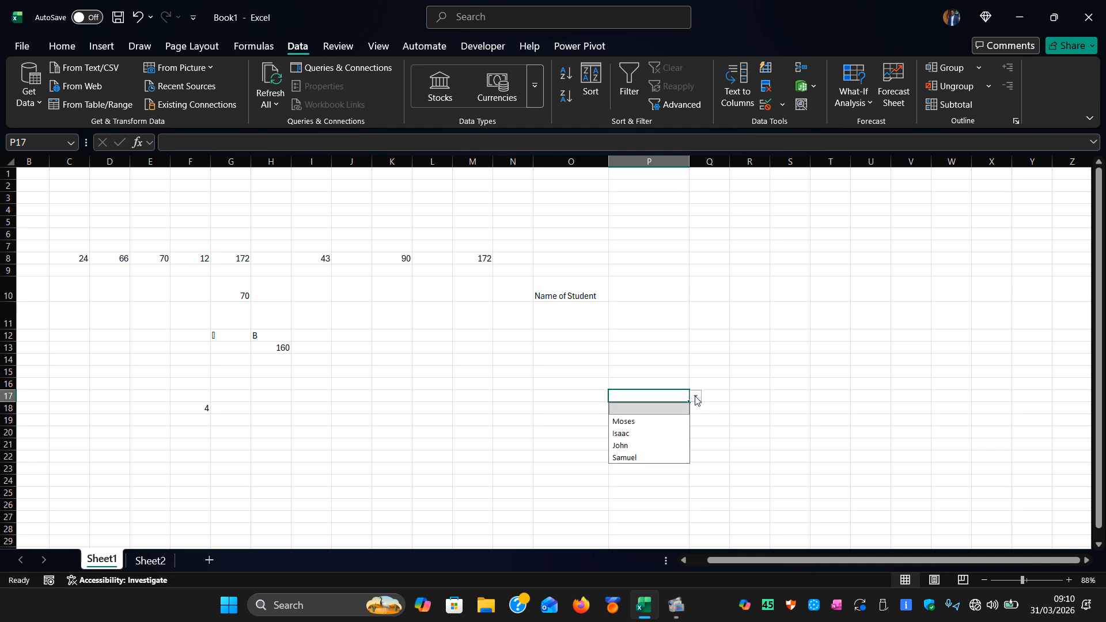
pyautogui.click(662, 422)
pyautogui.click(686, 383)
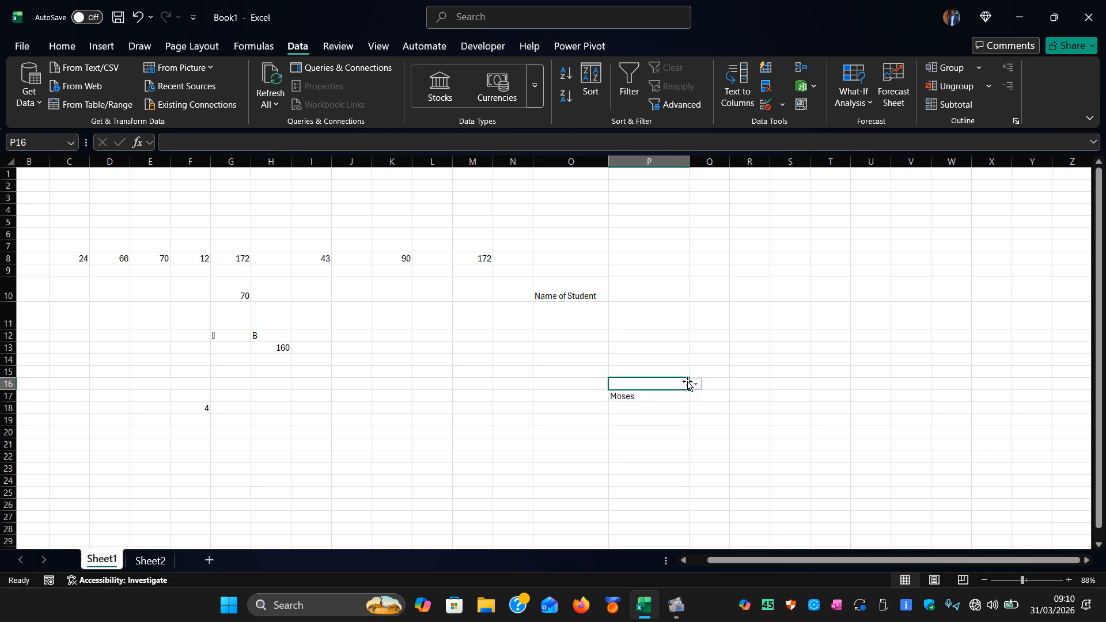
pyautogui.click(696, 384)
pyautogui.click(645, 419)
# Step: Choose the third student name from P15's drop-down and the fourth student name from P14's
pyautogui.click(636, 368)
pyautogui.click(695, 373)
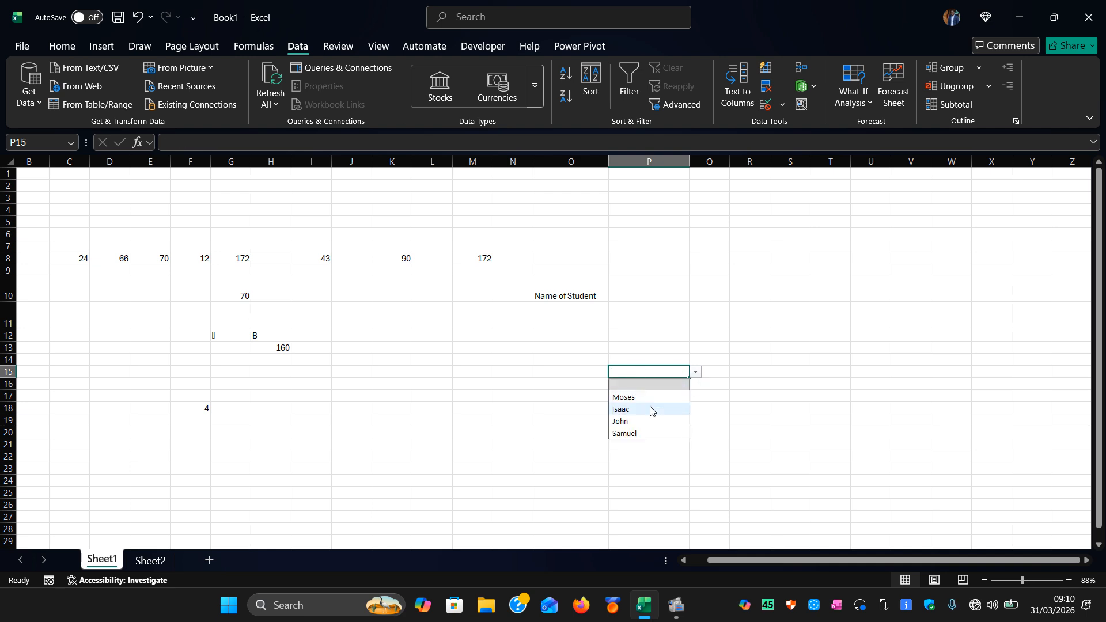
pyautogui.click(645, 421)
pyautogui.click(658, 359)
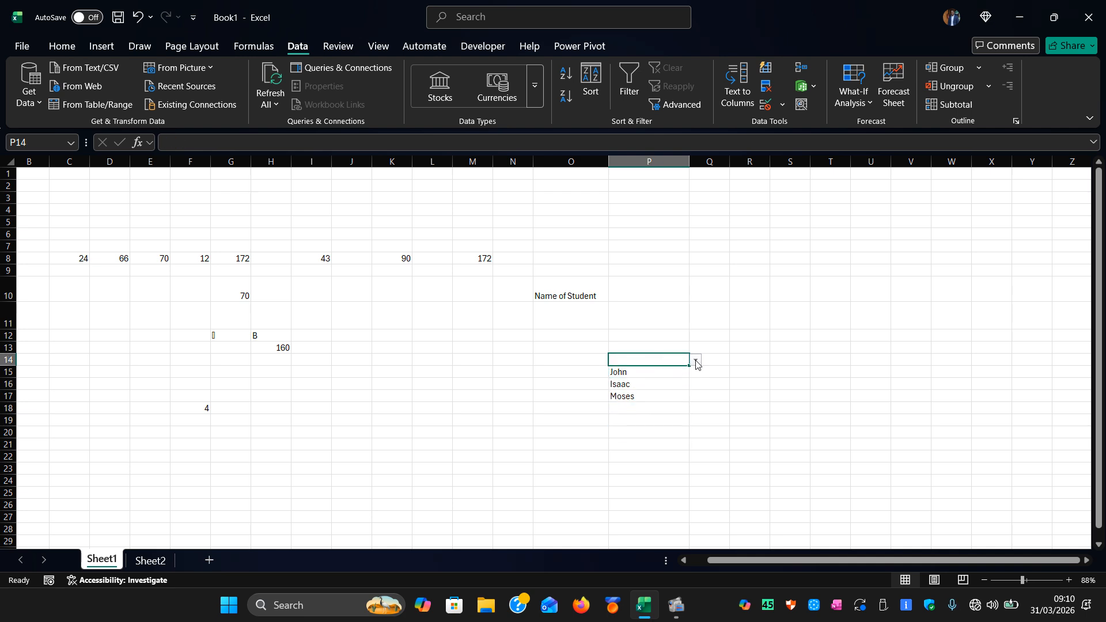
pyautogui.click(696, 360)
pyautogui.click(645, 420)
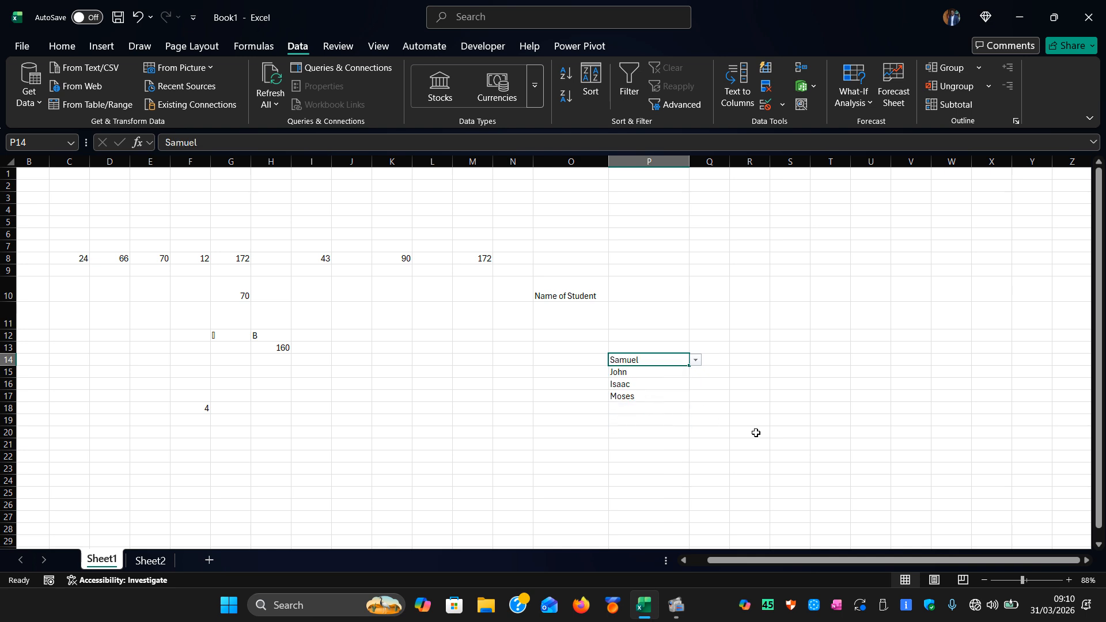